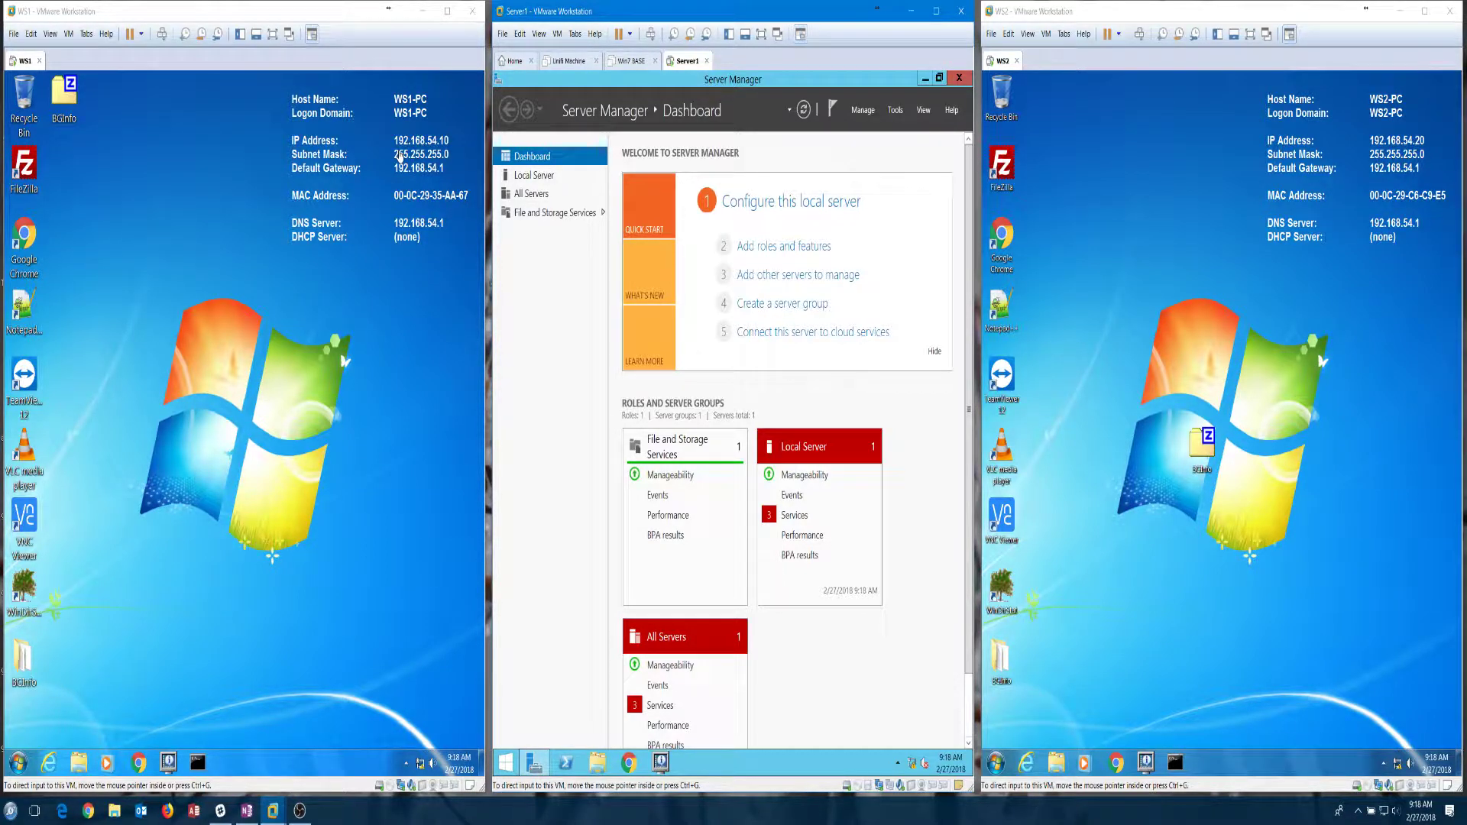
Step: Open the IPv4 properties of WS2's Local Area Connection
left_click(162, 217)
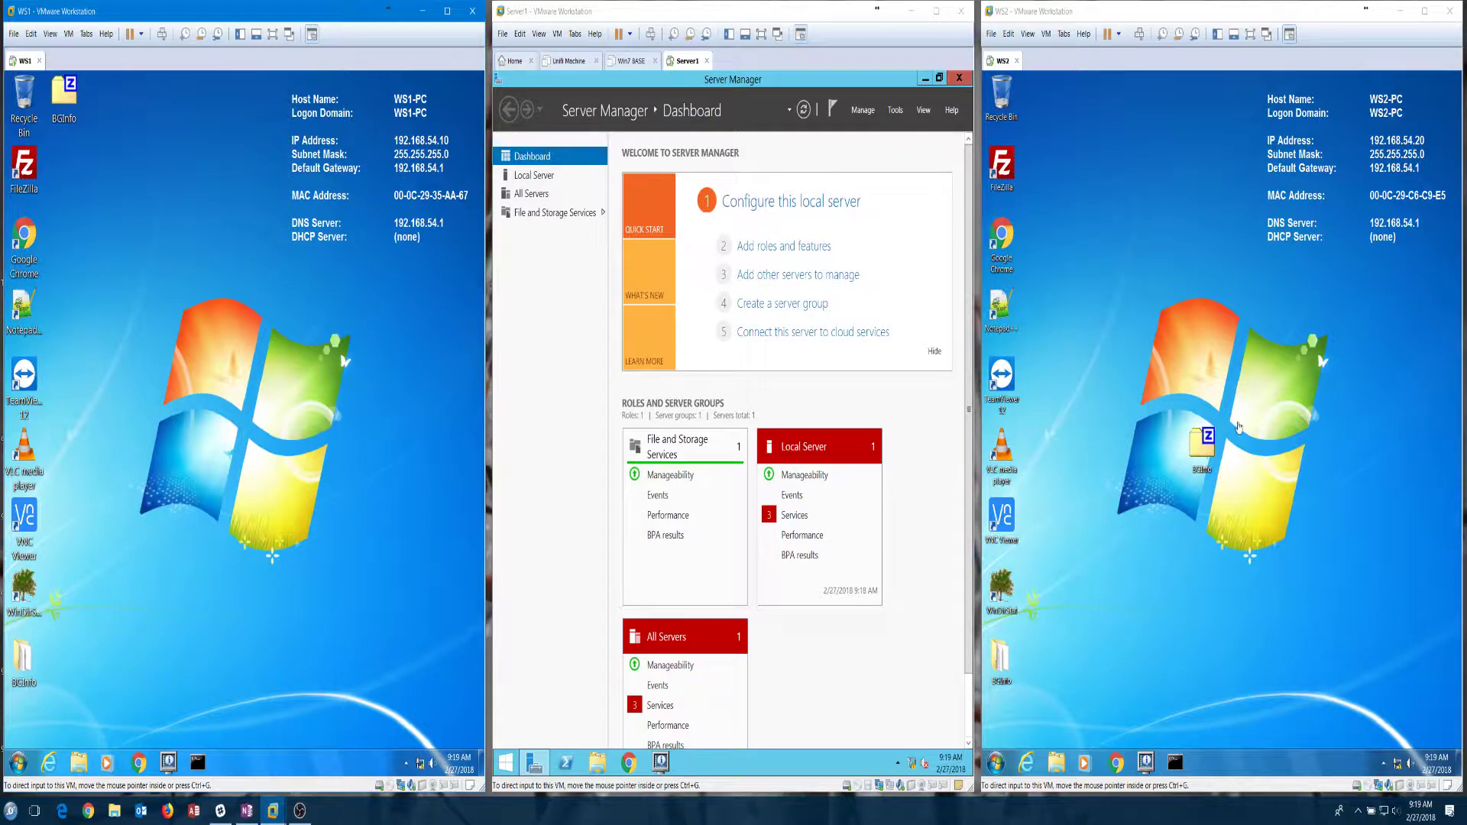
left_click(1229, 420)
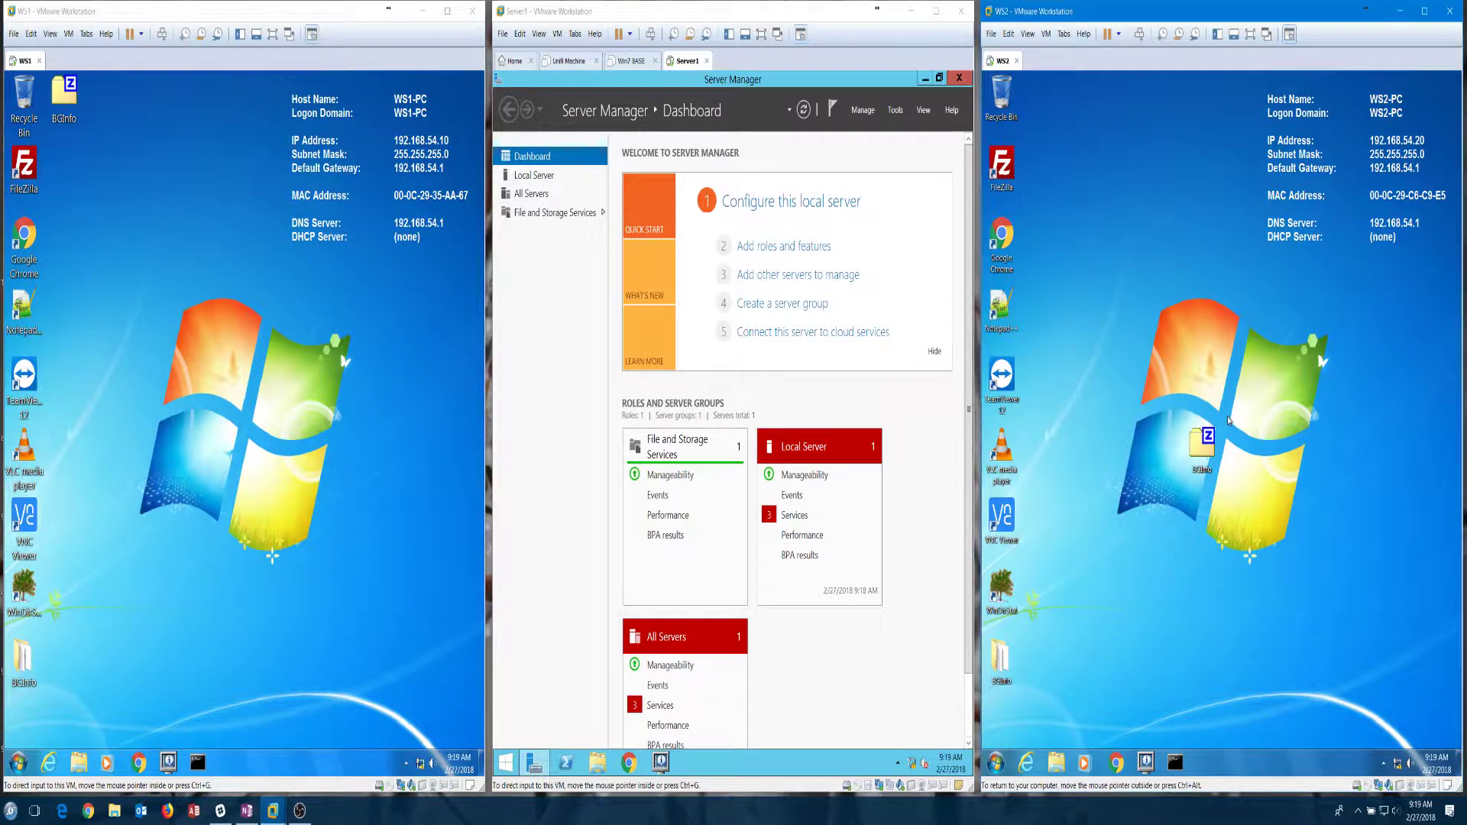
right_click(1400, 766)
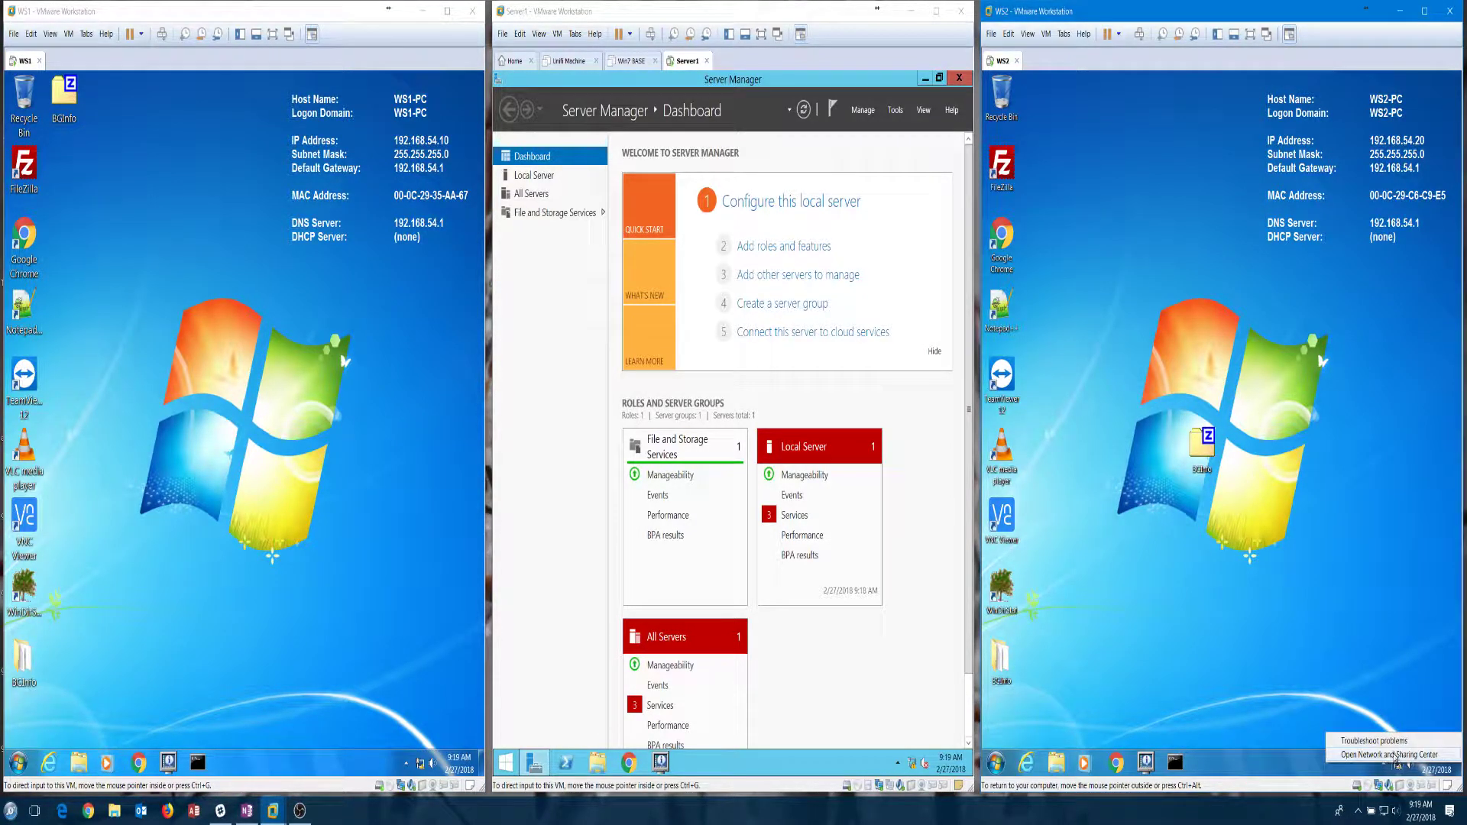
left_click(1389, 755)
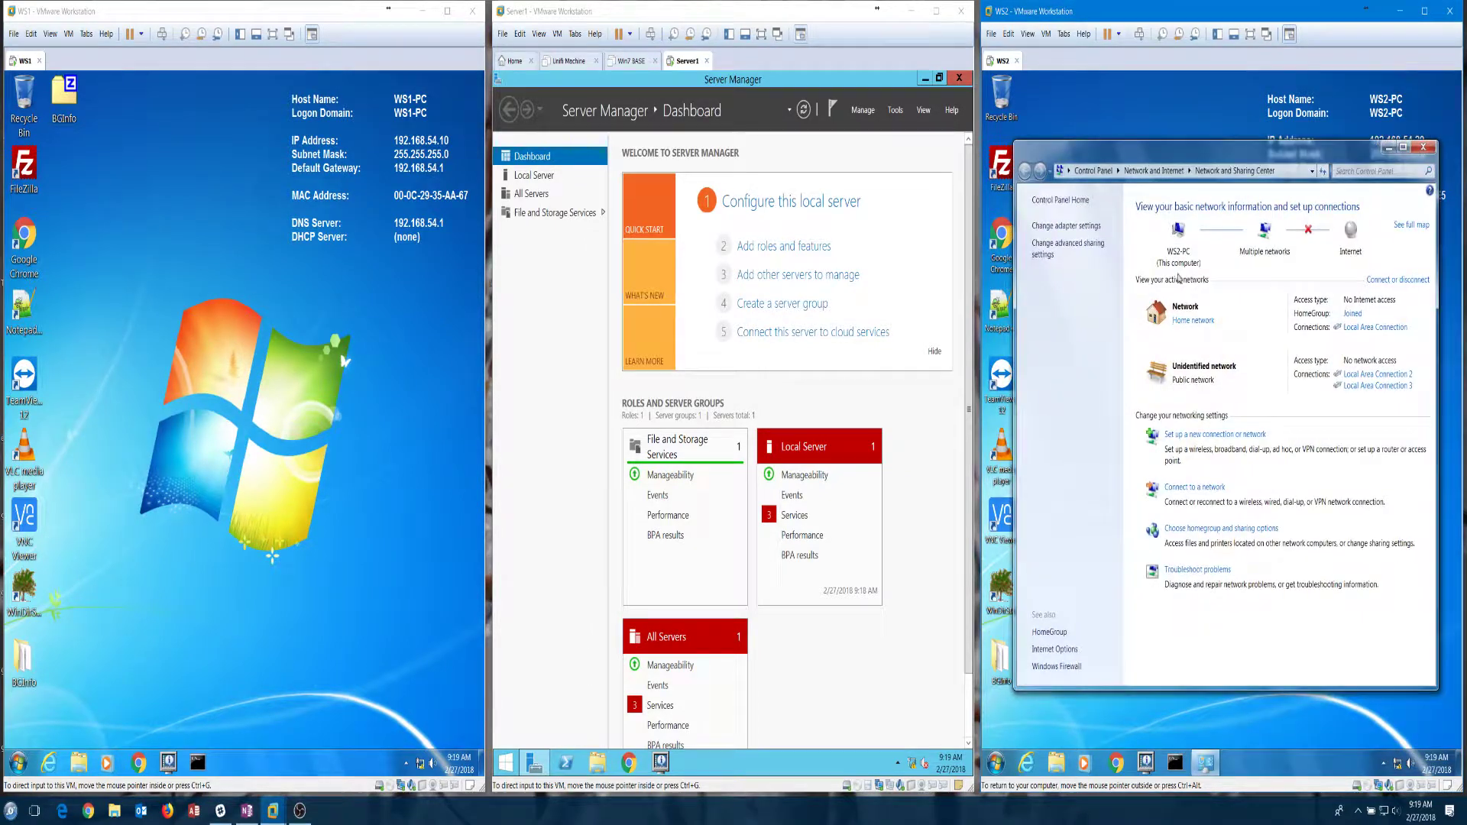
left_click(1358, 329)
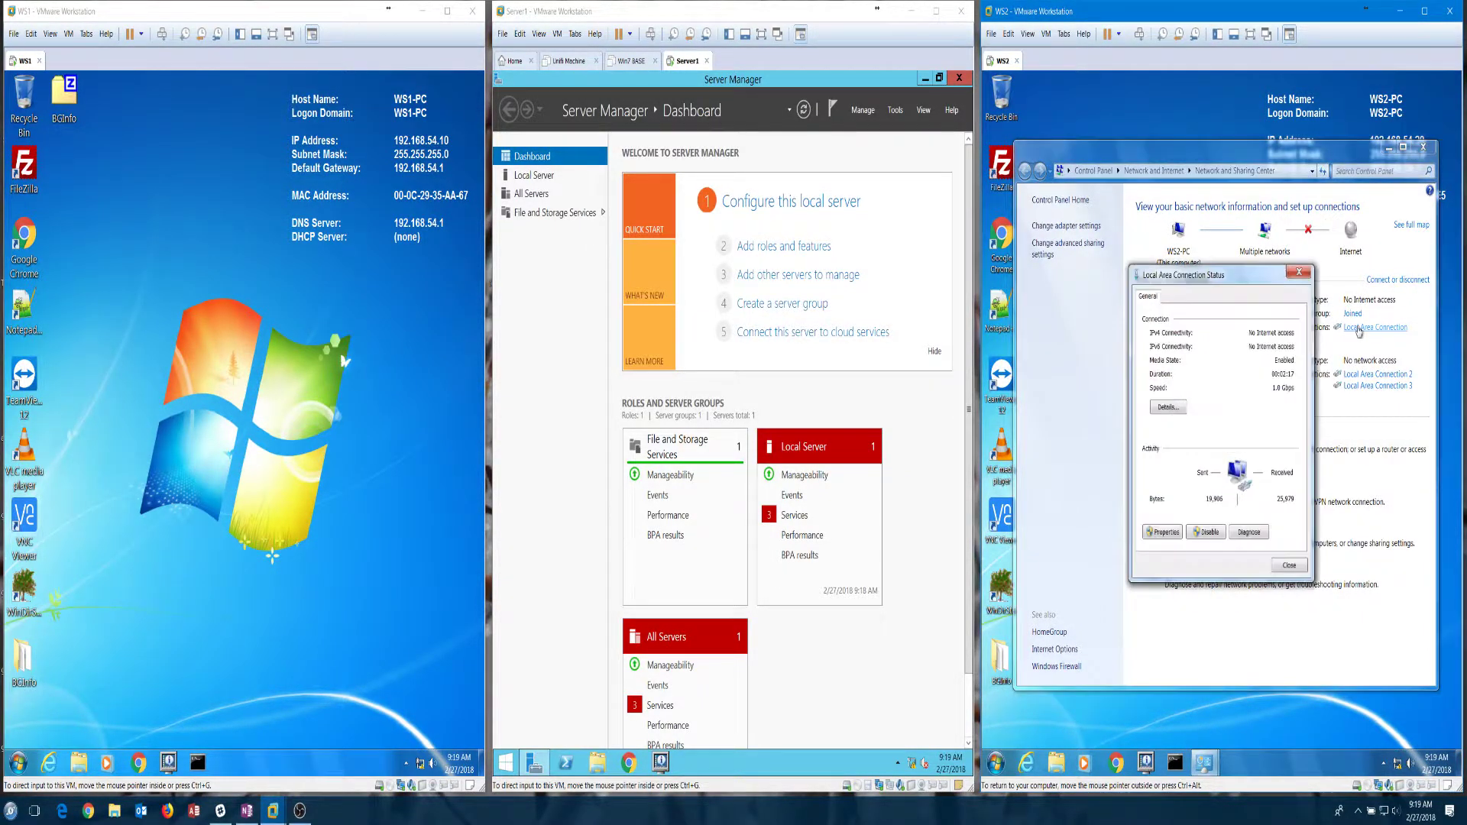
left_click(1174, 531)
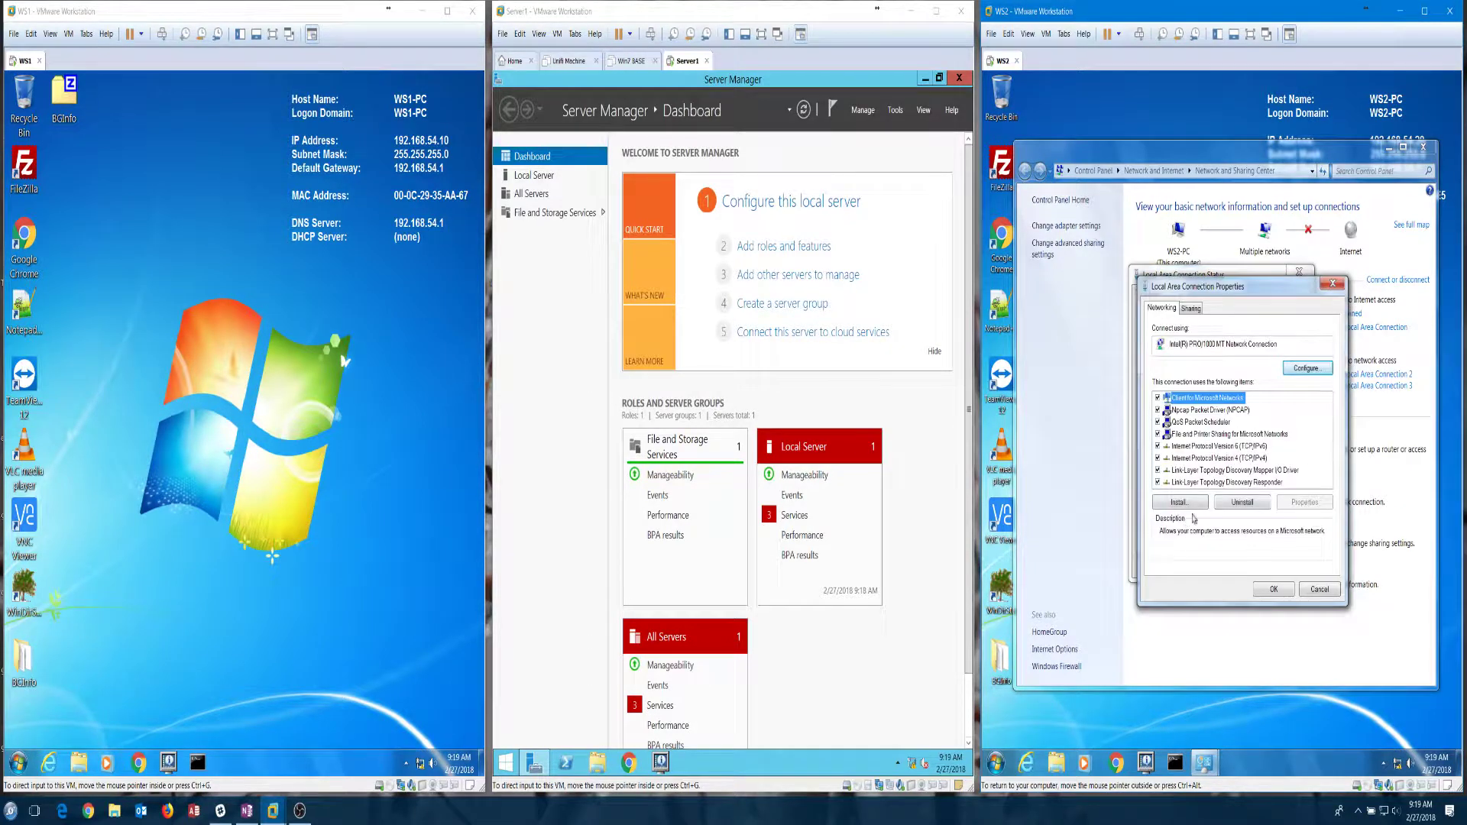
double_click(1254, 458)
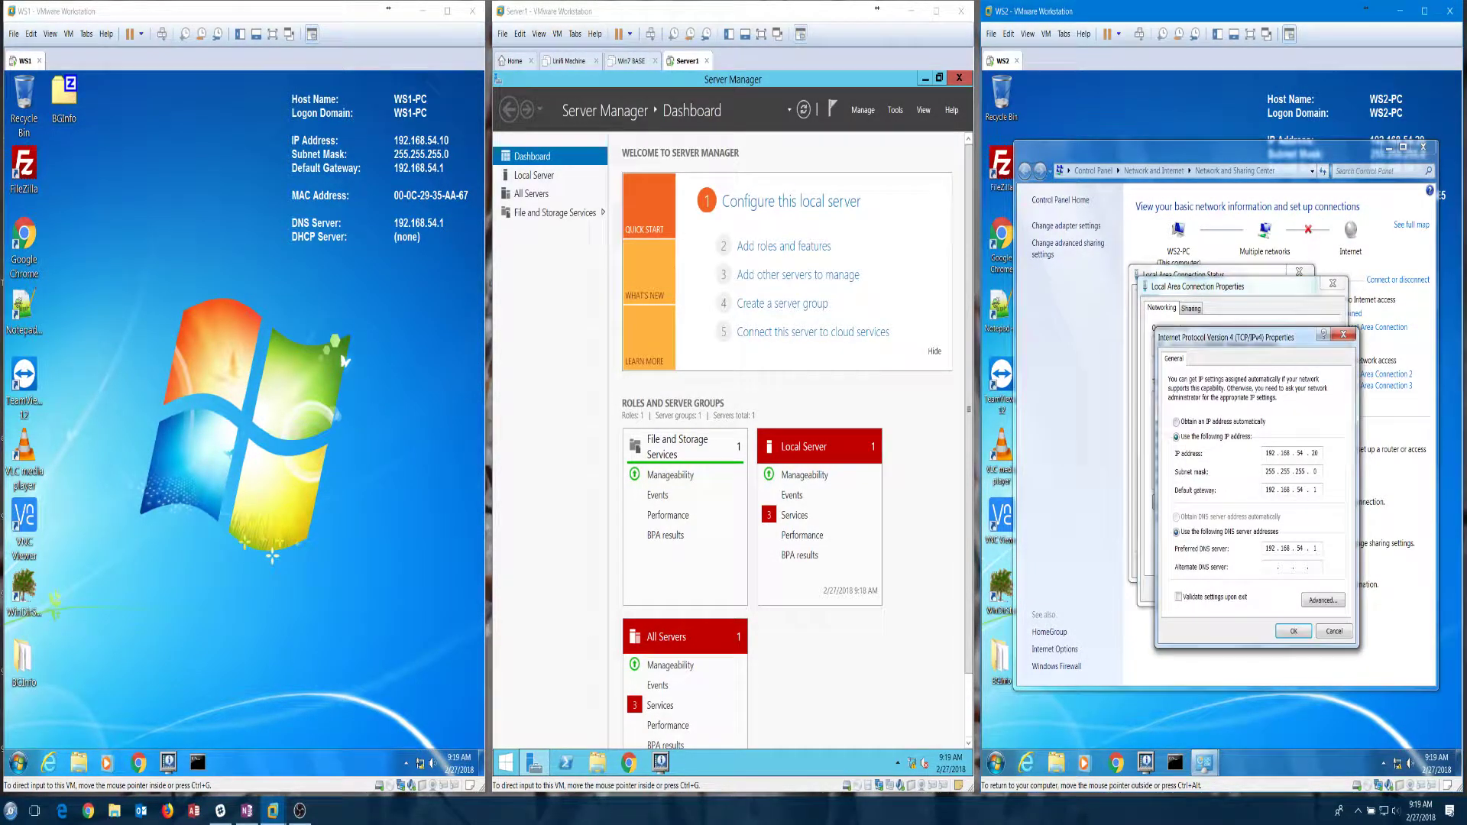
Step: Set WS2's IPv4 address to 172.16.0.20 with gateway and DNS 172.16.0.1
key("Tab")
type("172 . 16")
key("Tab")
key("shift+Tab")
type("172 . 16 . 1 .")
key("Tab")
key("Tab")
type("172 . 16")
key("period")
type("0")
key("Tab")
key("Tab")
type("172 . 16 . 0")
left_click(1293, 633)
Step: Close the network dialogs and apply BGInfo so WS2's desktop shows the new address
left_click(1274, 589)
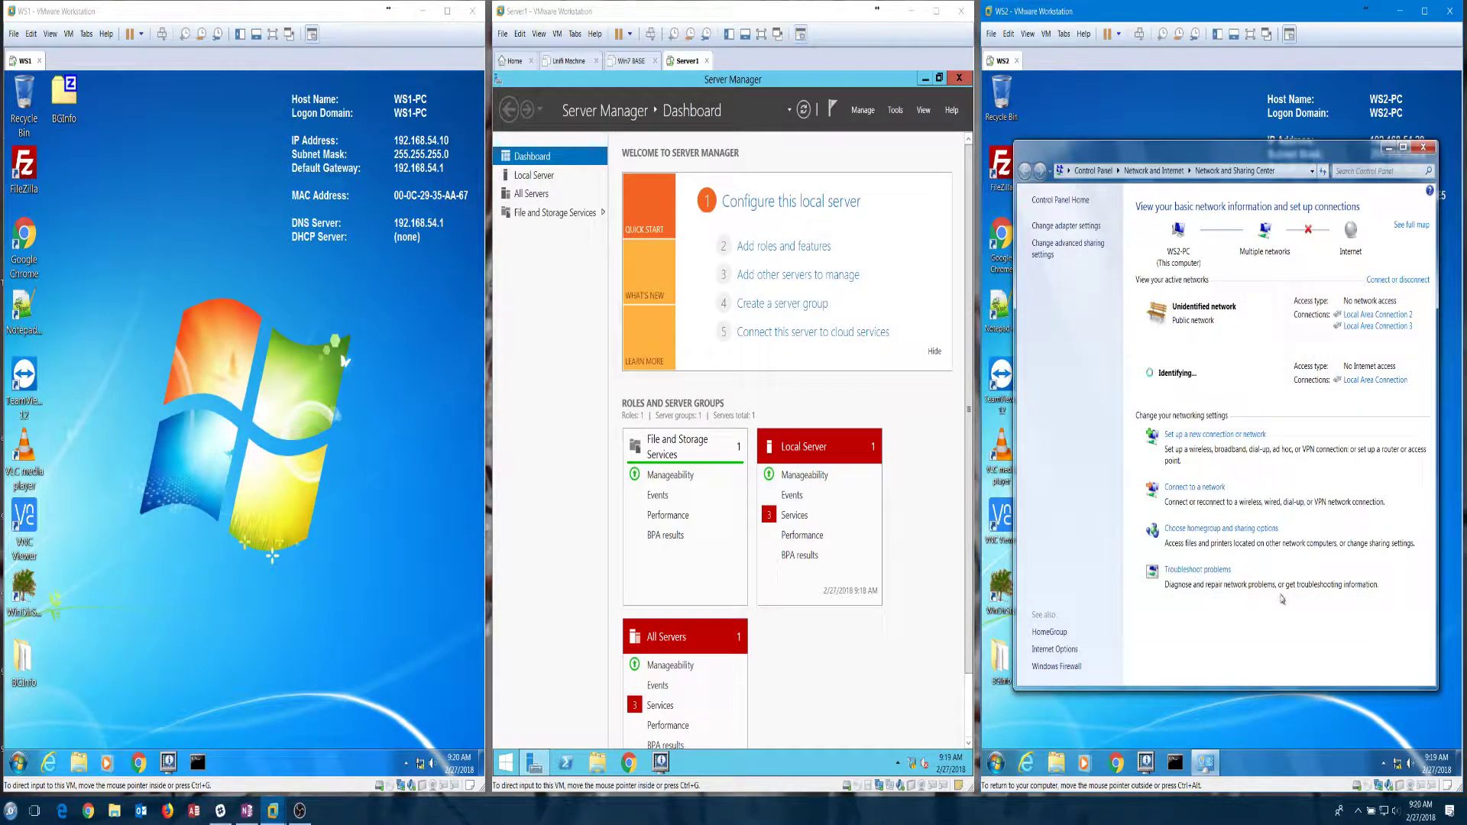
left_click(1425, 148)
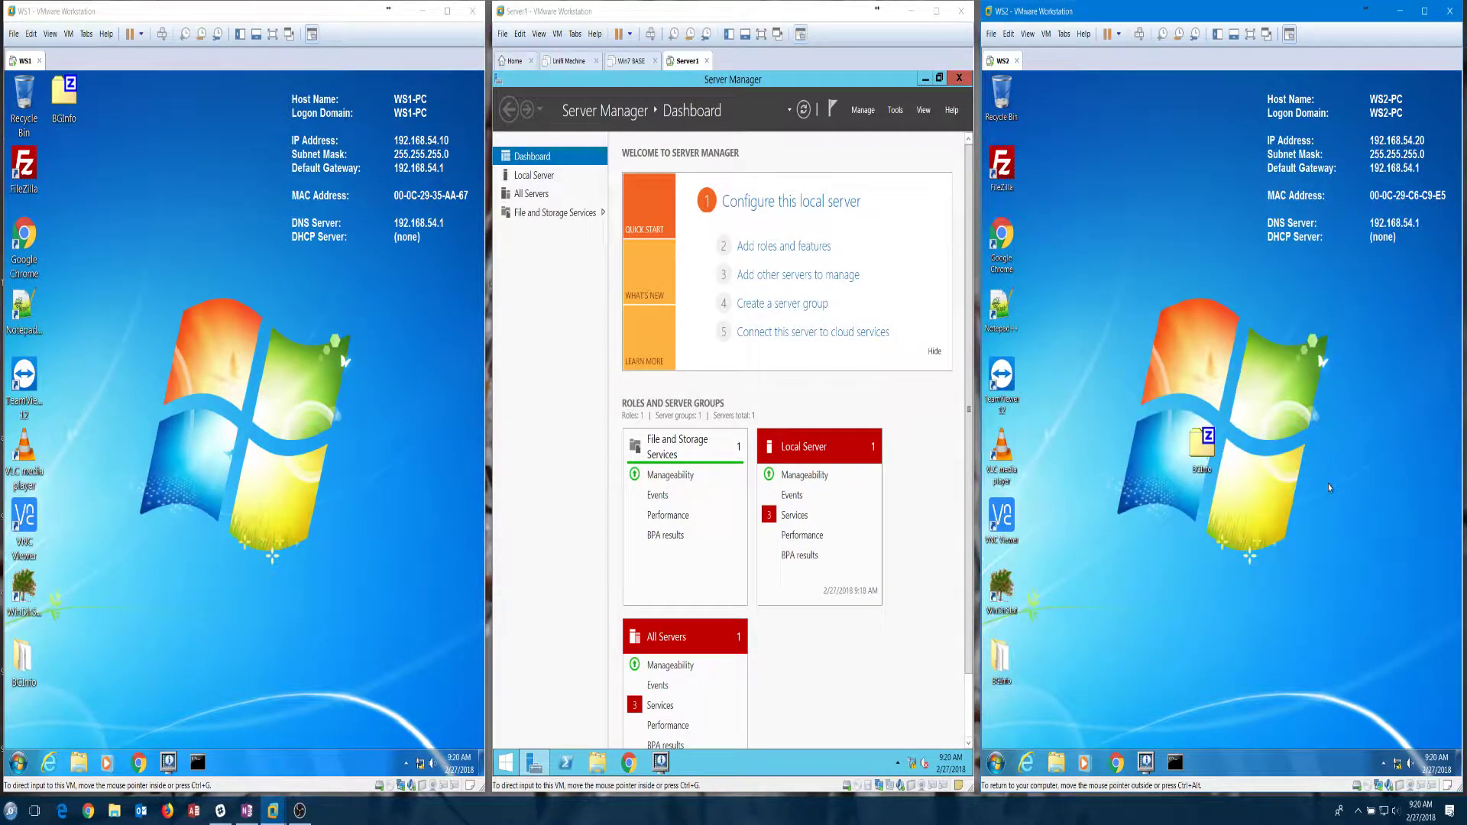
left_click(1145, 762)
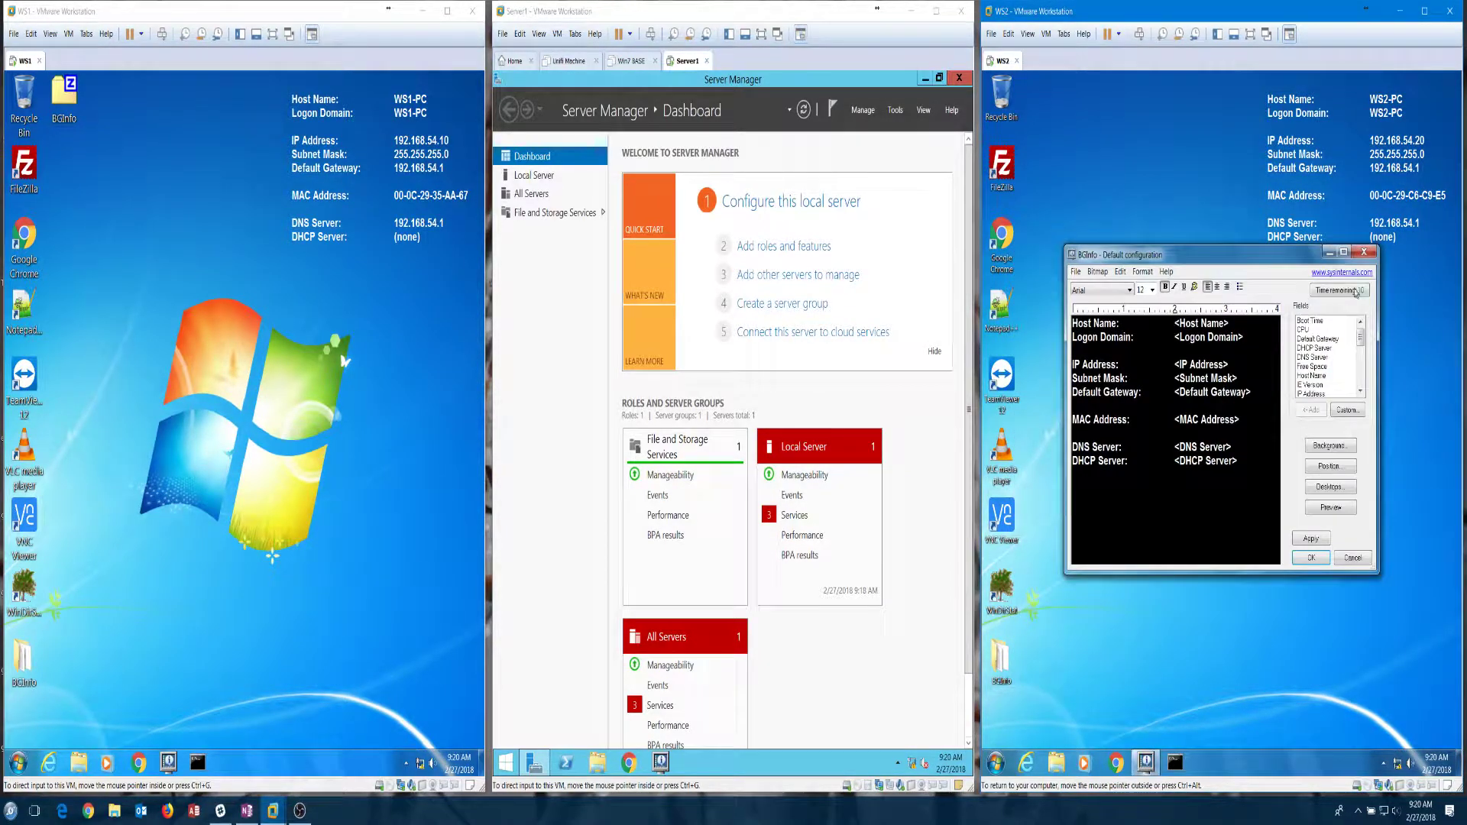
left_click(1312, 539)
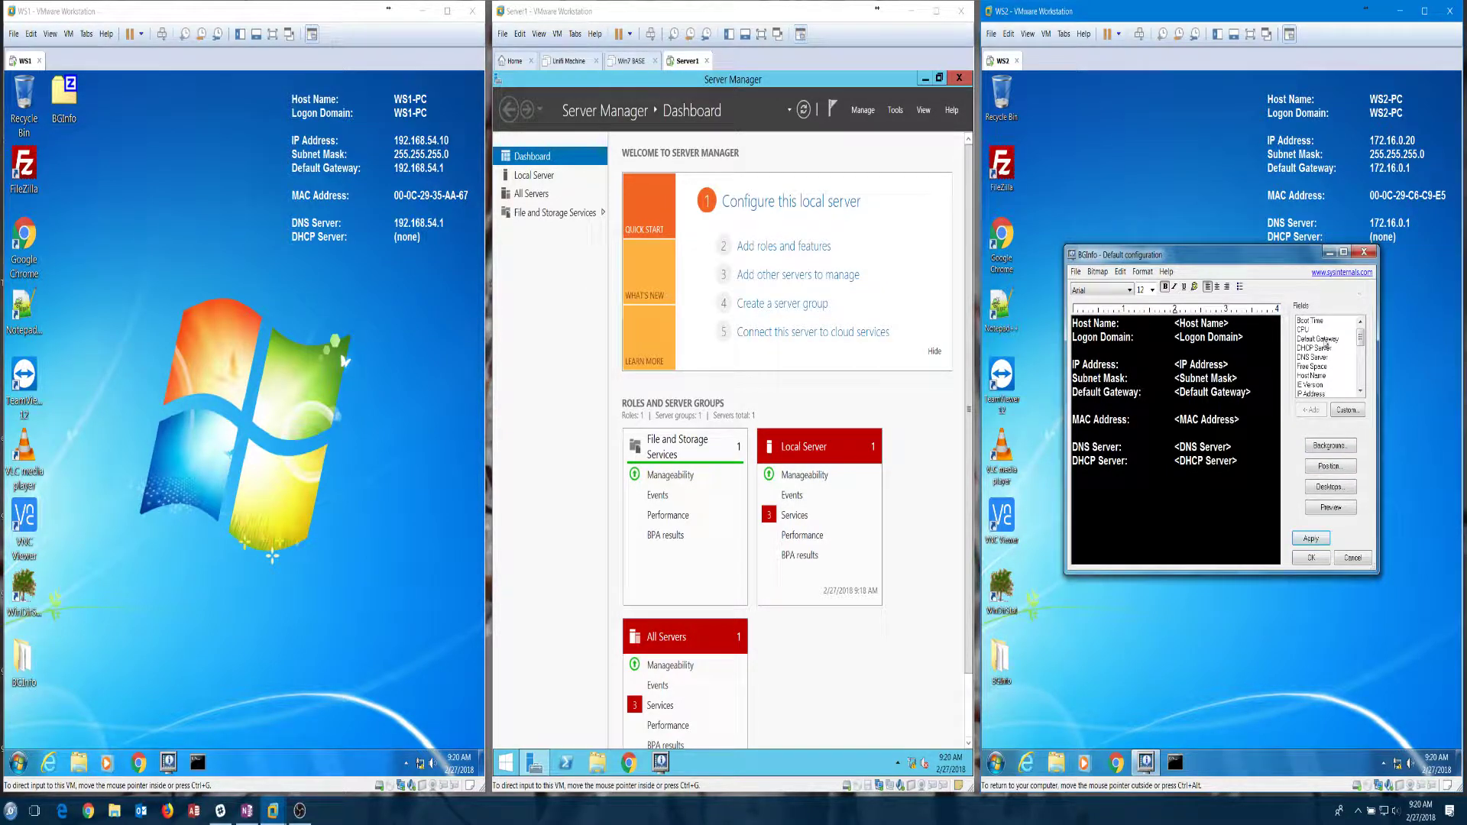
left_click(1364, 251)
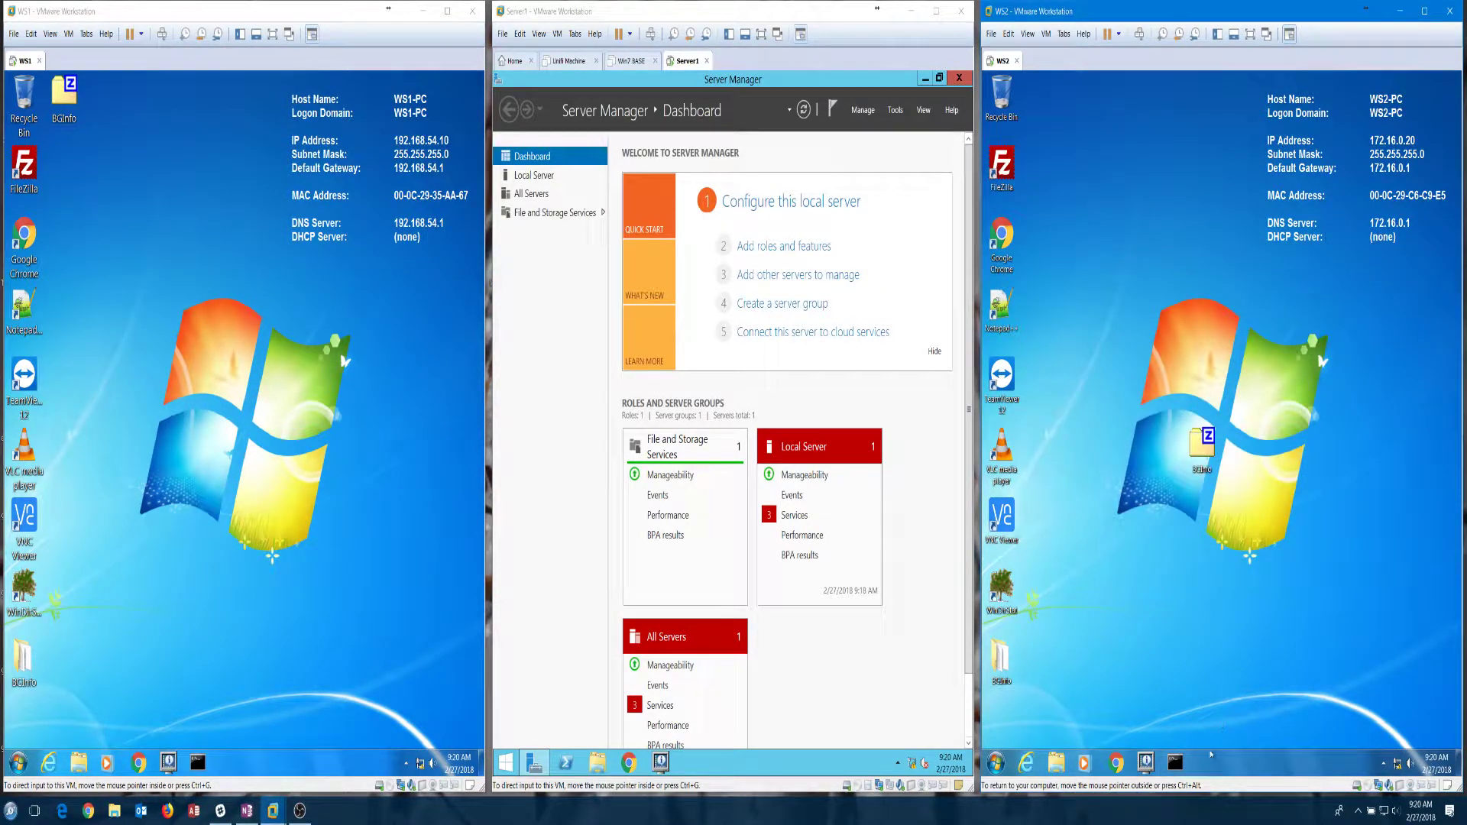
Step: Open two Command Prompts on WS2 and on WS1, dragging each second one to the lower half
left_click(1175, 762)
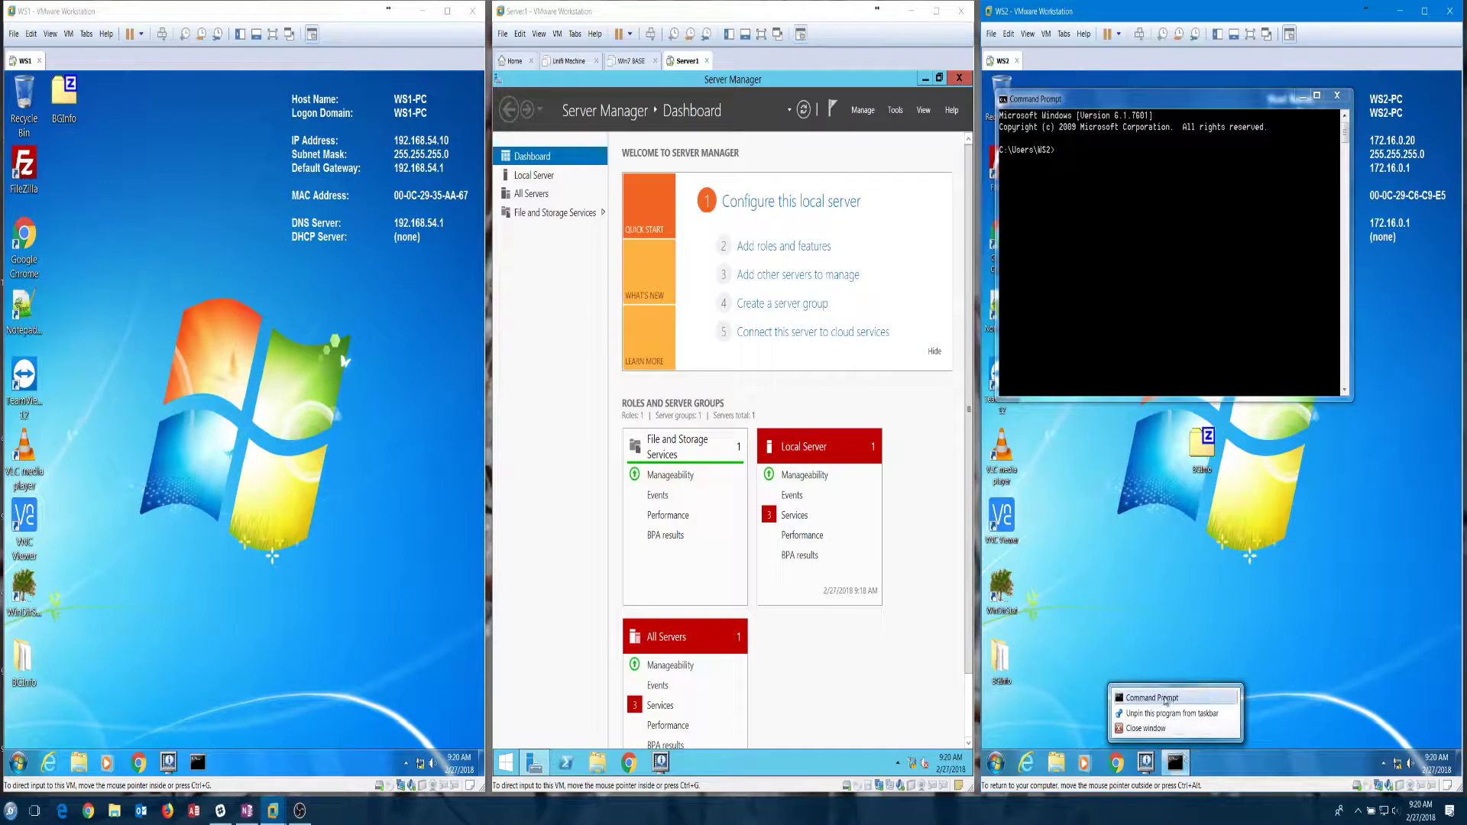
left_click_drag(1209, 123, 1118, 413)
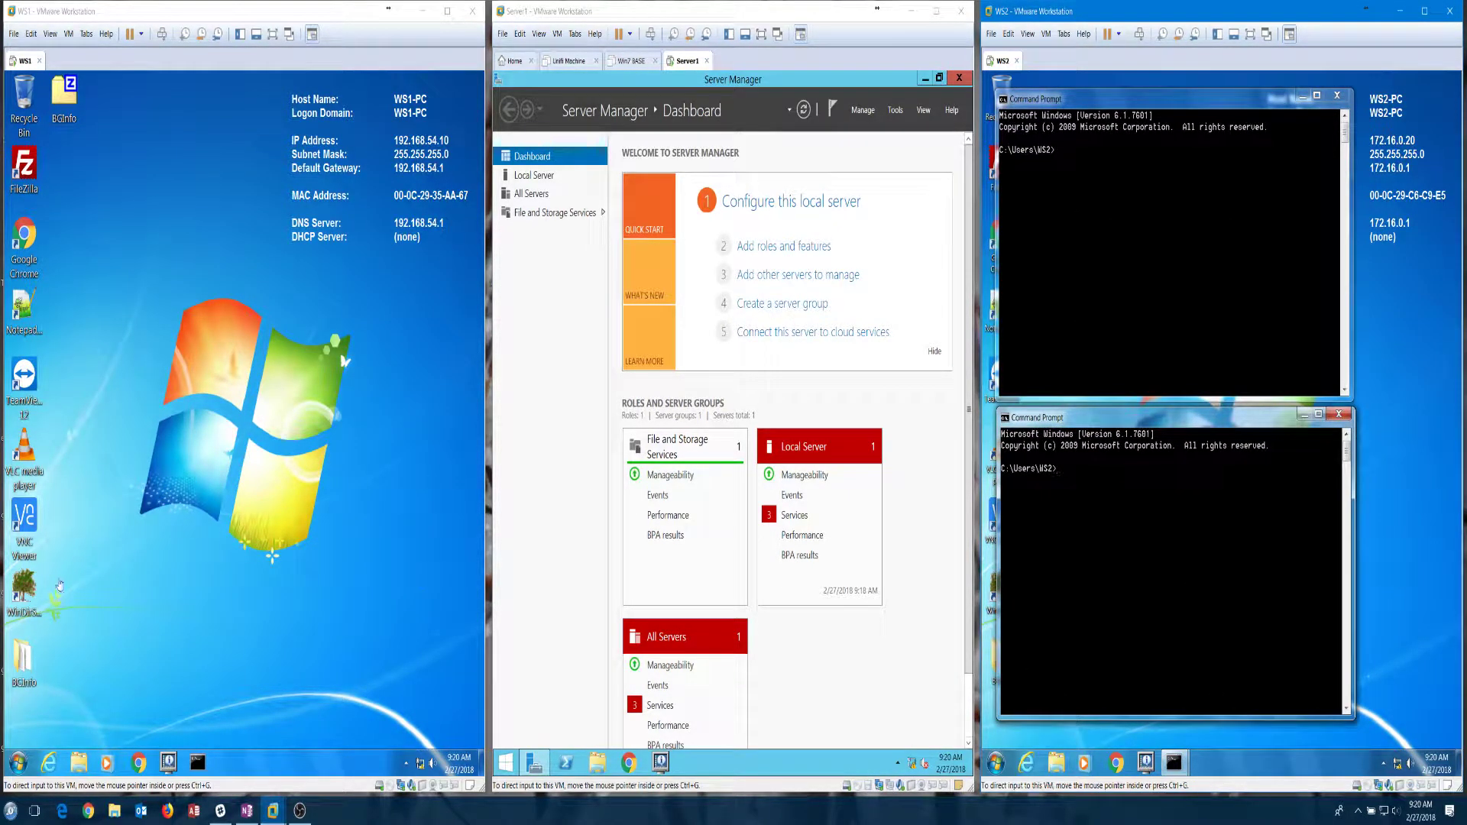
left_click(196, 762)
right_click(196, 763)
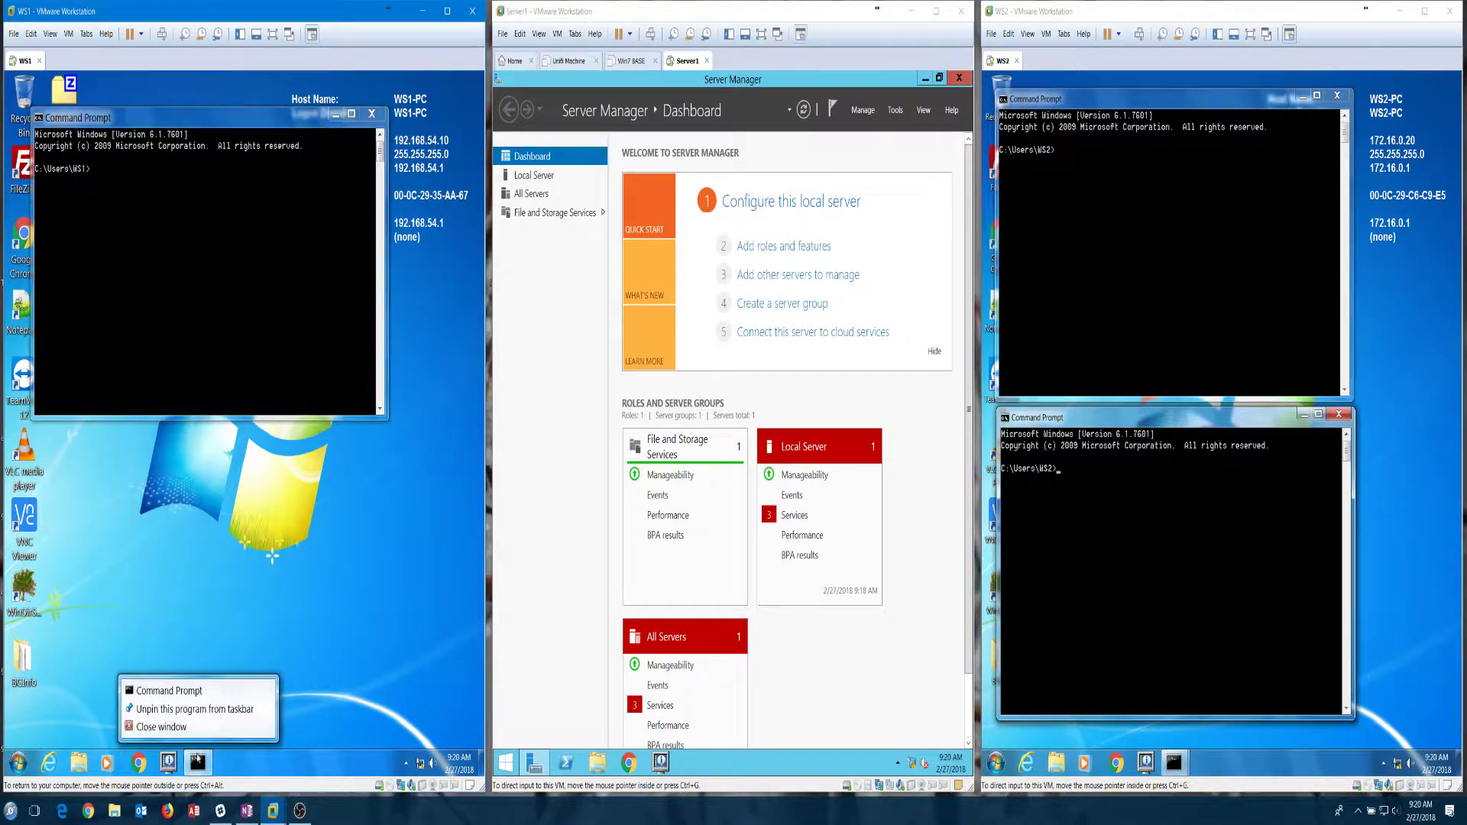
left_click(183, 692)
left_click_drag(270, 139, 263, 432)
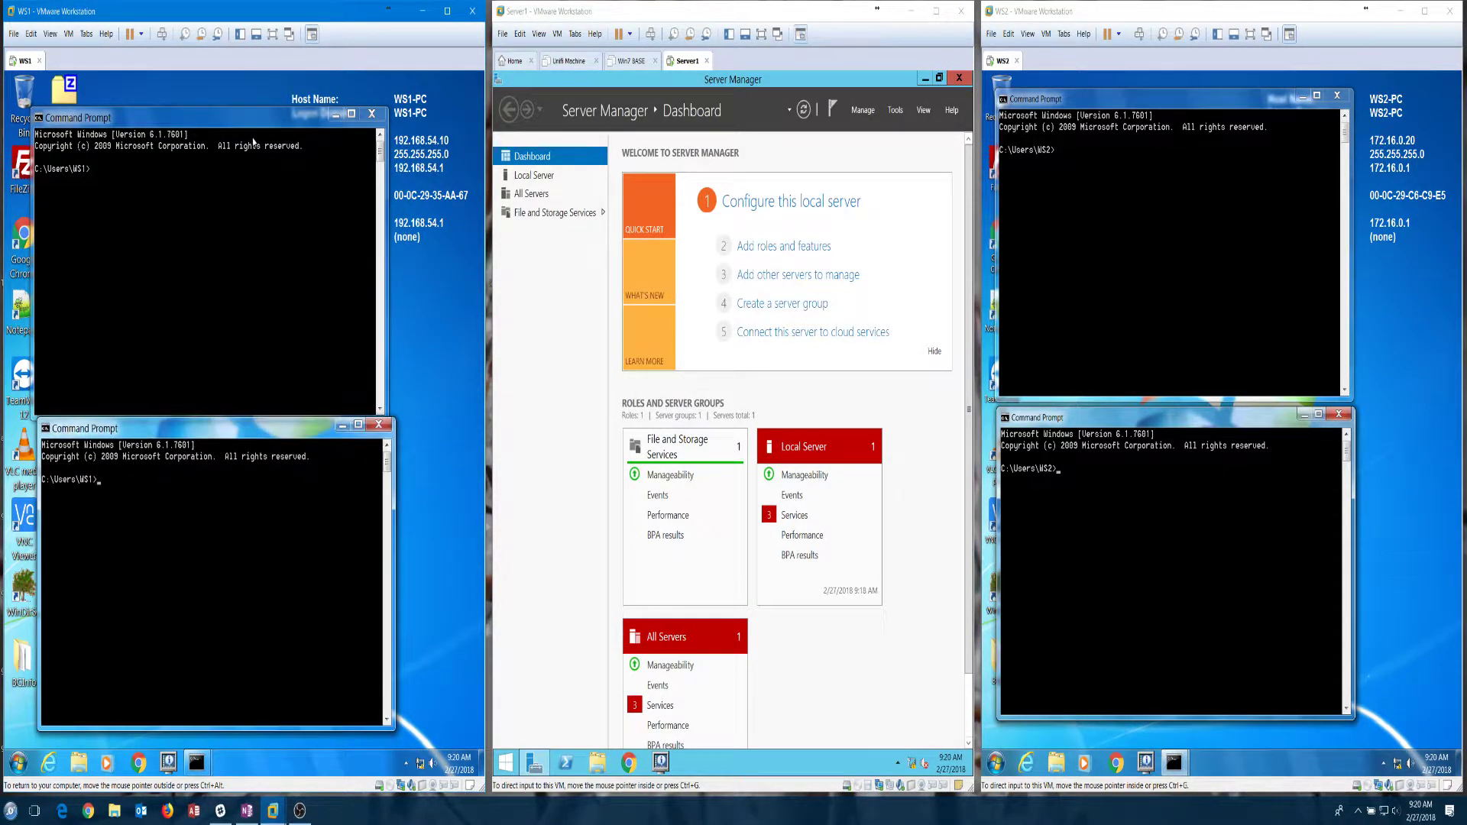
left_click(223, 194)
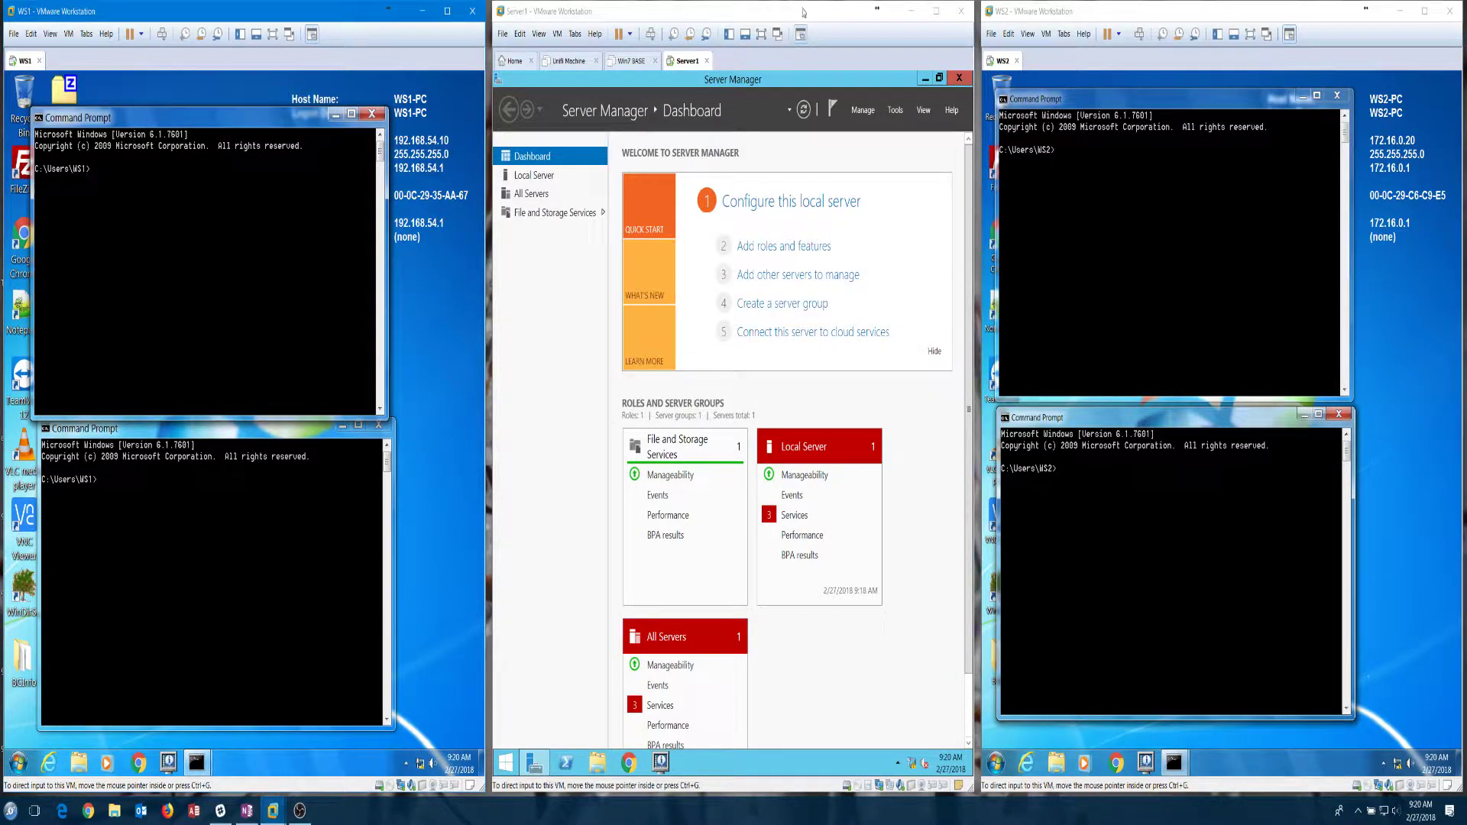
left_click(803, 12)
left_click(1199, 4)
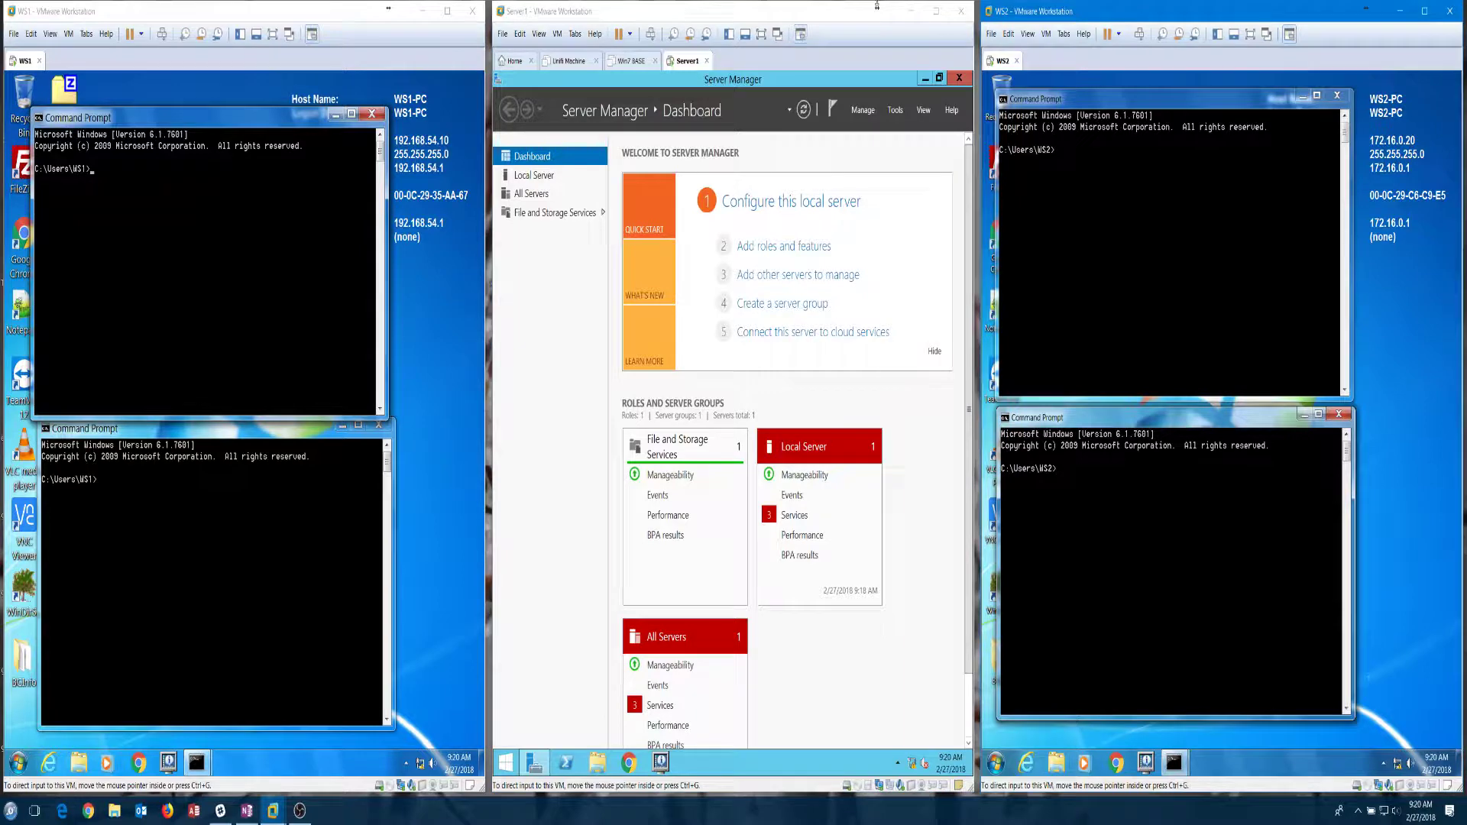
left_click(792, 4)
left_click(126, 282)
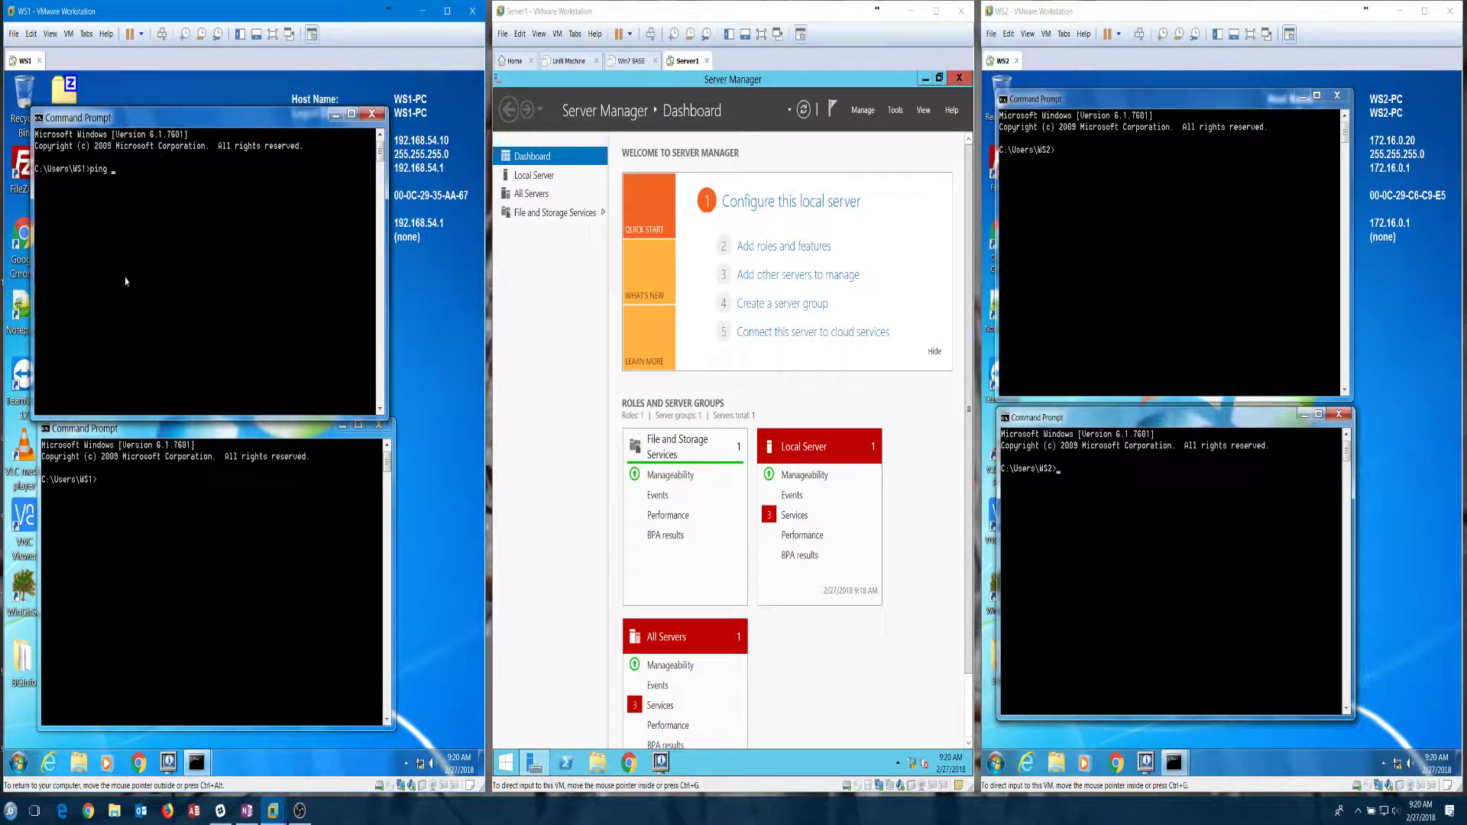
Step: Run 'ping 192.168.54.1 /t' on WS1 and 'ping 172.16.0.1 /t' on WS2
type("ping 192.168.54.1 /t")
key("Return")
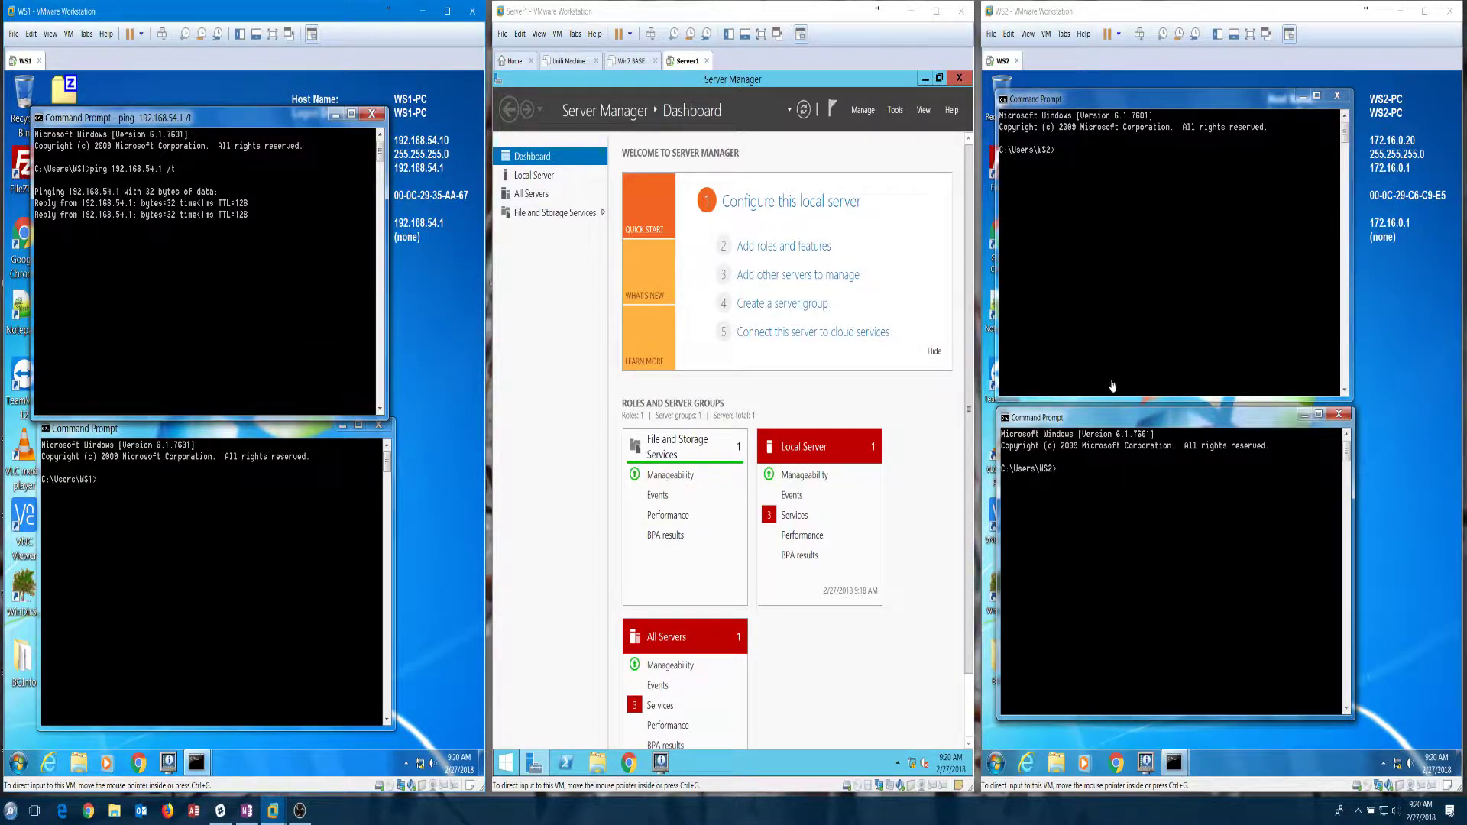
left_click(1095, 282)
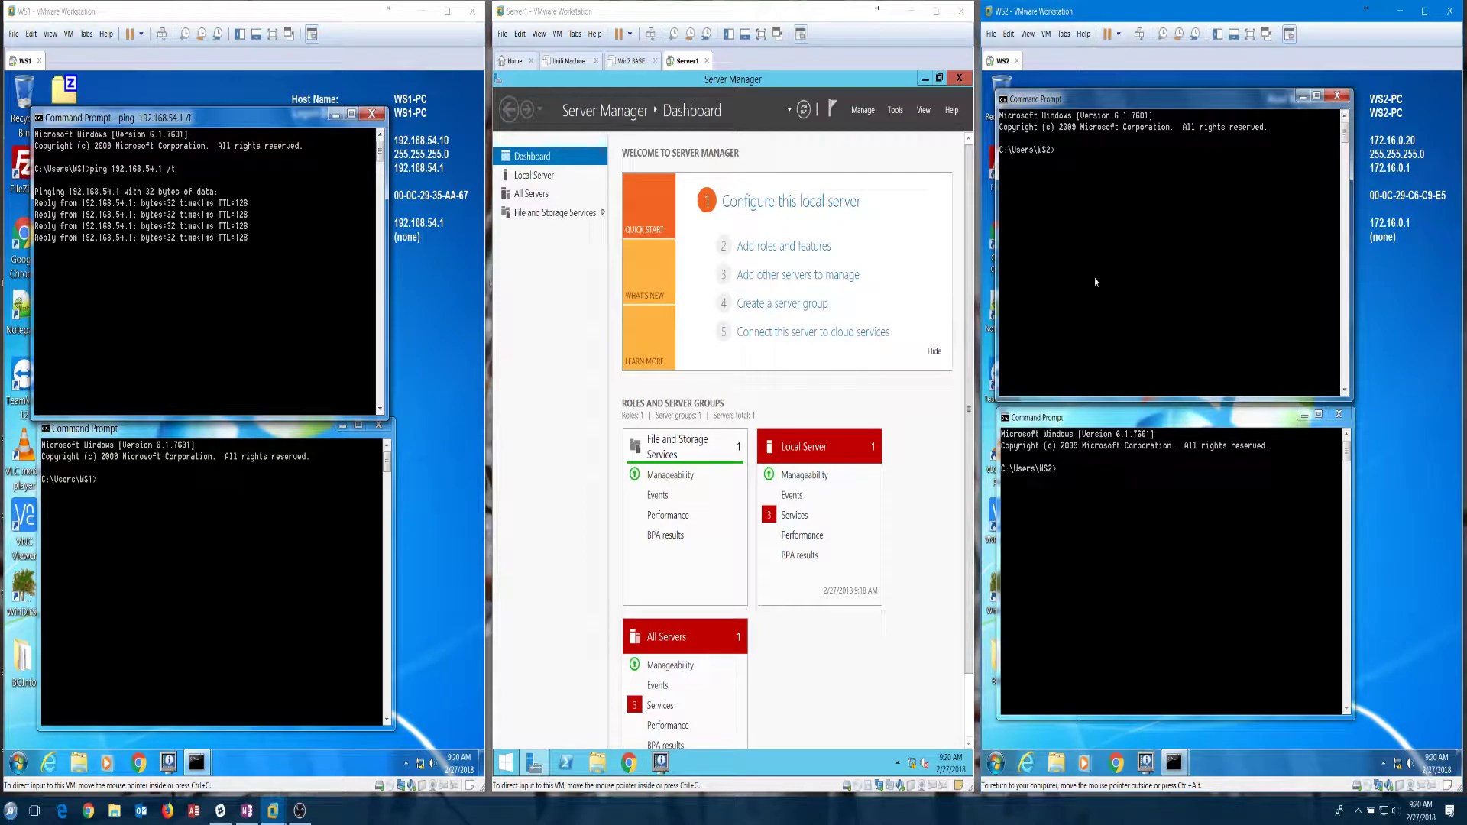
type("ping ")
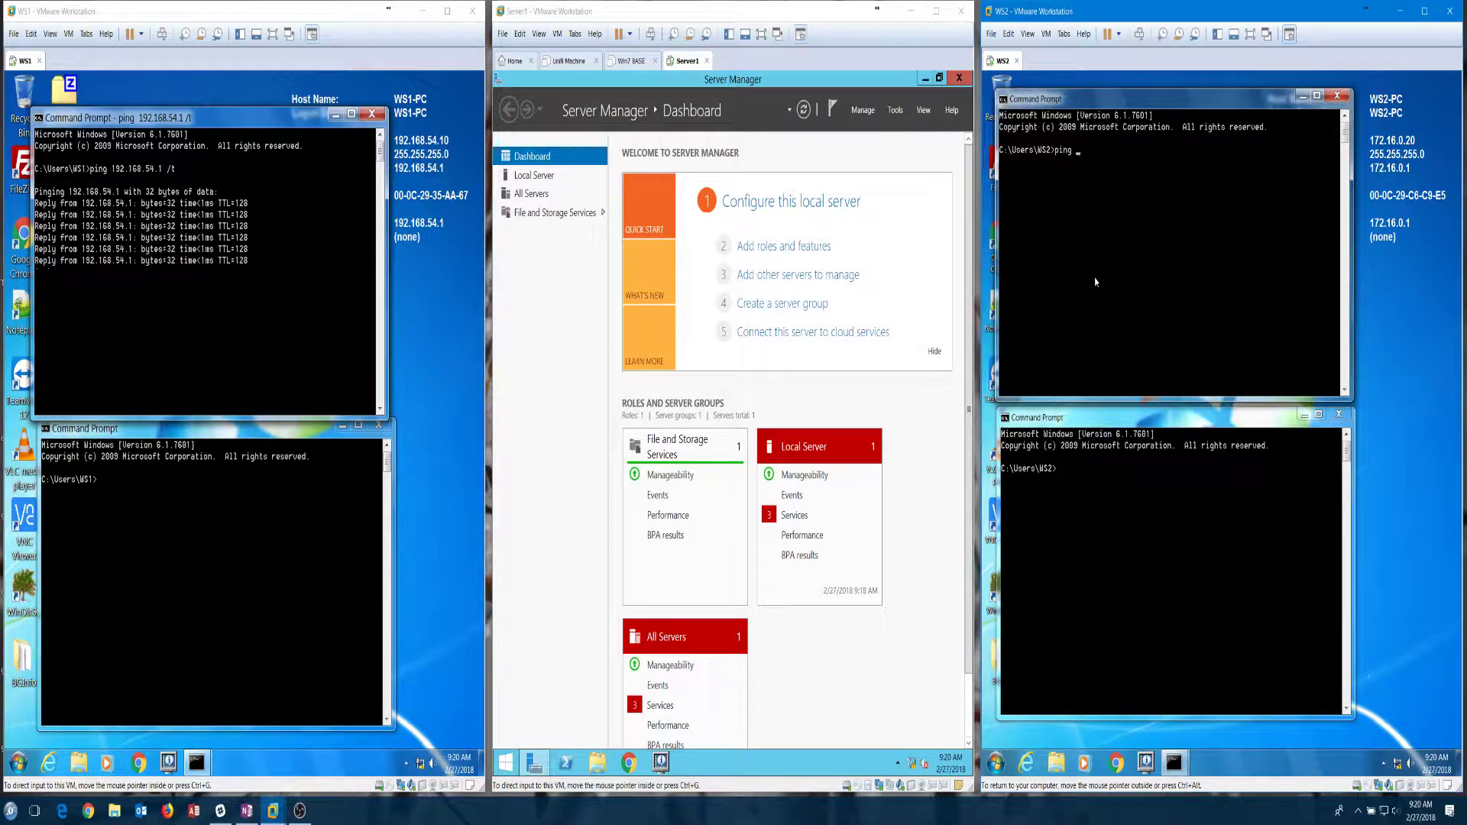
type("172.0")
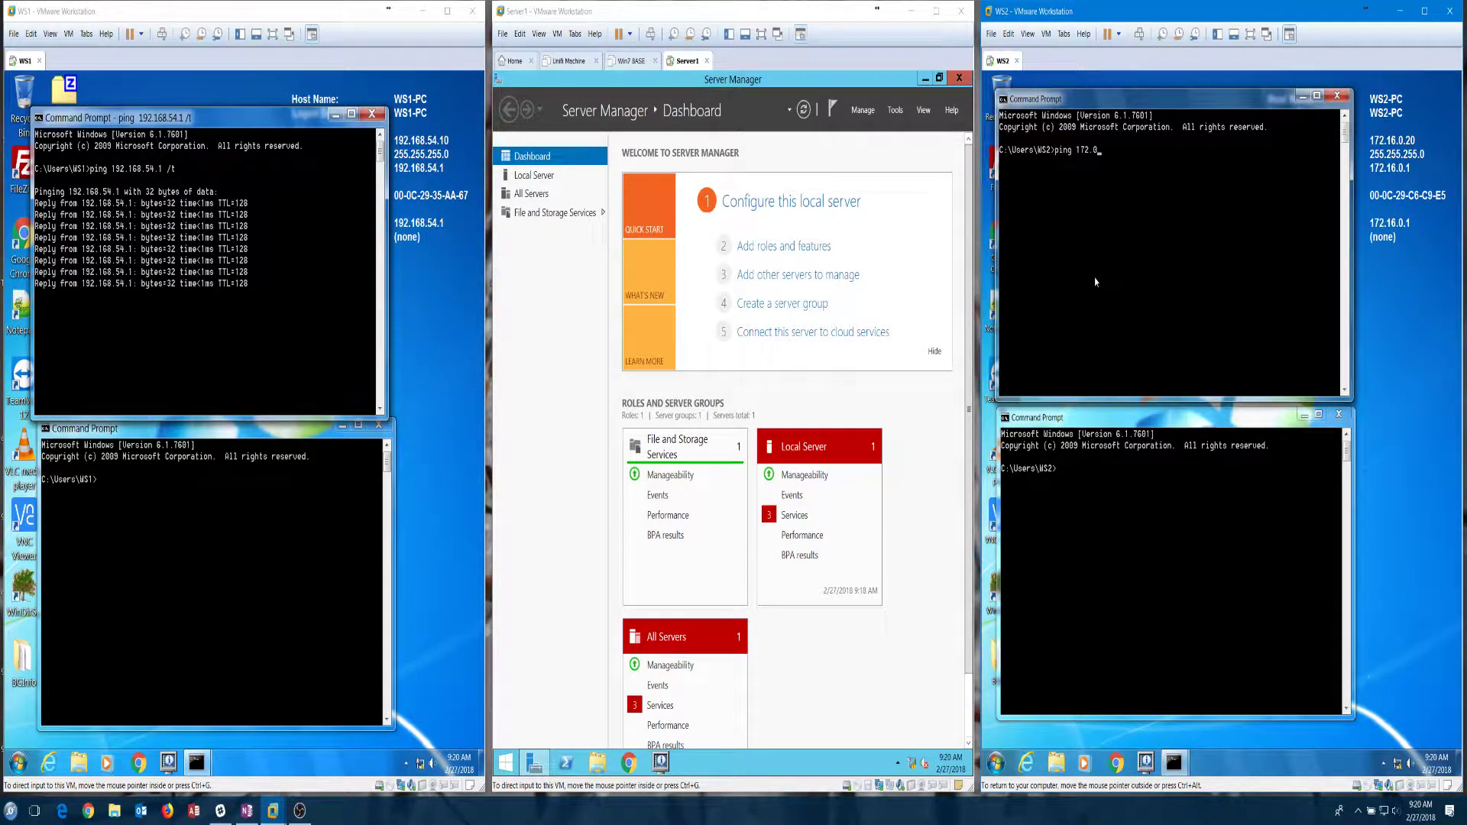
key("BackSpace")
type("16")
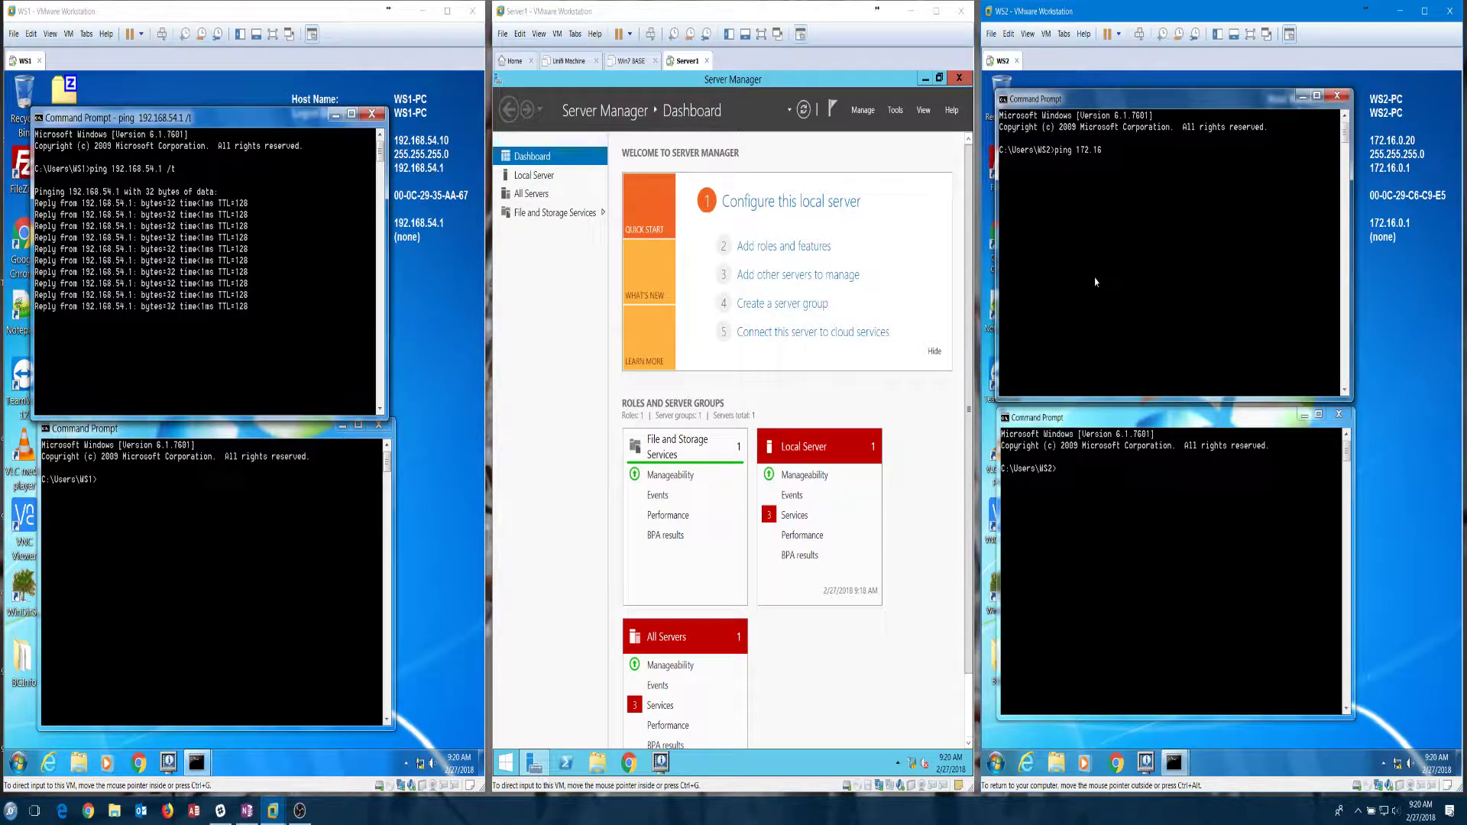
type(".0.1 /t")
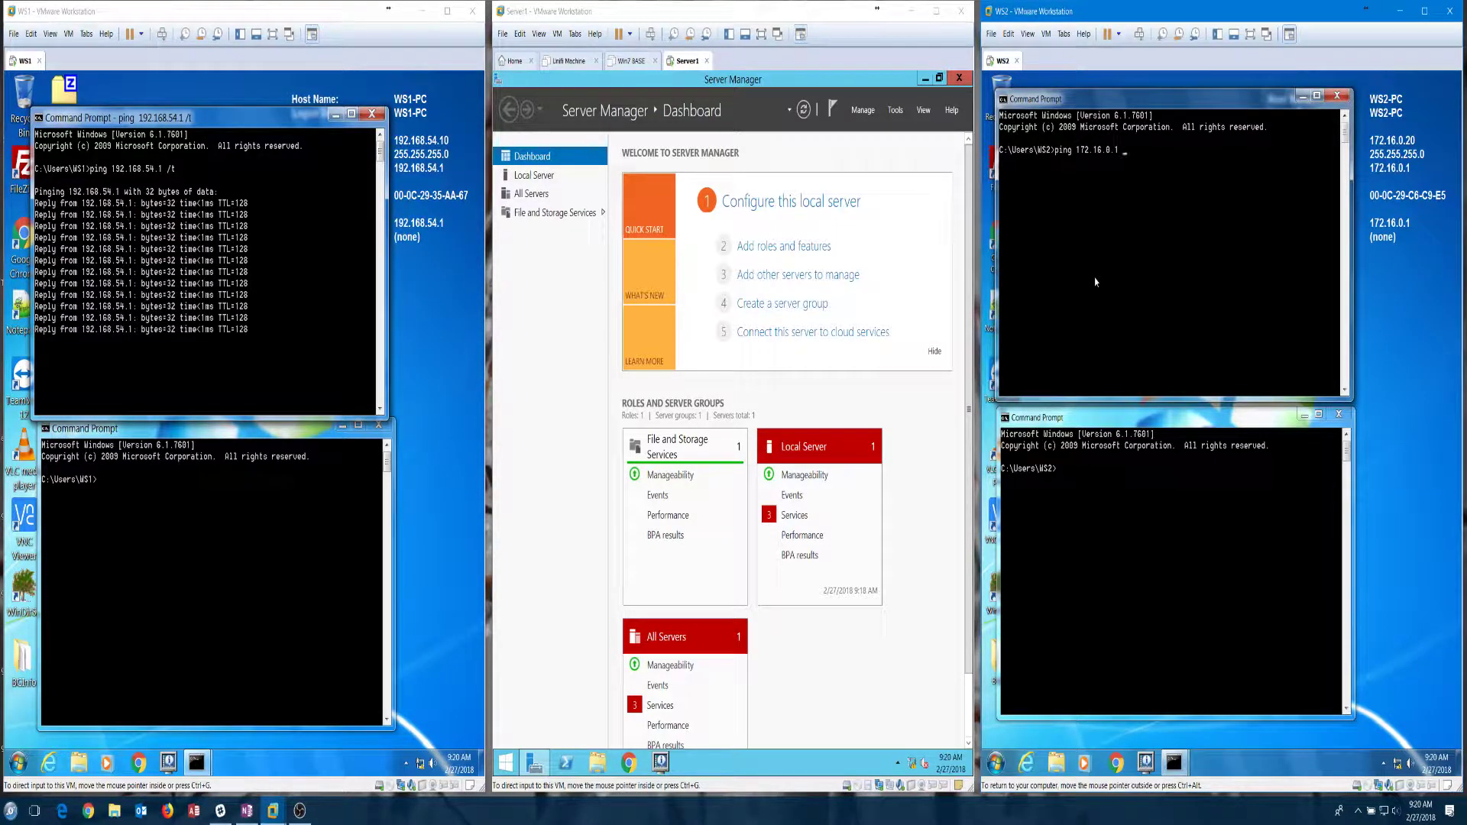
key("Return")
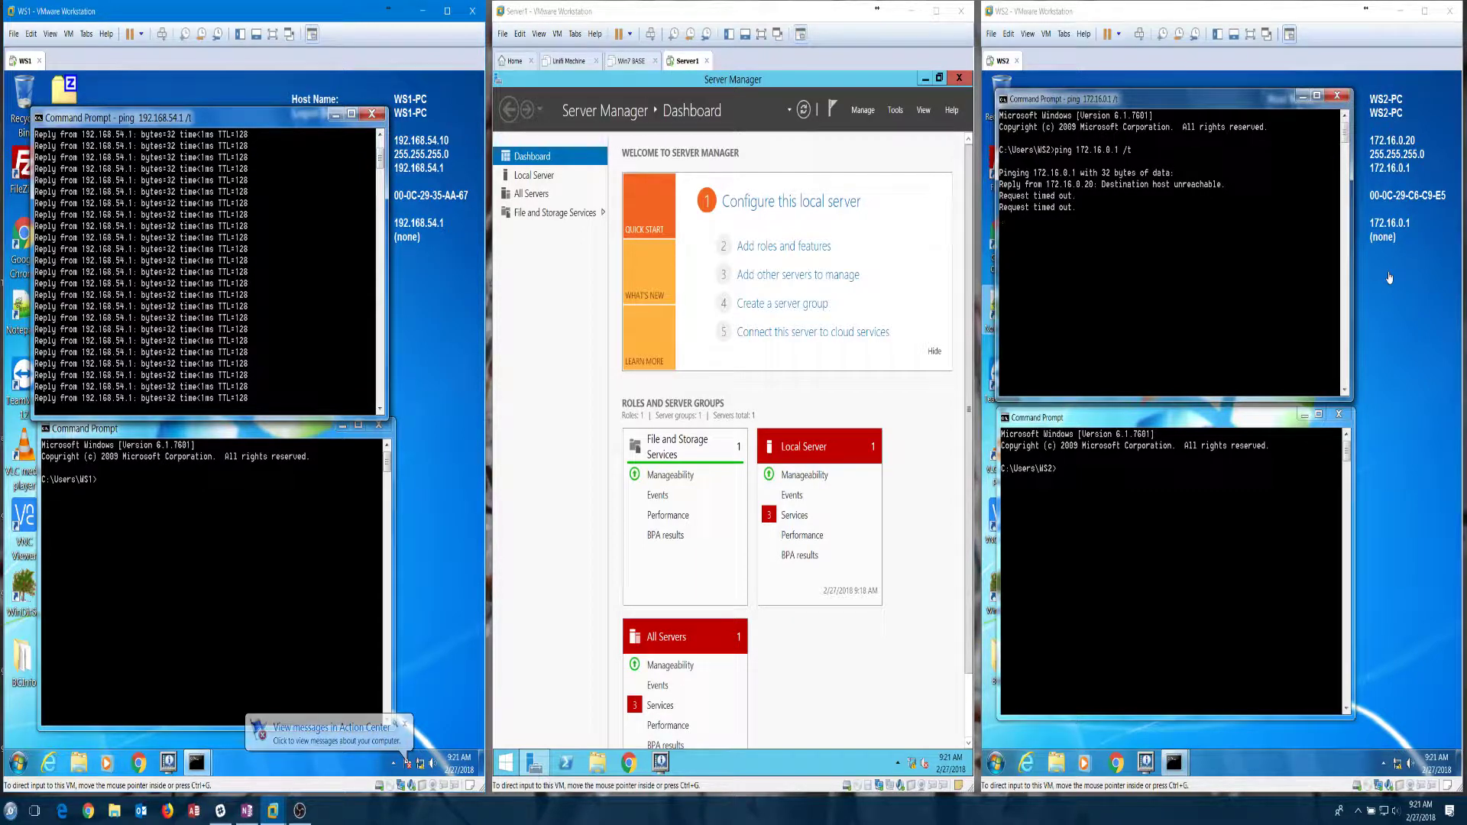
Step: Run 'ping 172.16.0.20 /t' in WS1's lower Command Prompt
left_click(222, 551)
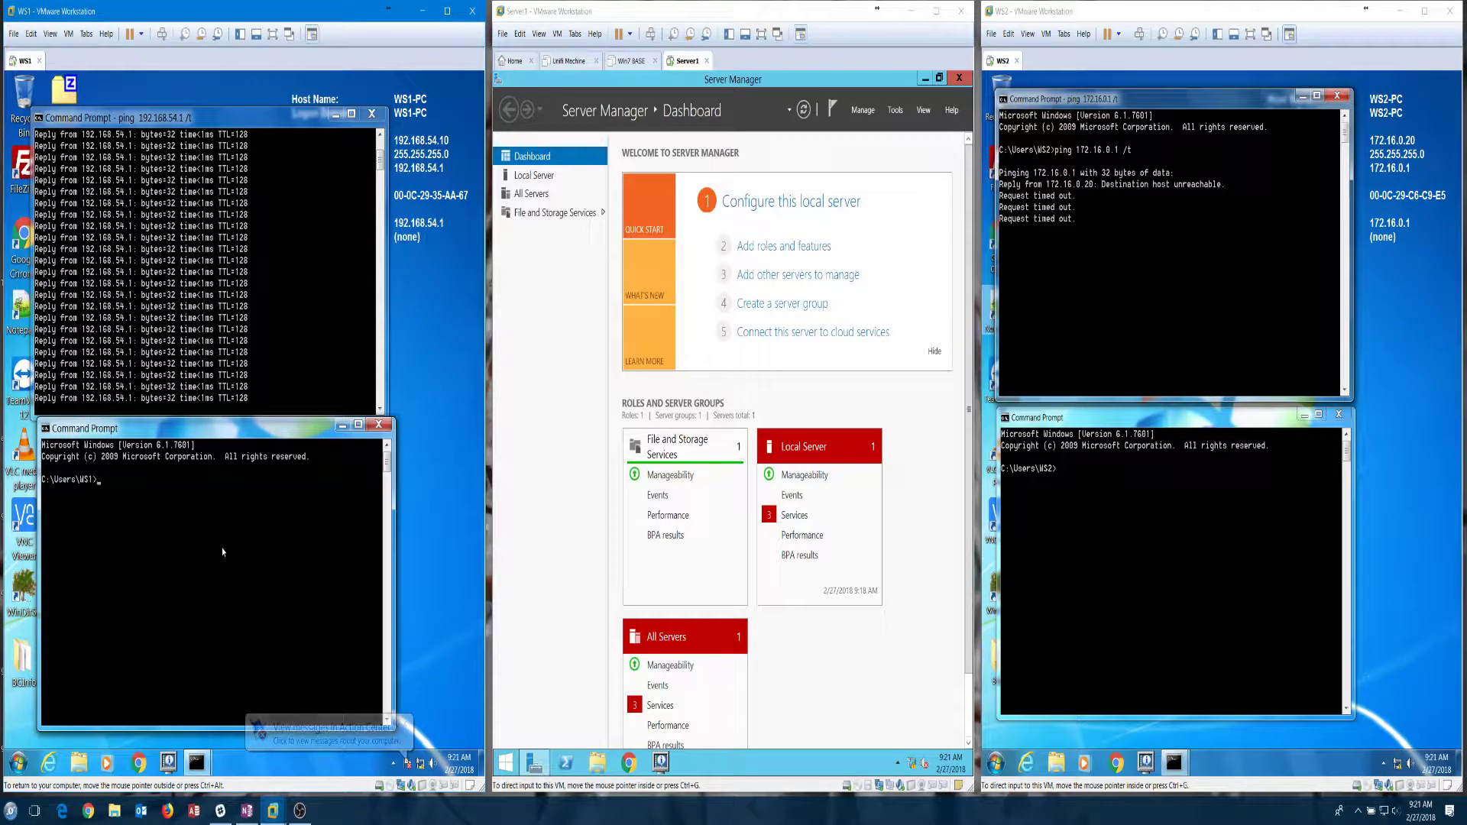
left_click(1169, 284)
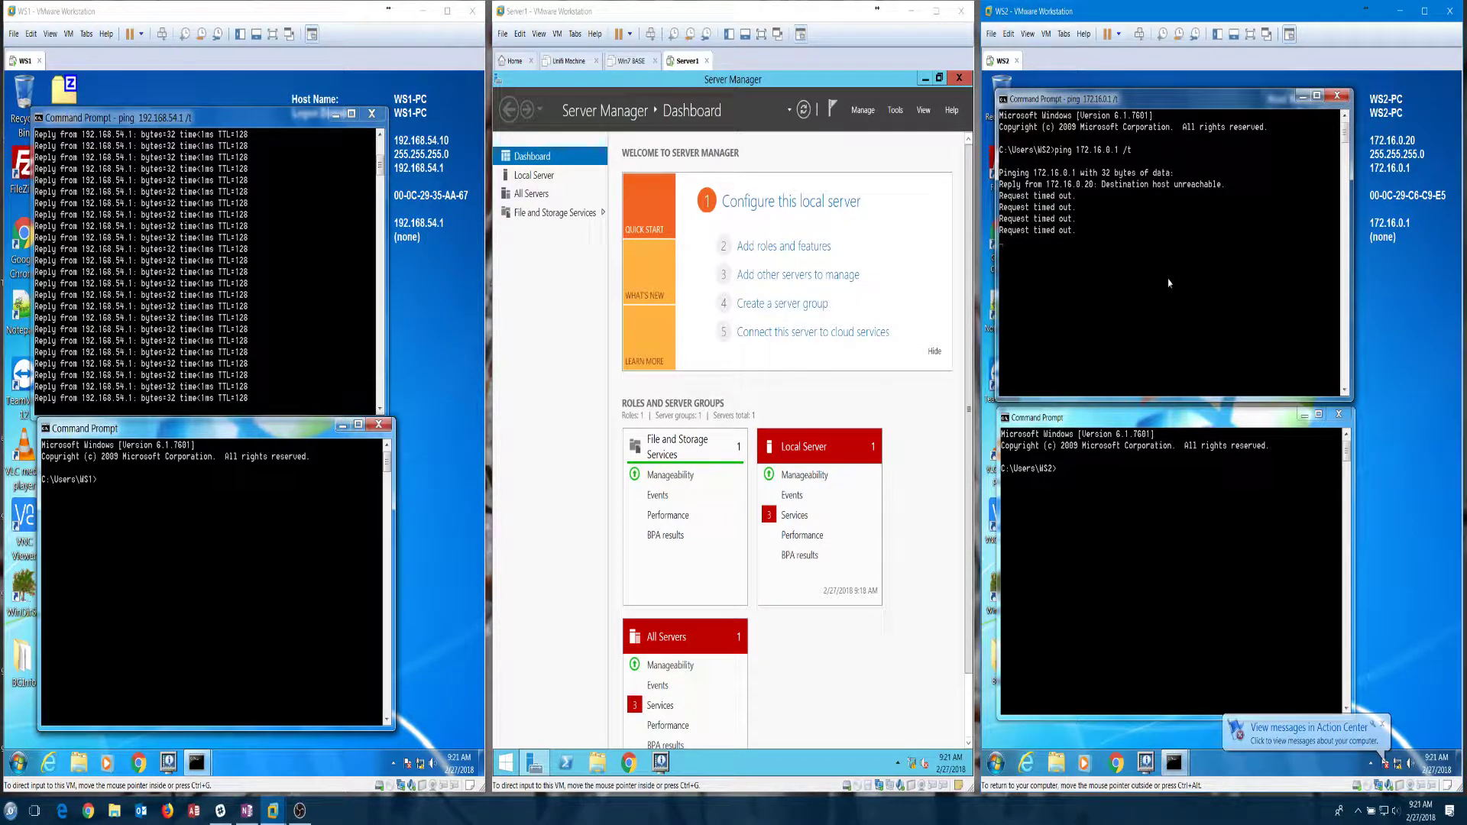
left_click(230, 557)
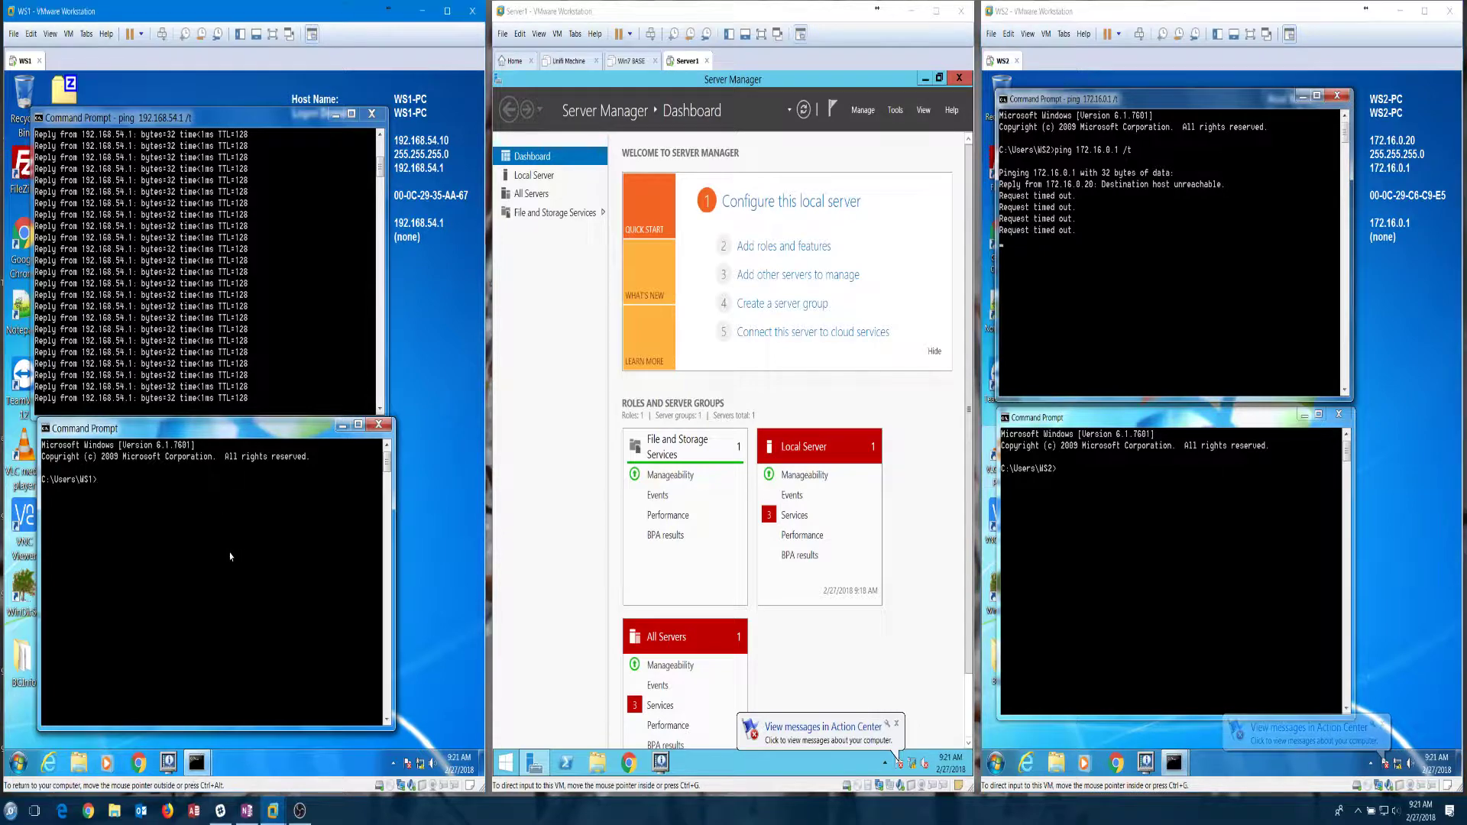
type("ping")
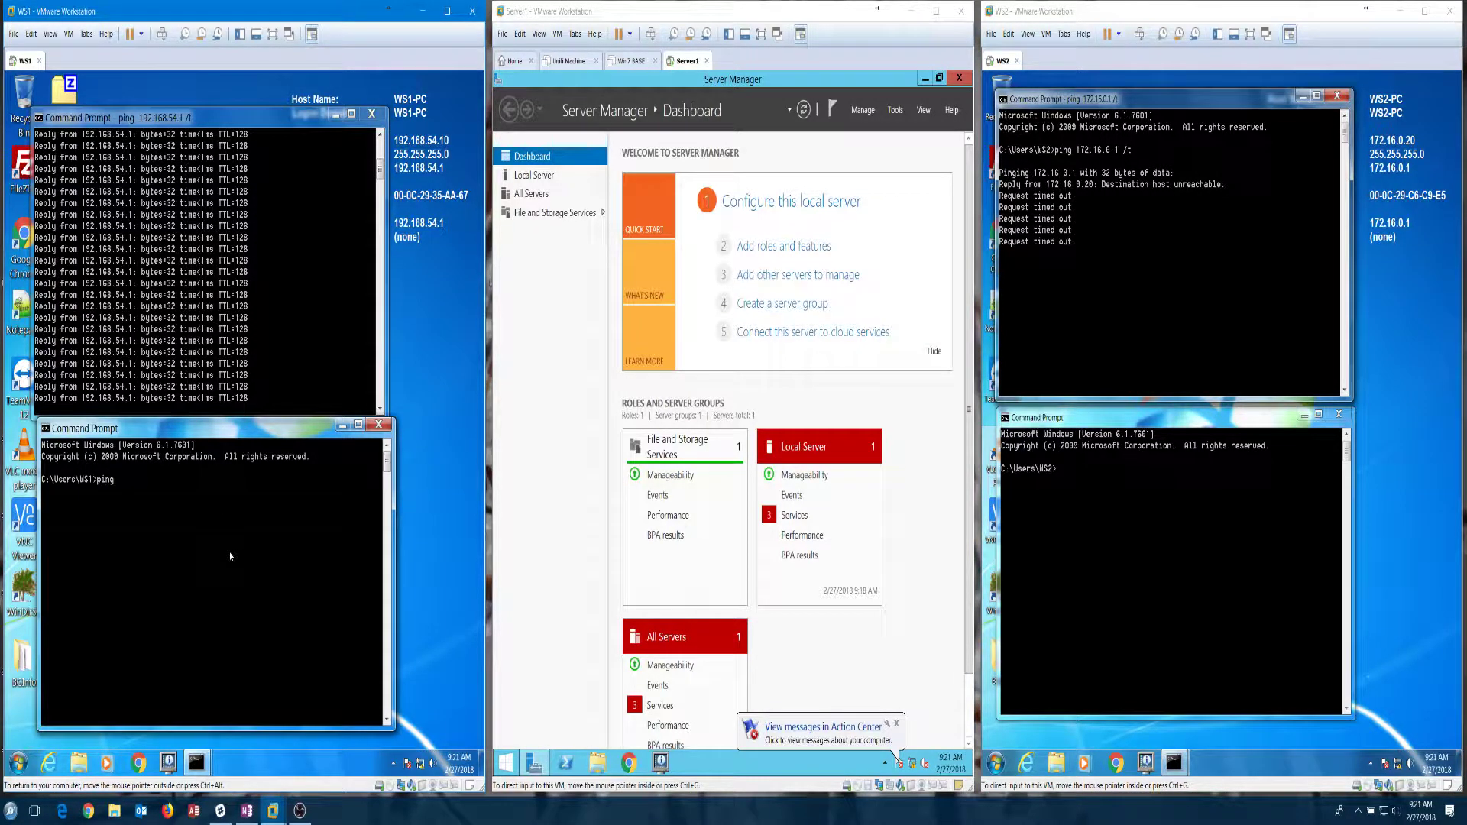
type(" 172.16.0.")
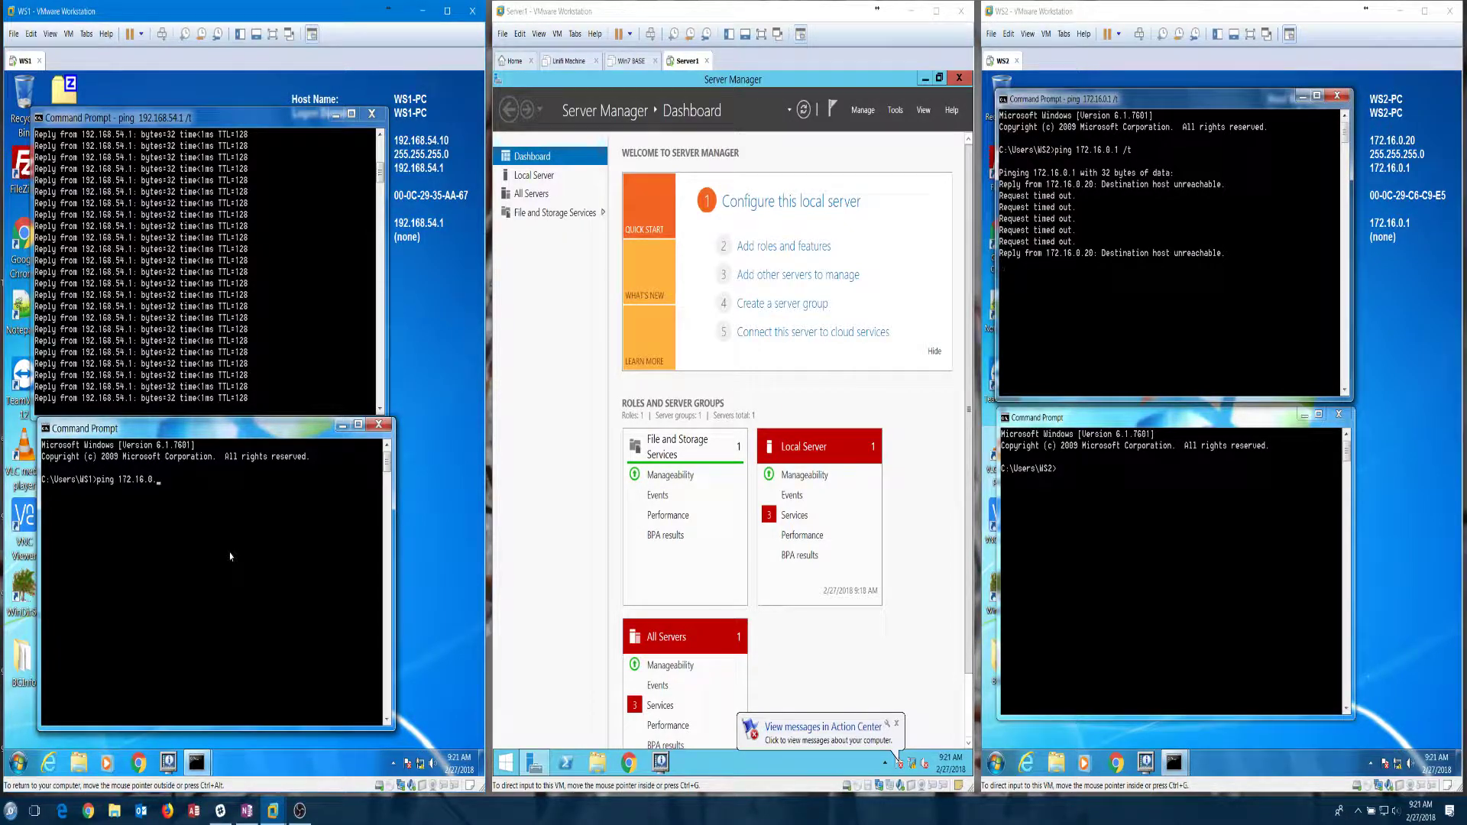
type("20 /t")
key("Return")
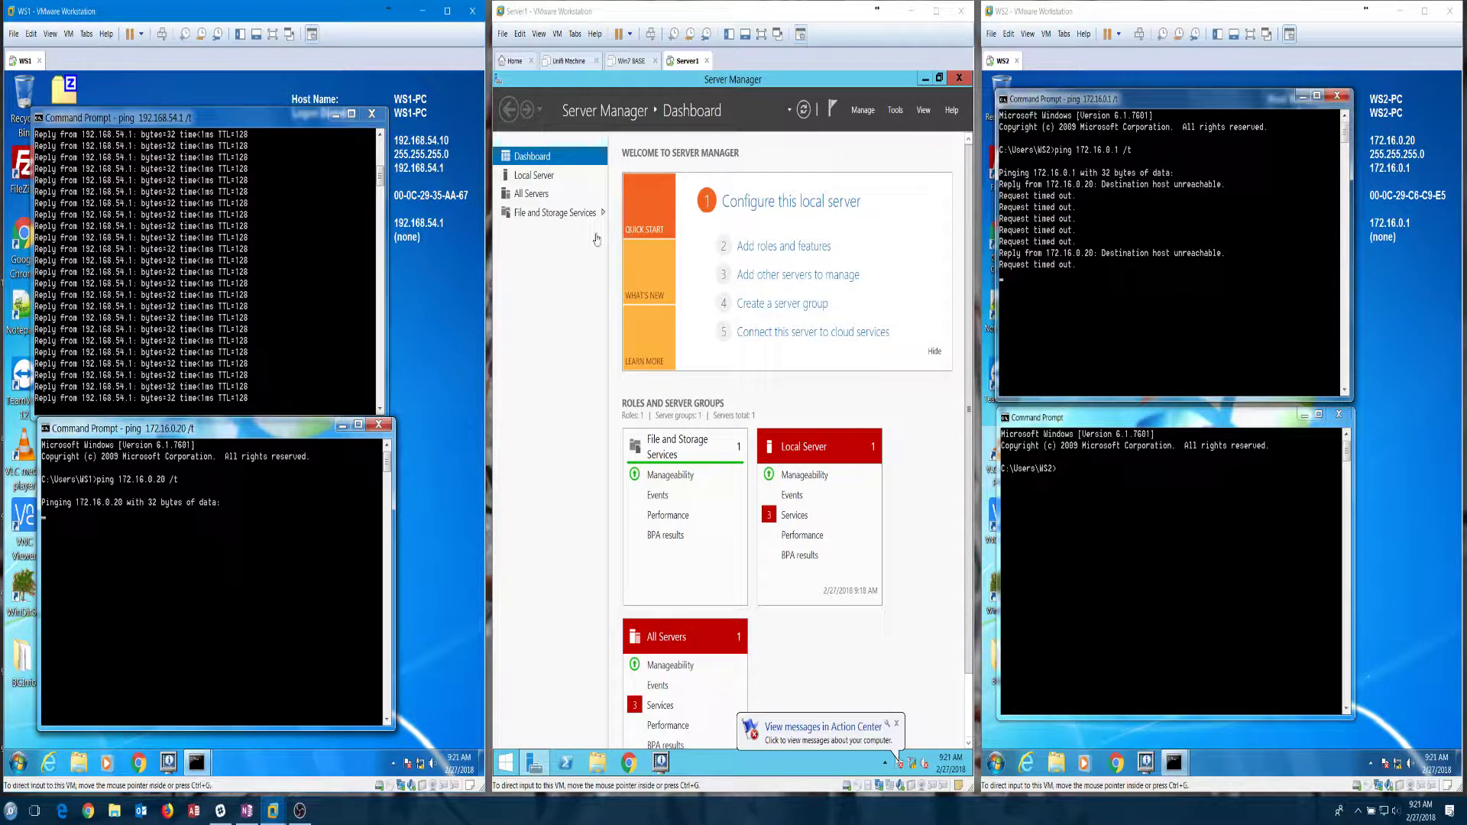
Step: Run 'ping 192.168.54.10' in WS2's second Command Prompt
left_click(1232, 568)
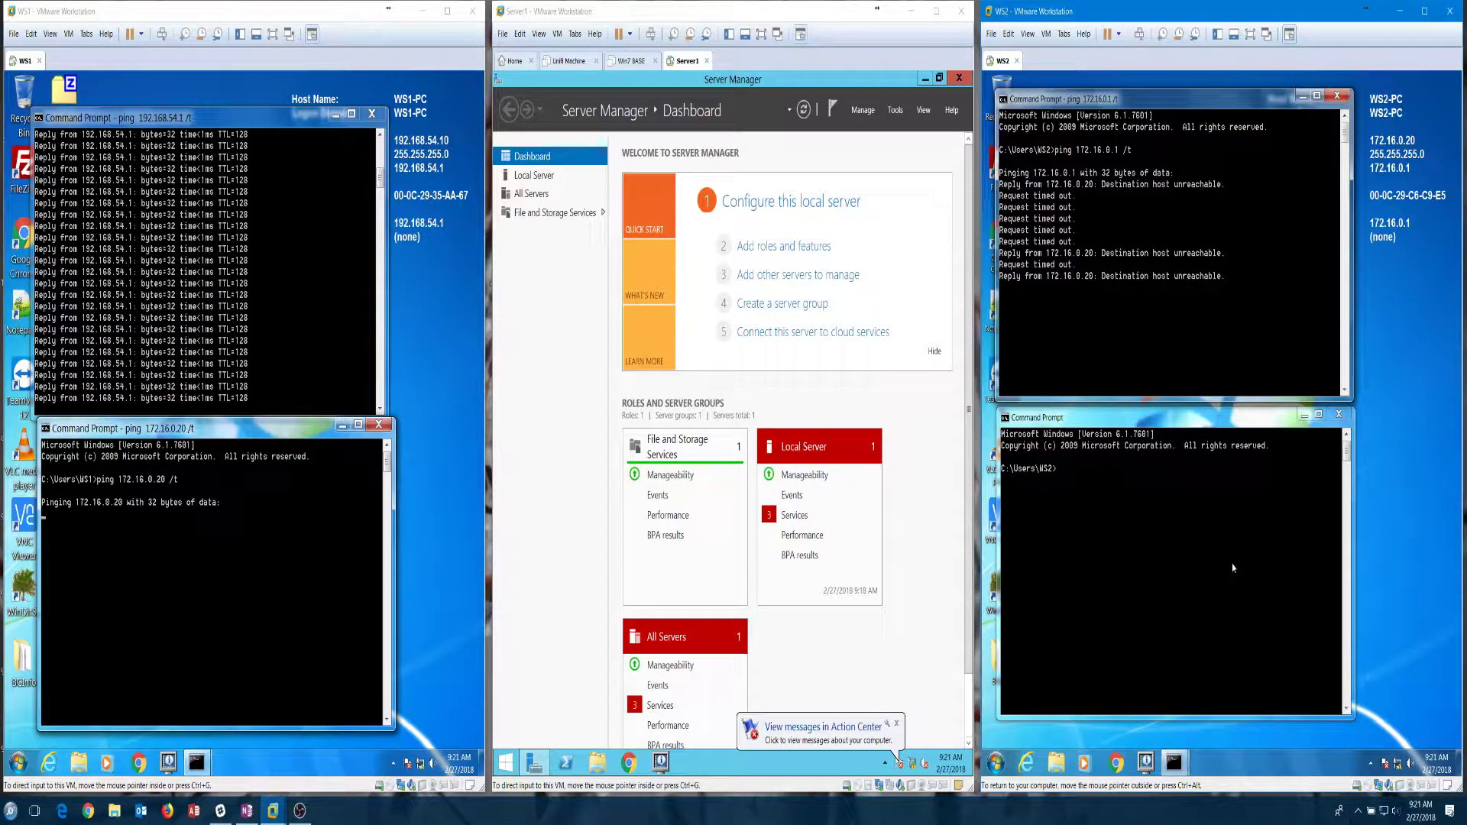
left_click(1233, 567)
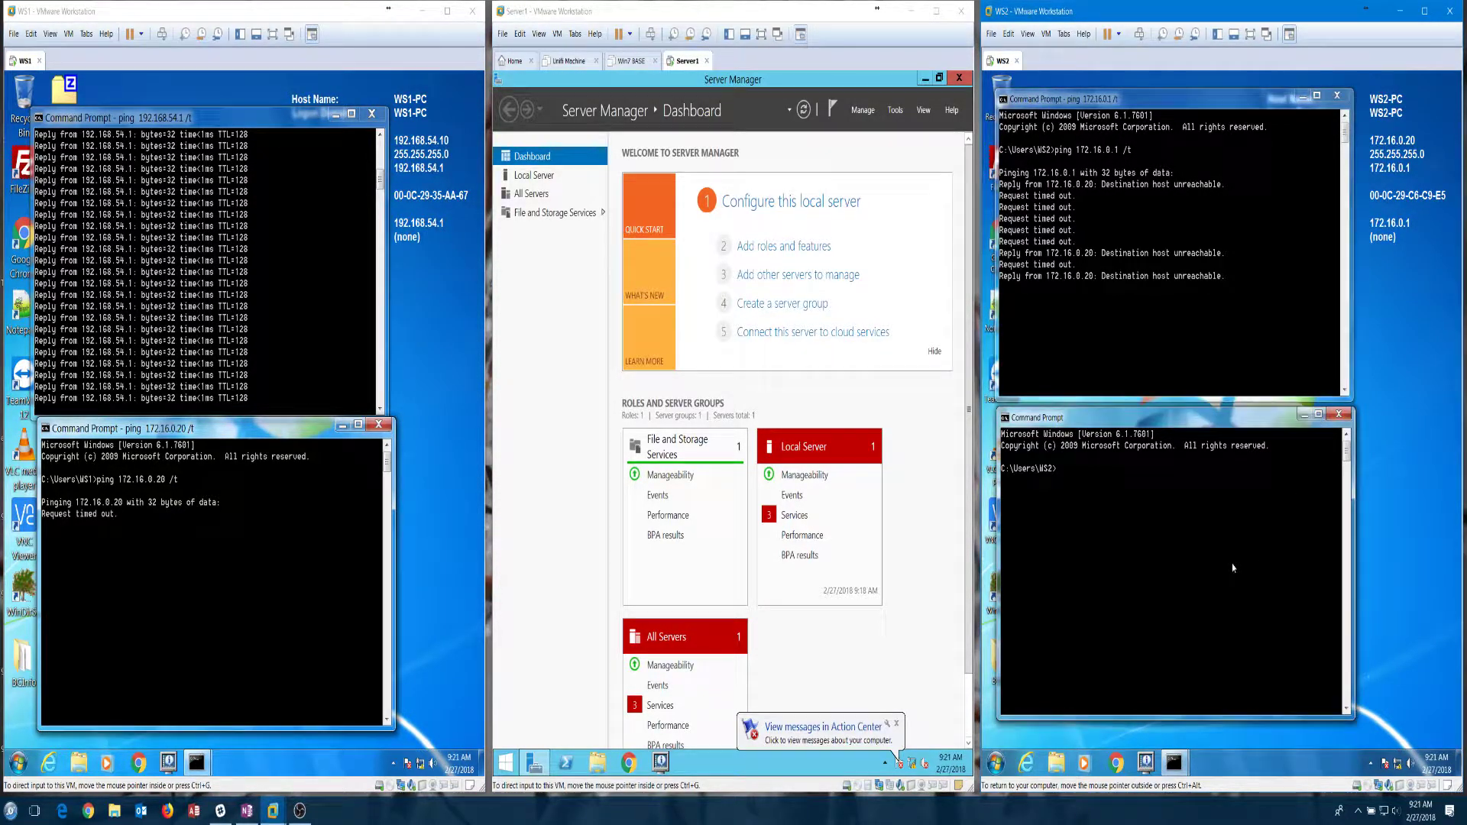
type("ping 192.168.54.")
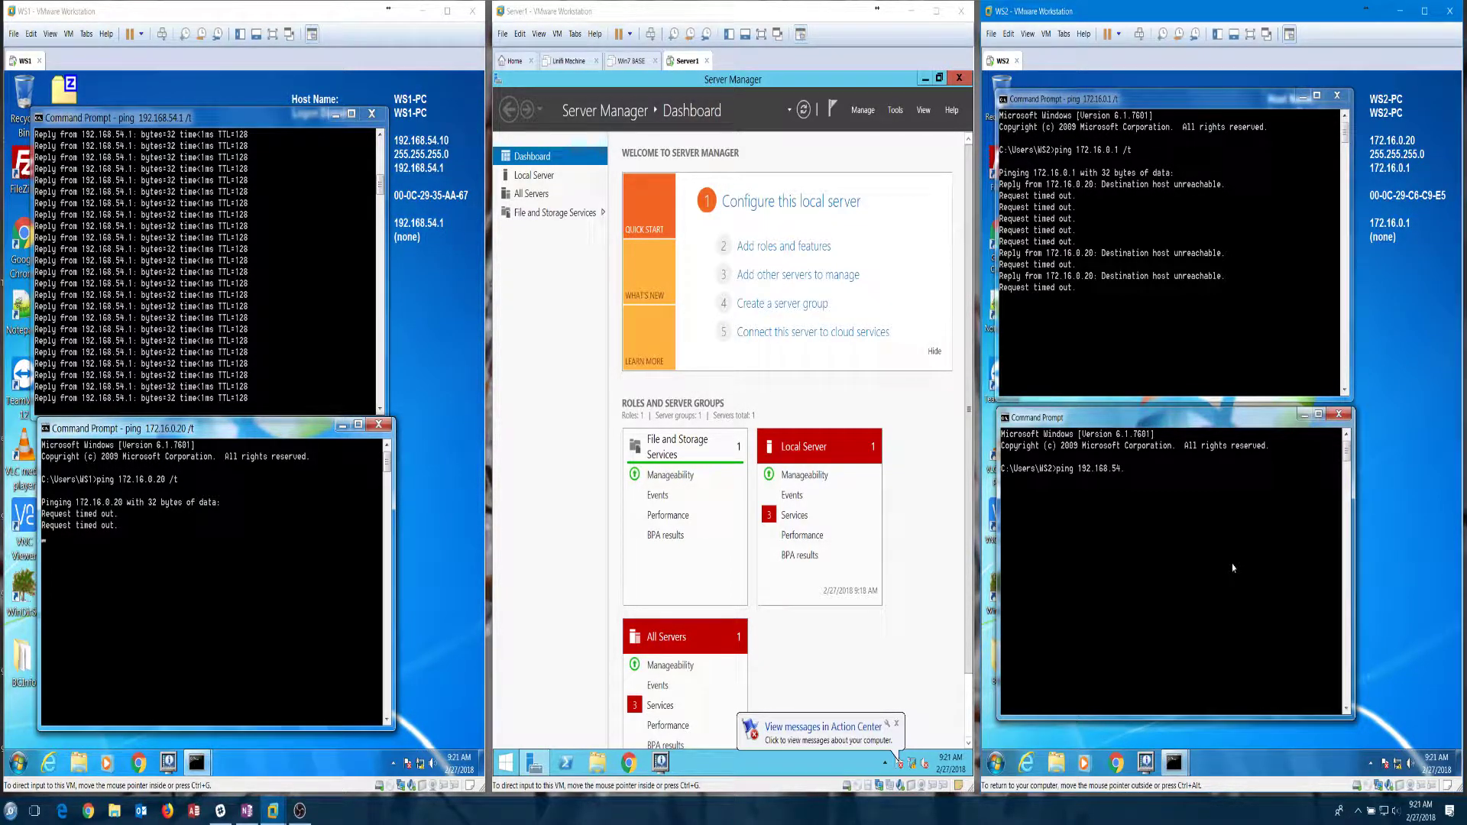
type("10")
key("Return")
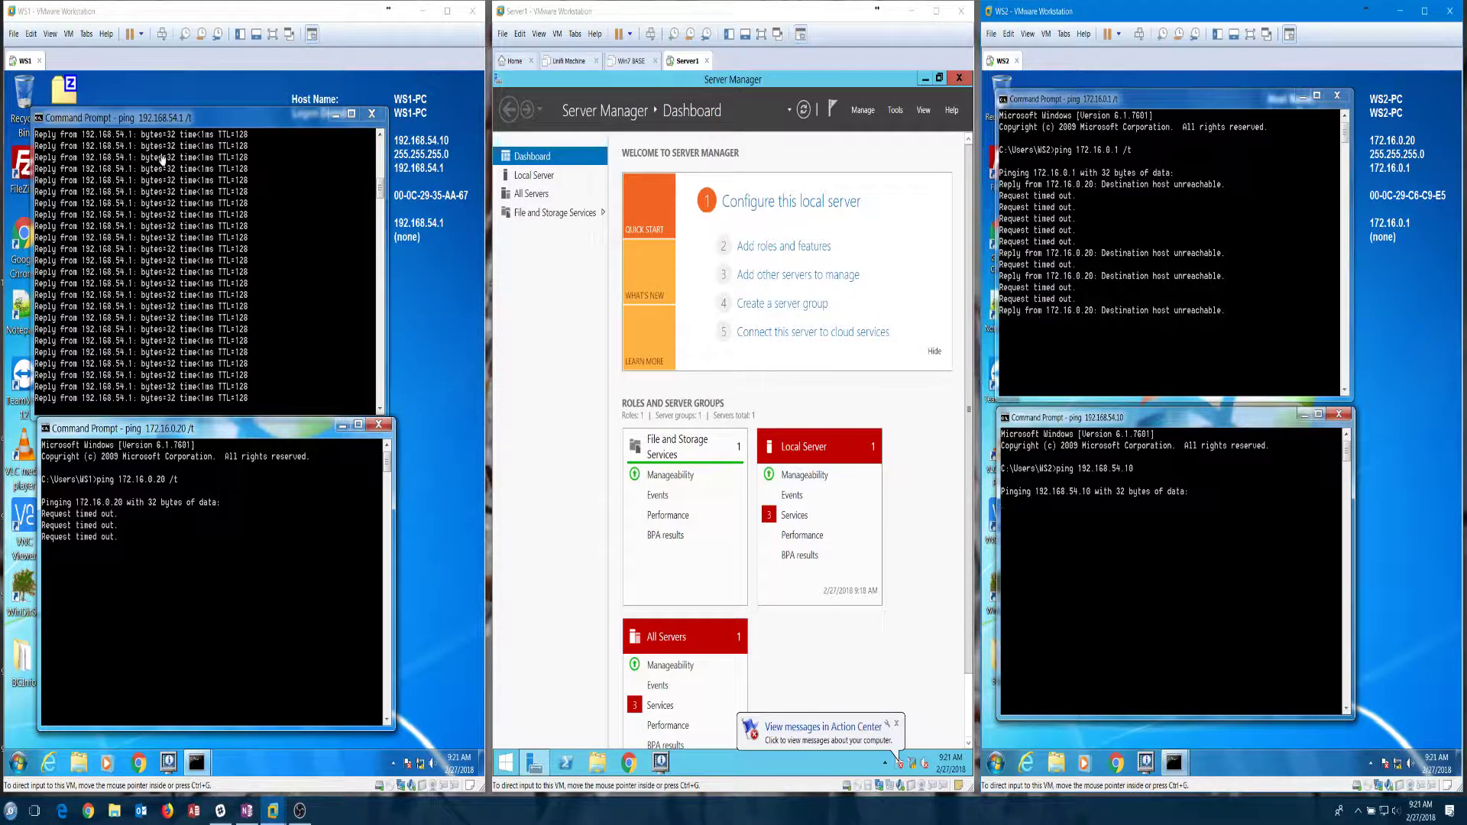
left_click(214, 127)
mouse_move(251, 124)
left_mouse_down()
mouse_move(275, 130)
mouse_move(245, 113)
left_mouse_up()
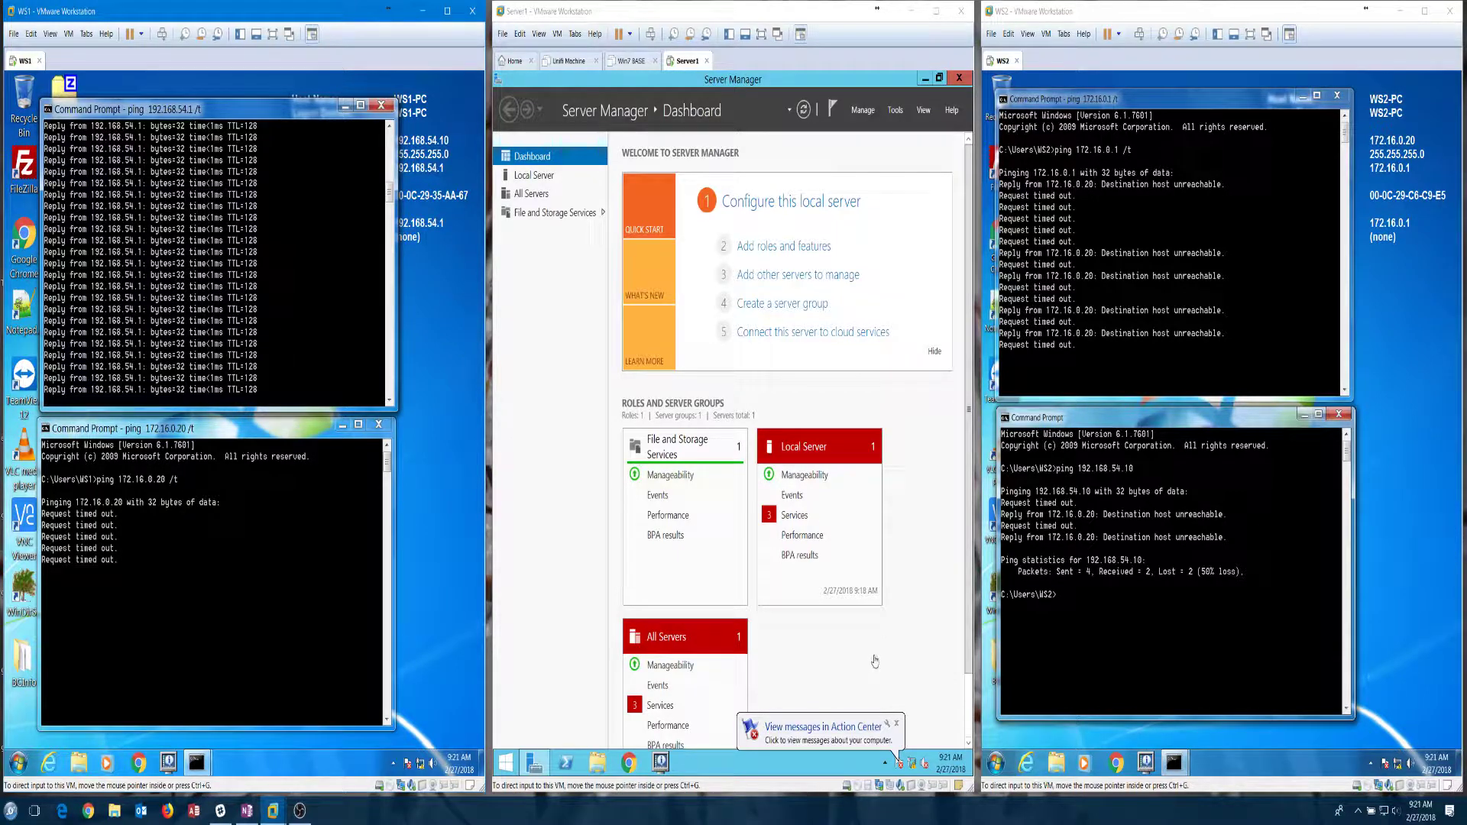
left_click(909, 761)
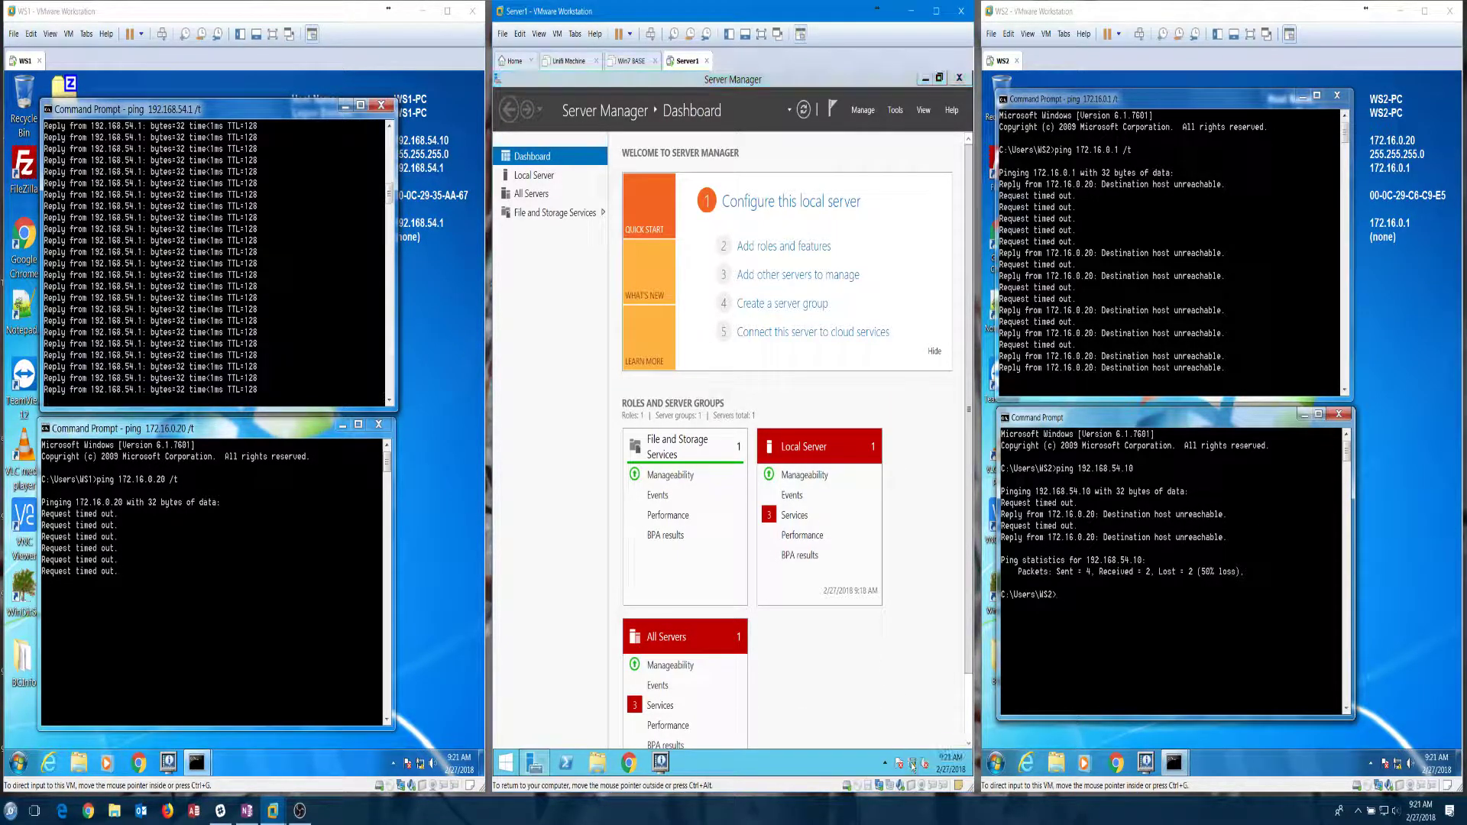
Step: Check Server1's network status in Network and Sharing Center, then shut Server1 down
right_click(912, 765)
left_click(896, 755)
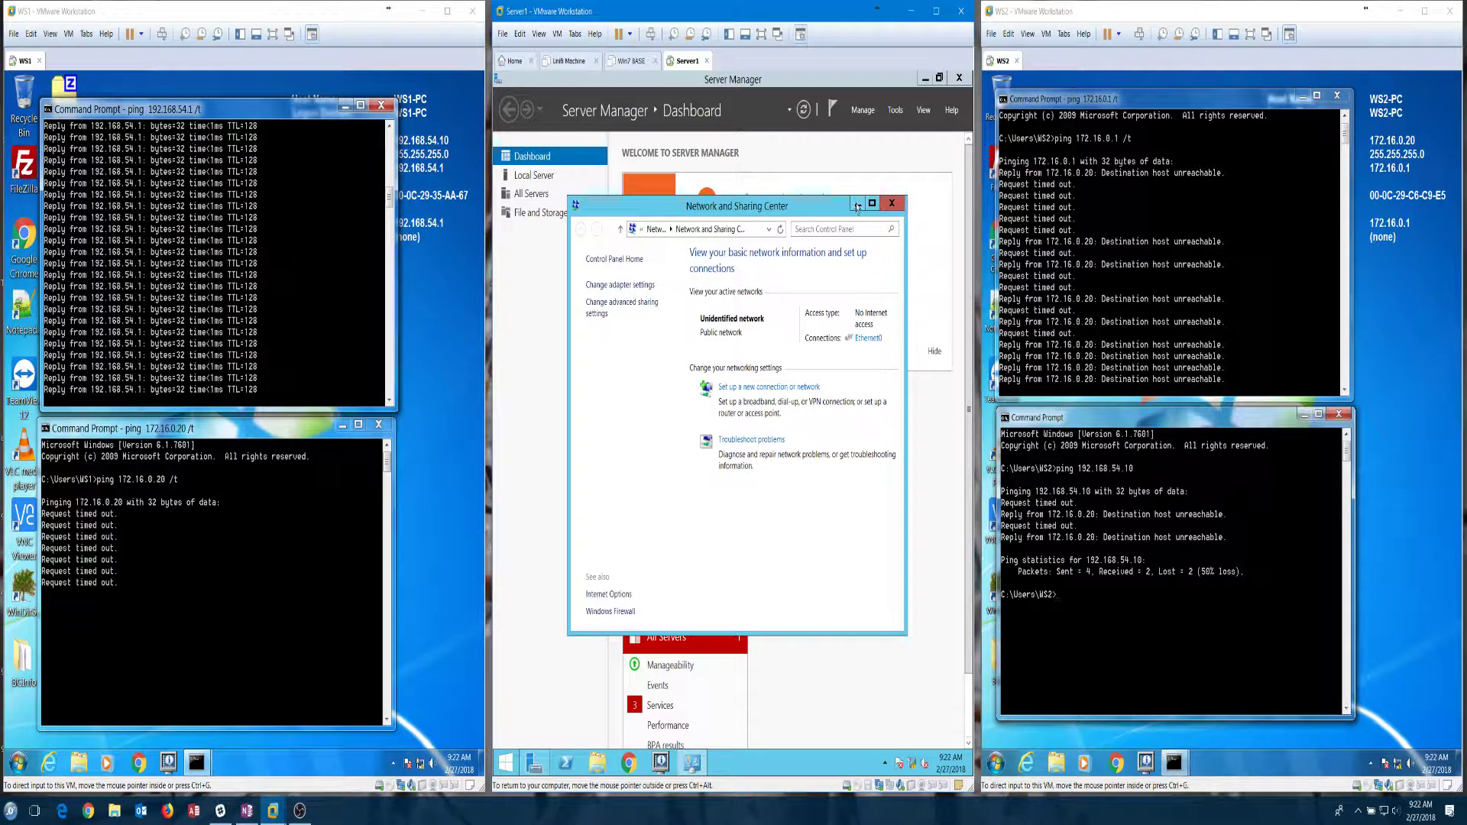
right_click(510, 766)
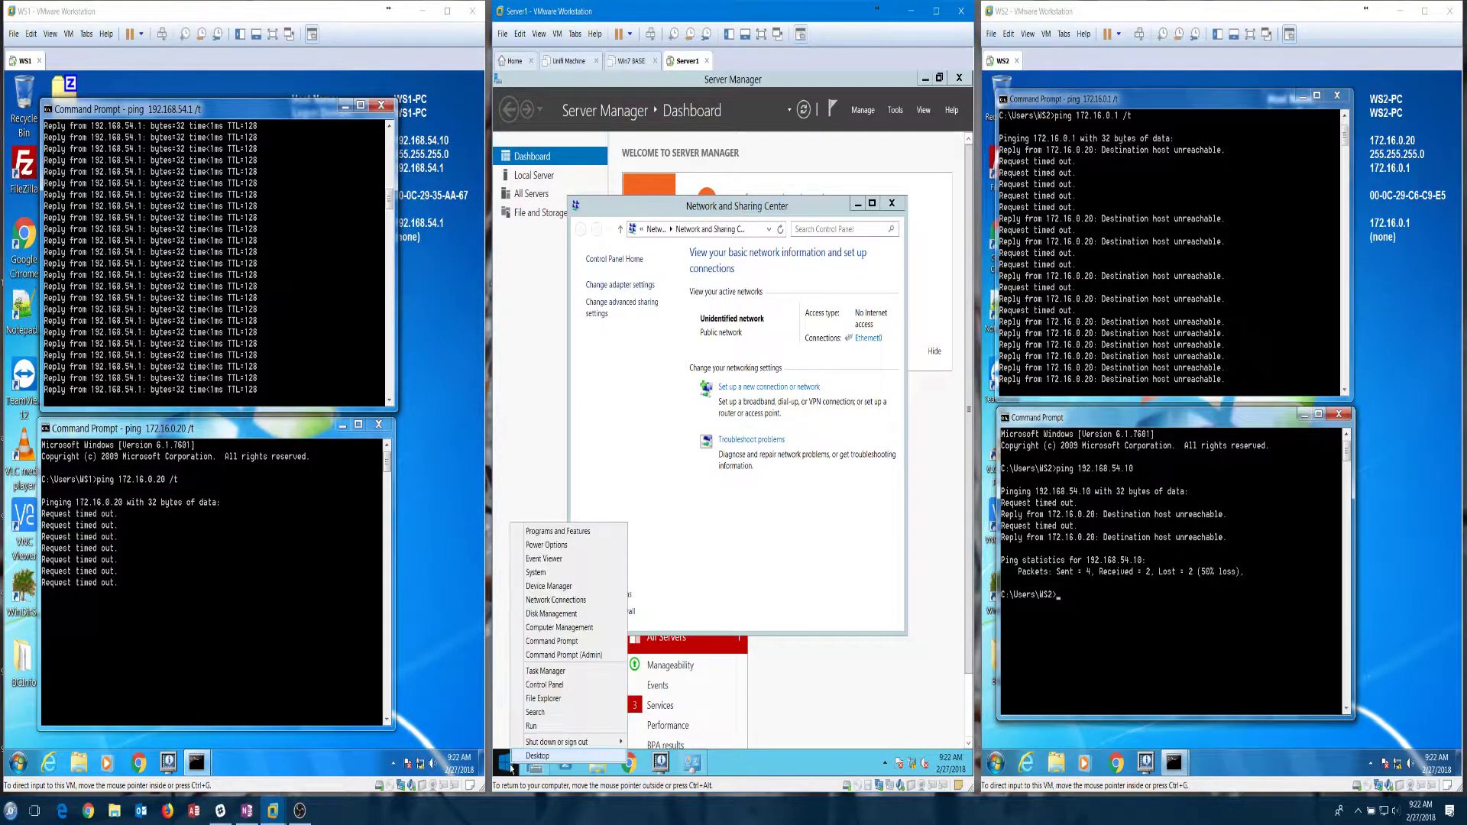
mouse_move(566, 742)
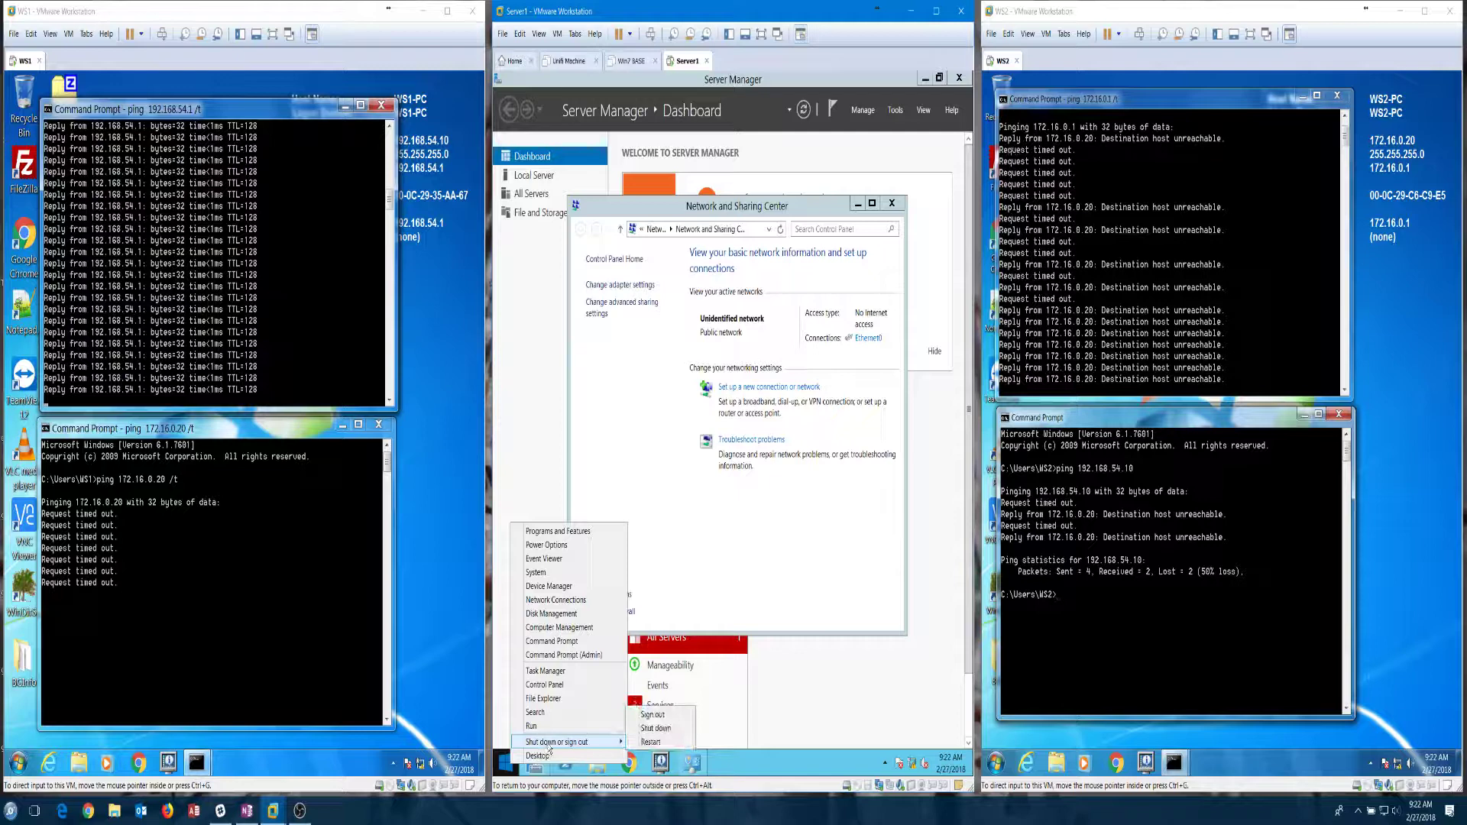
left_click(656, 729)
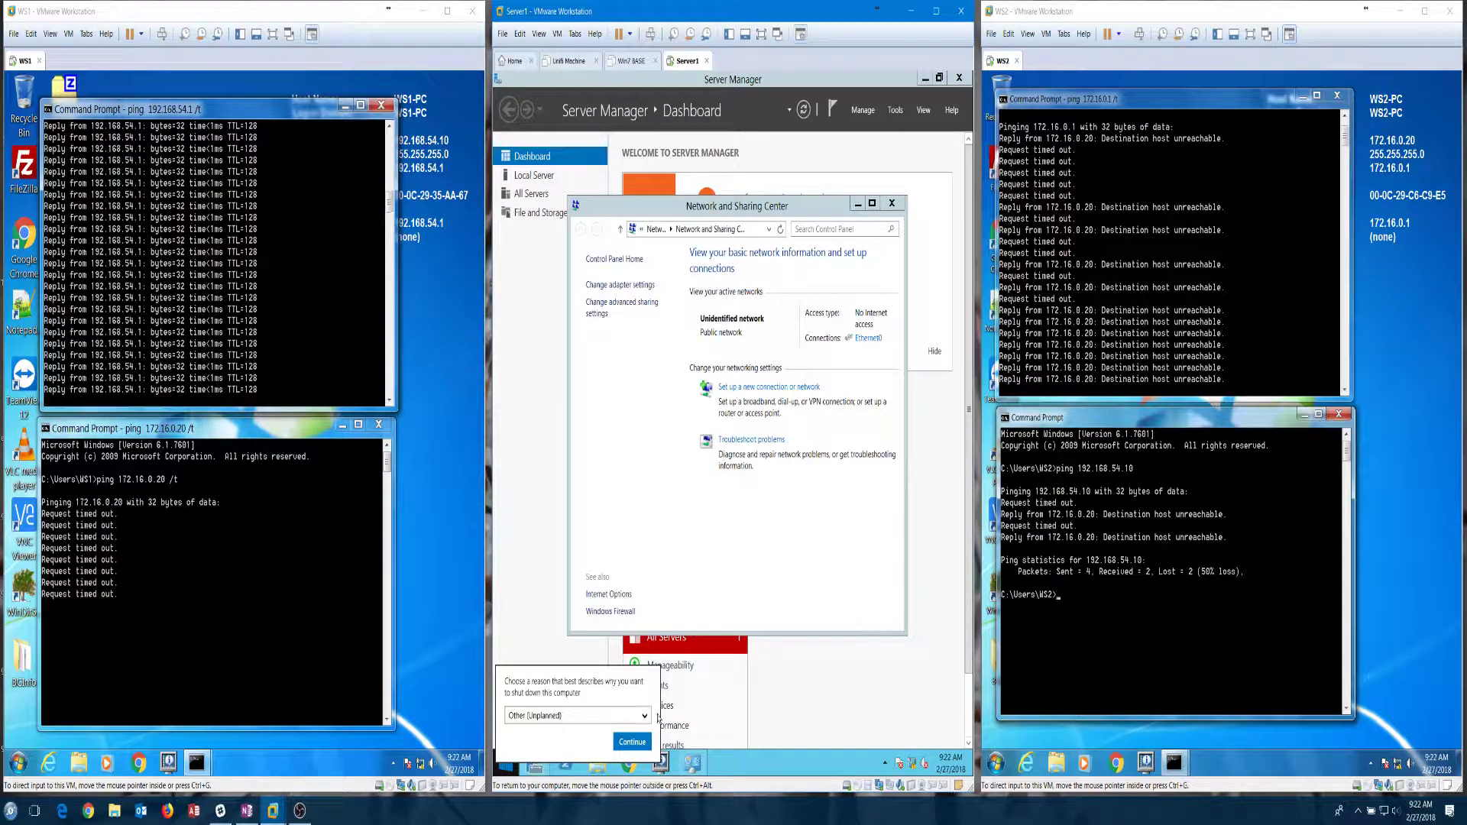
left_click(632, 742)
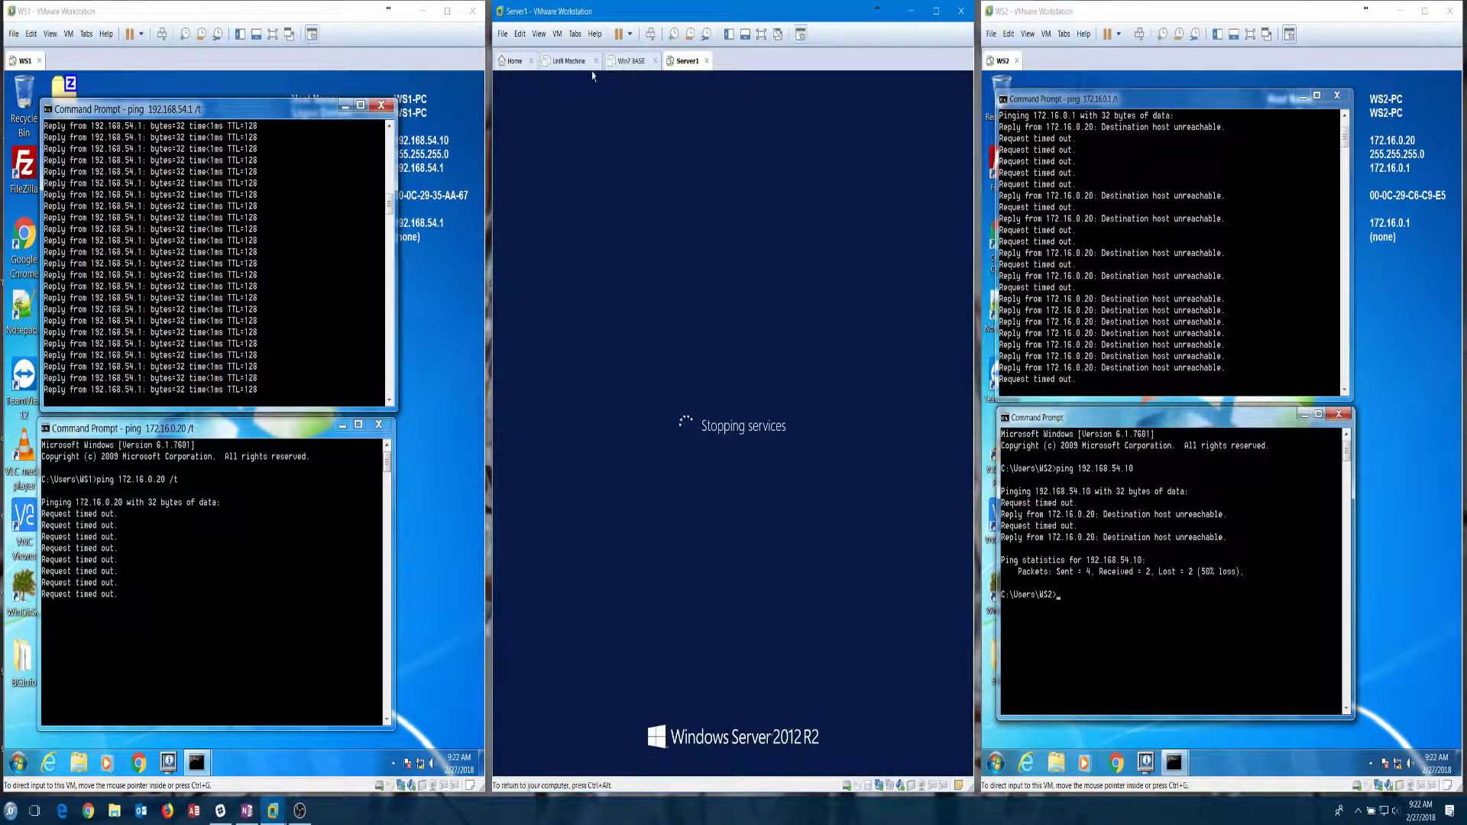
Step: Review Server1's network adapters and their LAN segment and advanced settings
left_click(558, 34)
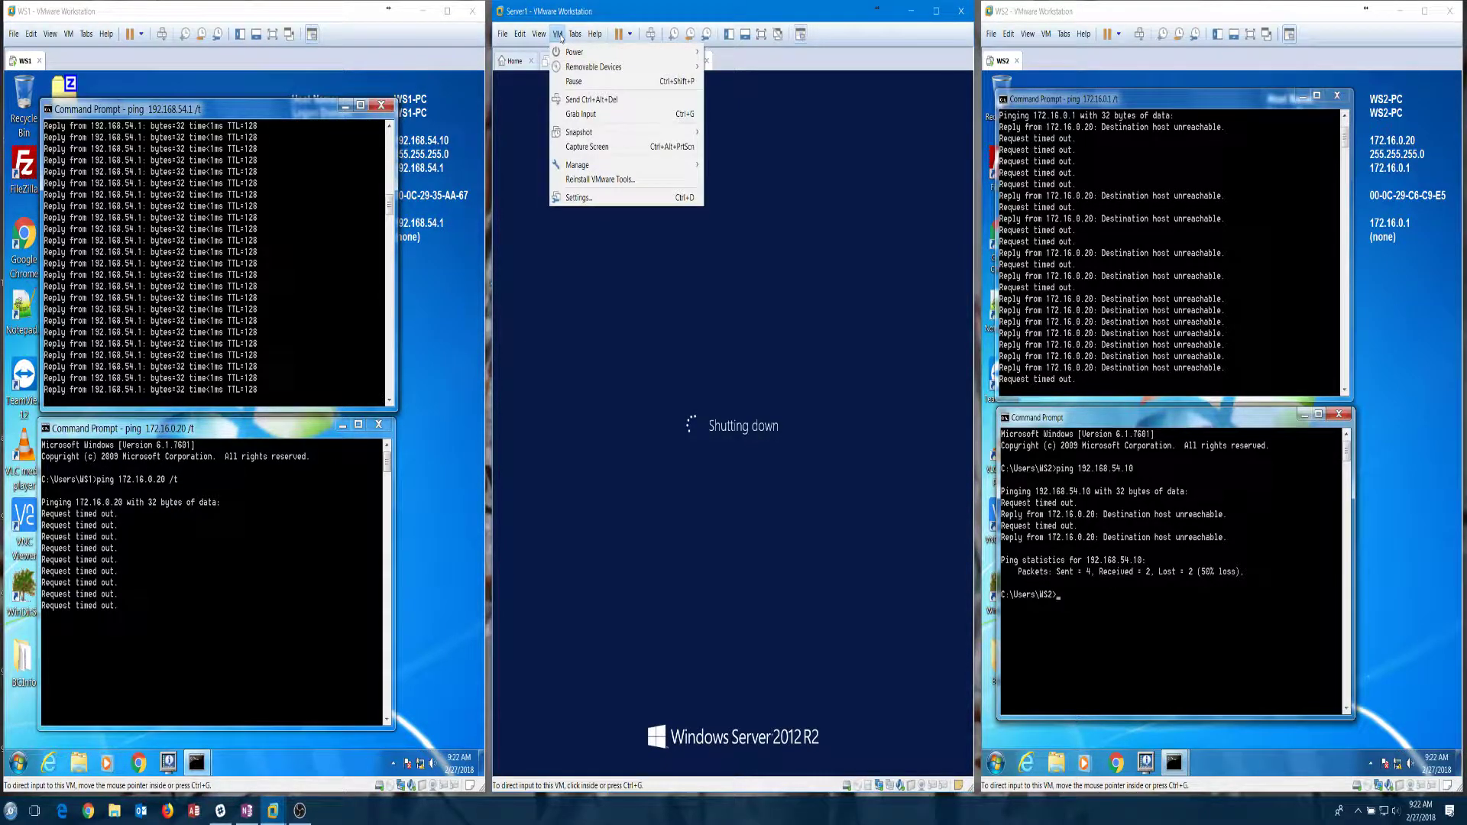
left_click(590, 198)
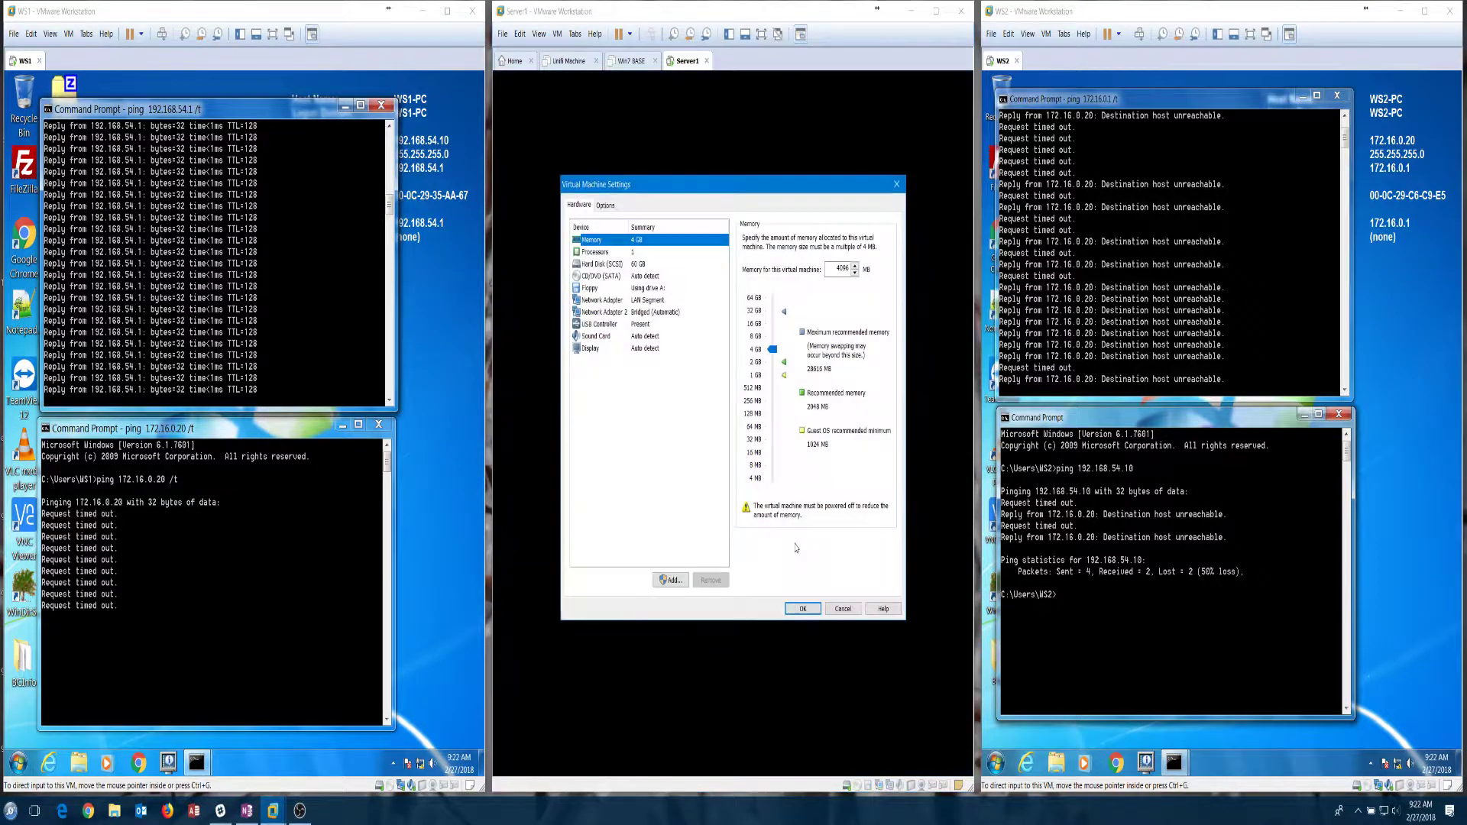
left_click(618, 300)
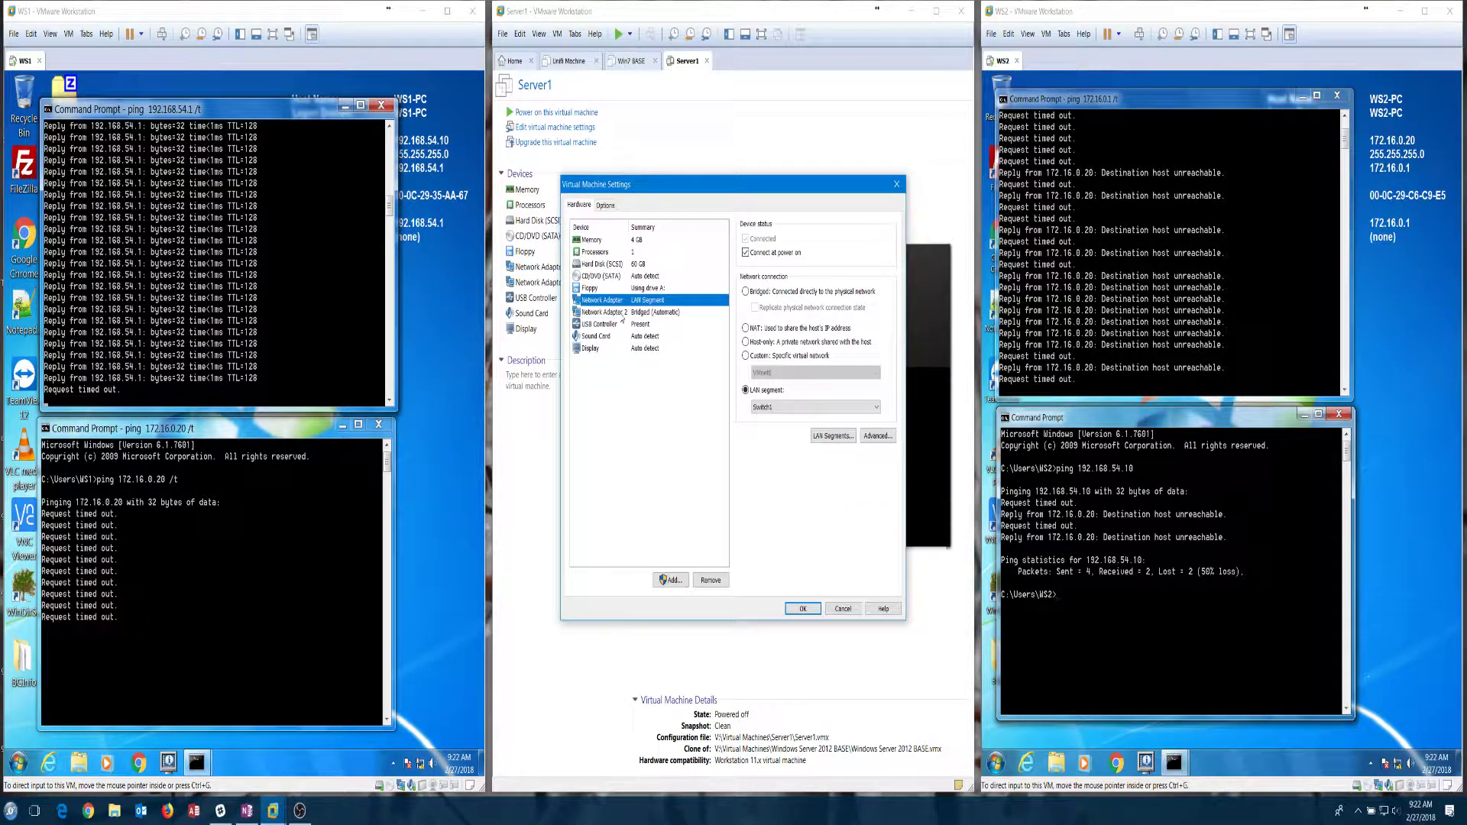
left_click(620, 313)
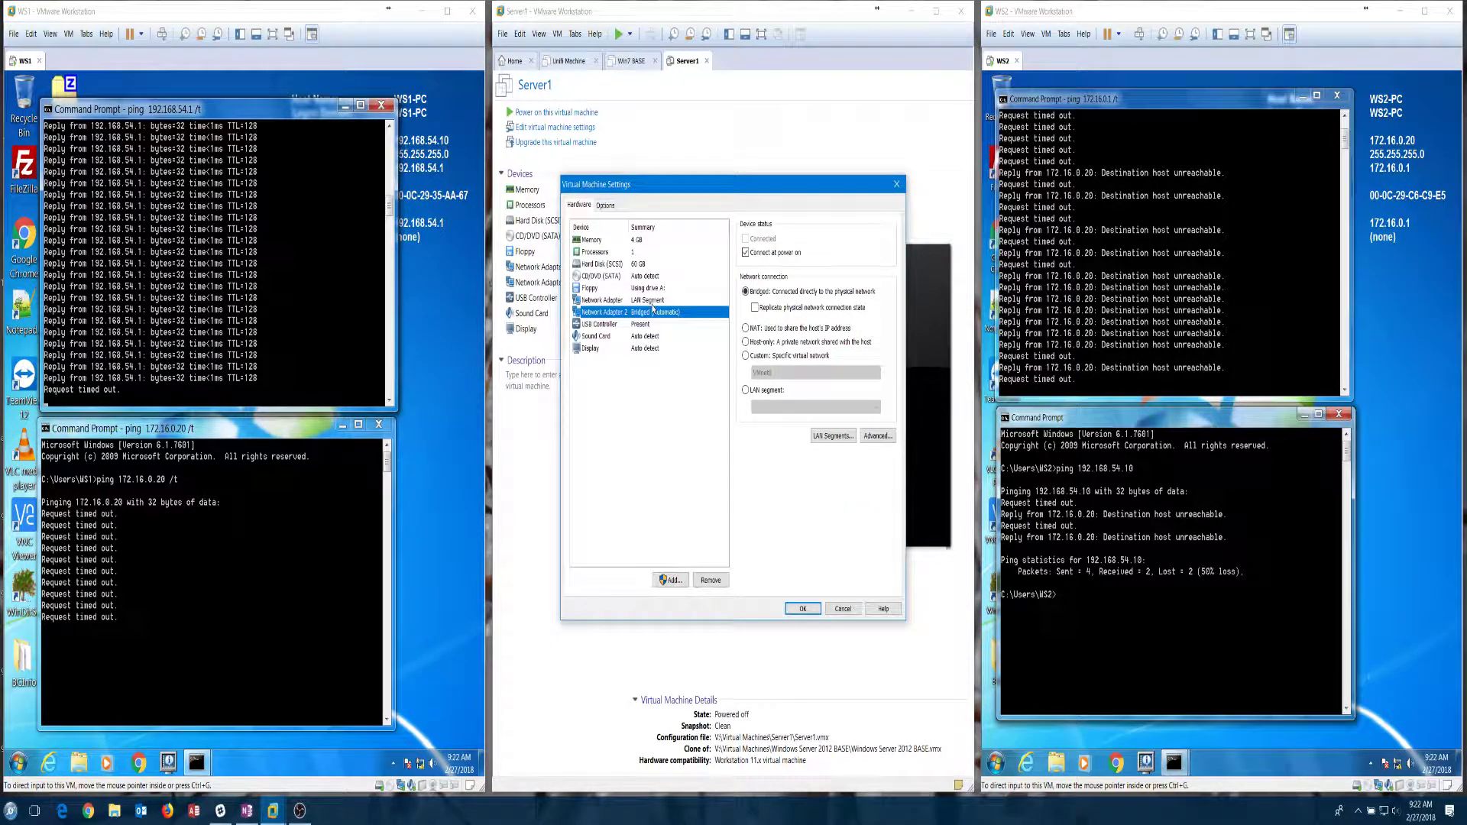
left_click(652, 300)
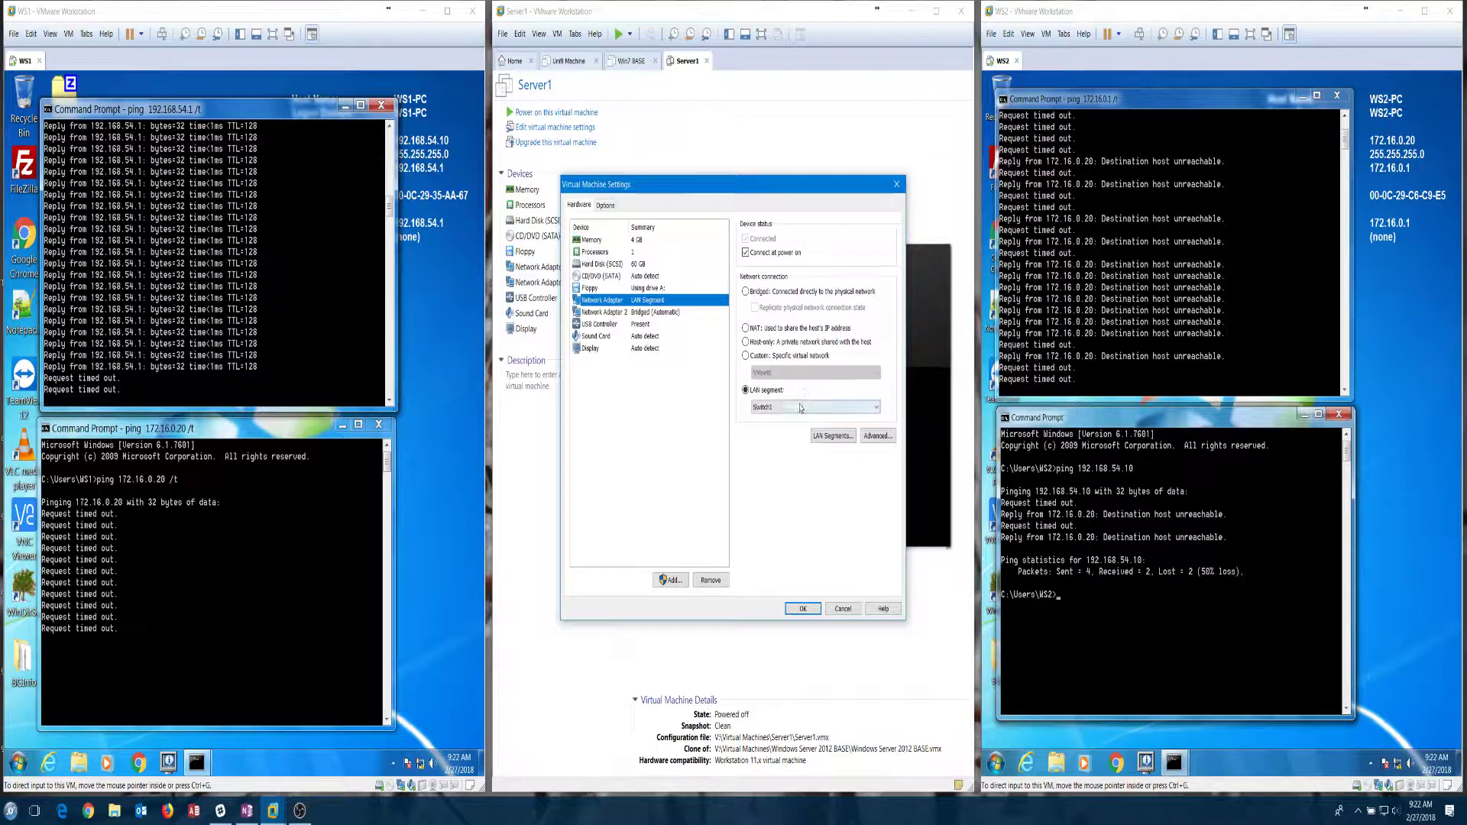
left_click(832, 435)
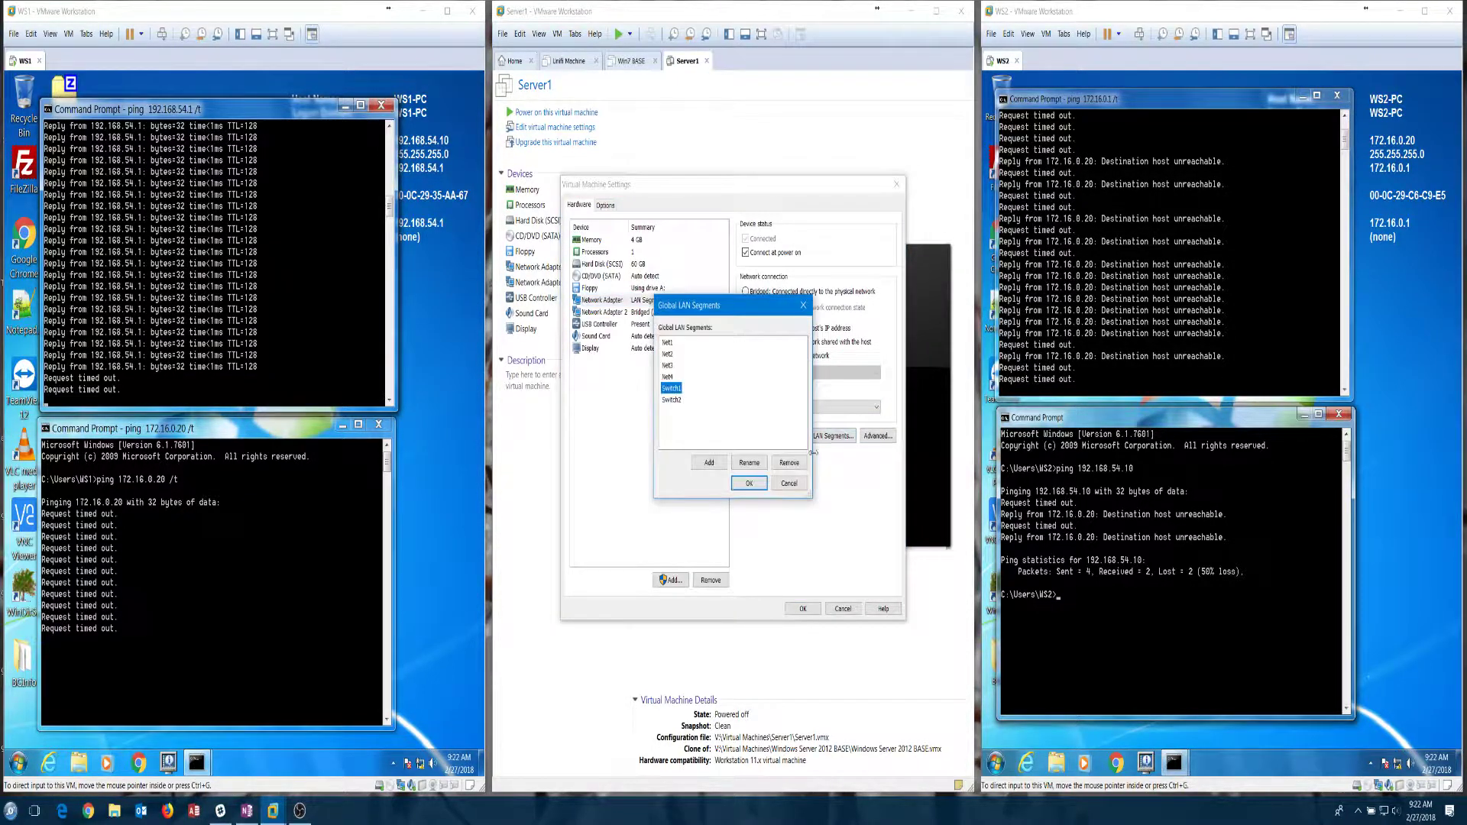
left_click(789, 484)
left_click(878, 436)
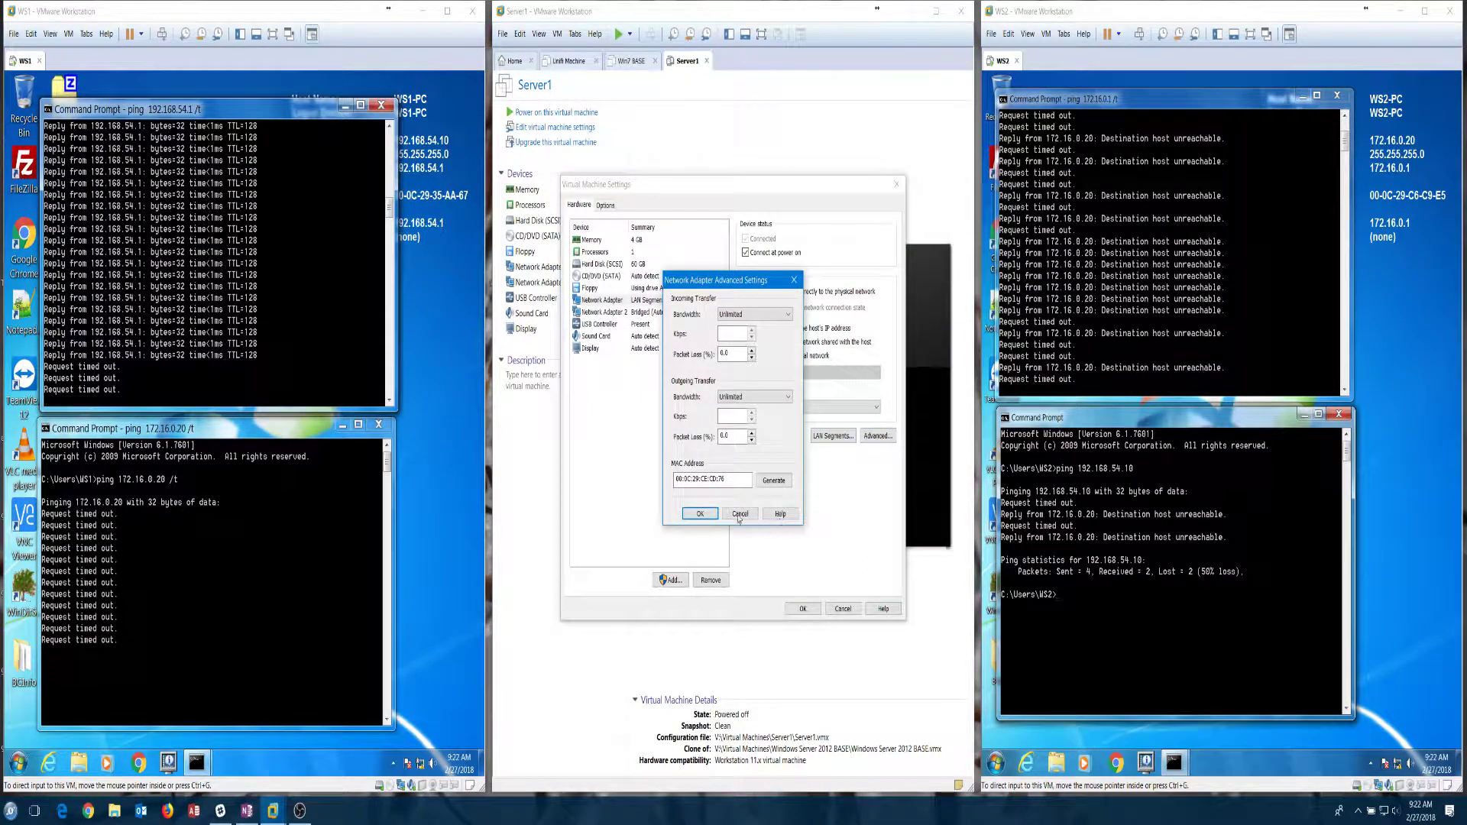
left_click(739, 513)
Step: Create two global LAN segments named 192 and 172
left_click(833, 435)
left_click(711, 463)
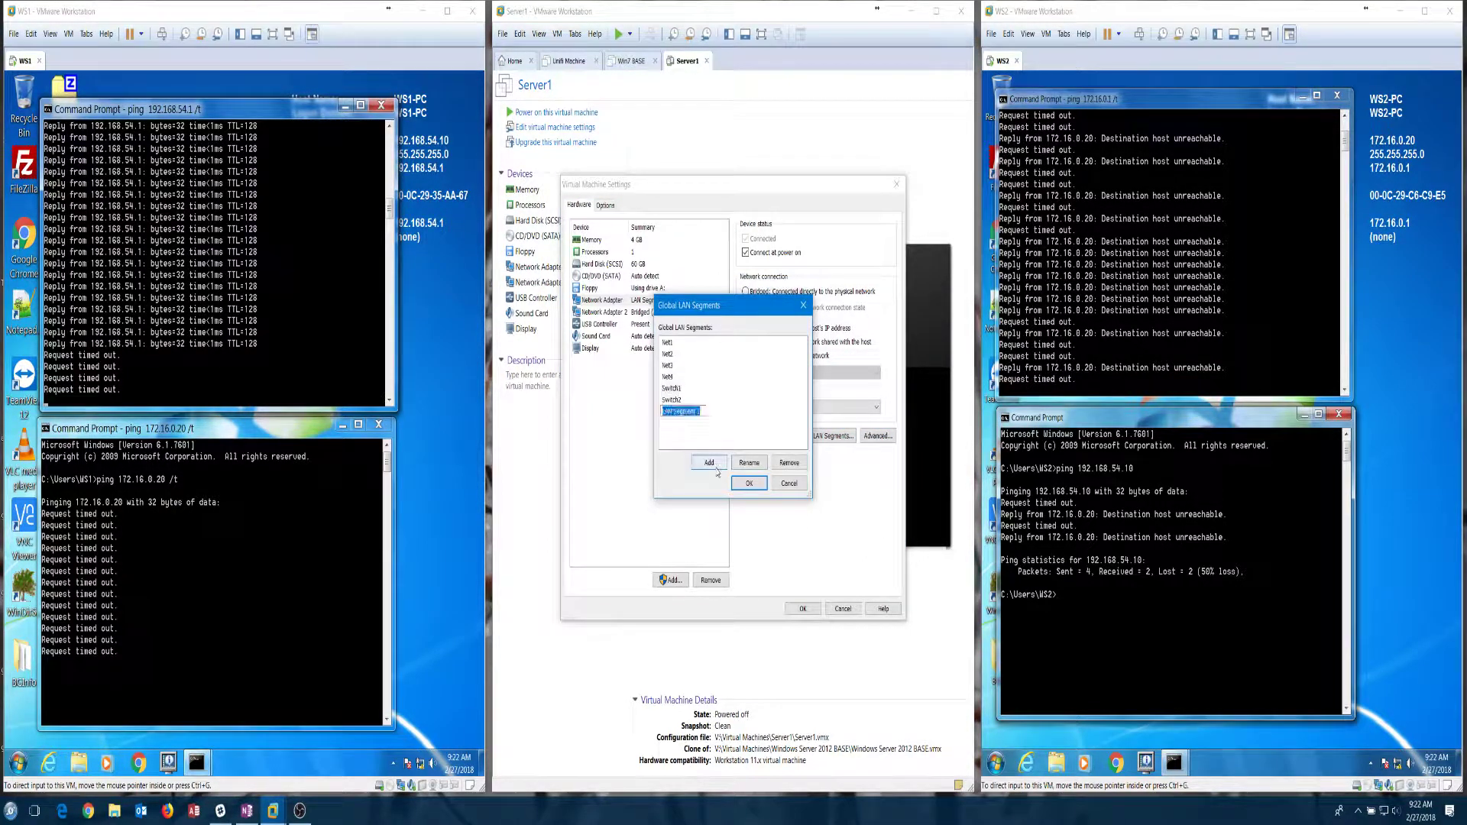
type("192")
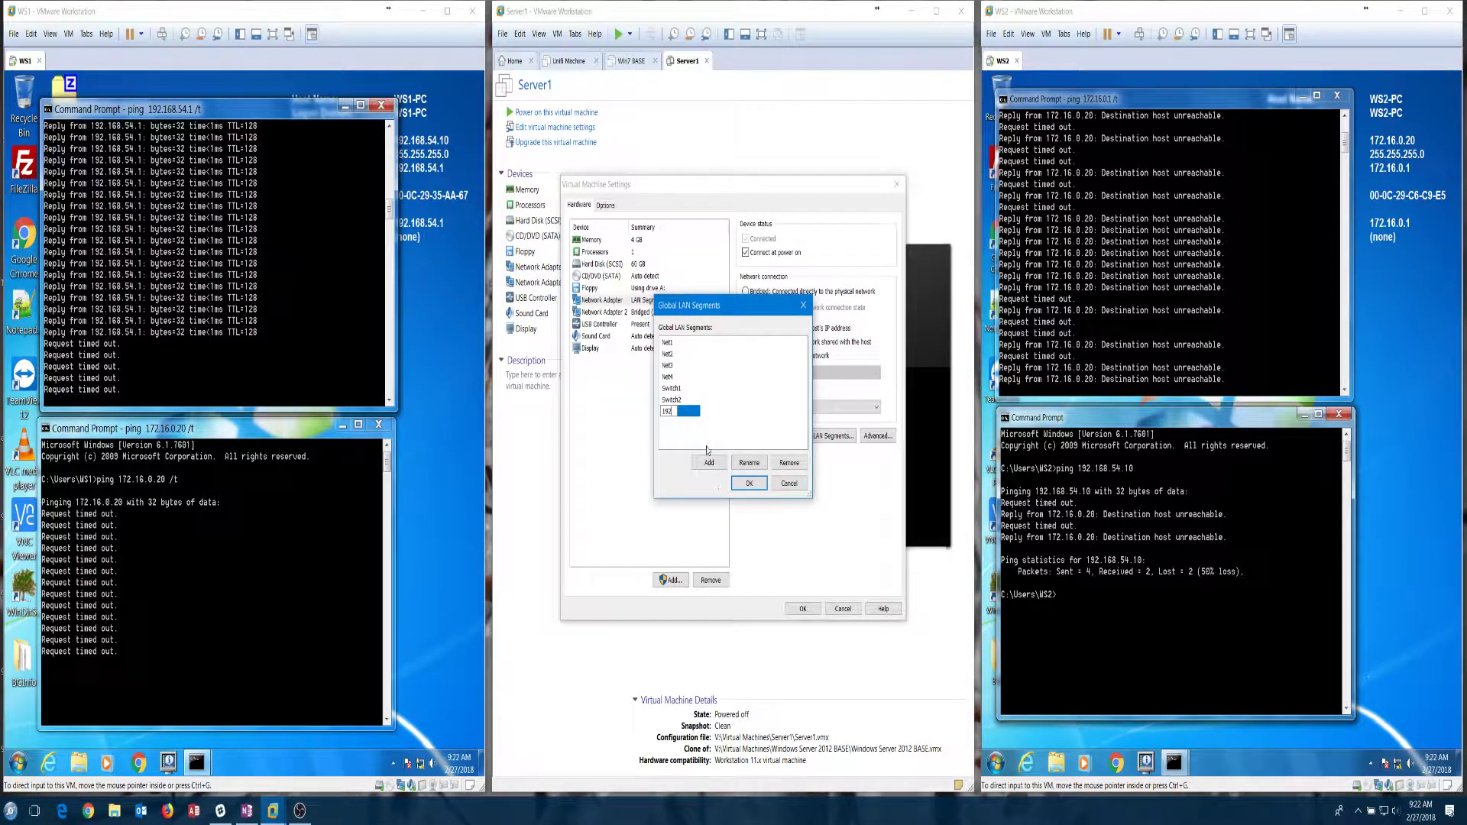
left_click(709, 463)
type("172")
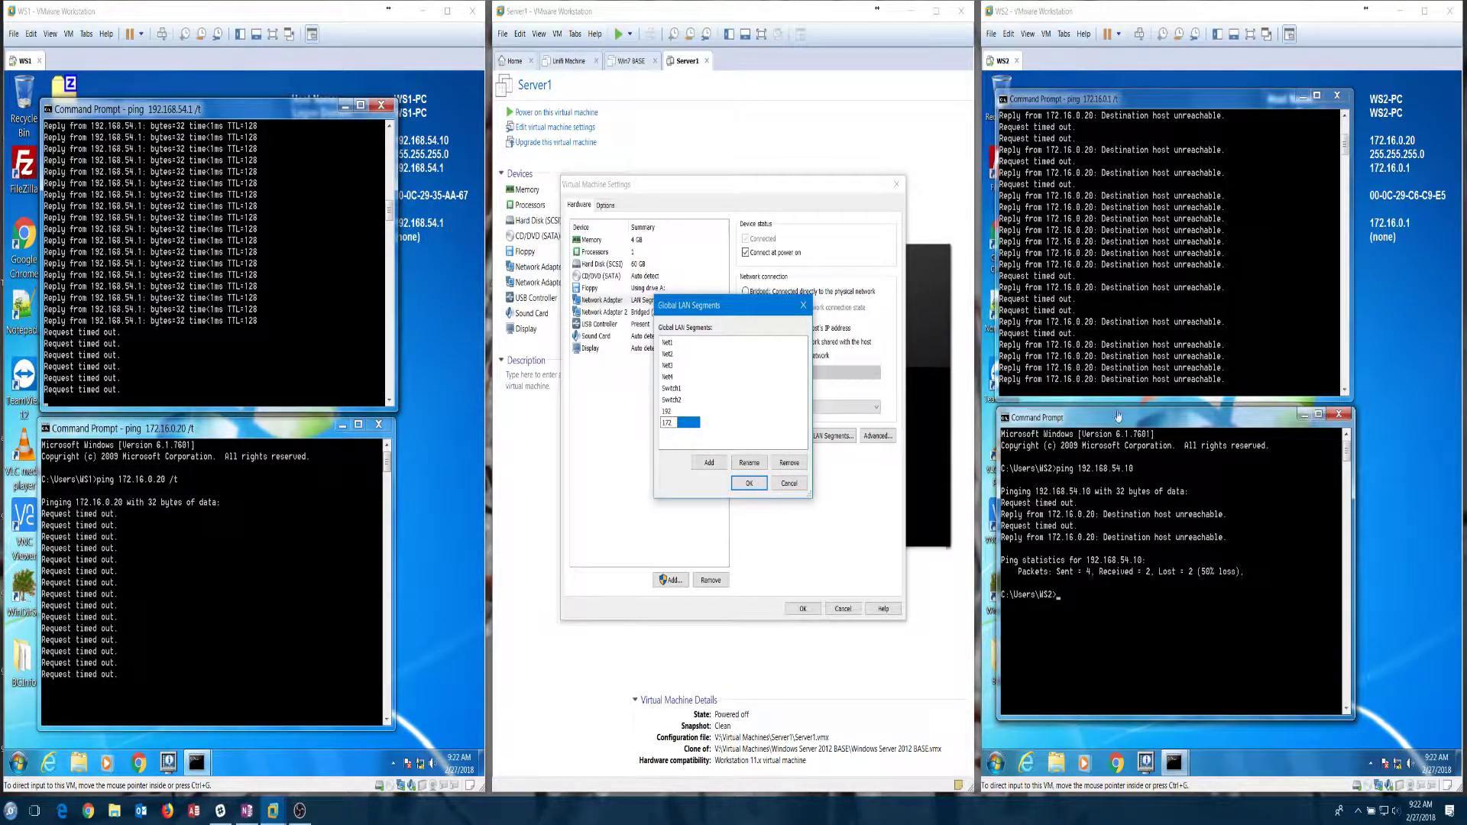
left_click(749, 483)
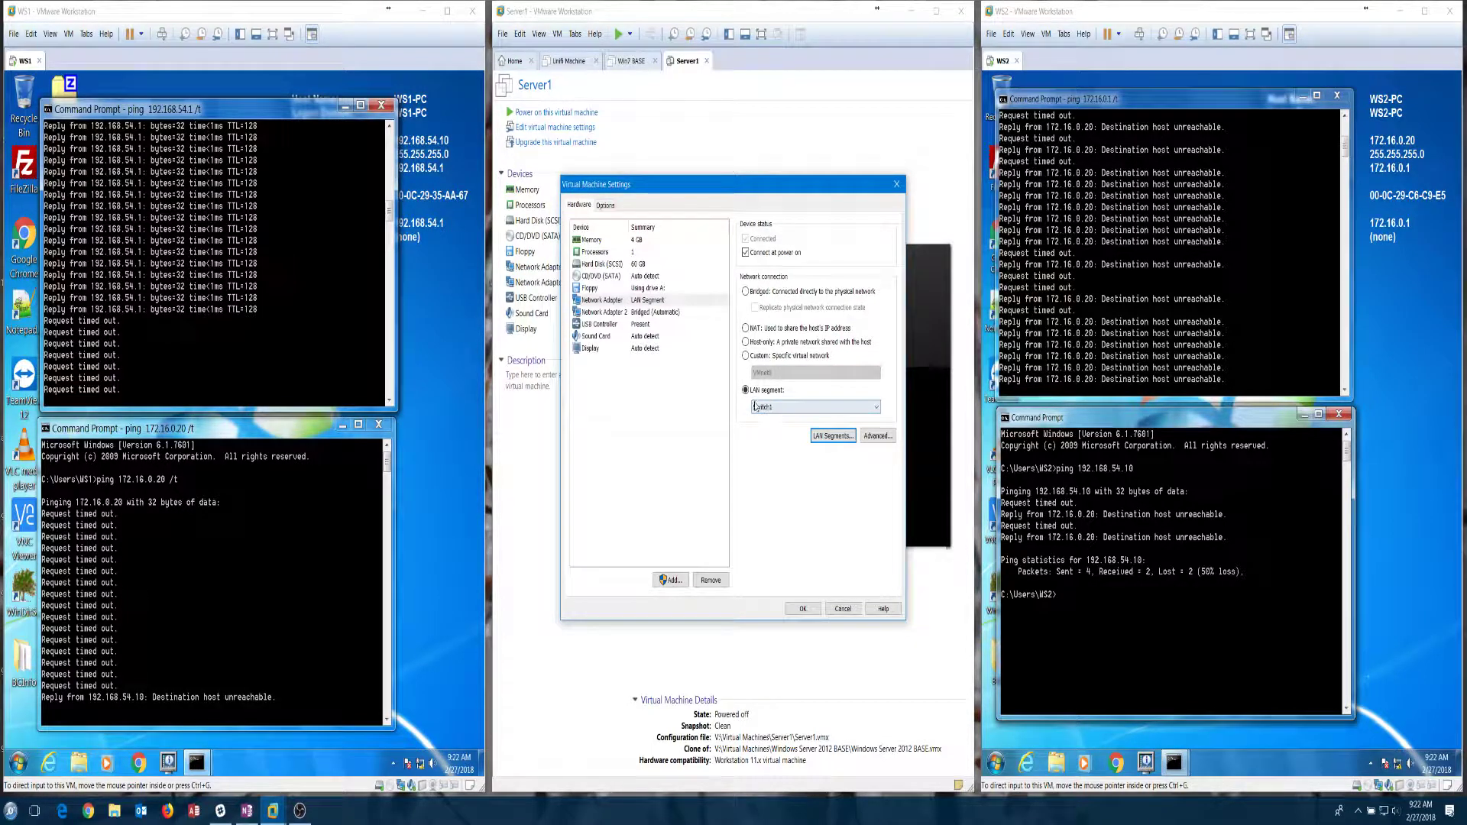
Step: Connect Server1's first network adapter to LAN segment 192 and save
left_click(770, 408)
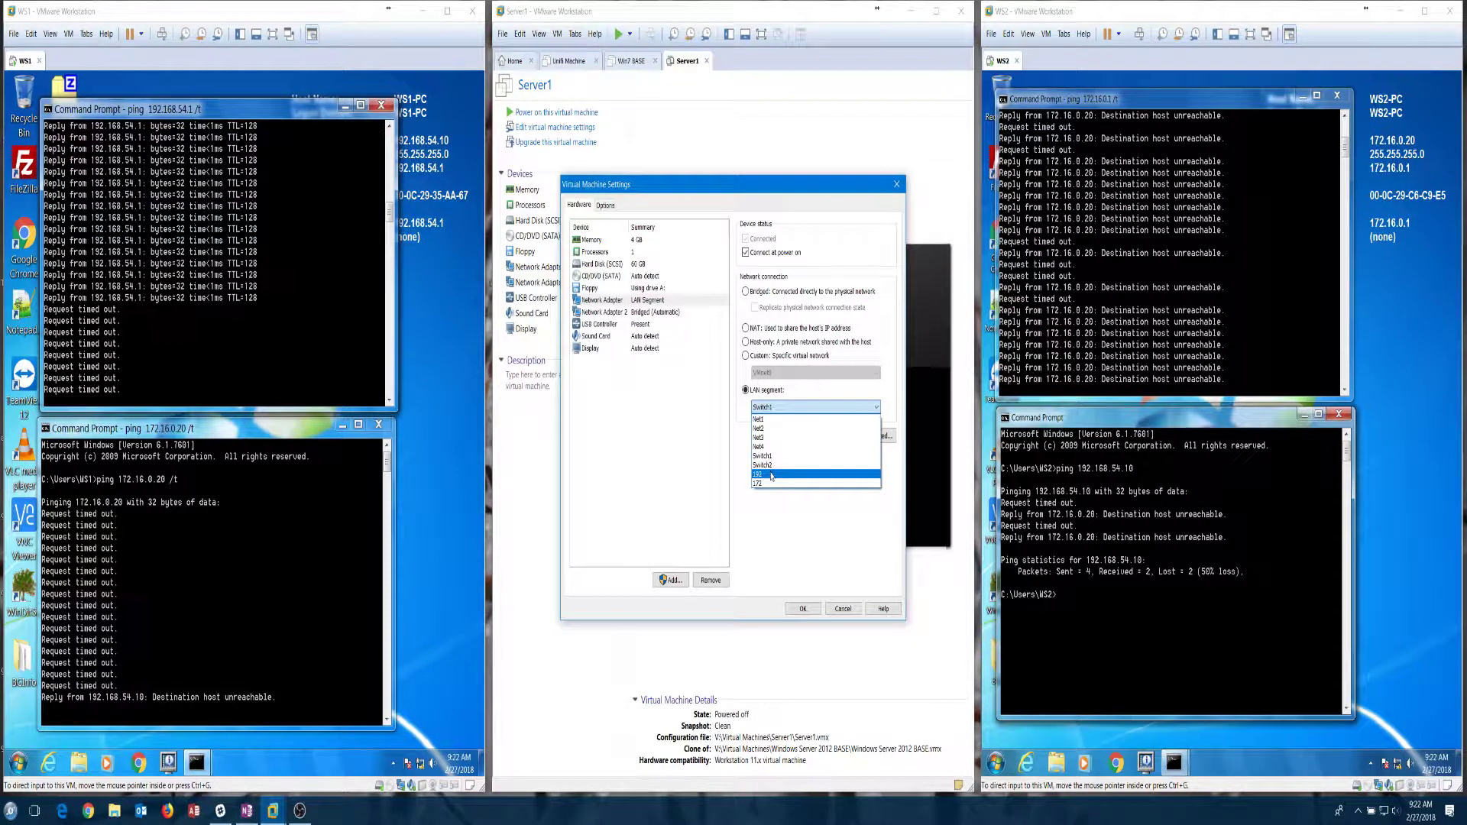
left_click(771, 474)
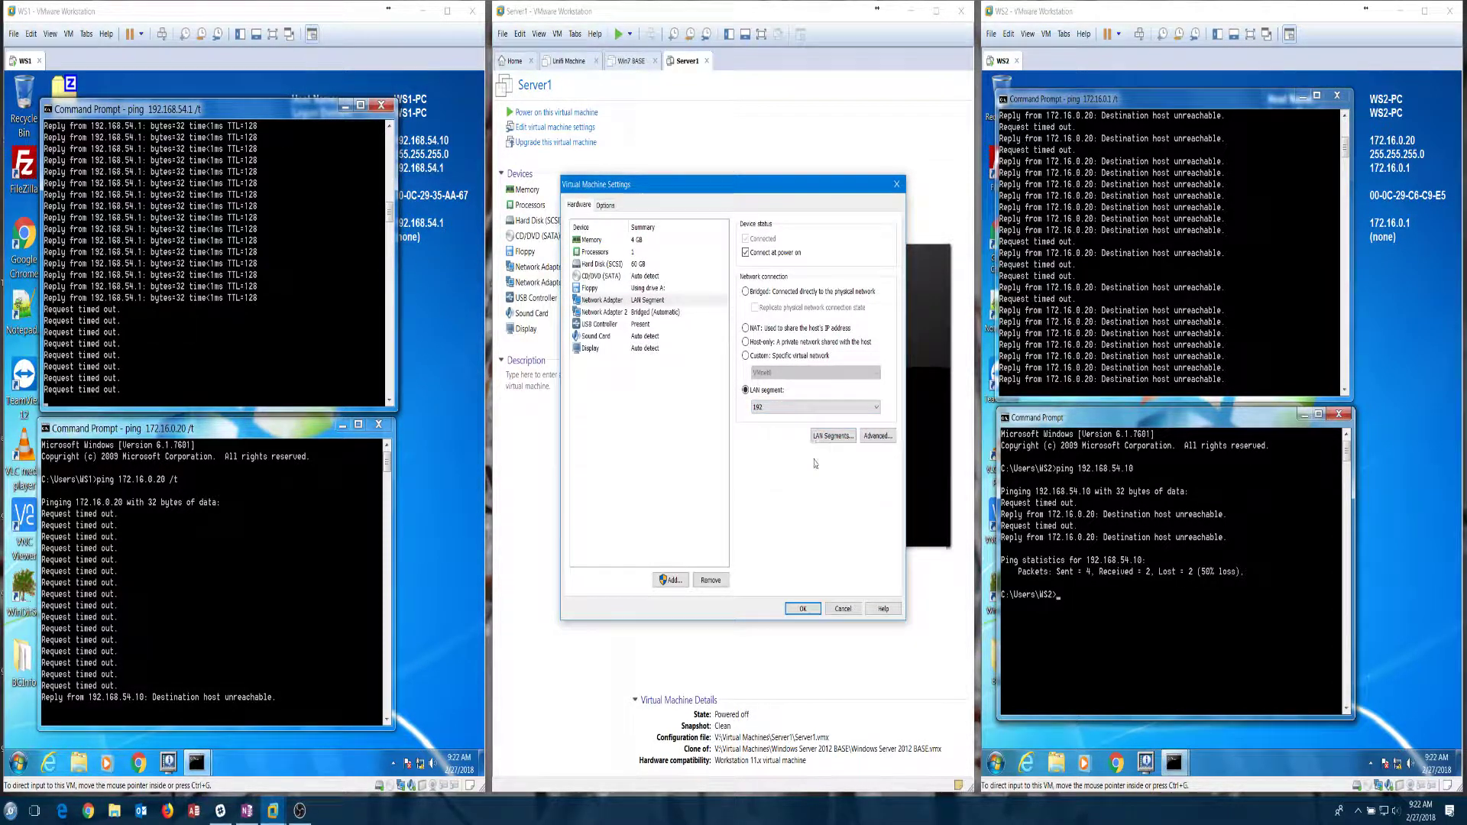
left_click(804, 609)
left_click(153, 10)
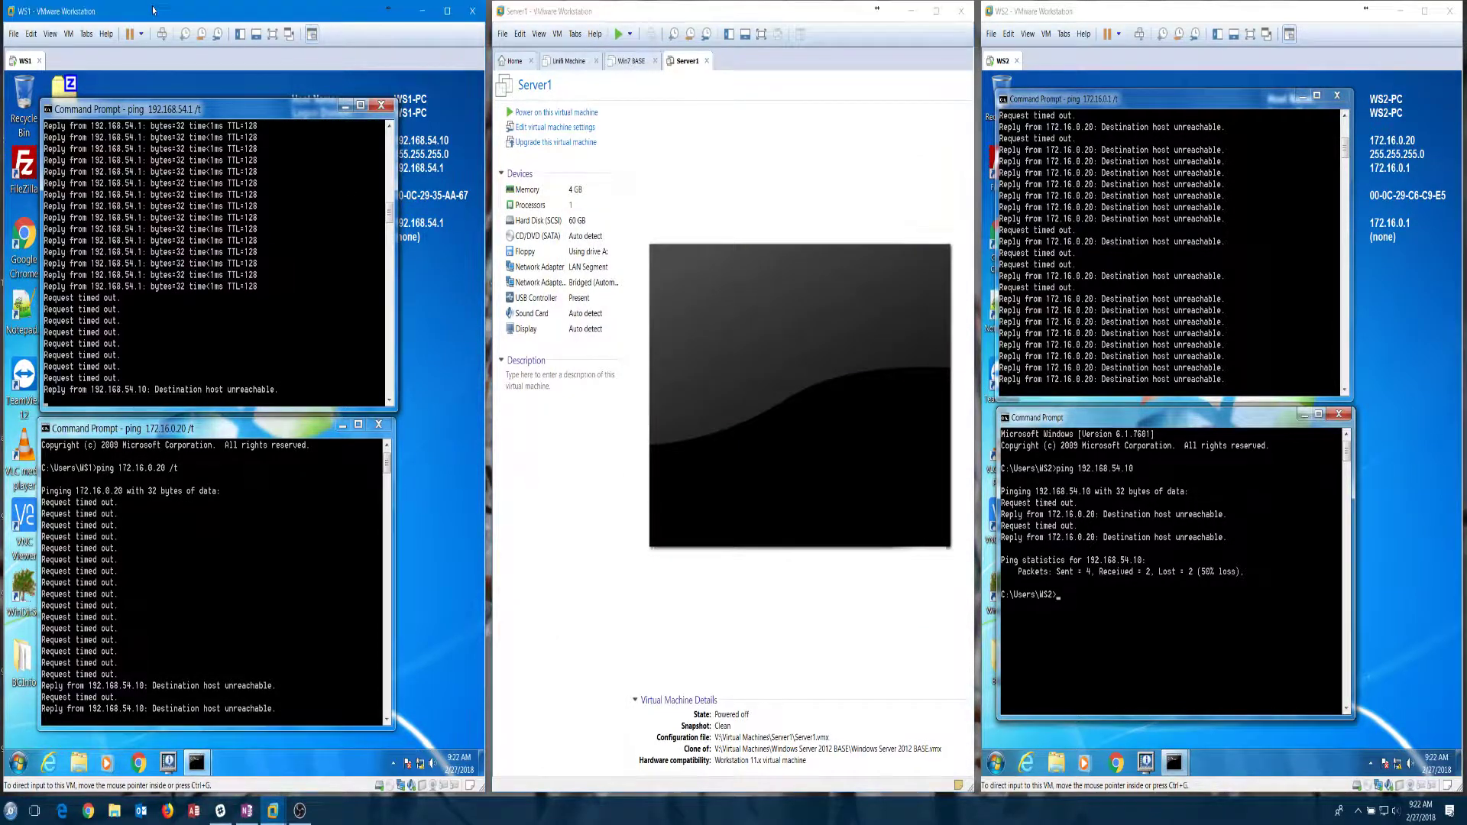
Step: Dismiss WS1's security screen and view its network adapter's LAN segment options
left_click(164, 35)
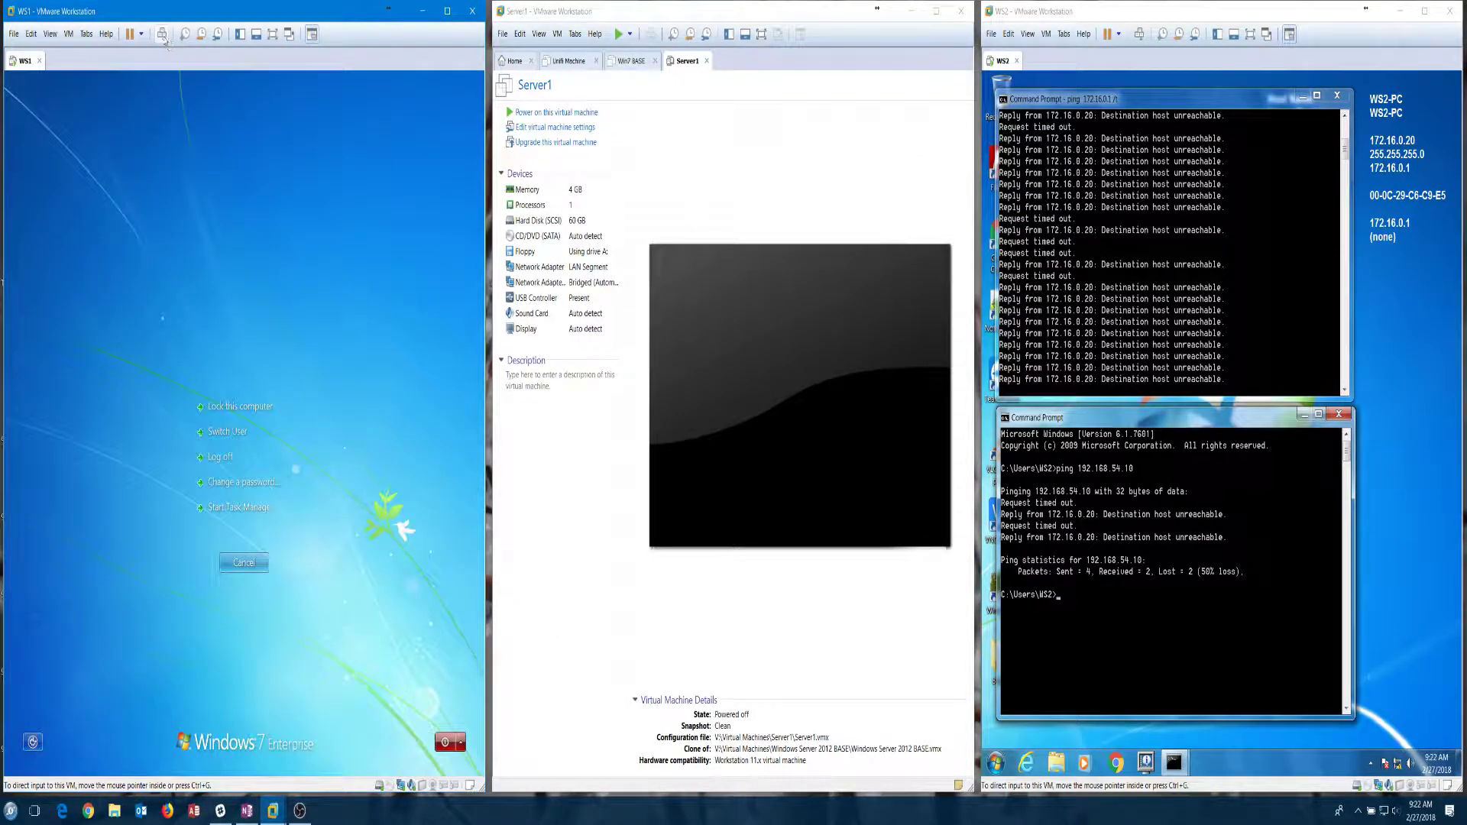
left_click(244, 562)
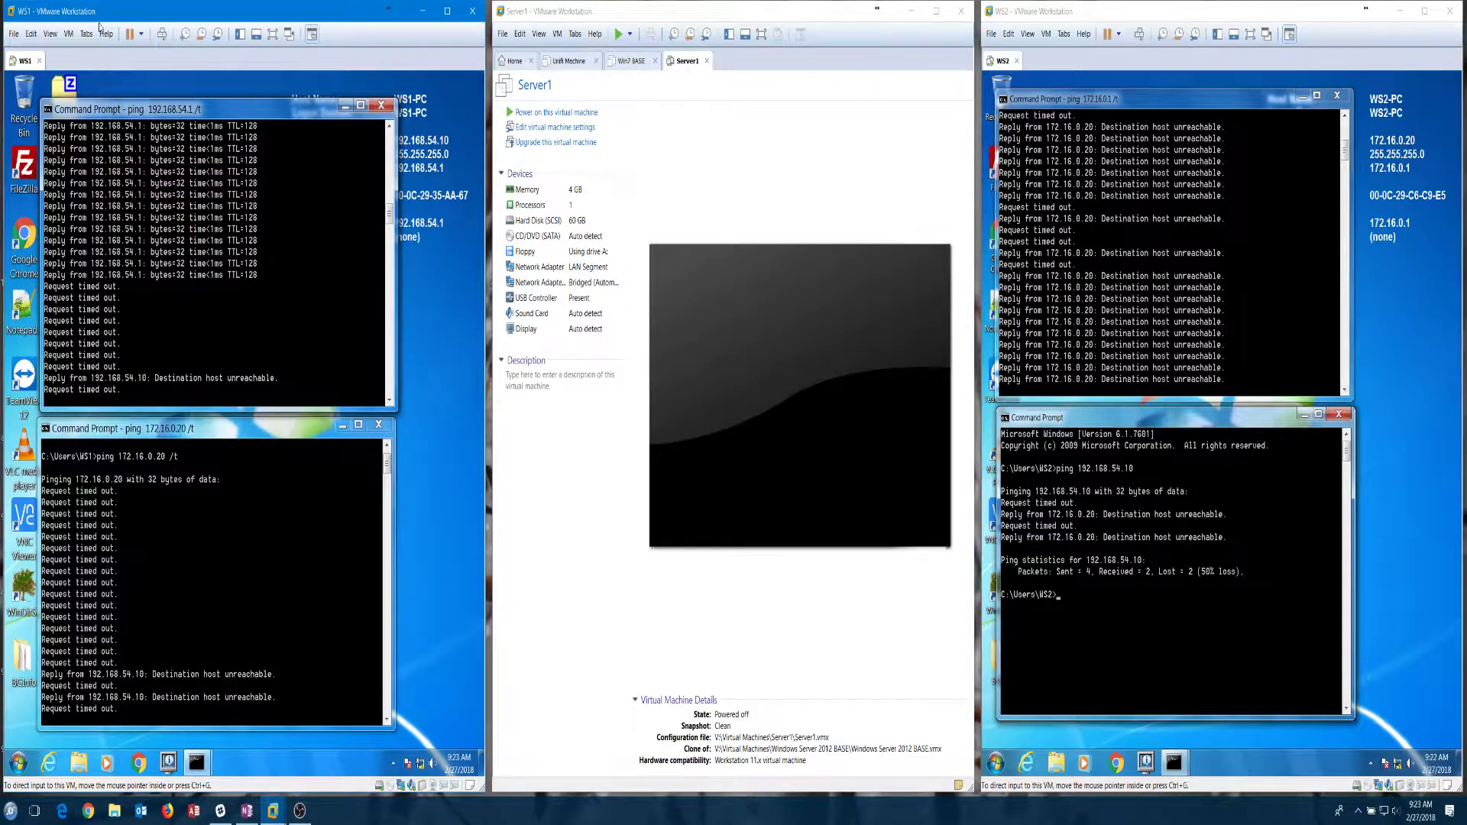
left_click(69, 34)
left_click(92, 197)
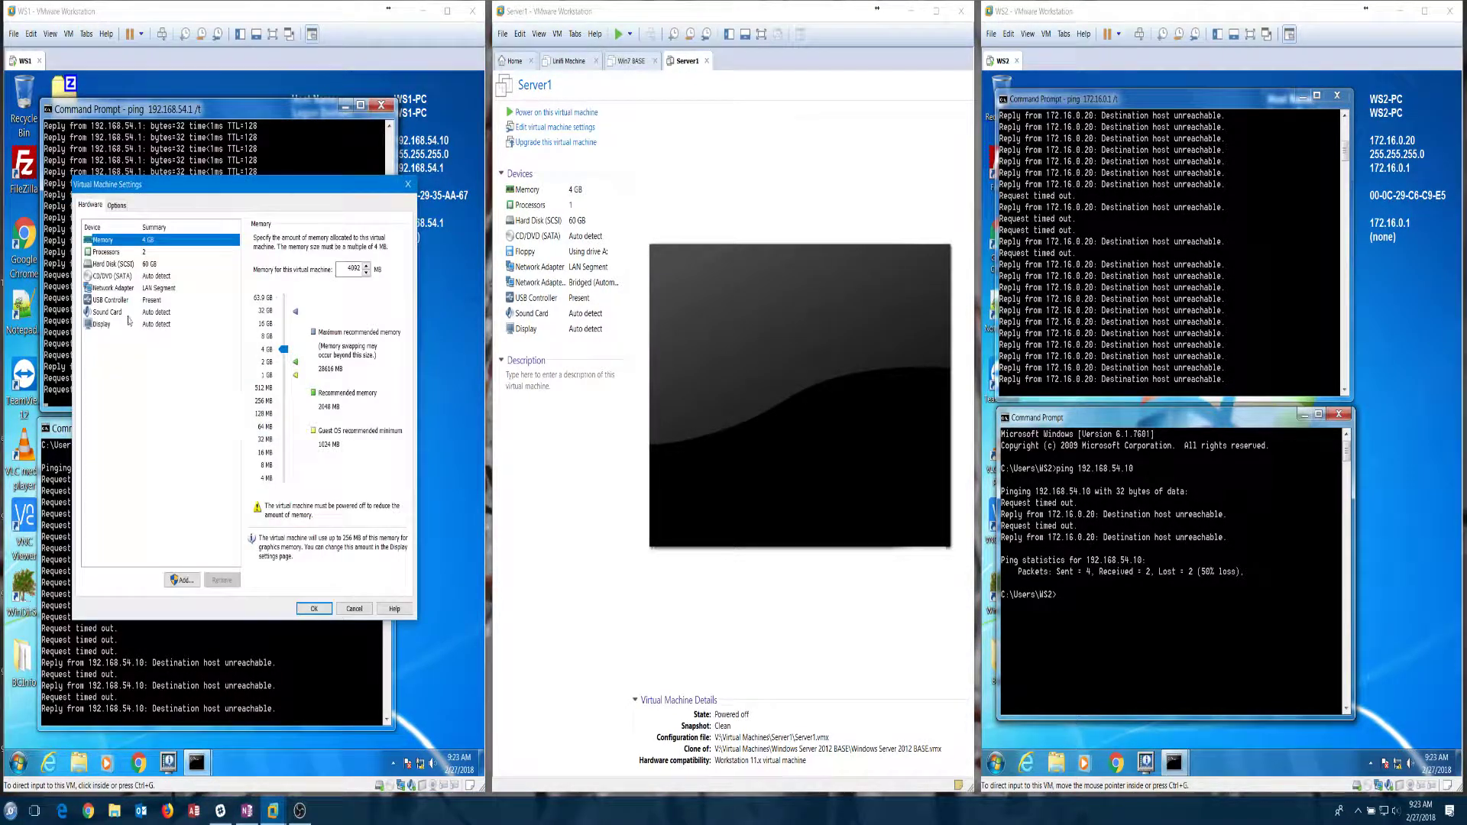
left_click(113, 288)
left_click(292, 411)
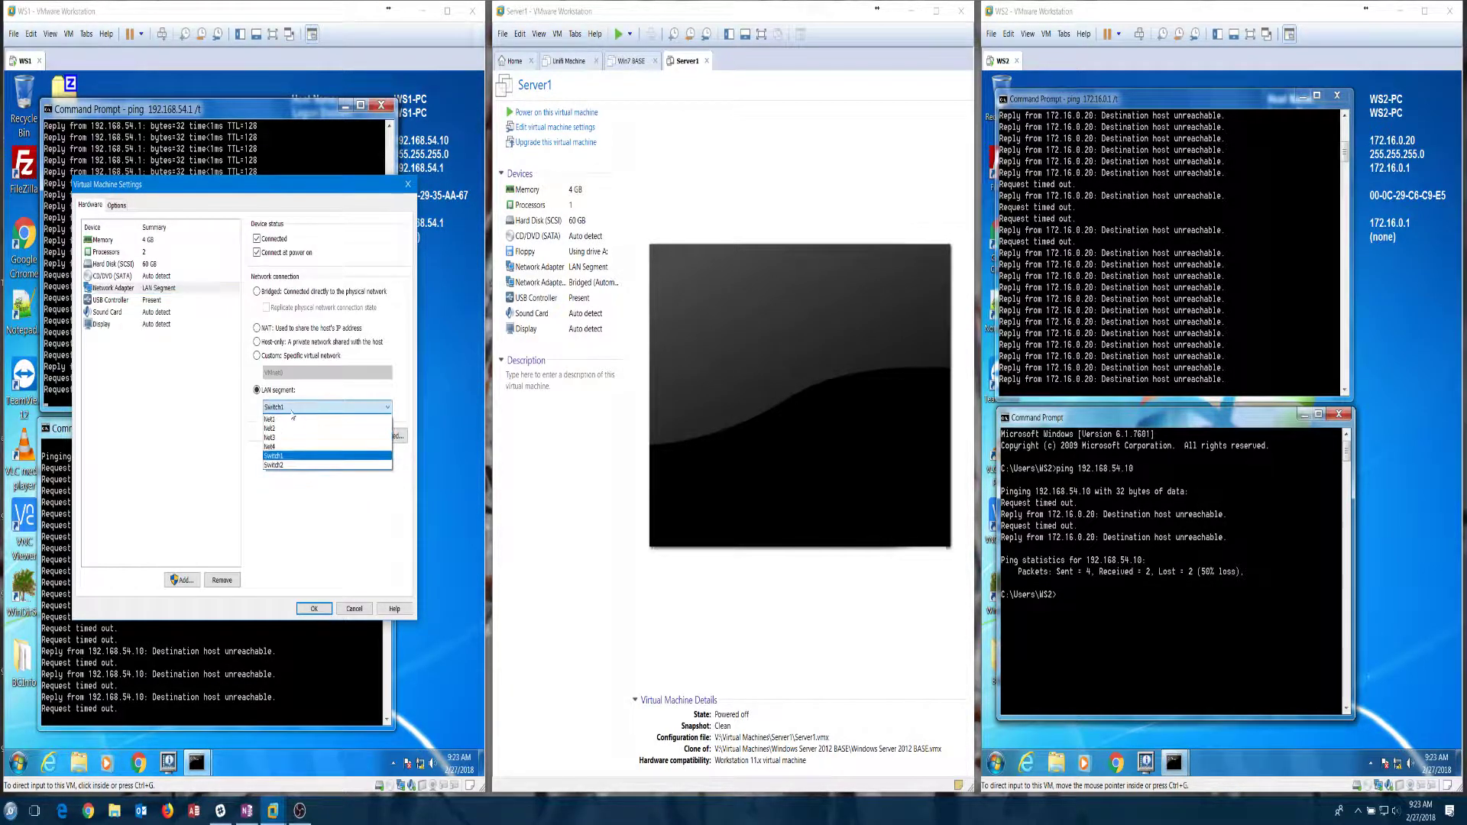
left_click(324, 546)
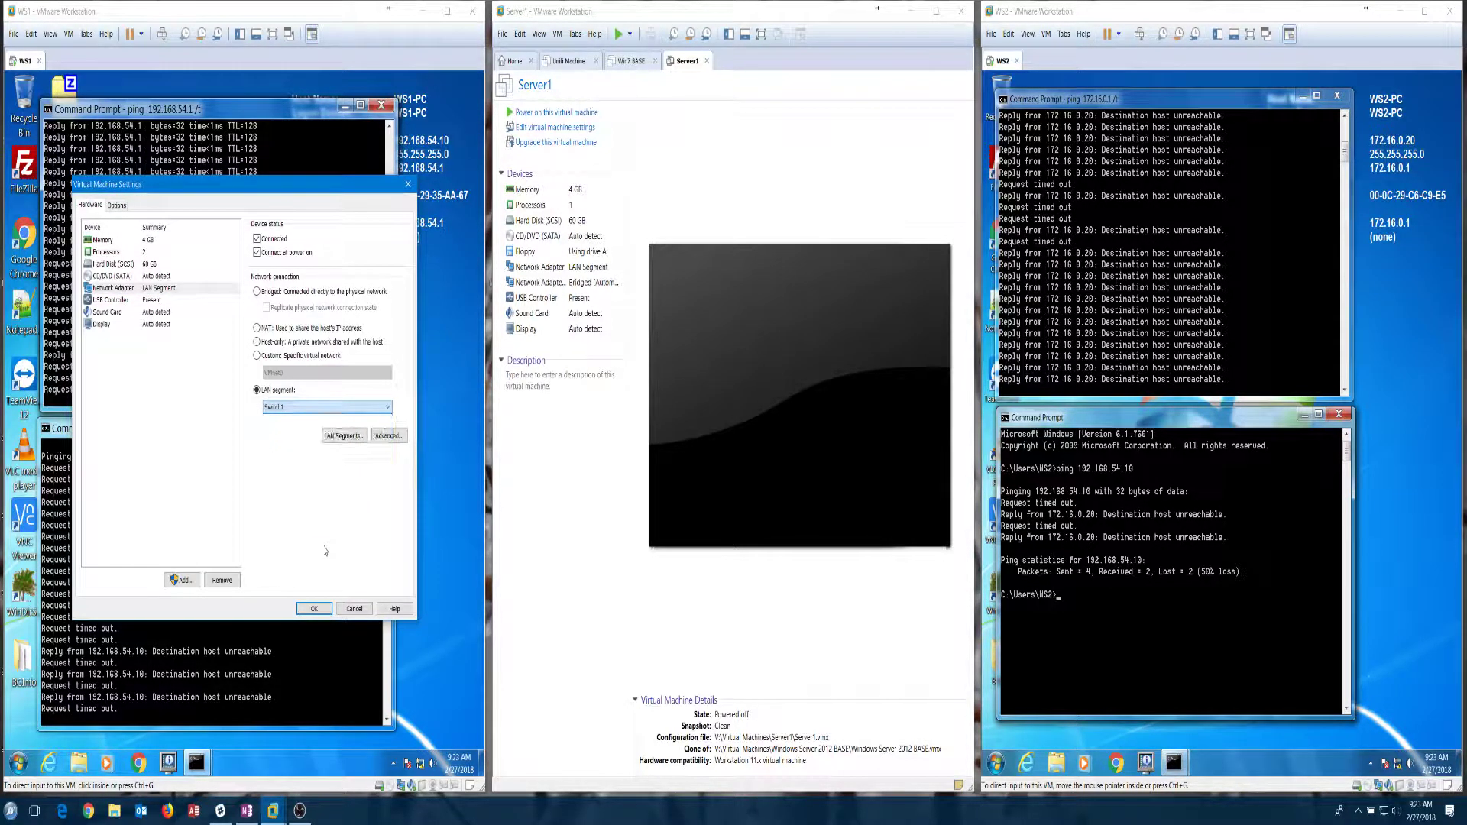
Step: Add a LAN segment named 192, then close WS1's settings without saving
left_click(342, 436)
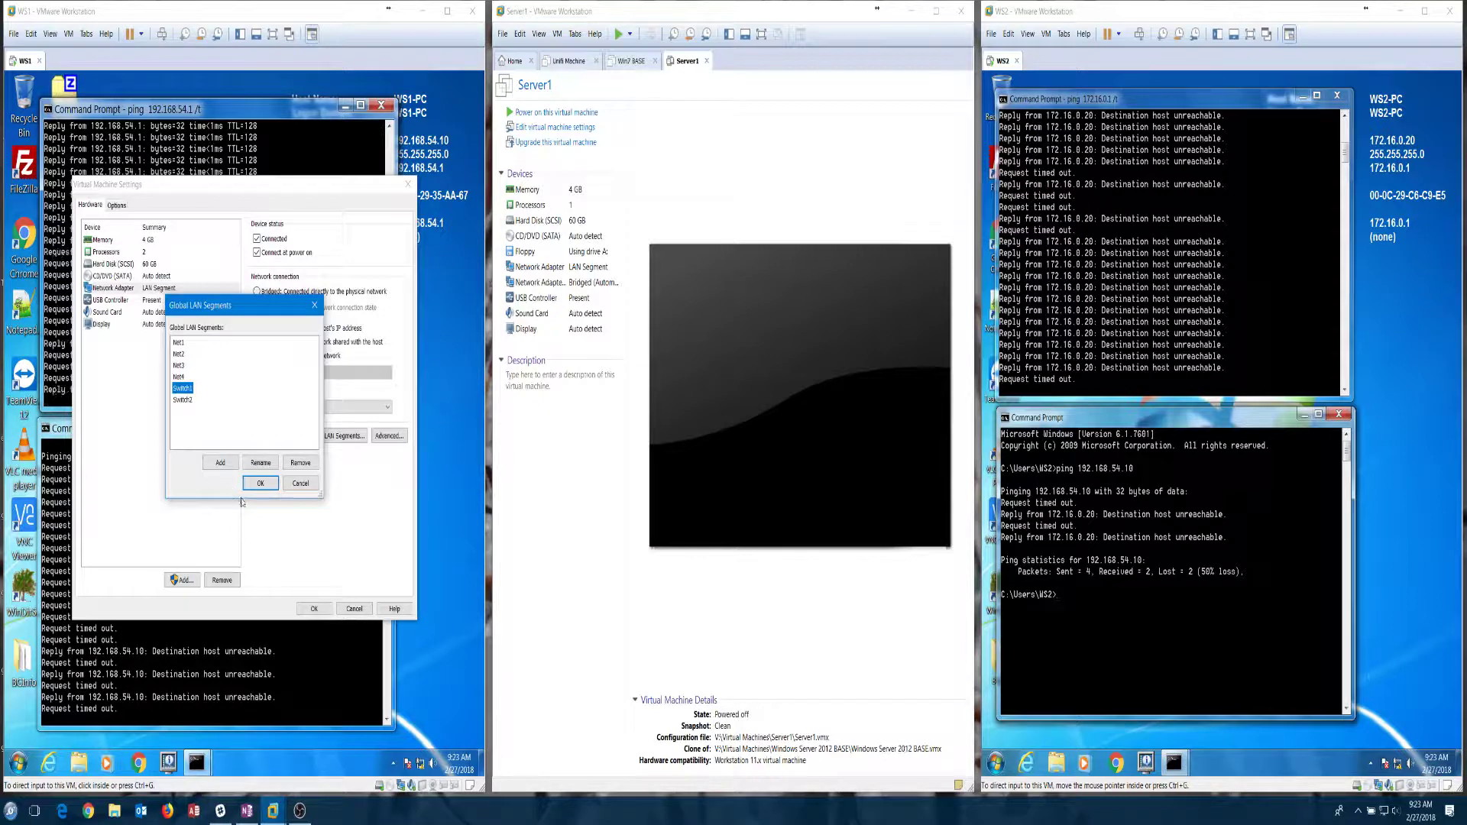
left_click(219, 462)
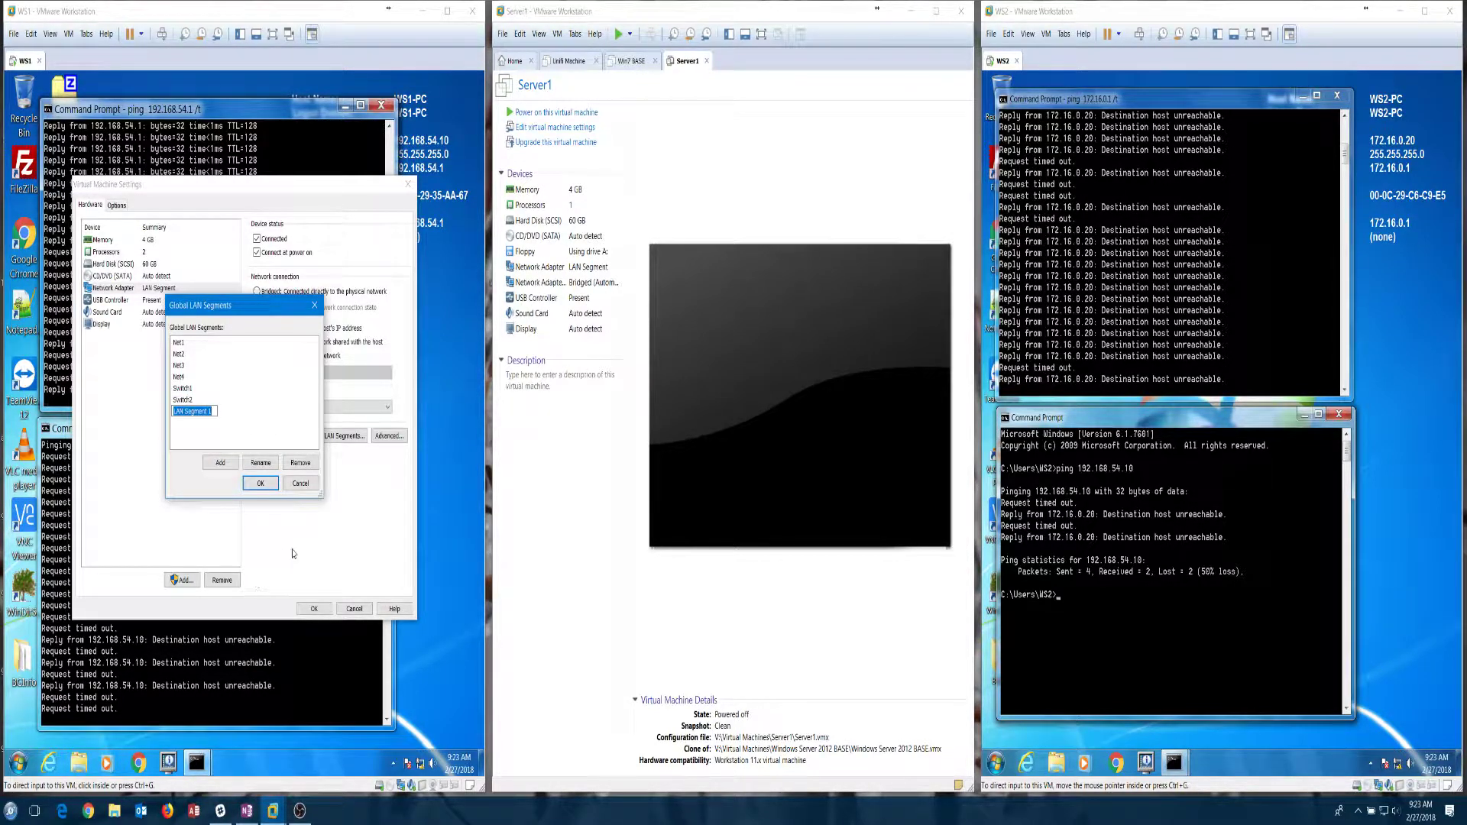
type("192")
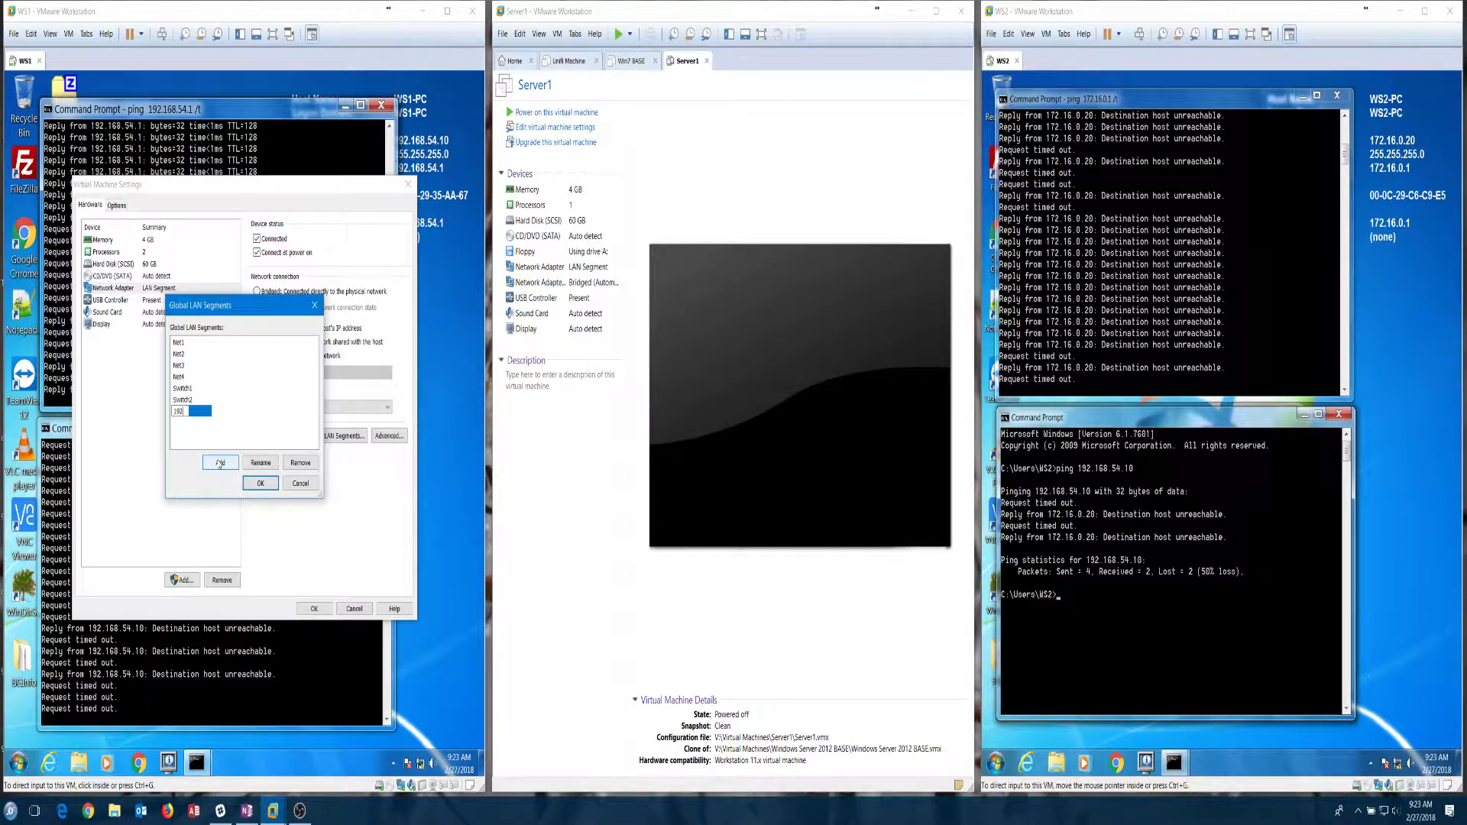
left_click(298, 483)
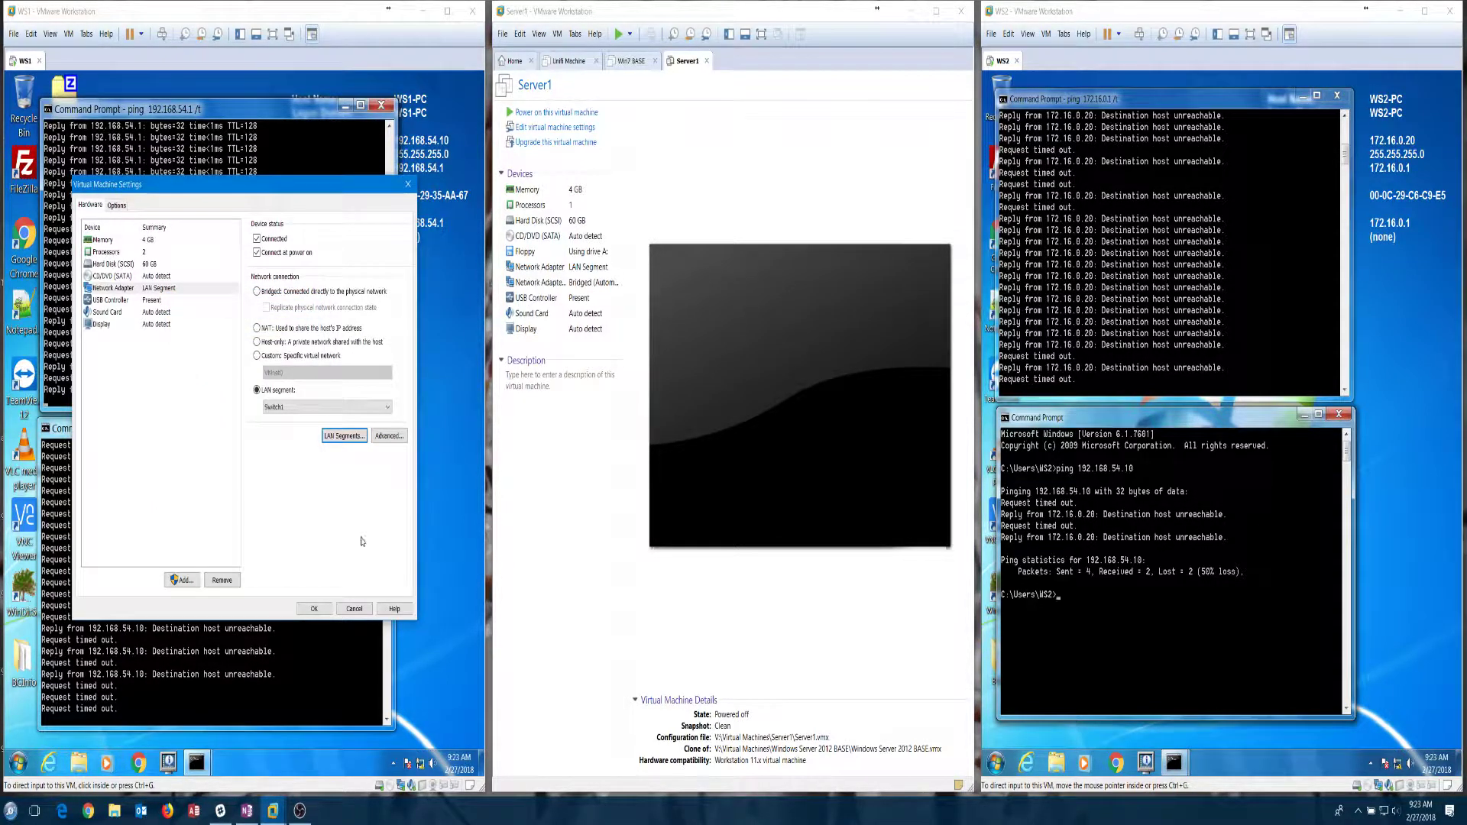
left_click(354, 610)
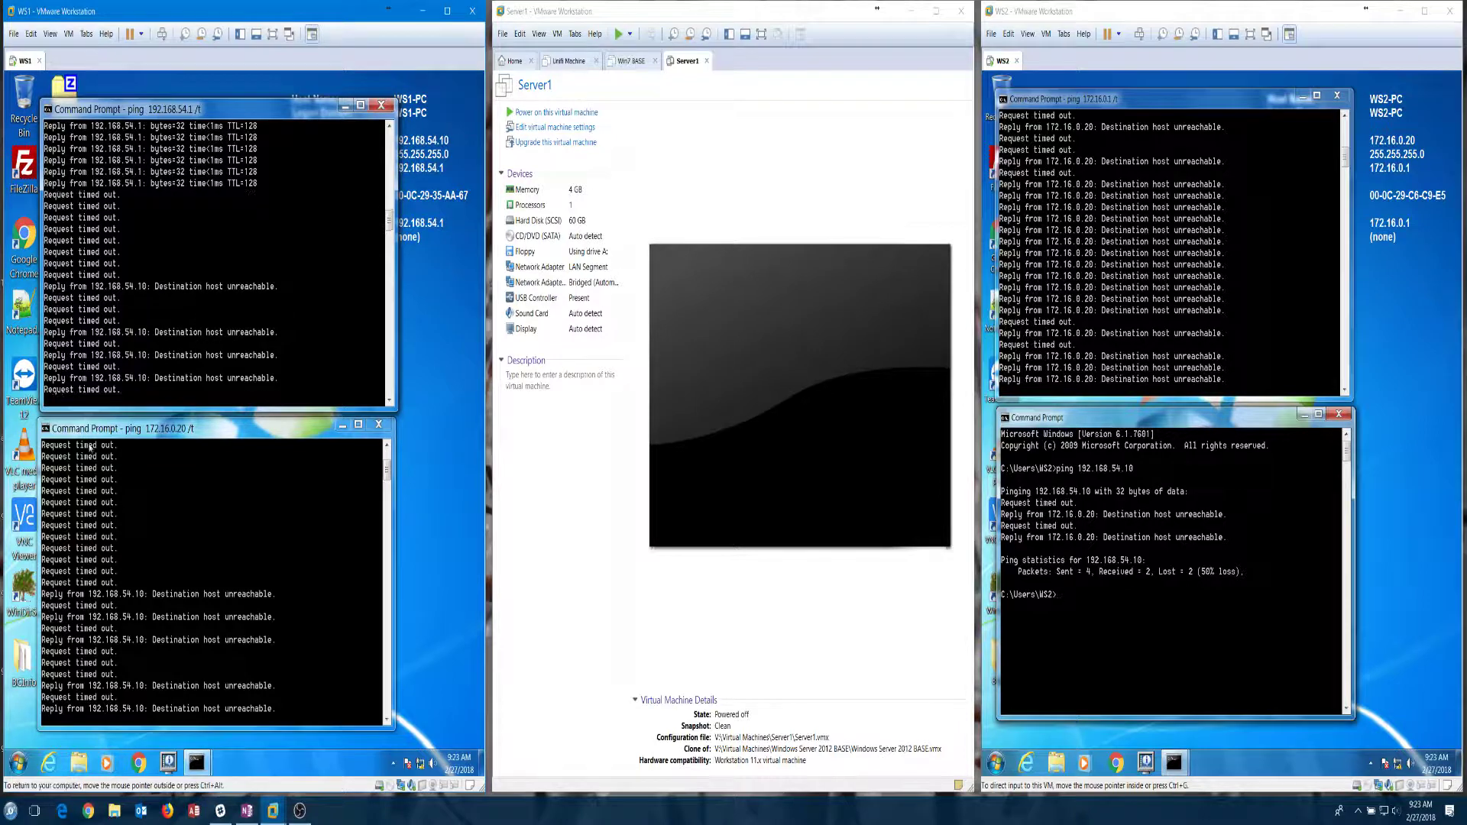
Step: Shut down the WS1 guest from its Start menu and close the WS1 window
left_click(29, 761)
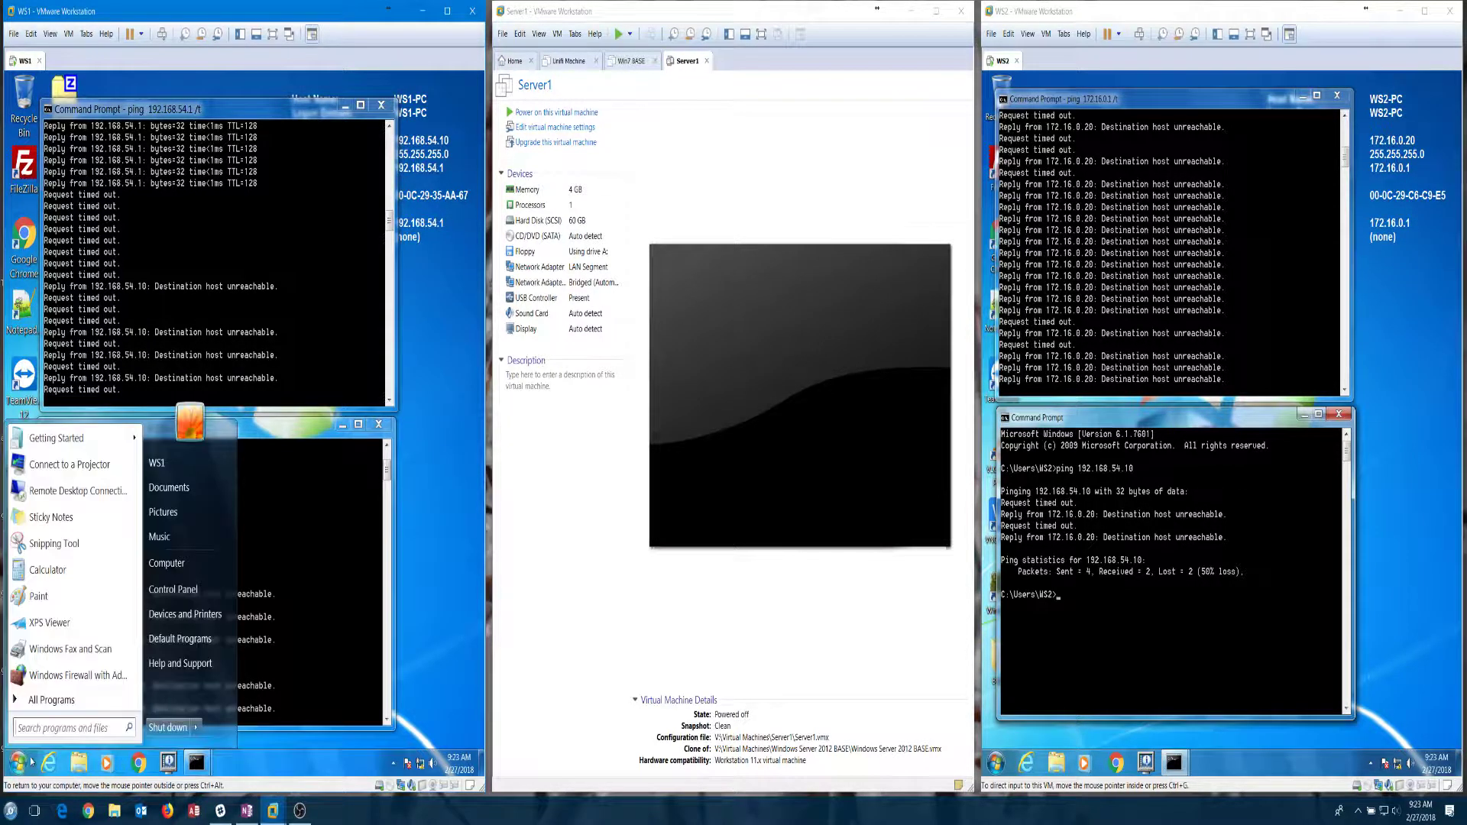
left_click(197, 729)
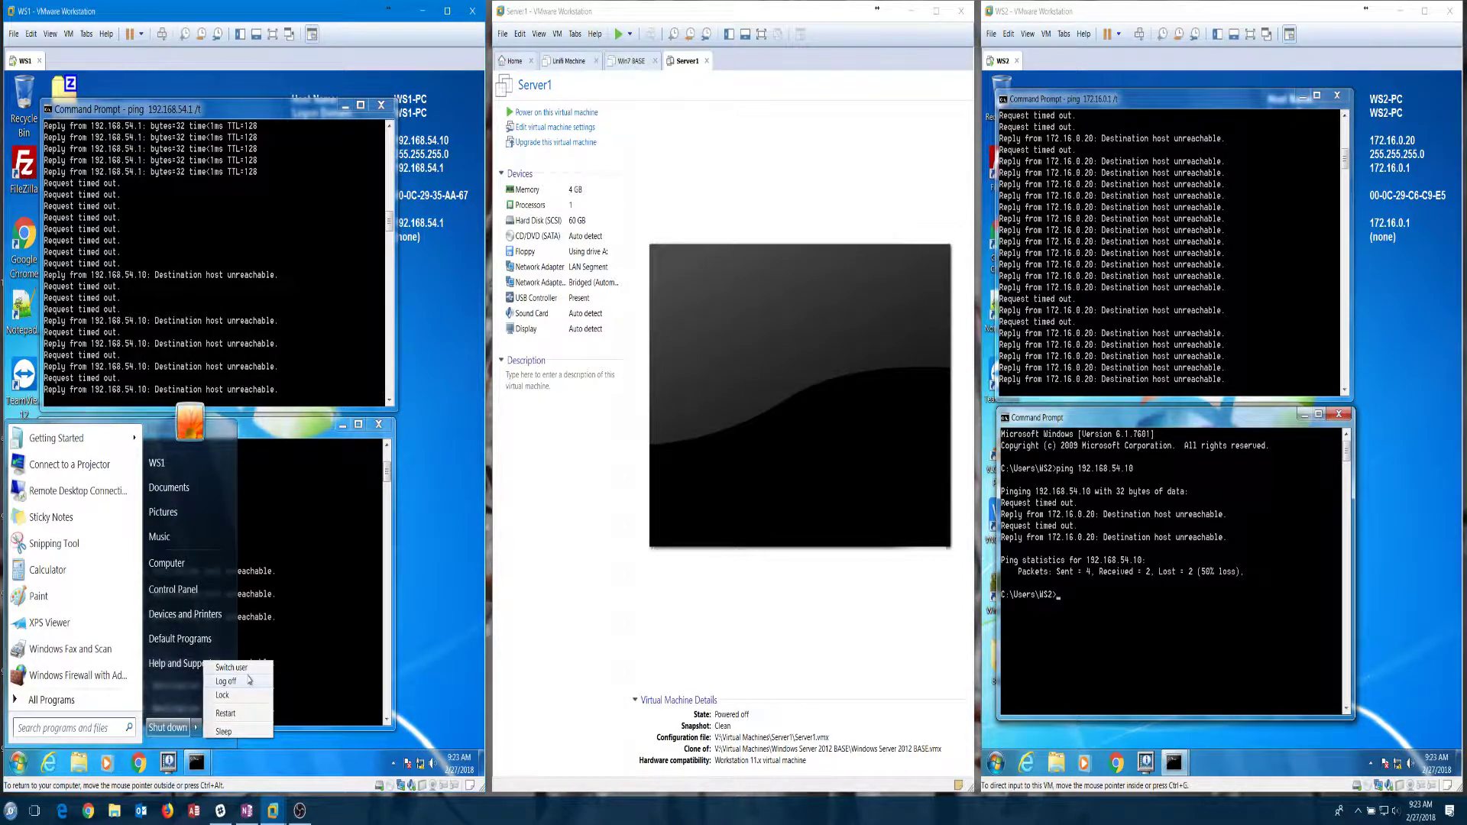
left_click(246, 684)
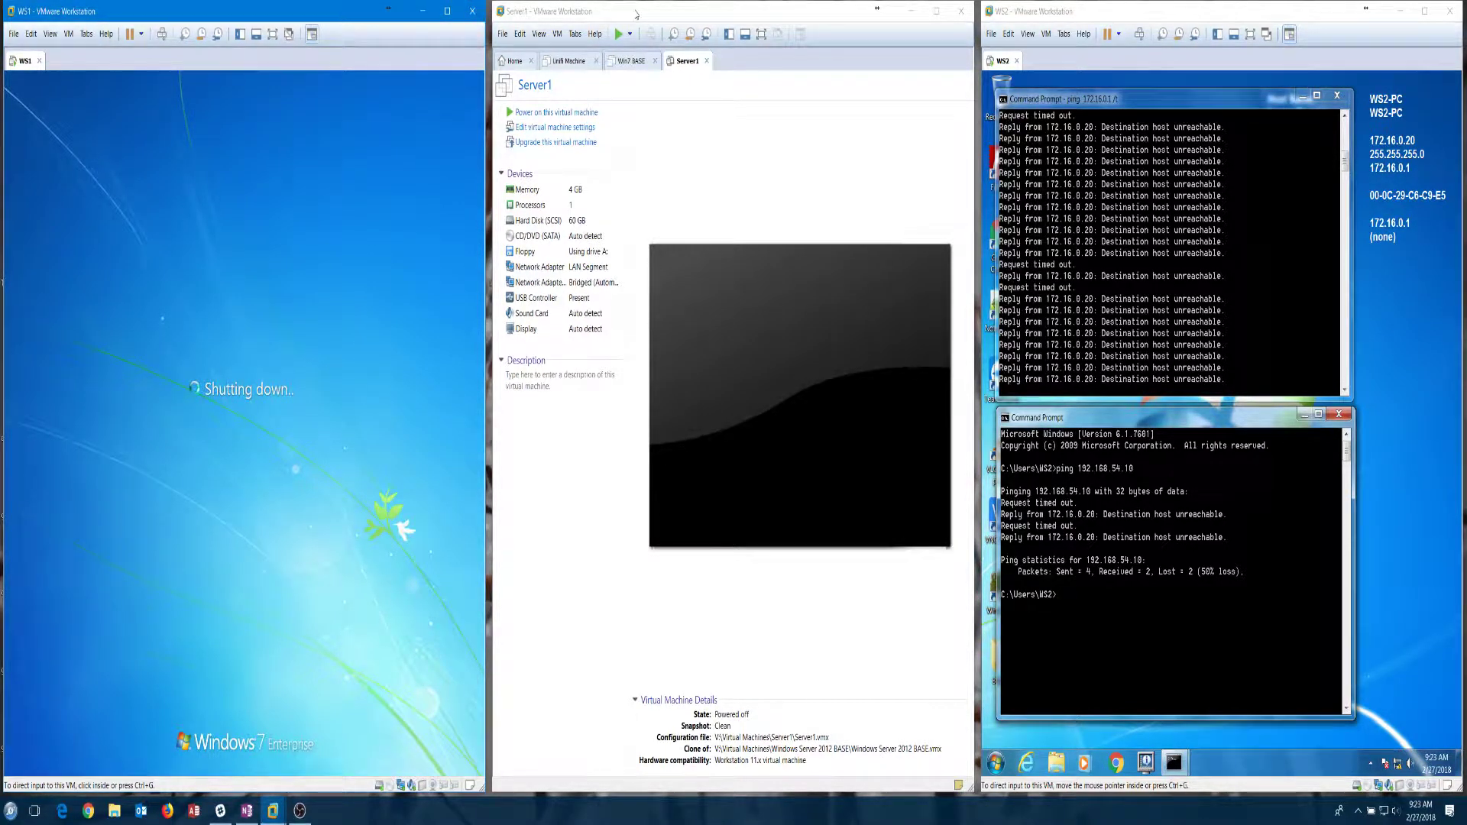
left_click(635, 12)
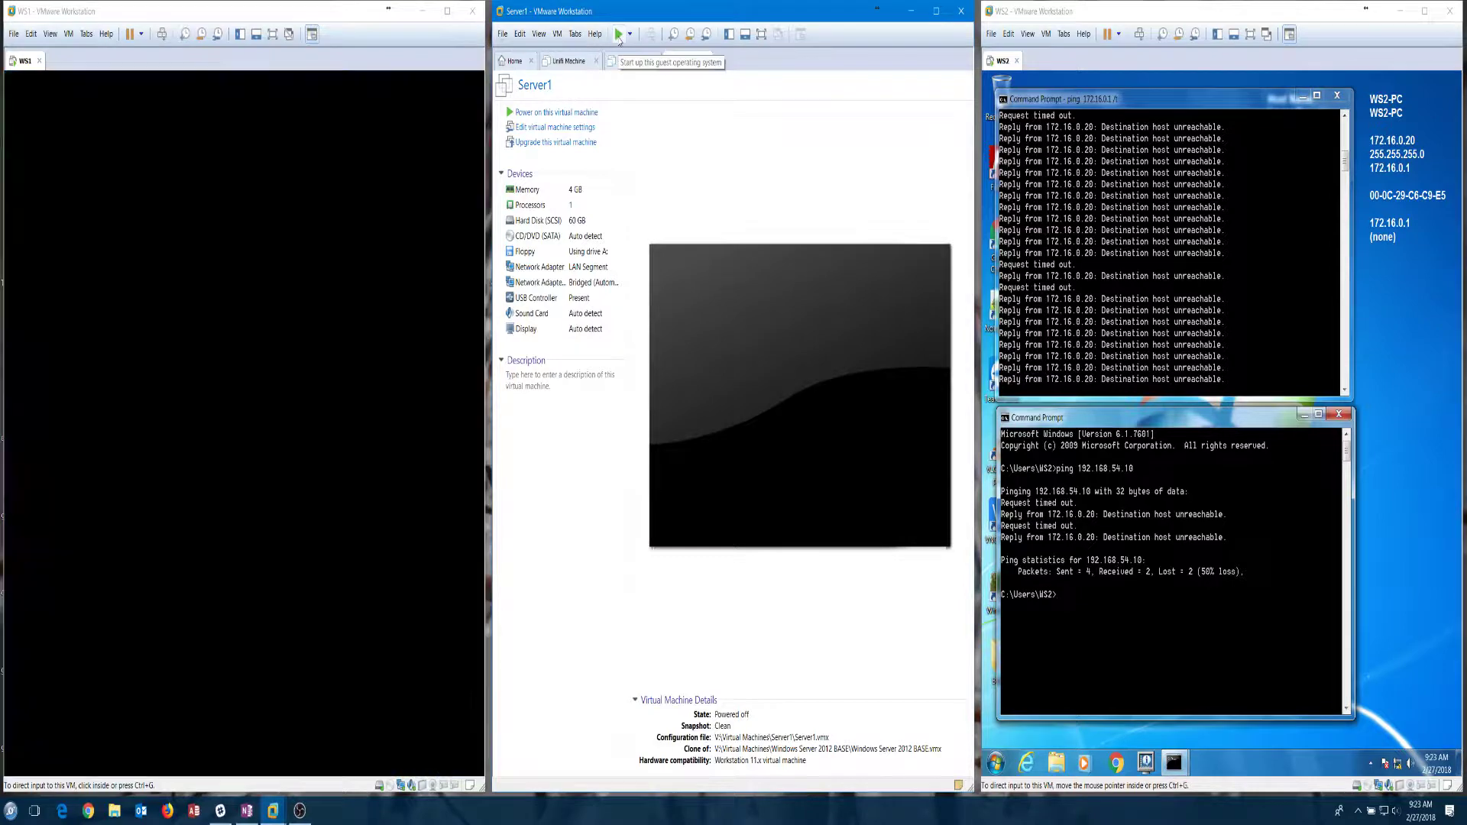
left_click(473, 12)
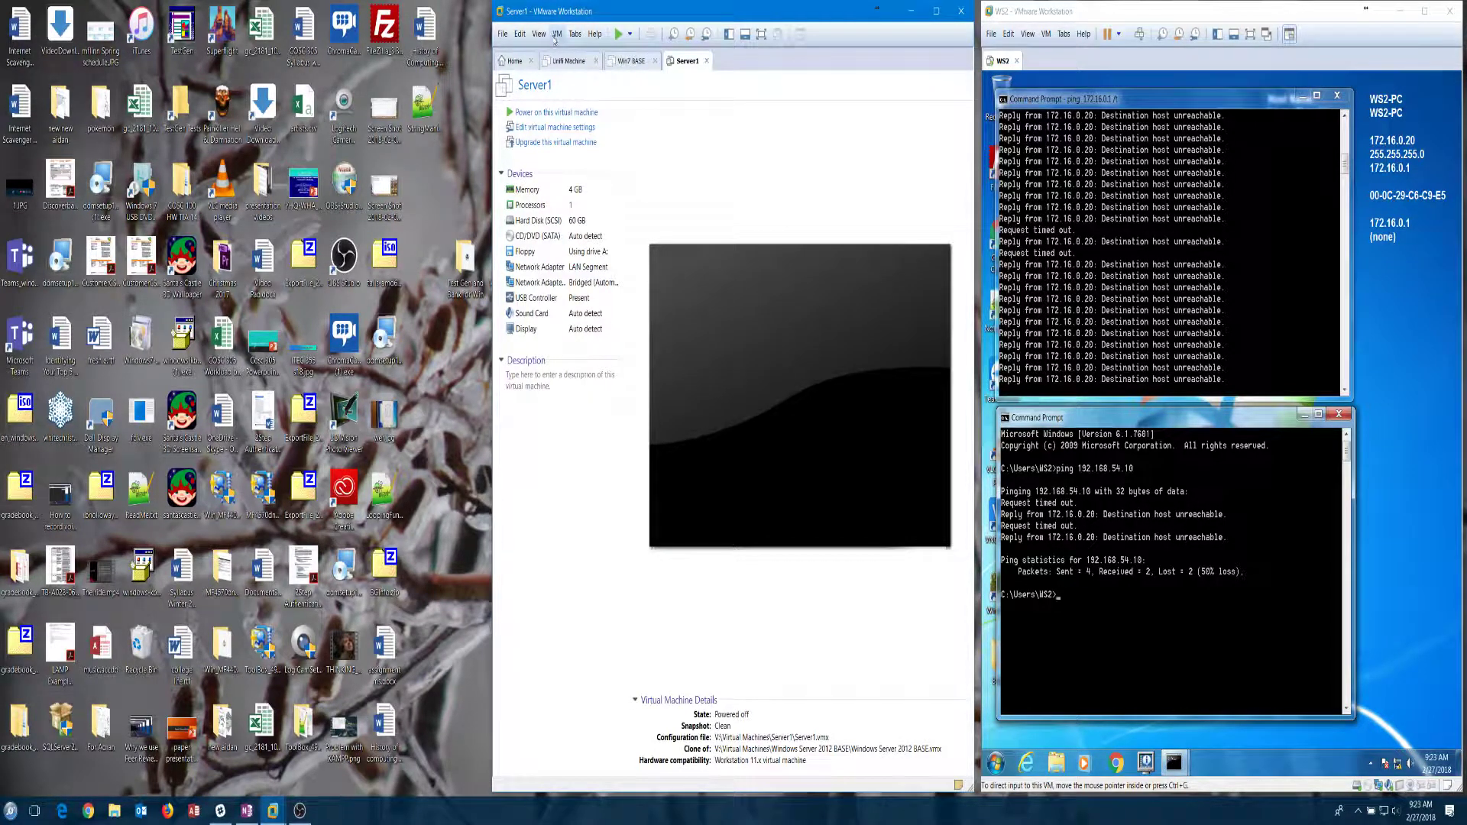
Step: Assign WS1's network adapter to LAN segment 192 and power WS1 on
key("F9")
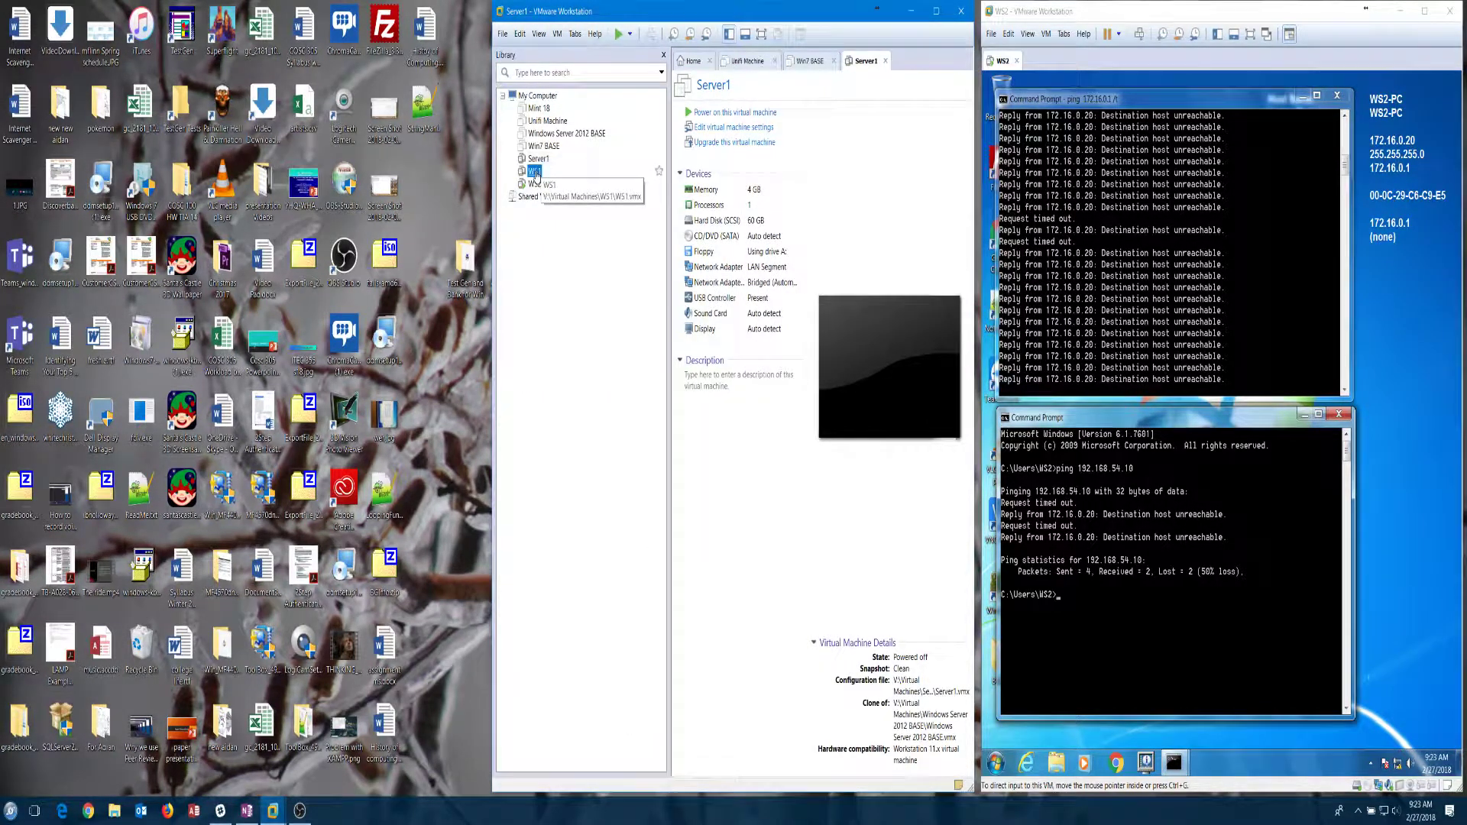
left_click(535, 172)
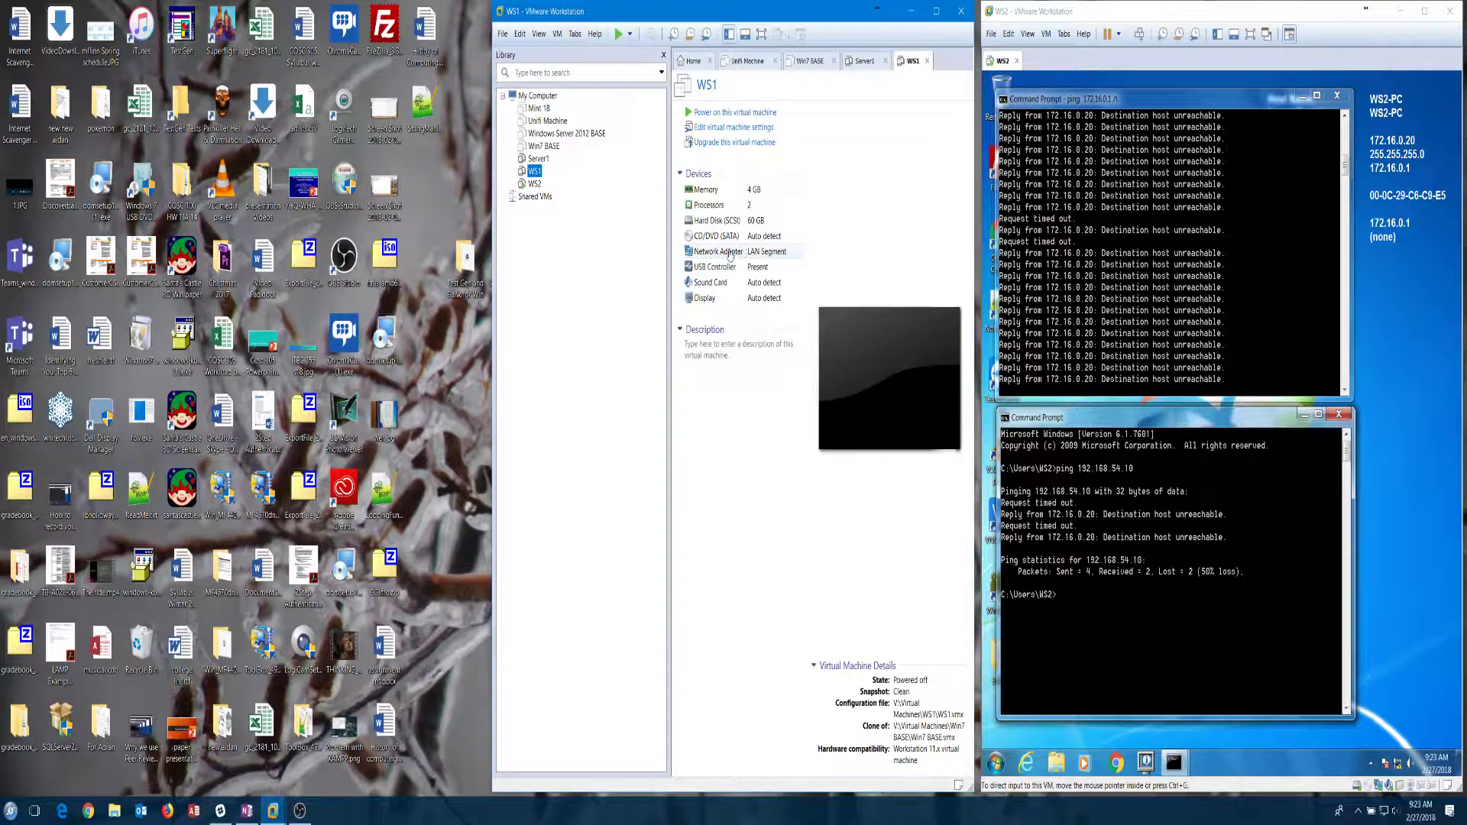
double_click(719, 253)
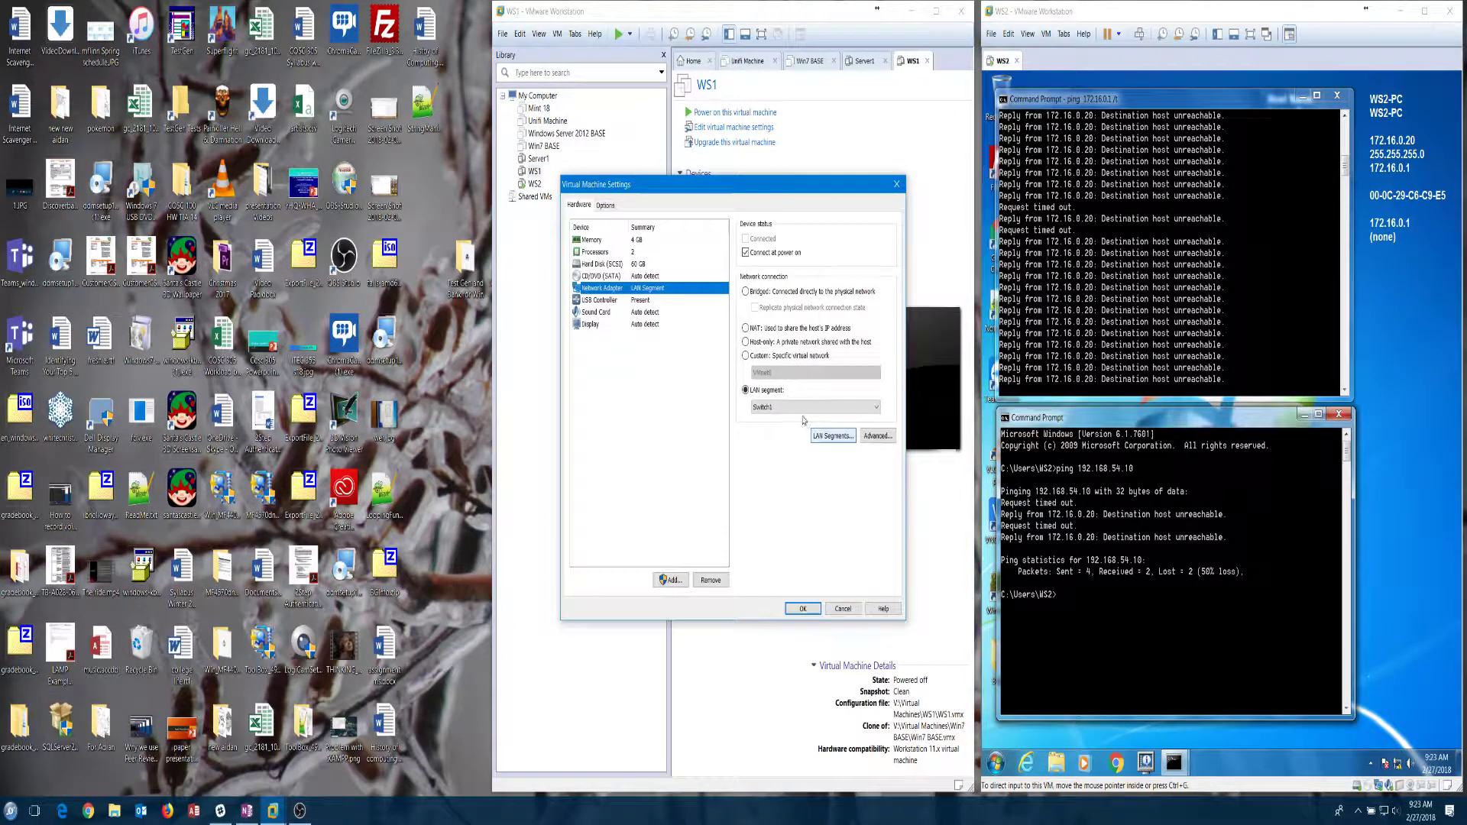
left_click(841, 407)
left_click(761, 475)
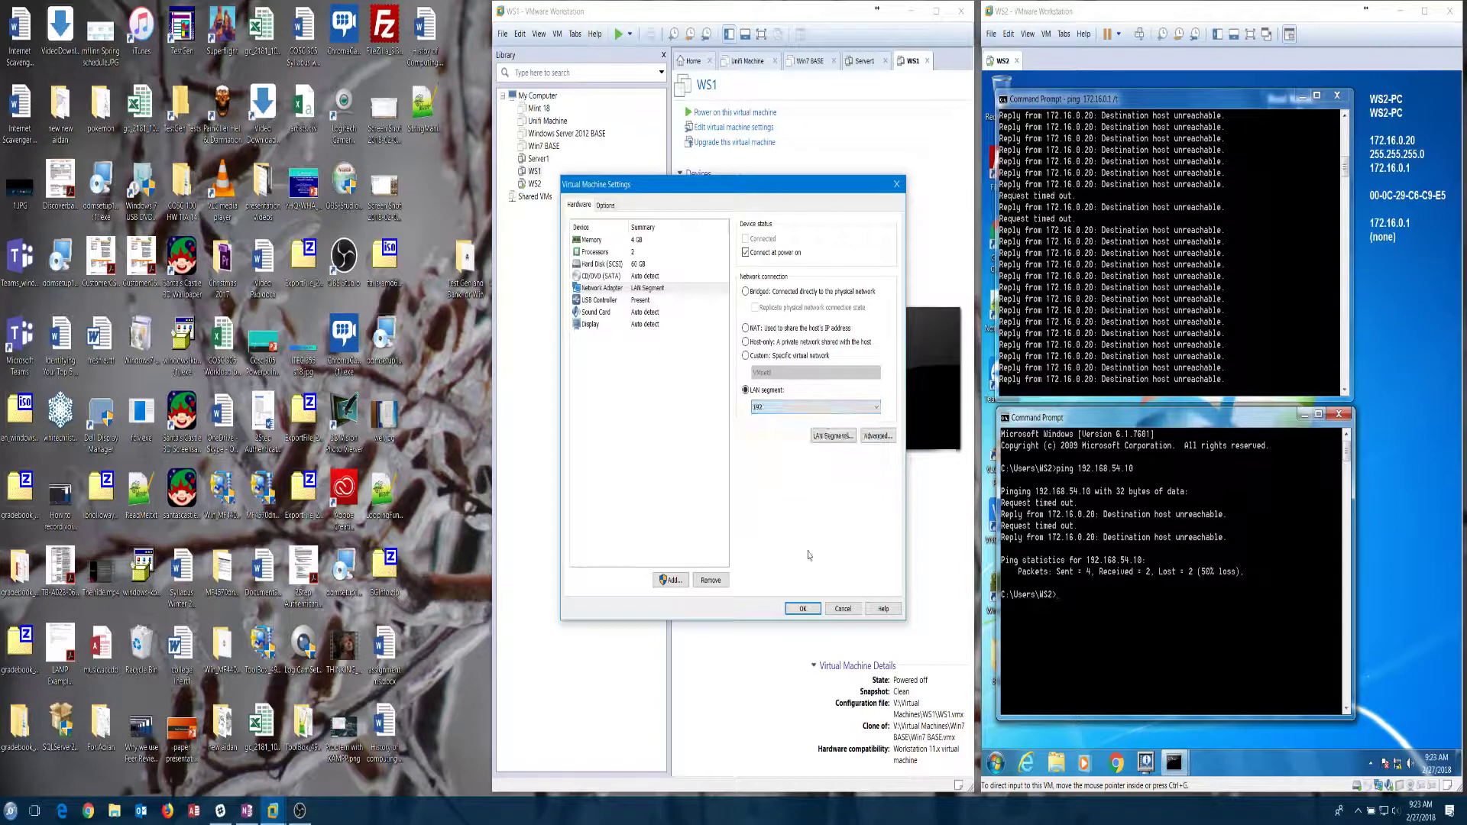
left_click(804, 610)
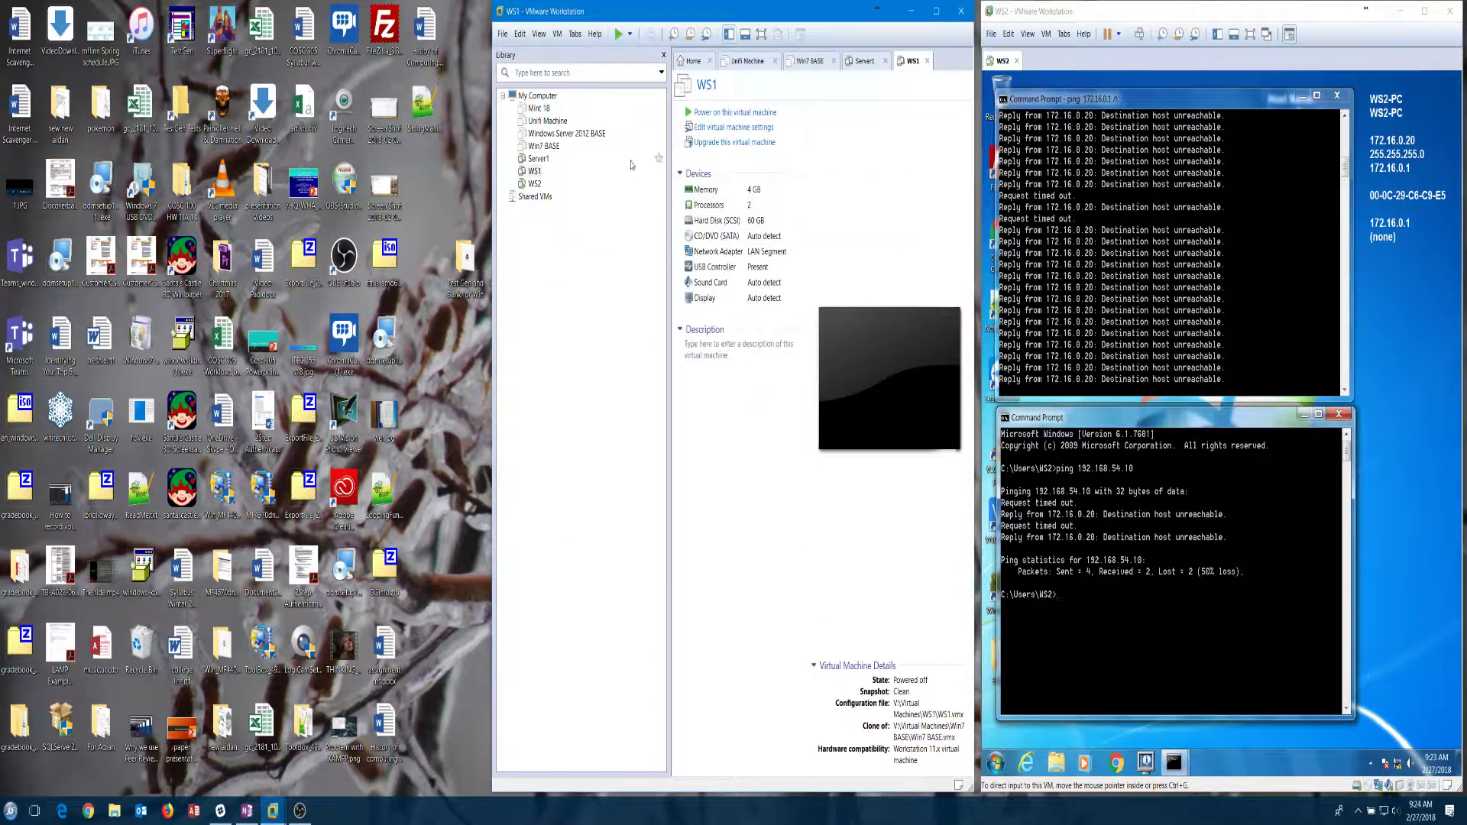
left_click(618, 33)
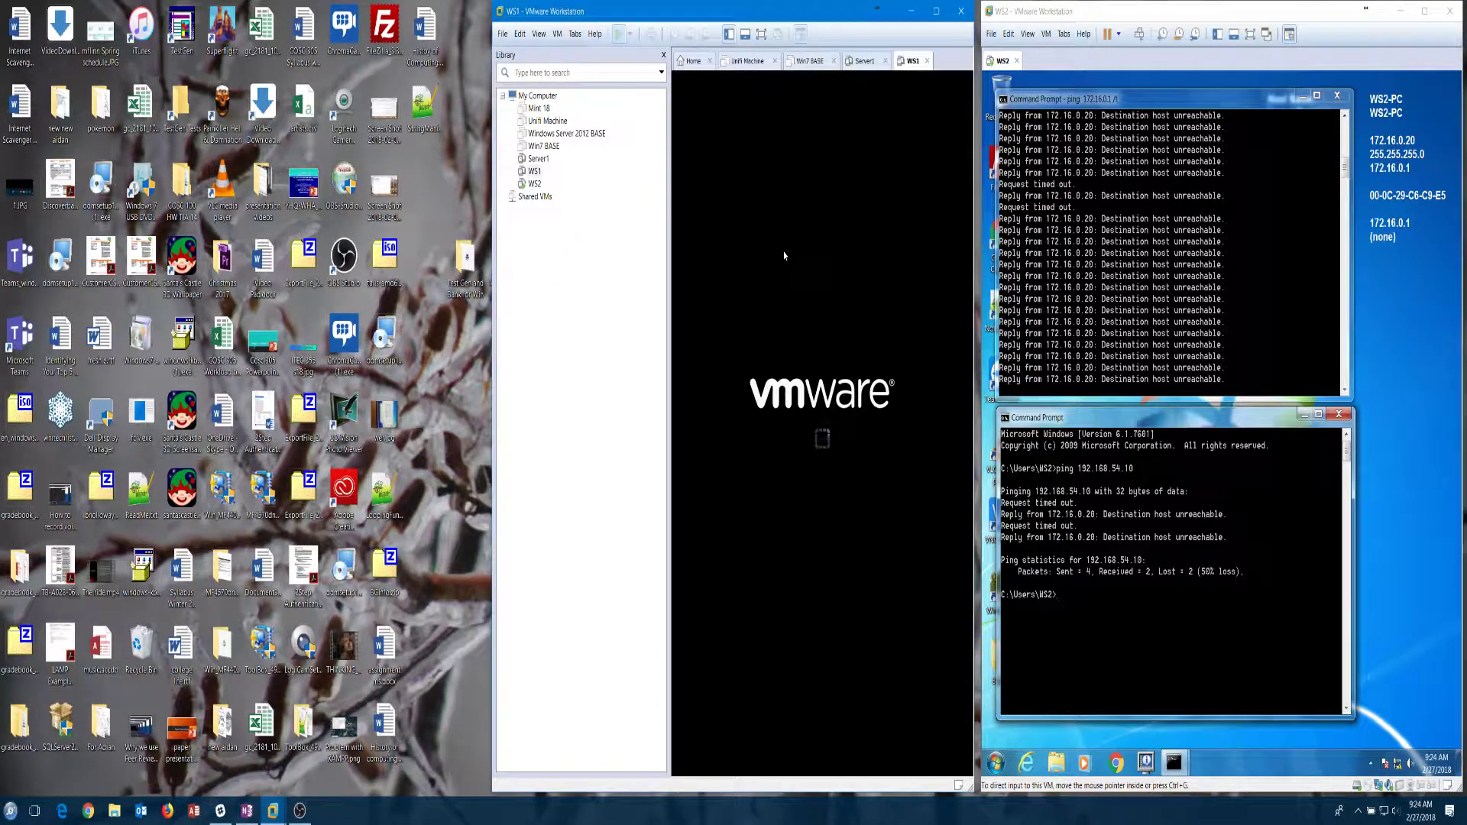
Step: Arrange WS1 in its own window on the left and Server1 in the middle column
left_click_drag(904, 68, 143, 117)
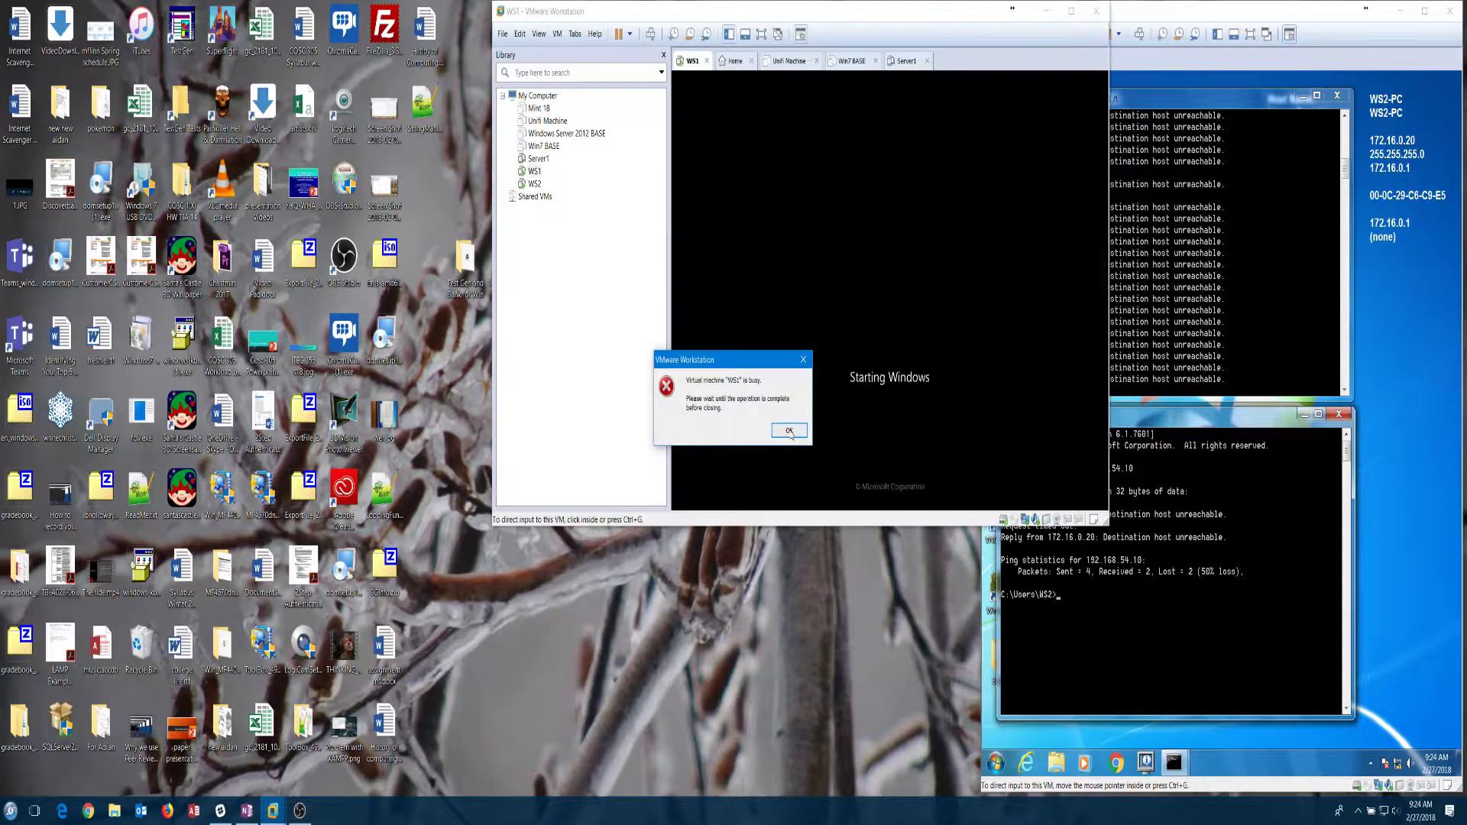
left_click(789, 431)
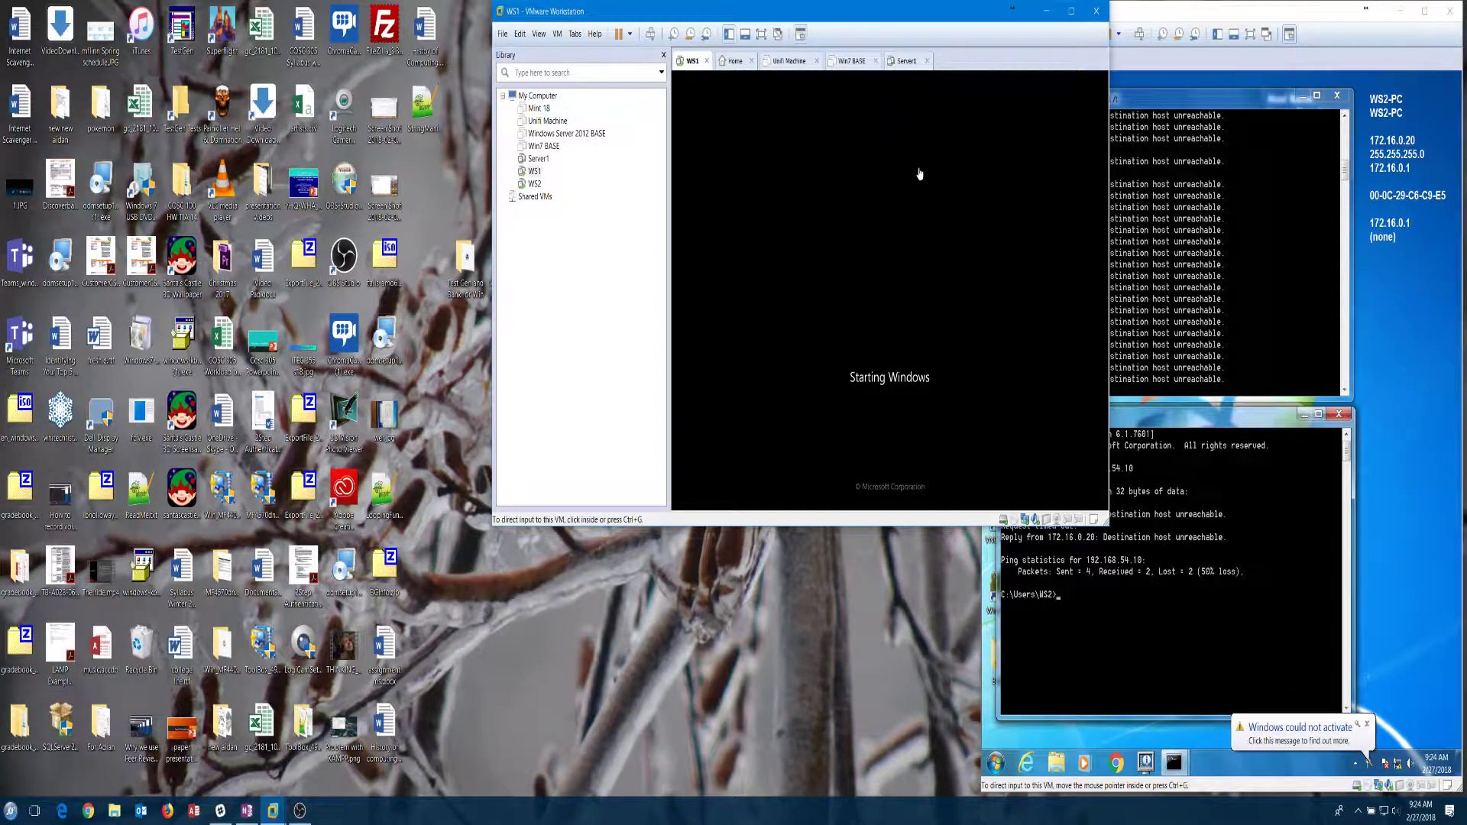
left_click(903, 63)
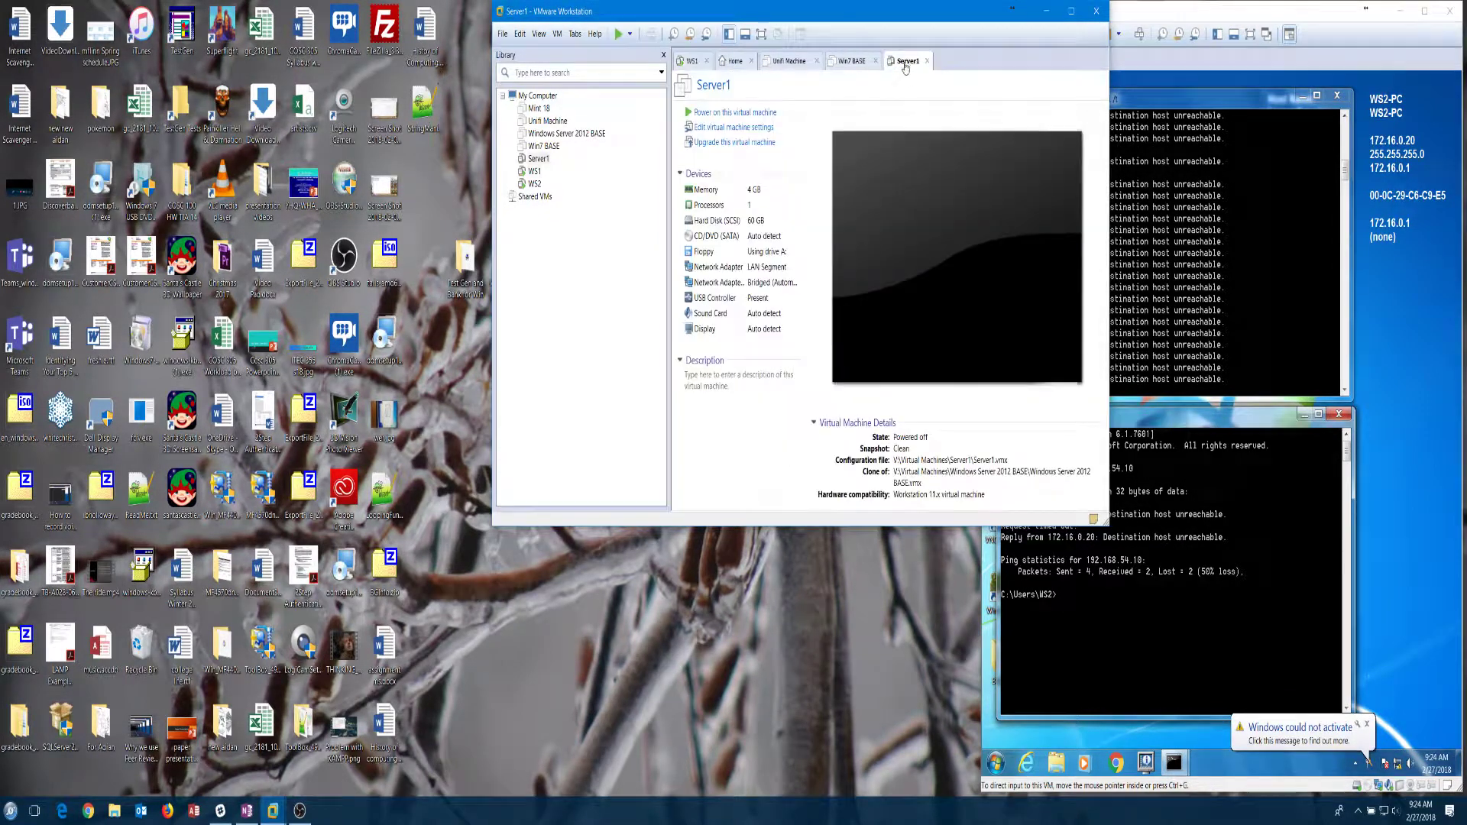
left_click_drag(862, 12, 809, 216)
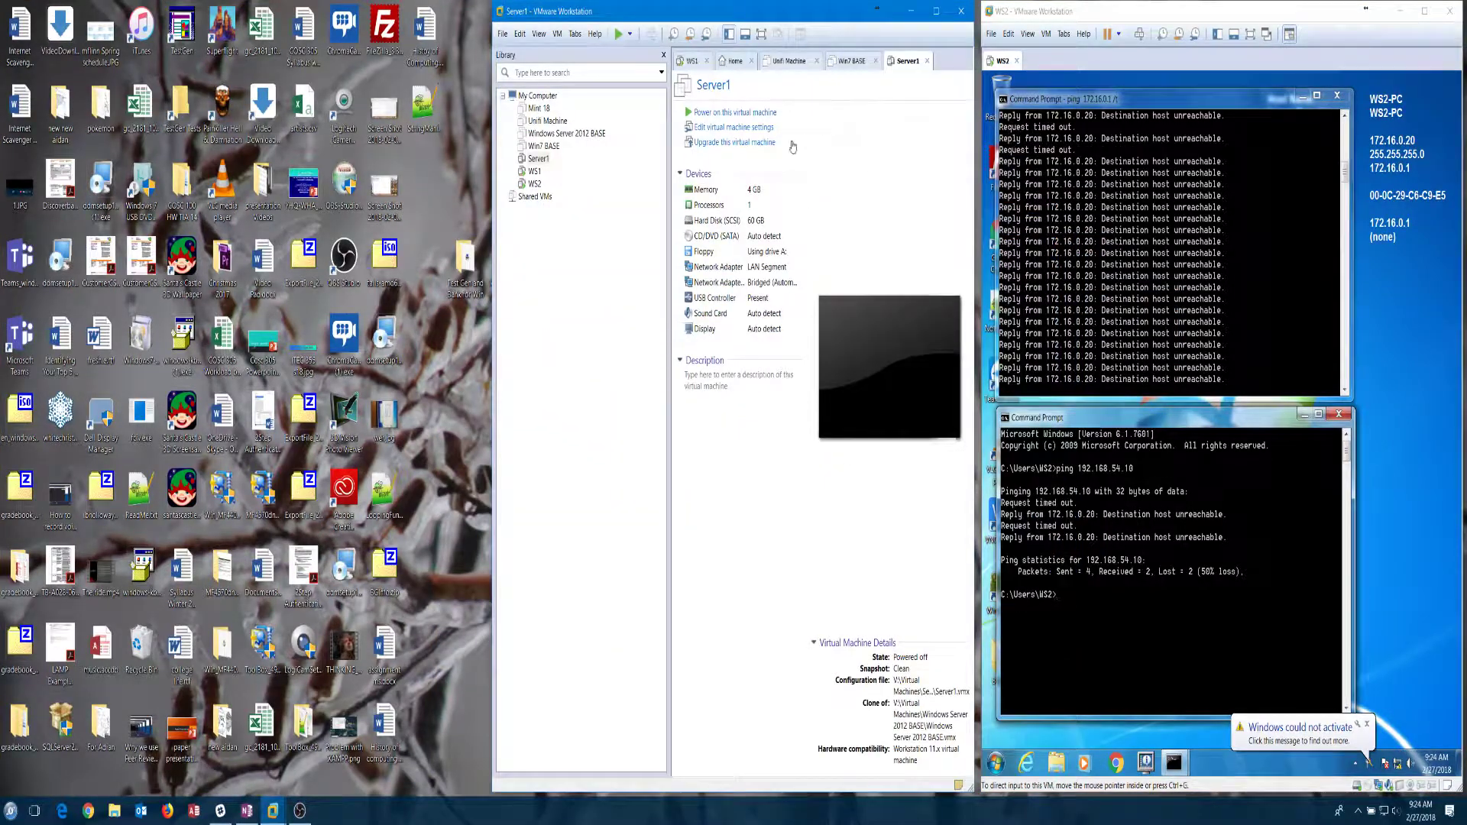
left_click(535, 173)
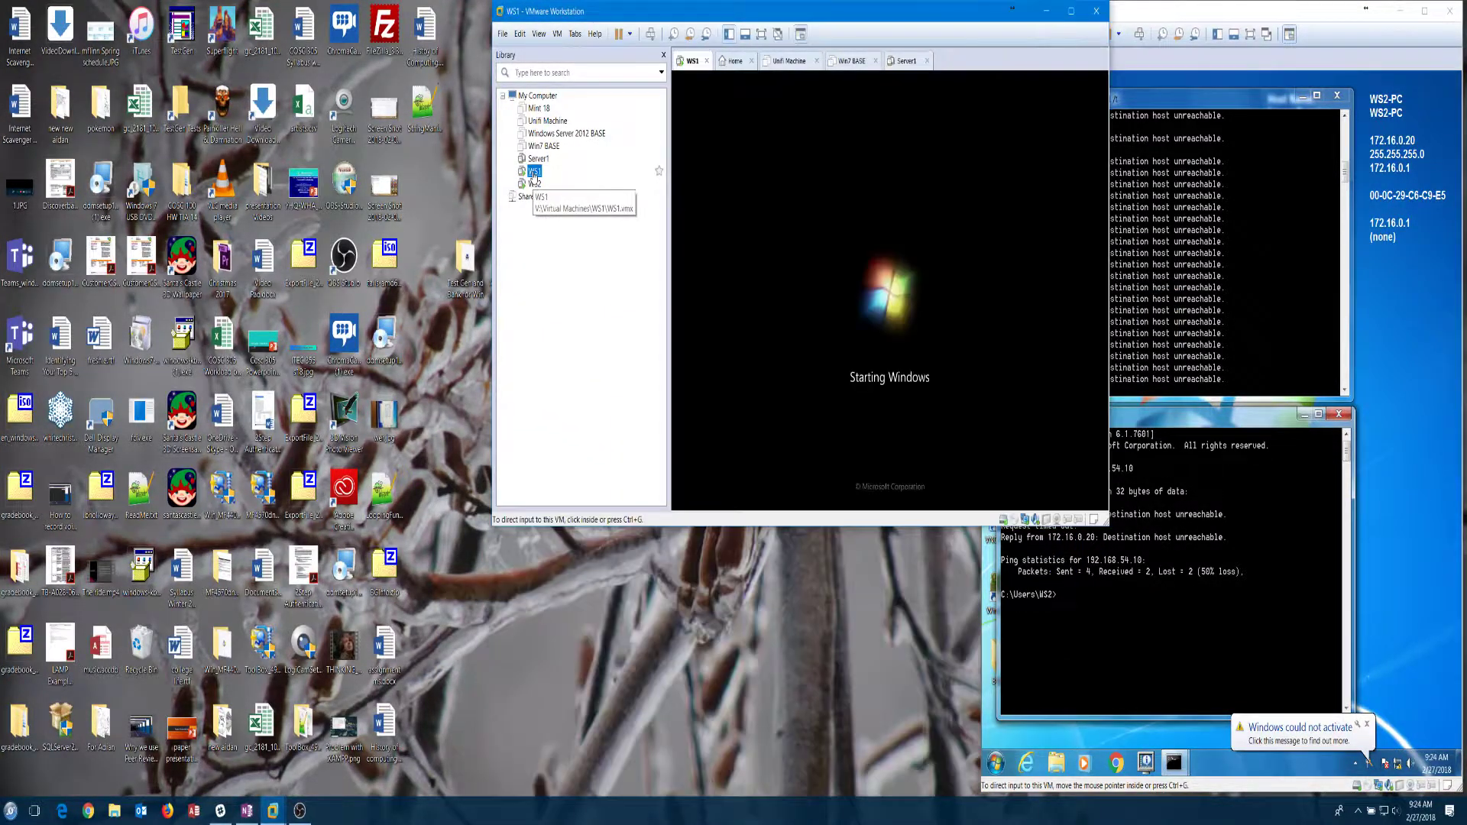
left_click(706, 60)
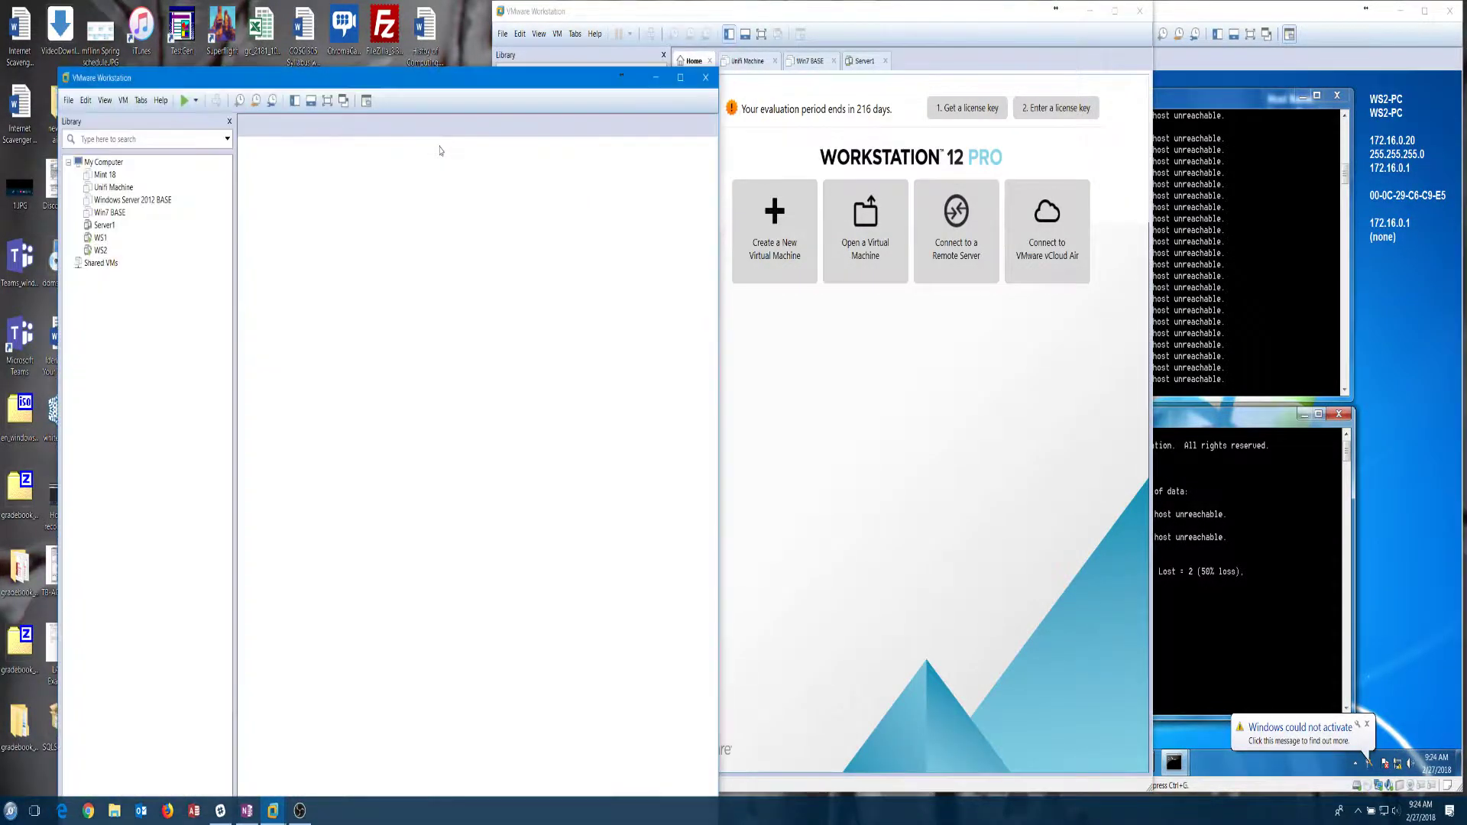
left_click(230, 123)
left_click_drag(324, 79, 225, 65)
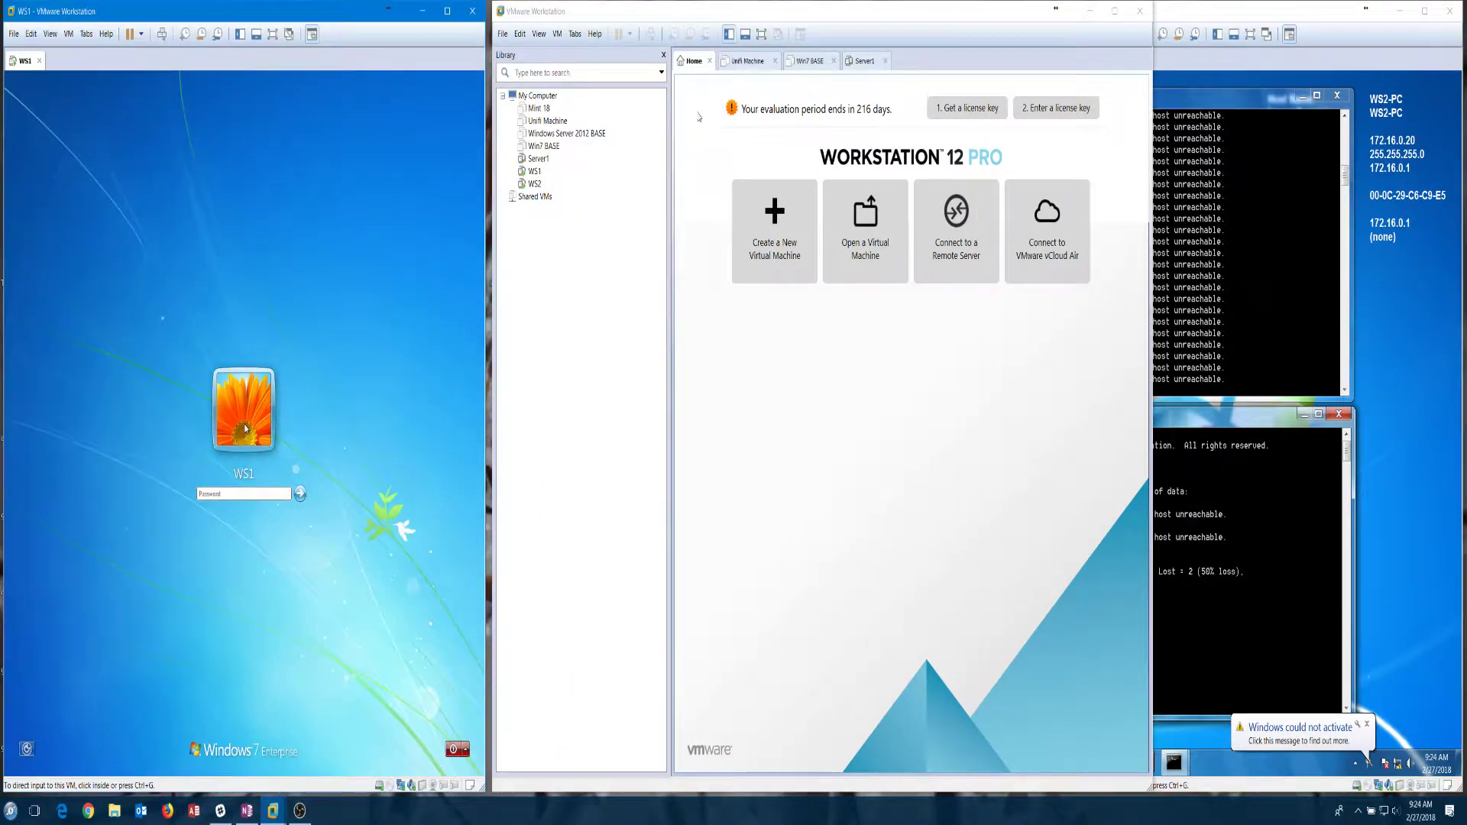
left_click(1232, 19)
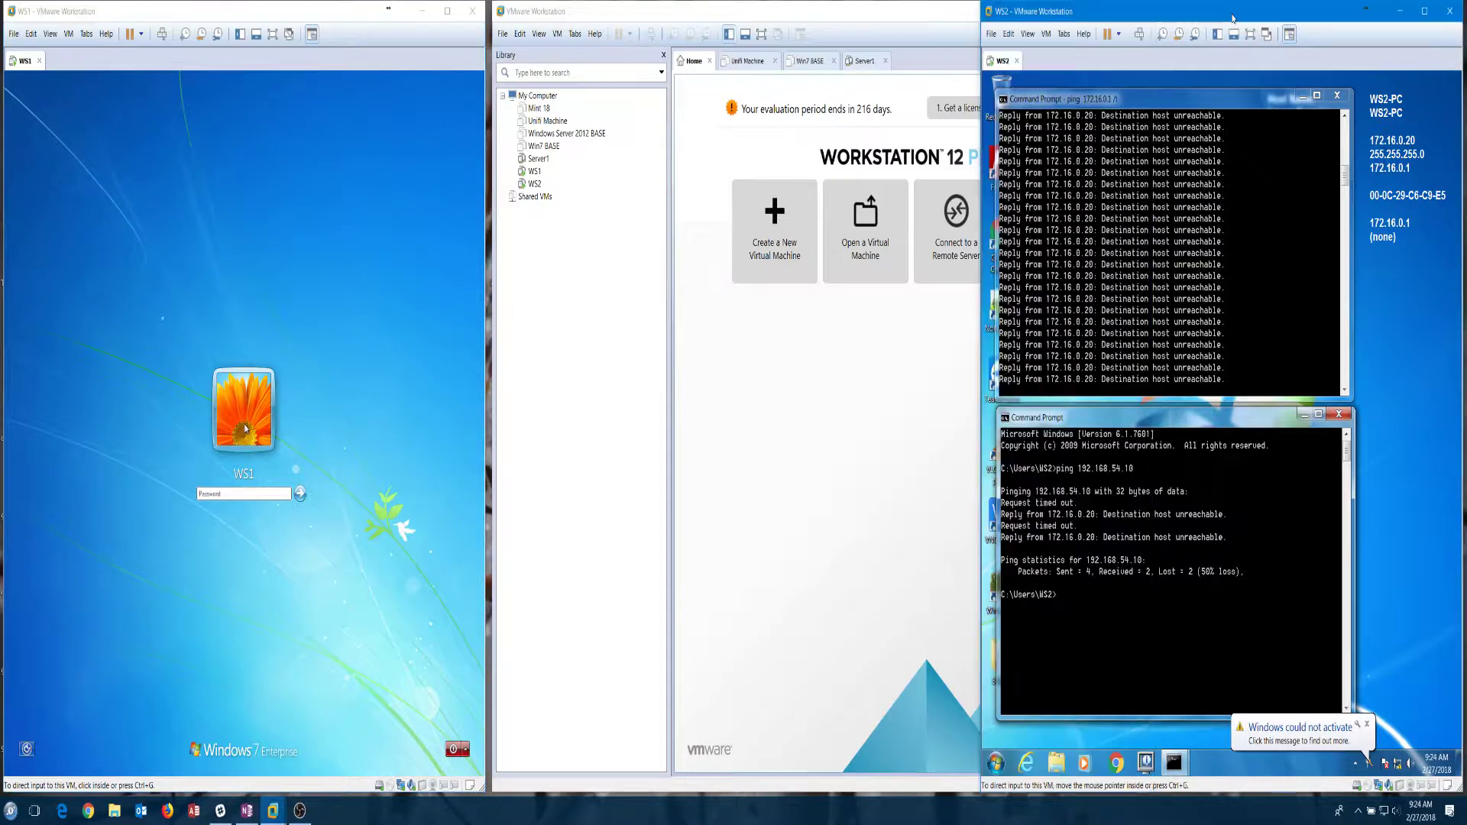
left_click(1046, 35)
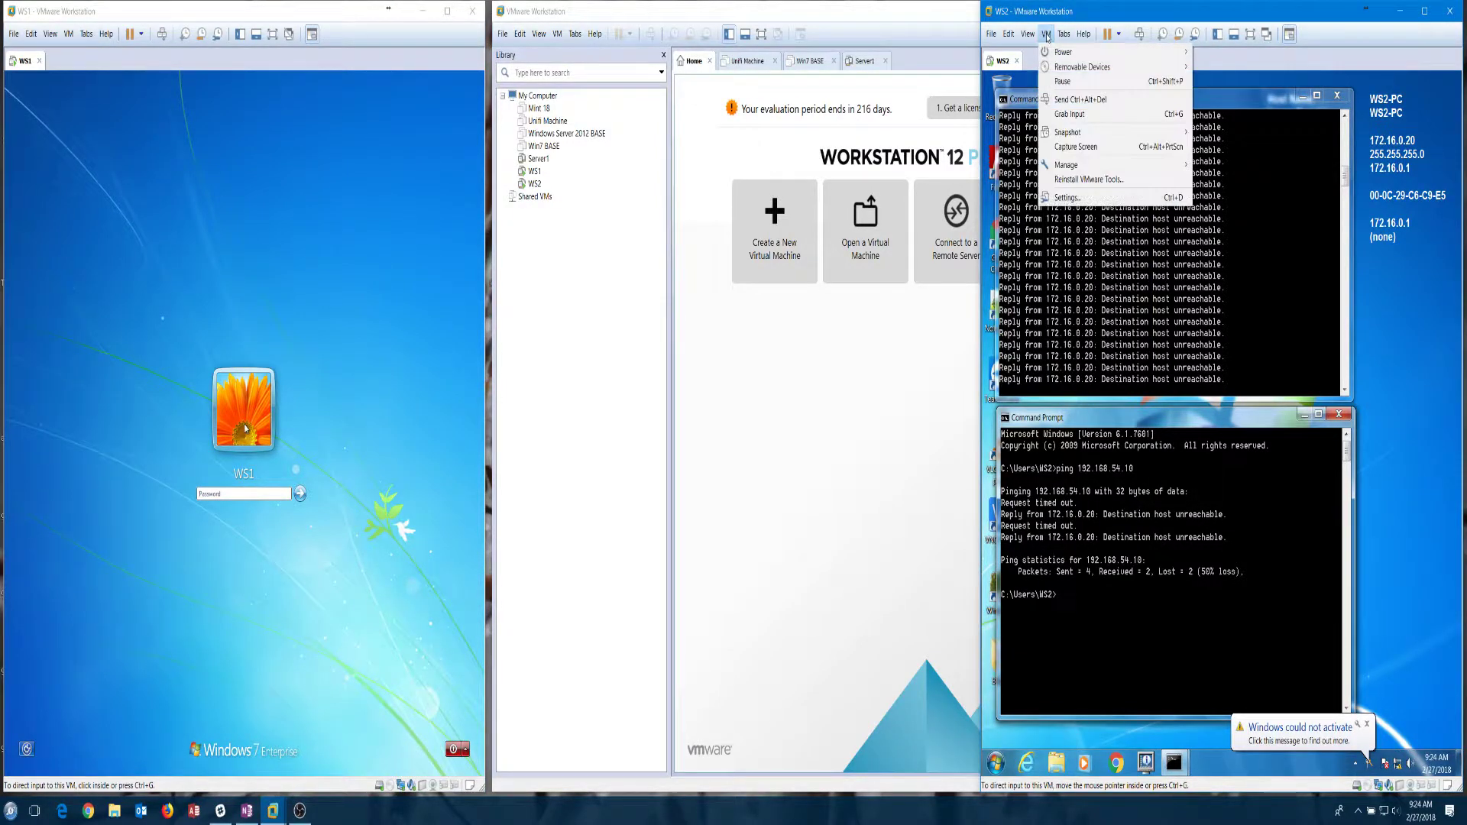
Step: Switch WS2's network adapter to Switch2 and shut down the WS2 guest
left_click(1095, 198)
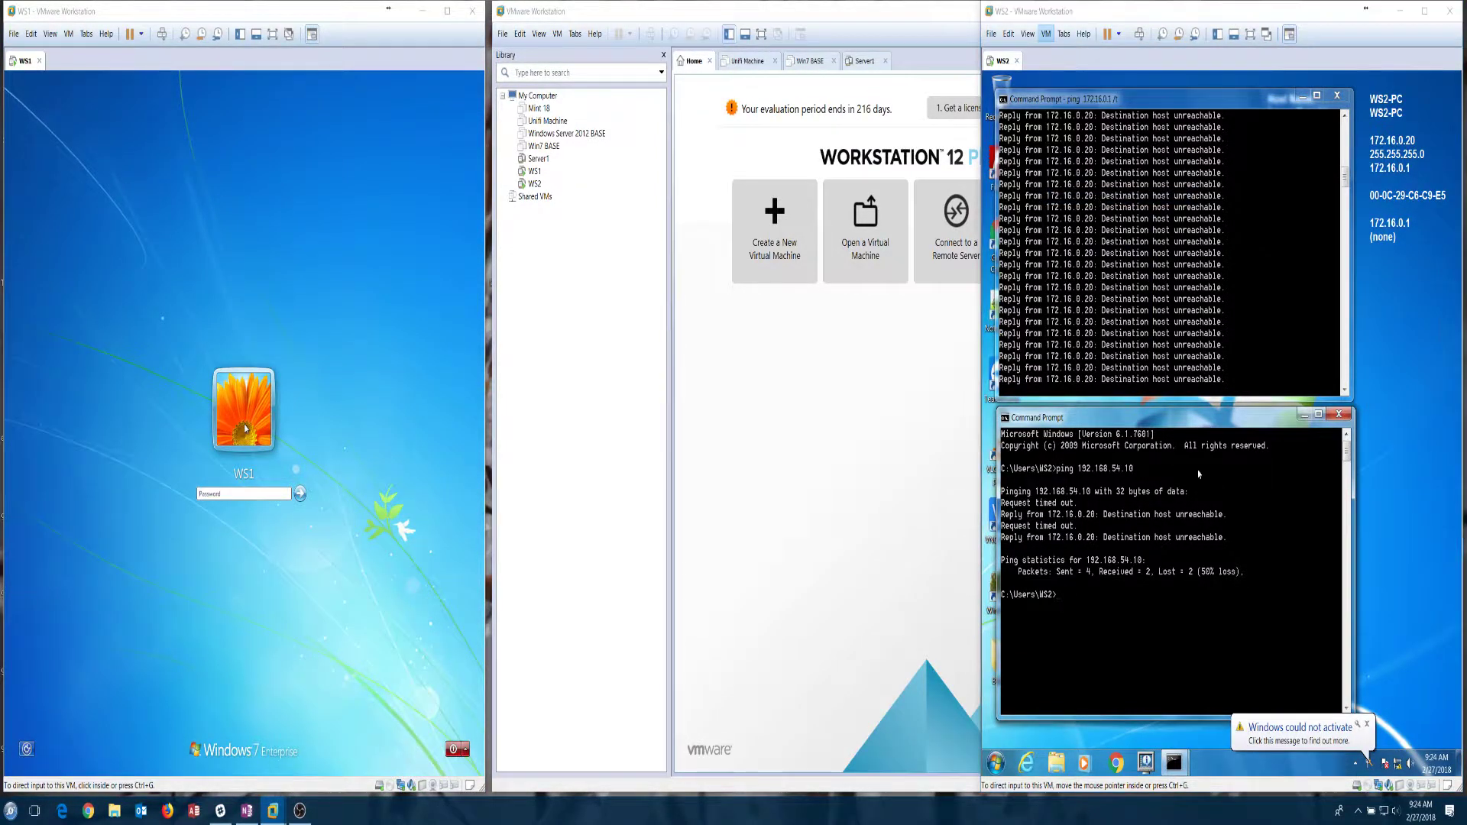
left_click(1091, 288)
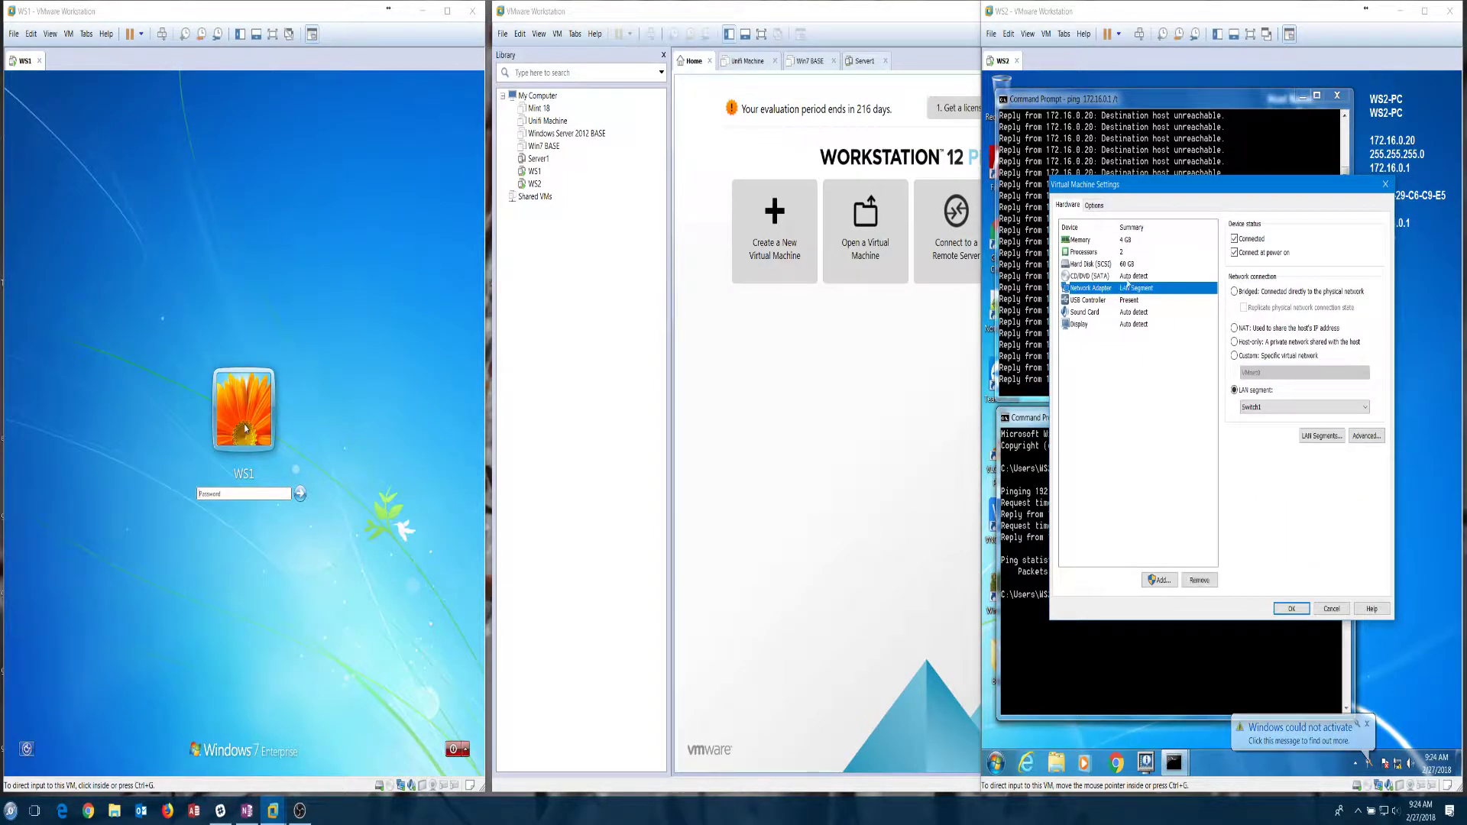
left_click(1304, 407)
left_click(1261, 465)
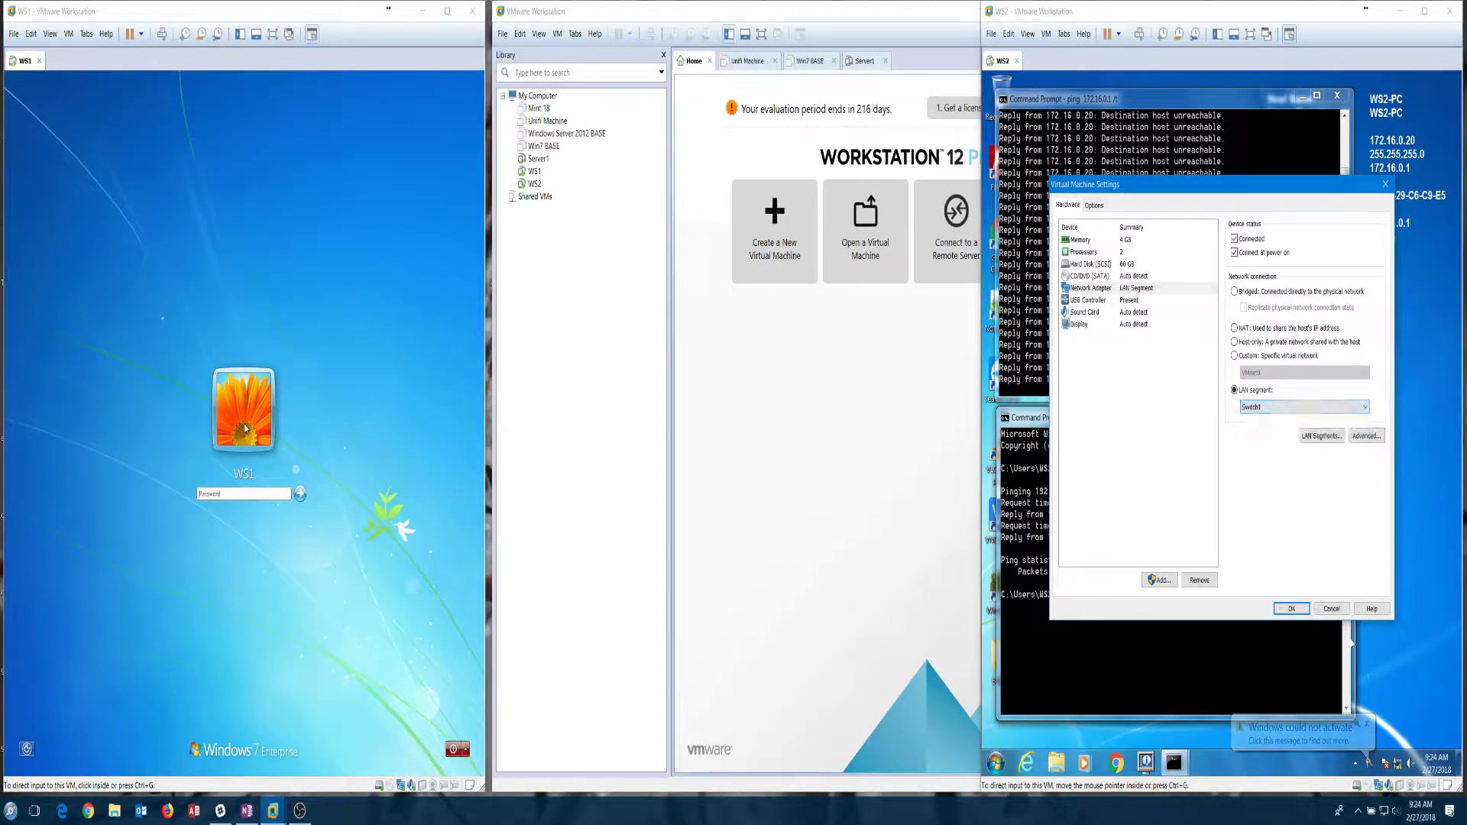
left_click(1291, 608)
left_click(996, 763)
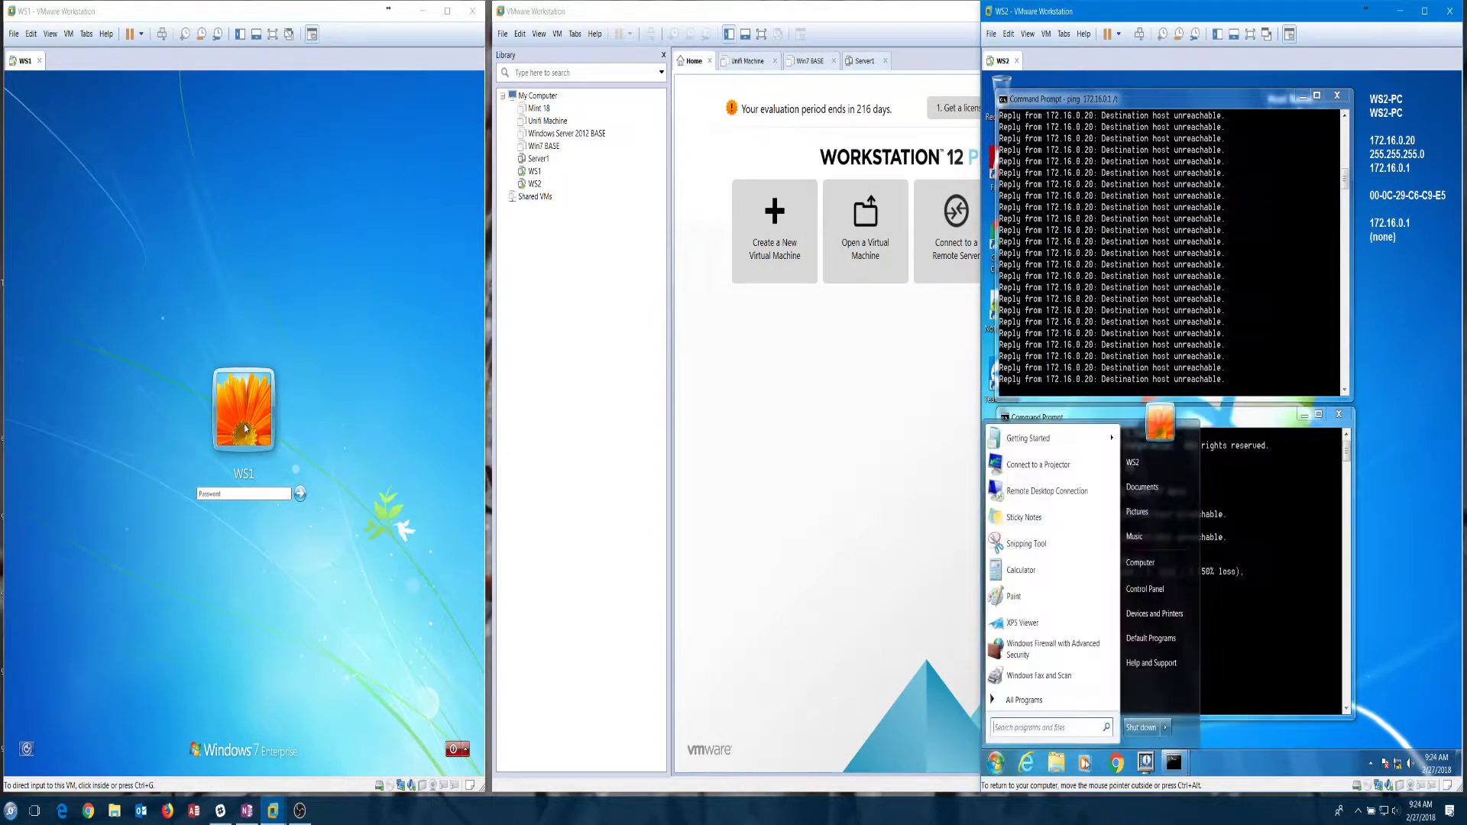
left_click(1148, 726)
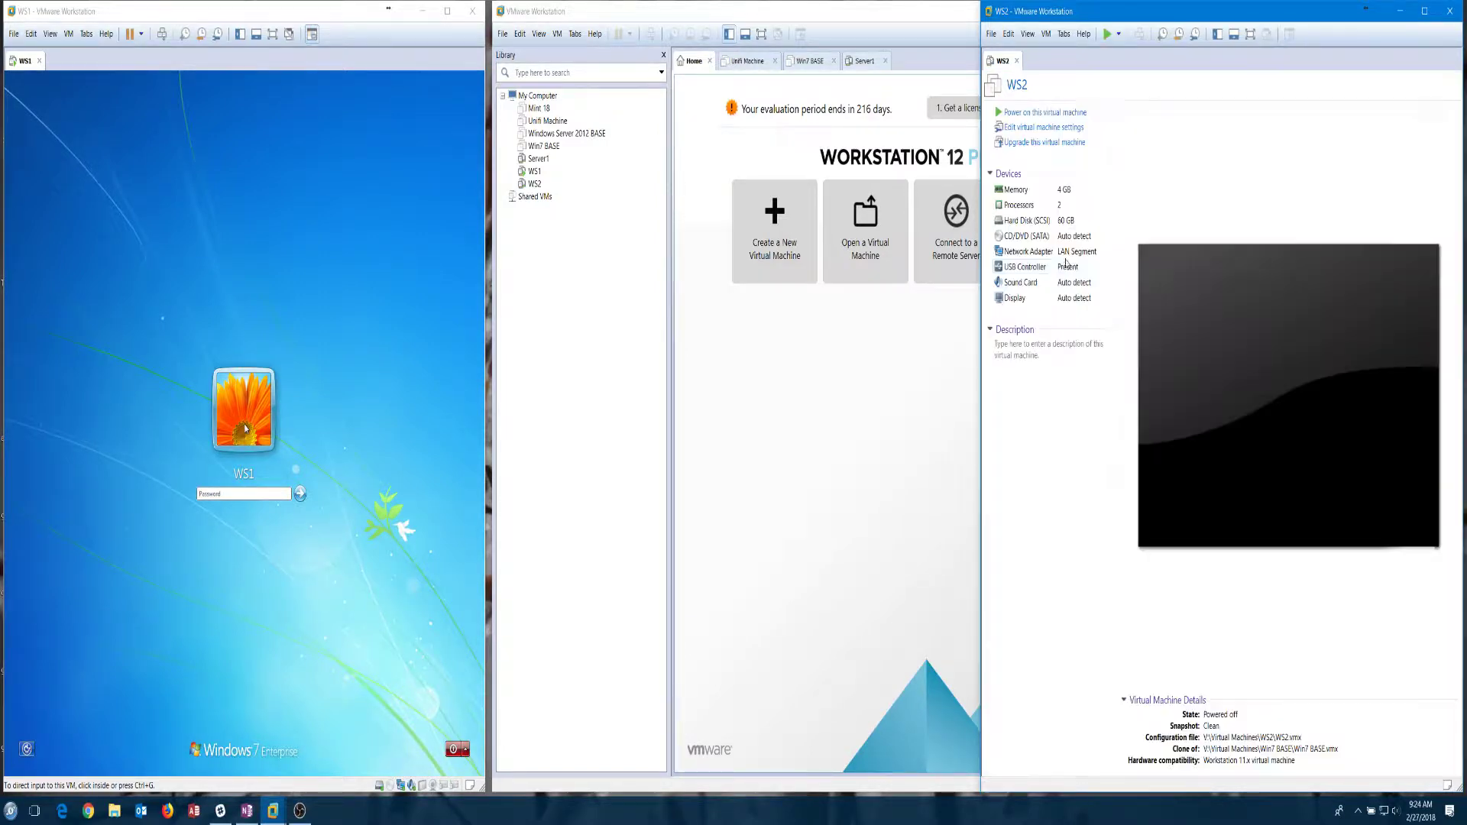
Step: Put WS2's network adapter on LAN segment 172 and power WS2 on
left_click(1452, 10)
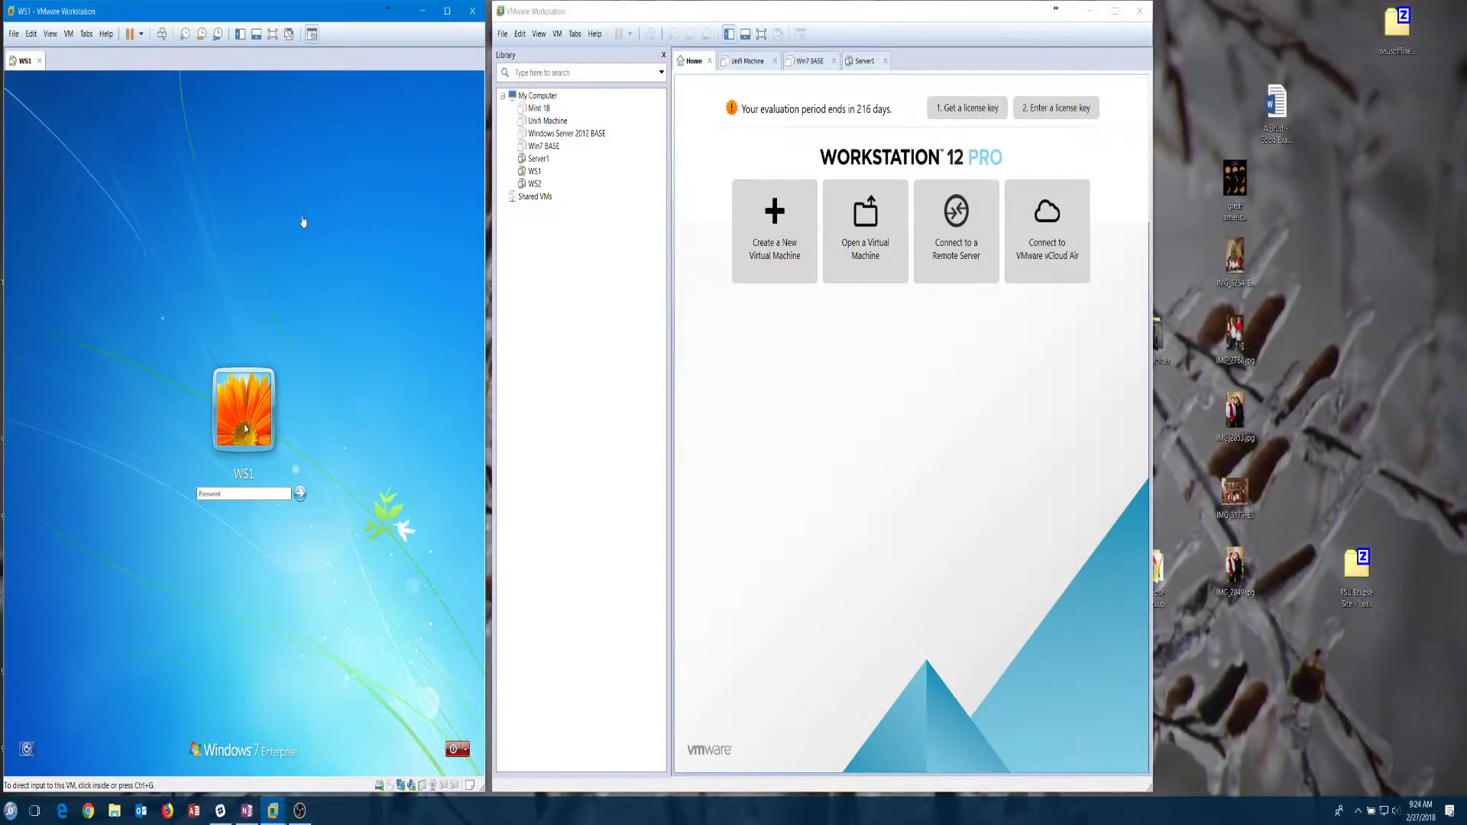
left_click(535, 184)
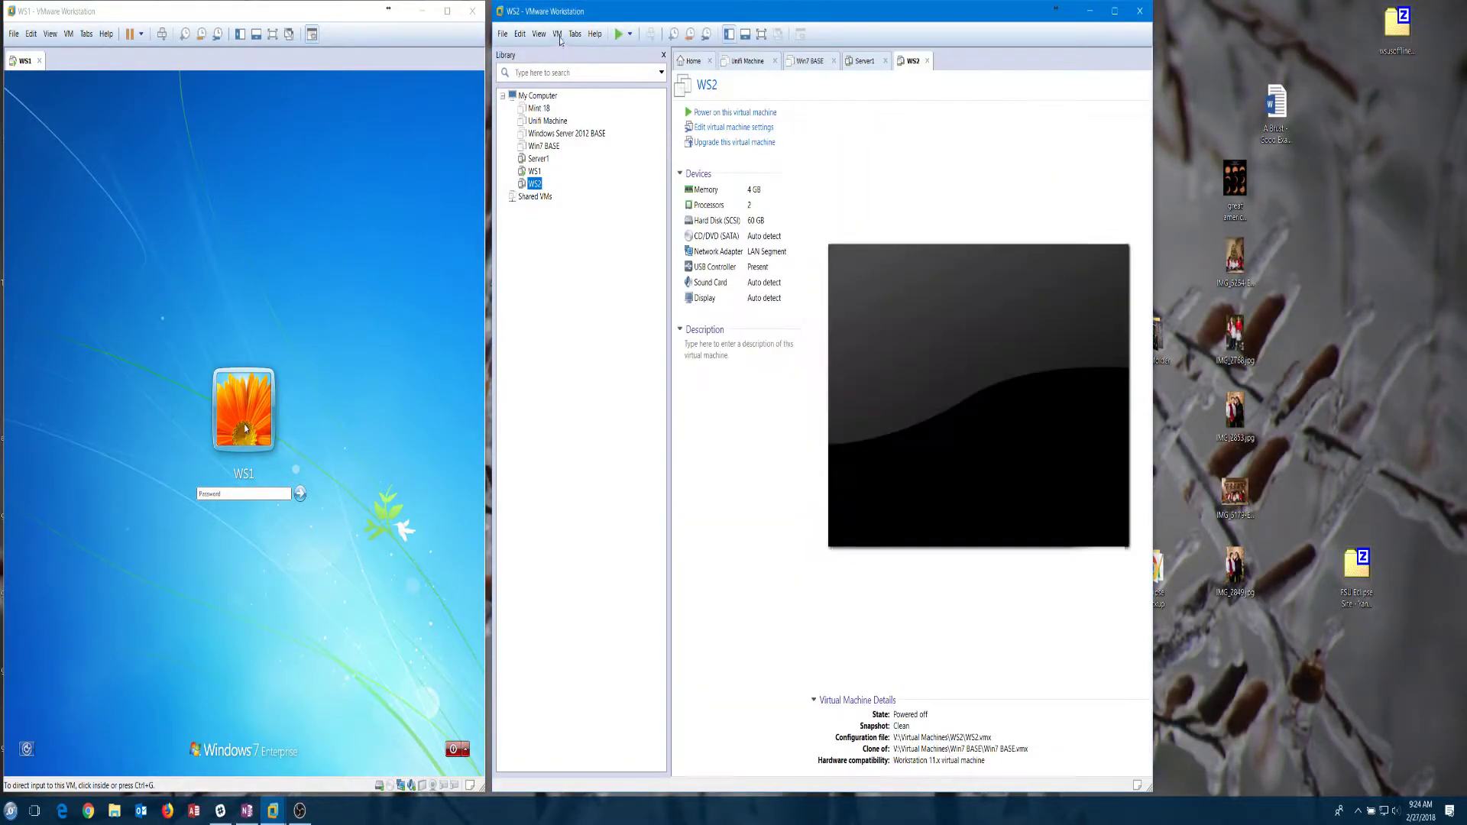
double_click(717, 251)
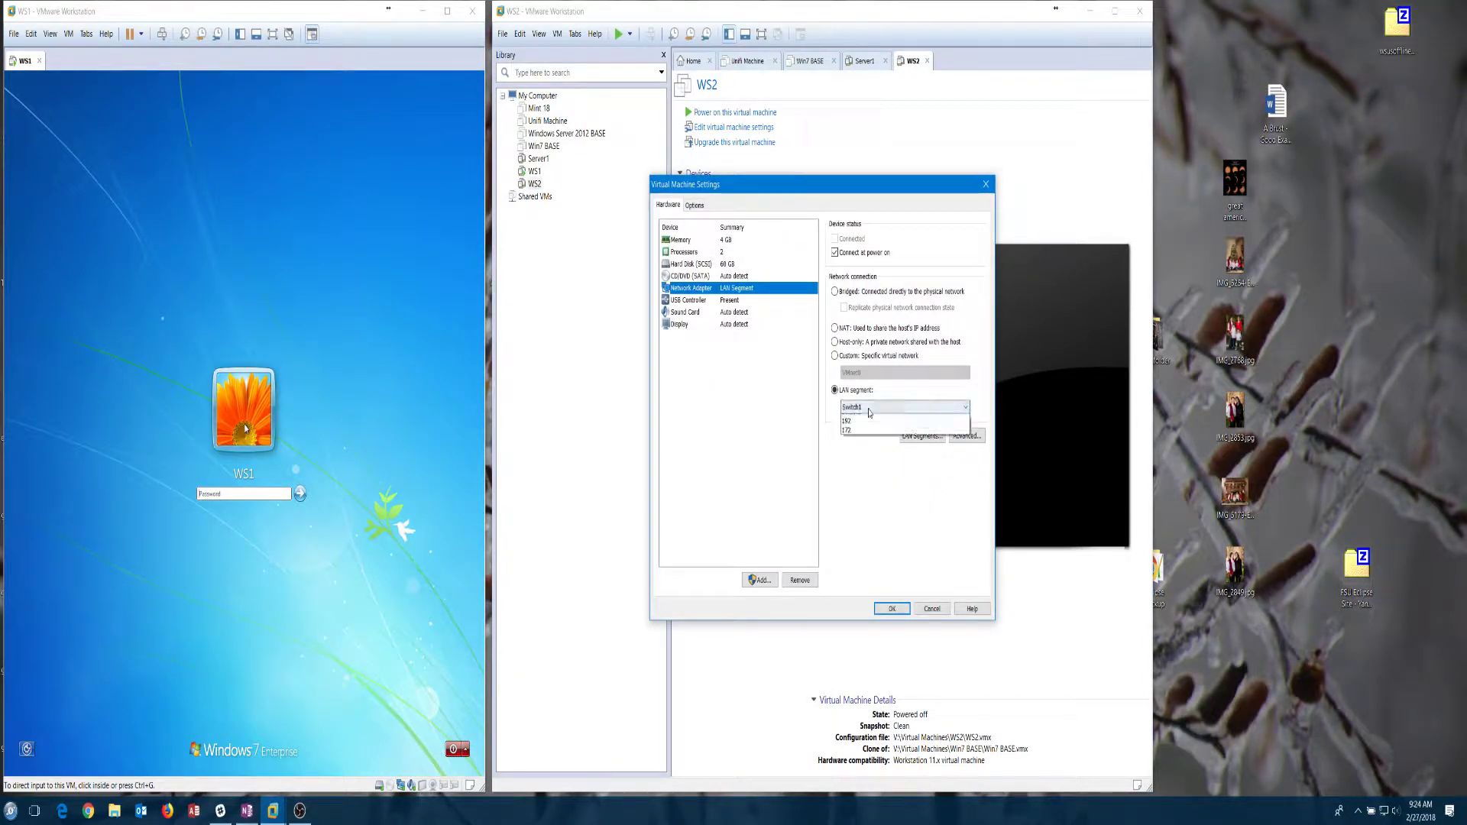
left_click(905, 407)
left_click(894, 480)
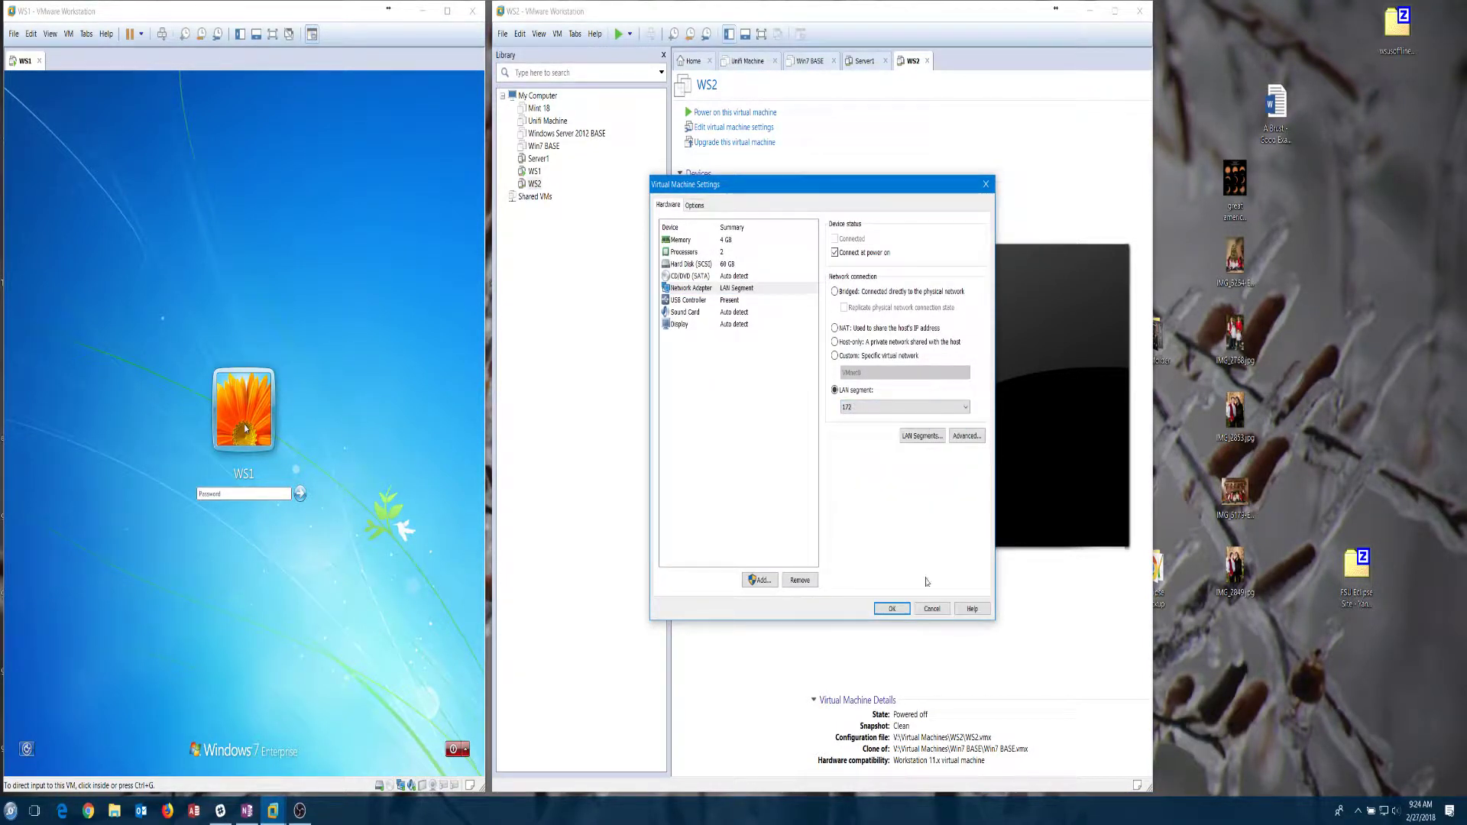
left_click(891, 608)
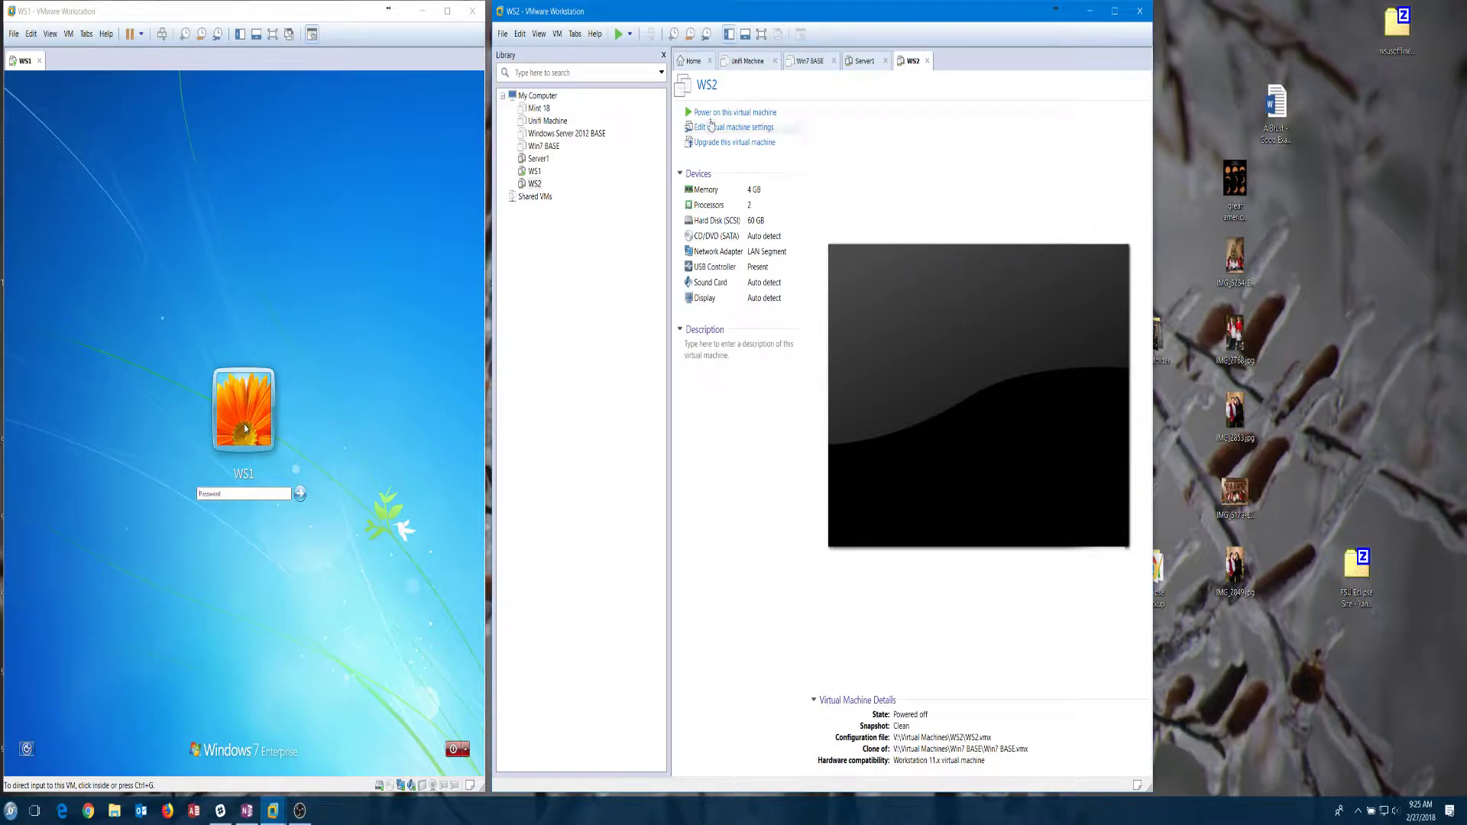
left_click(718, 113)
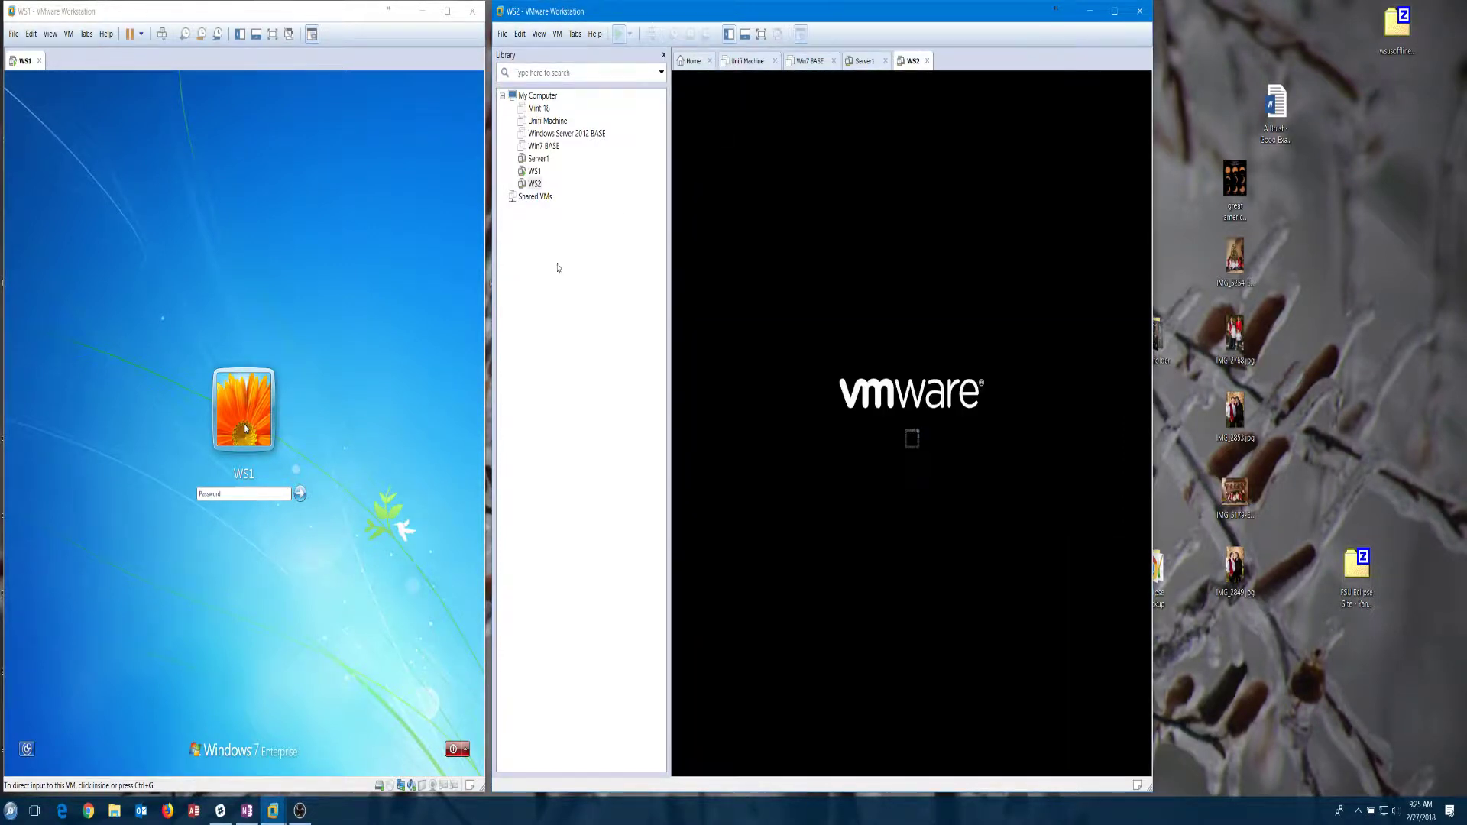
Step: Select Server1 and review its first network adapter's settings, leaving them unchanged
left_click(538, 159)
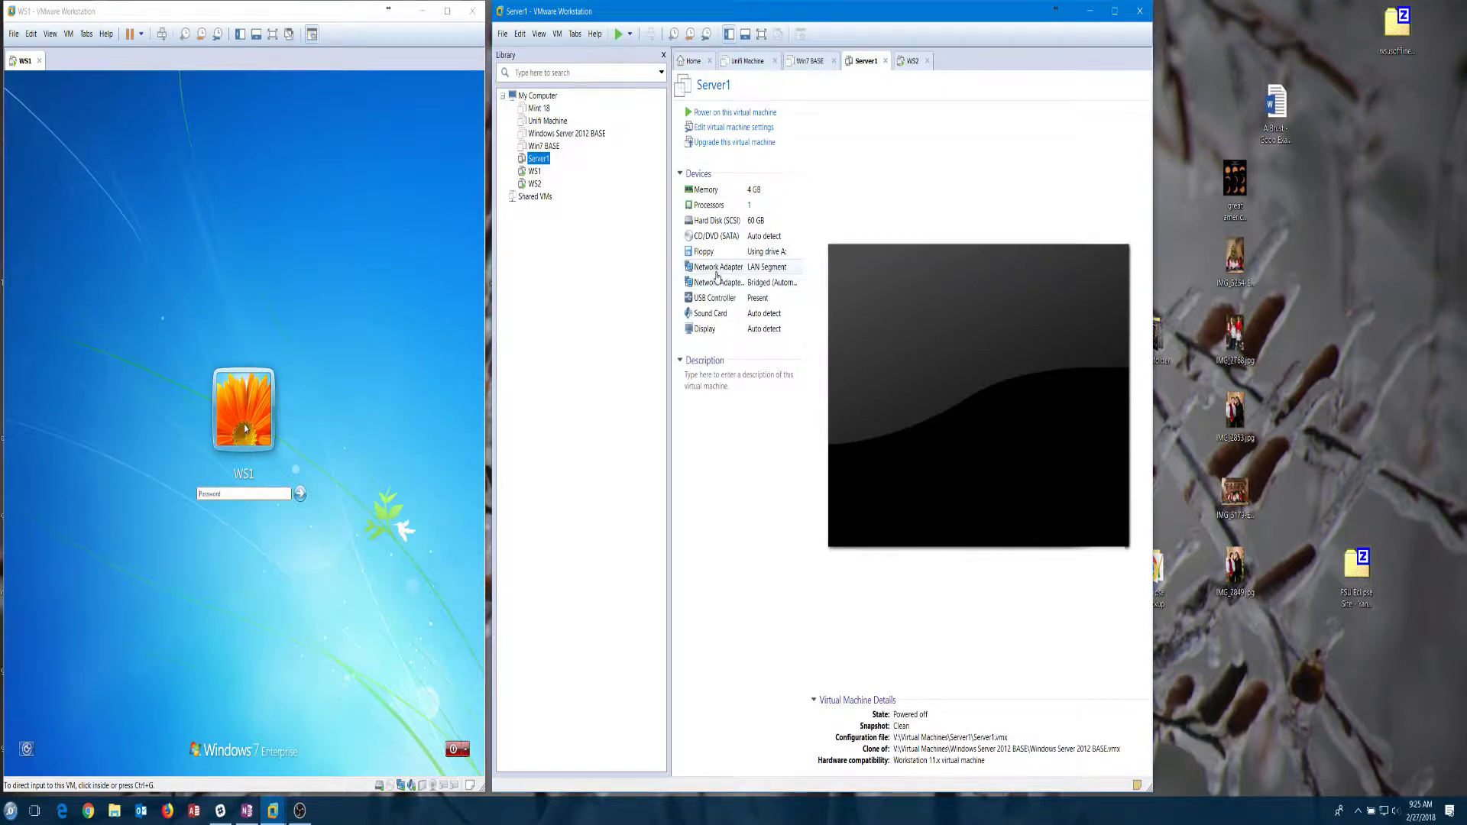
left_click(712, 274)
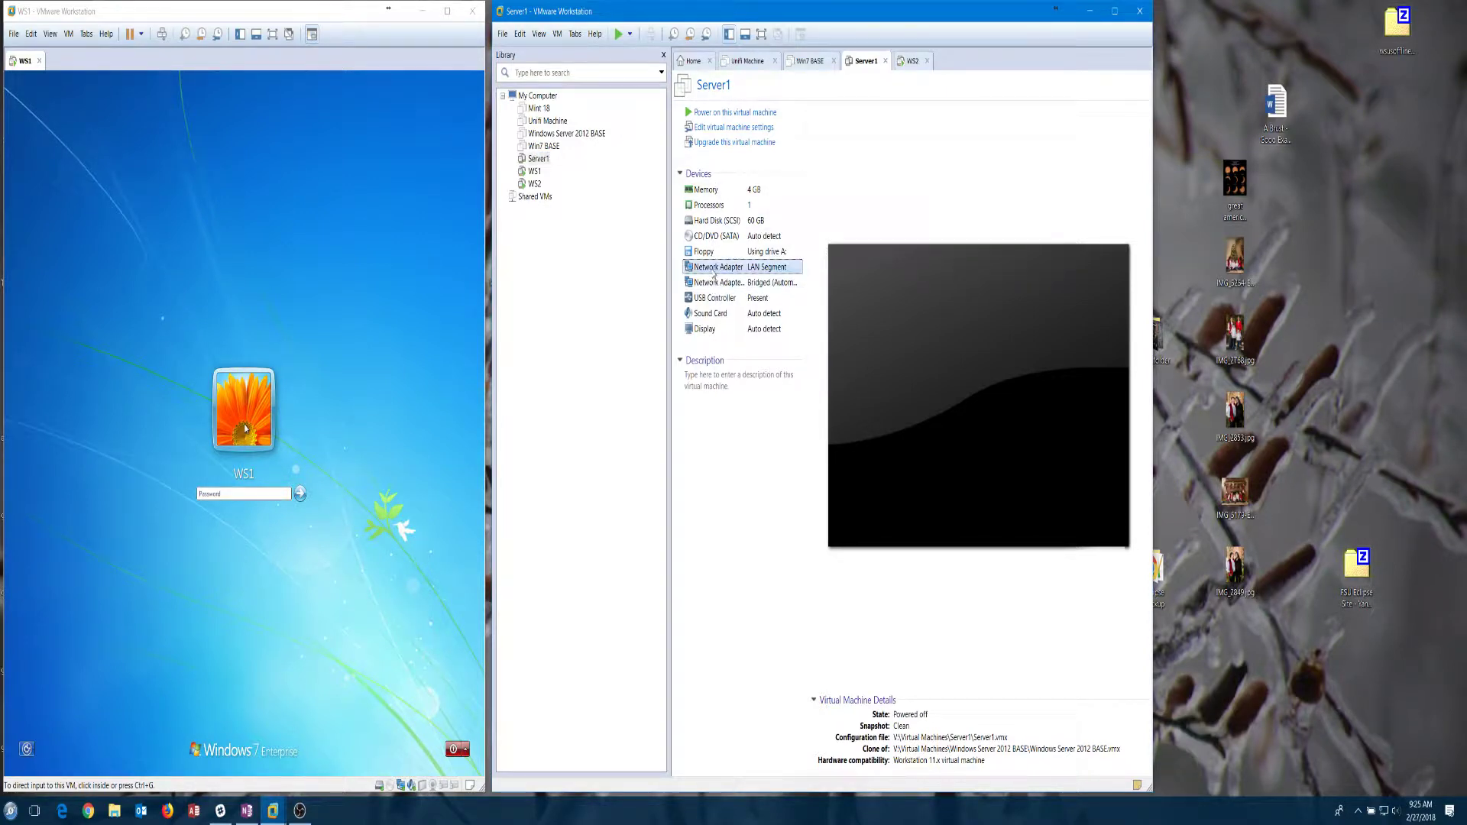
double_click(712, 274)
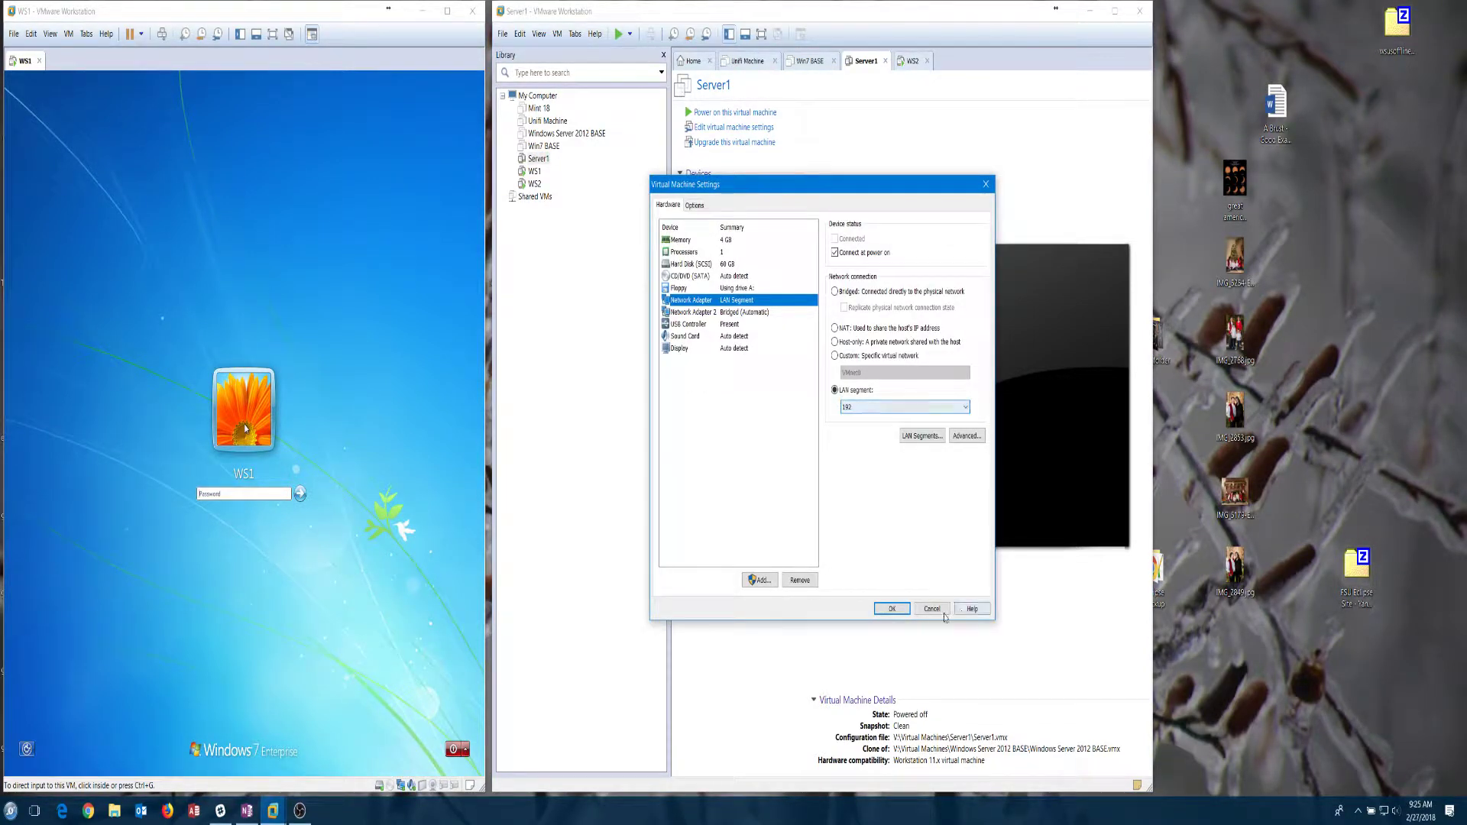
left_click(945, 612)
Step: Put Network Adapter 2 on the 172 LAN segment, power on Server1, and switch to WS2
left_click(723, 283)
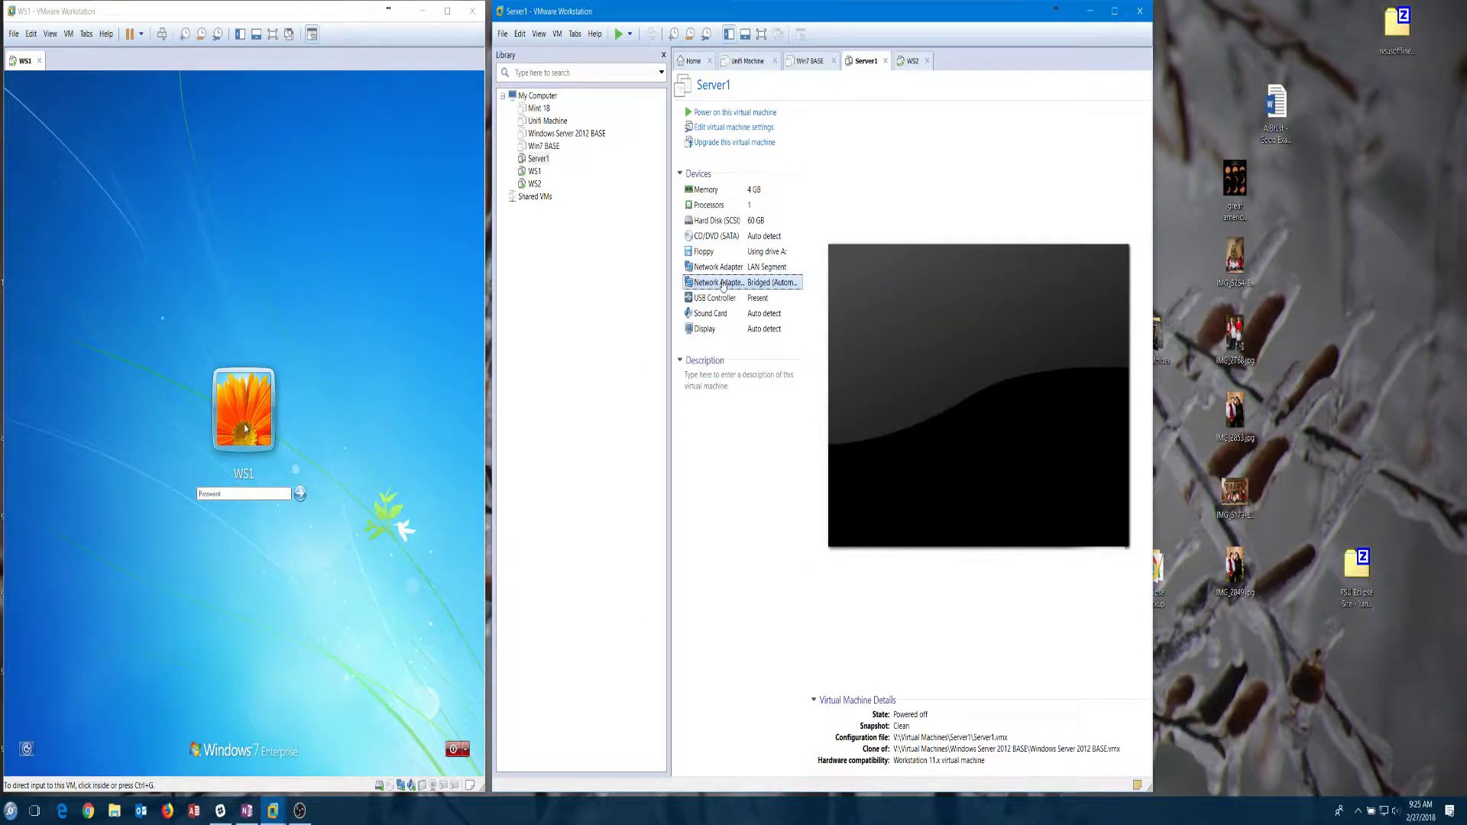
double_click(723, 283)
left_click(836, 390)
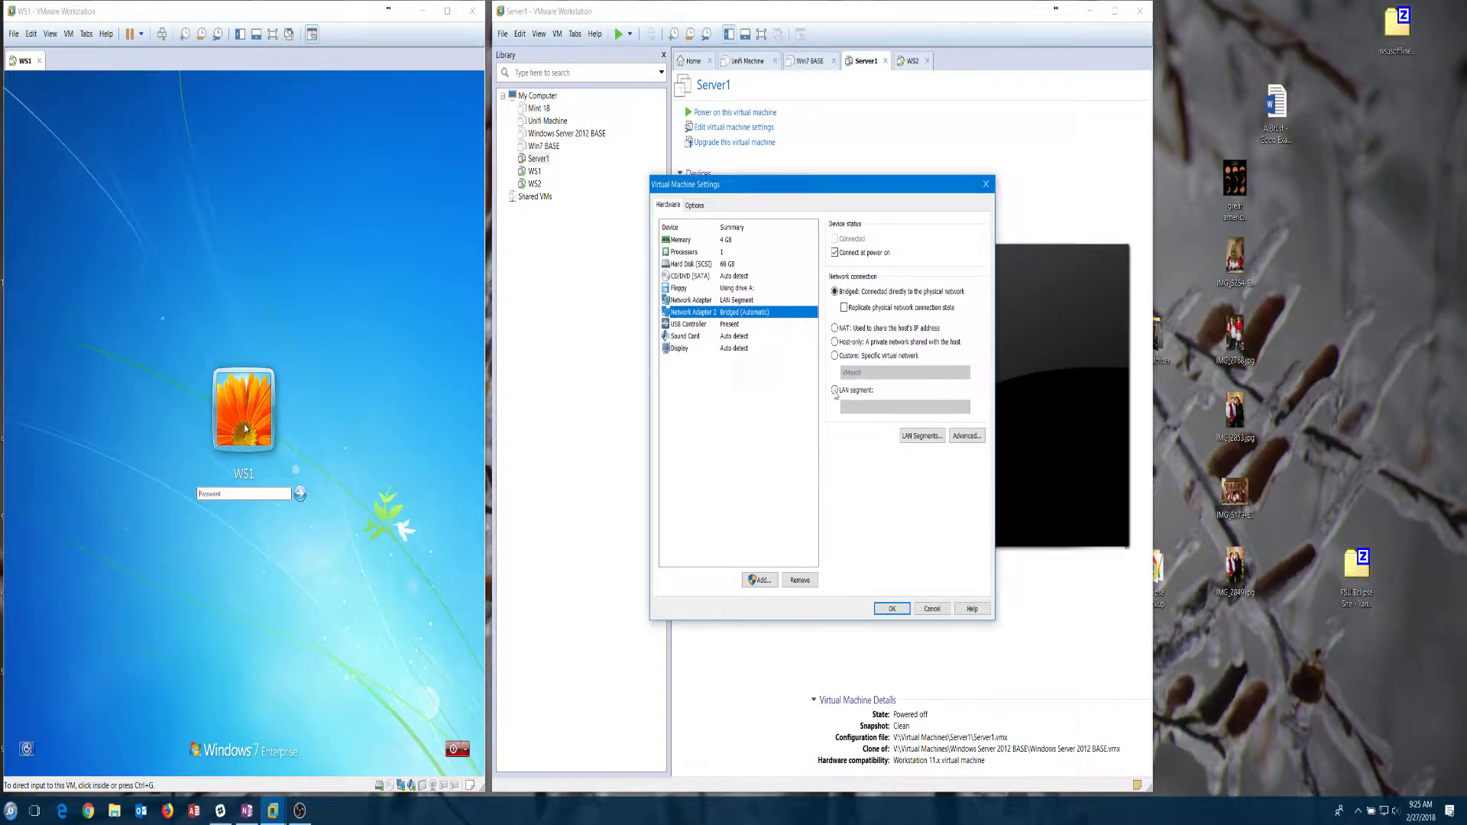
left_click(859, 408)
left_click(854, 484)
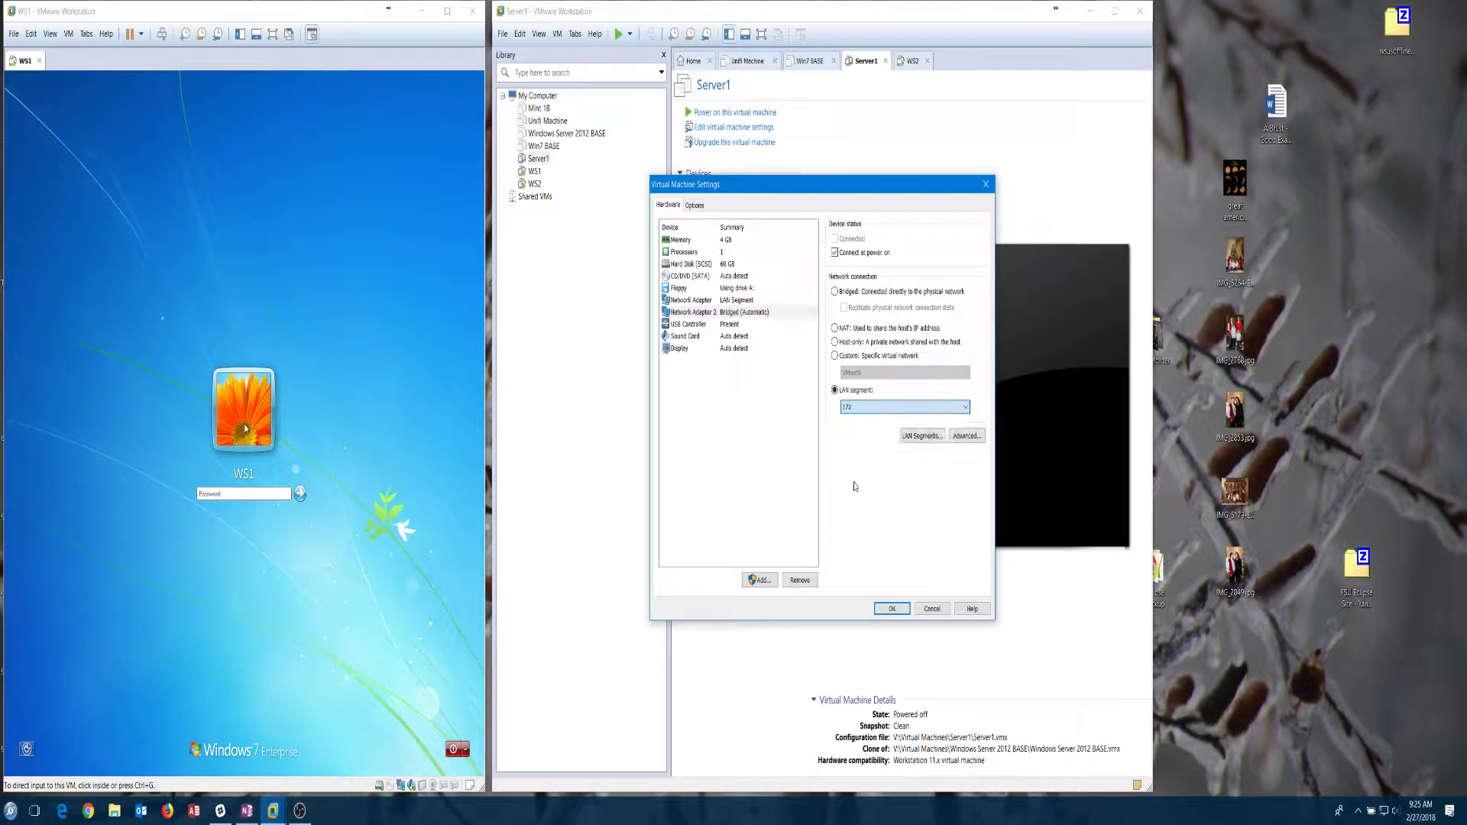
left_click(891, 609)
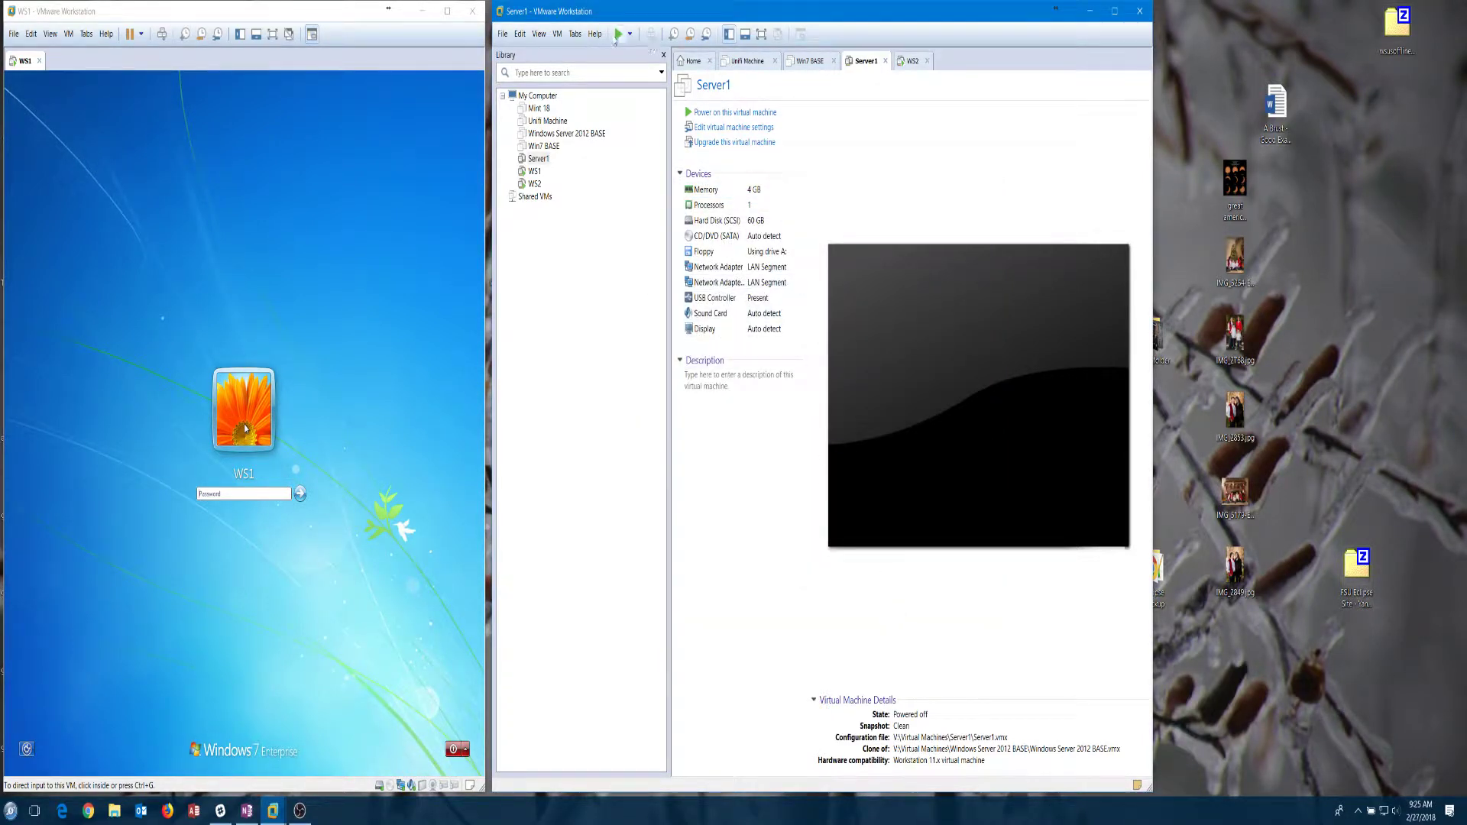
left_click(618, 35)
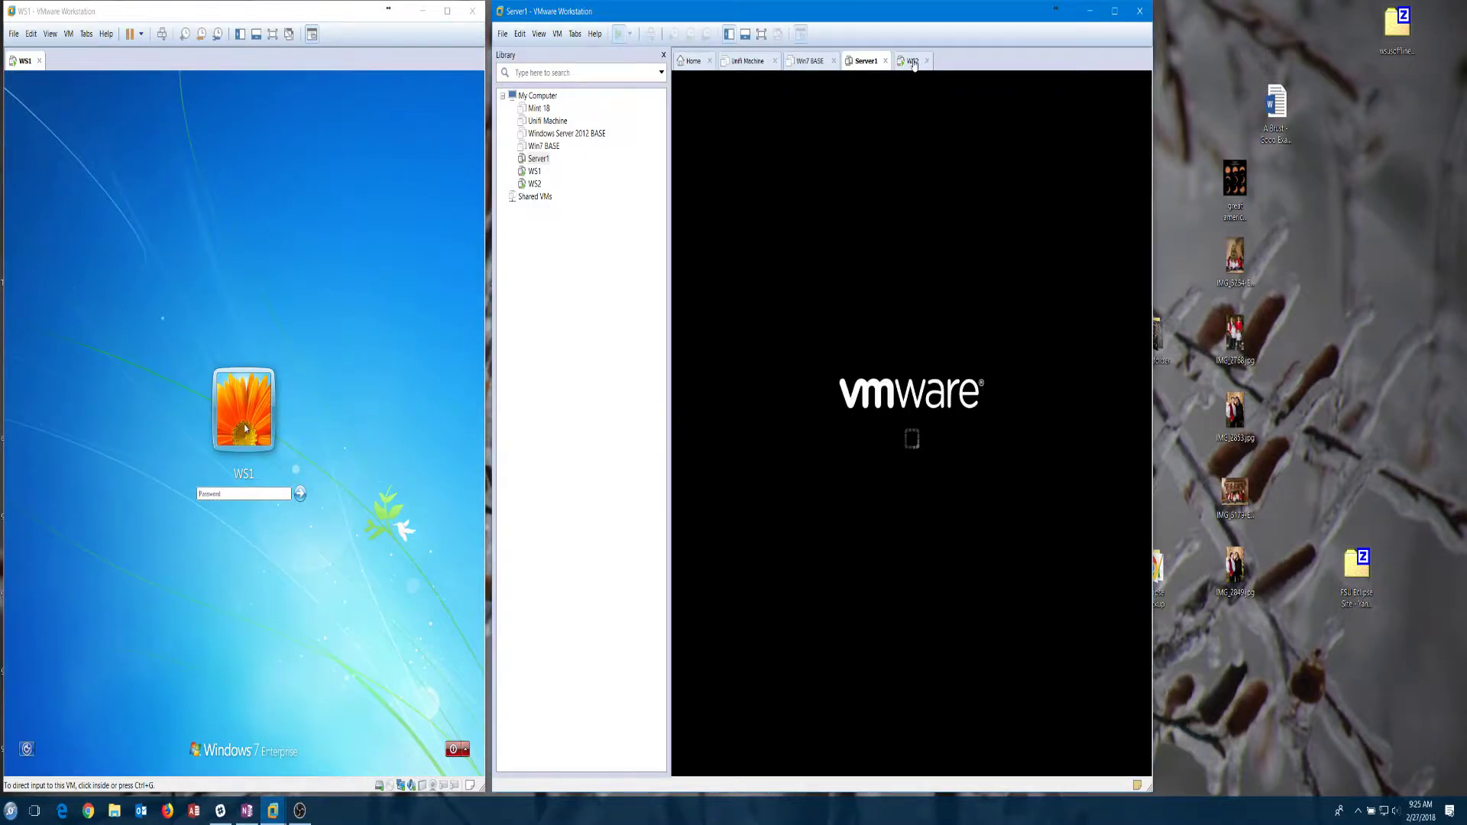
left_click(913, 61)
Step: Detach WS2 into its own window, hide both Library panes, and snap WS2 to the right third
left_click_drag(904, 63, 1285, 100)
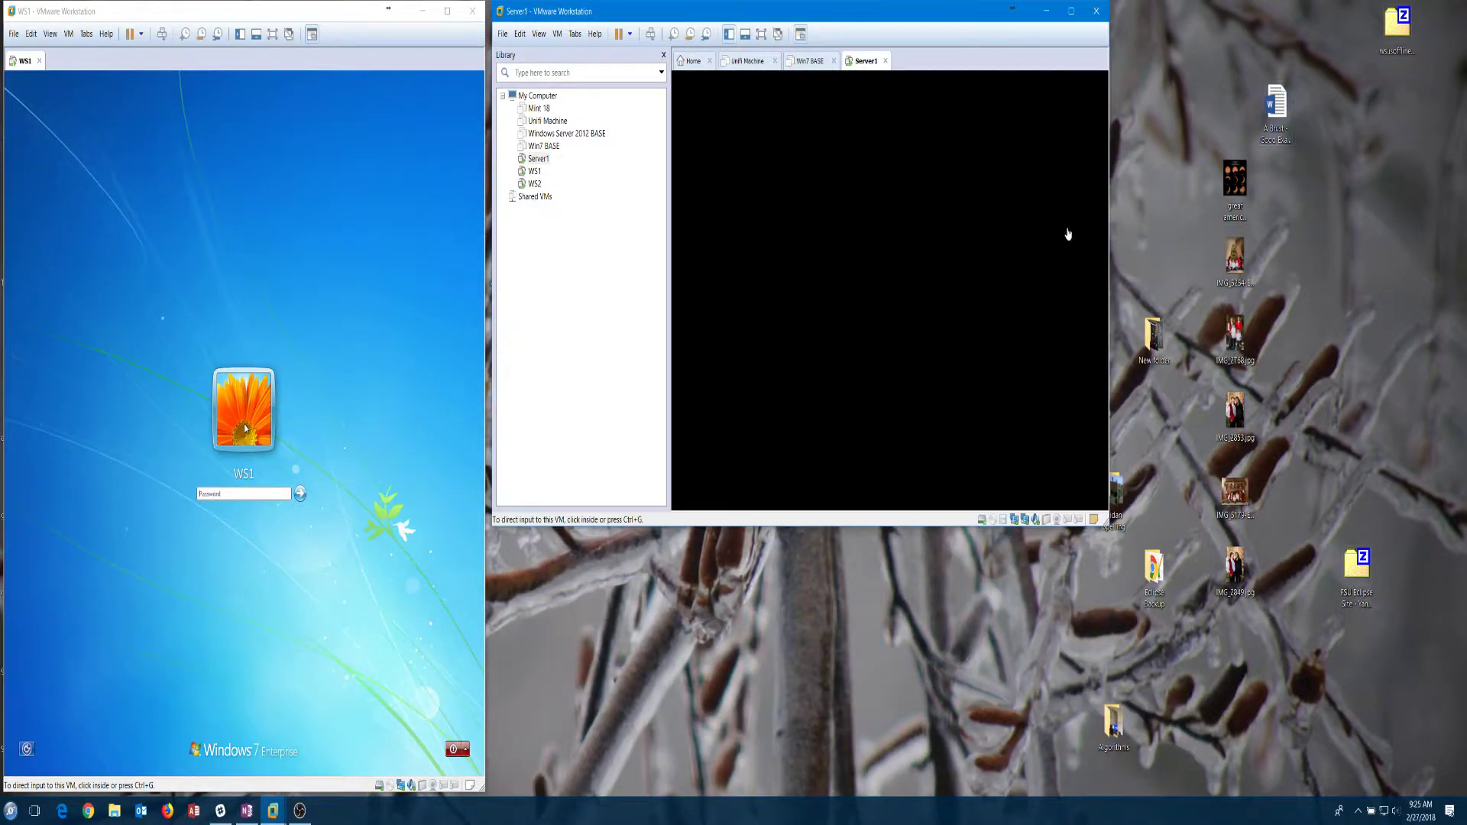
left_click(663, 55)
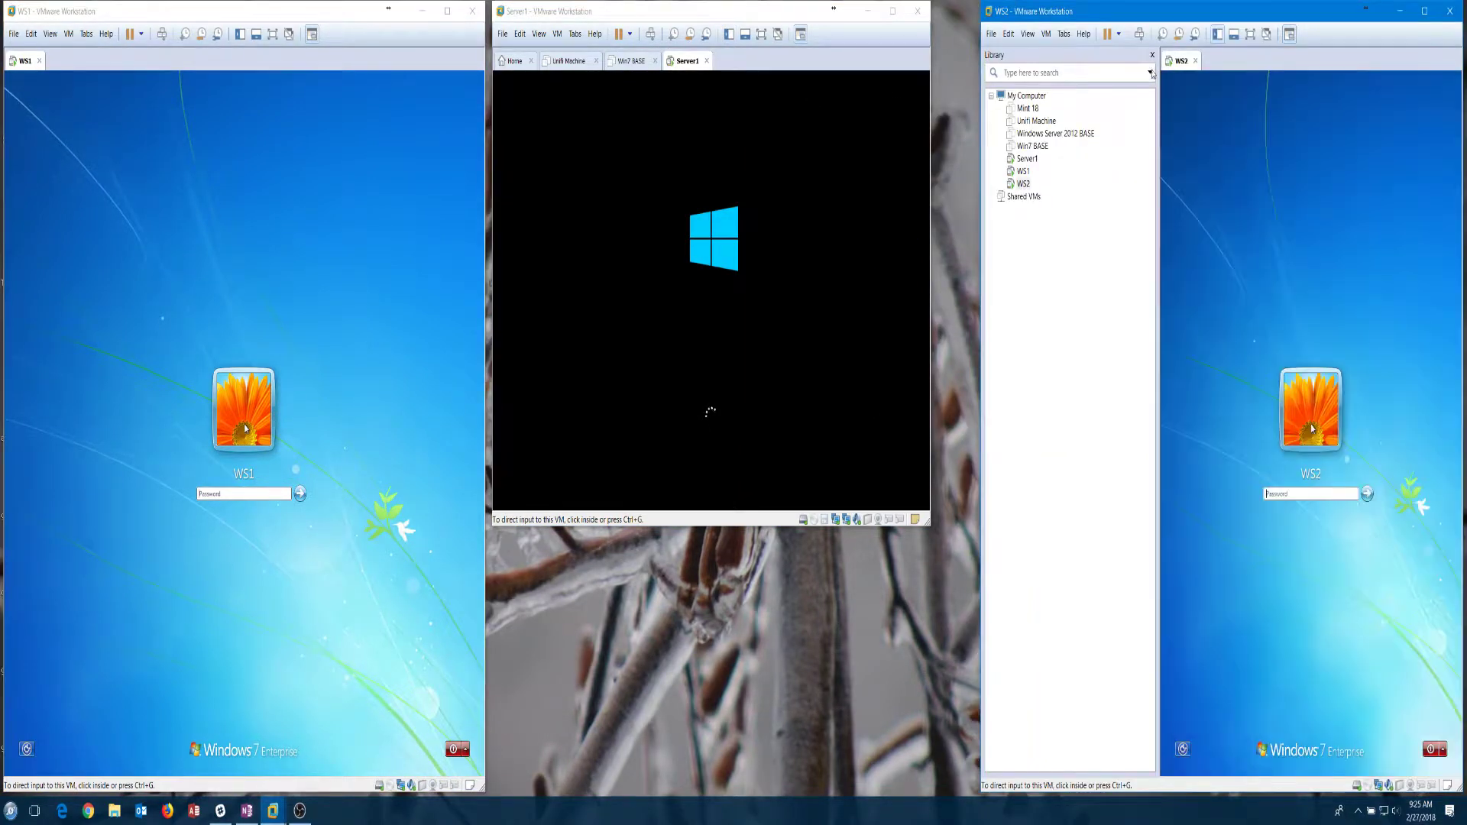
left_click(1152, 56)
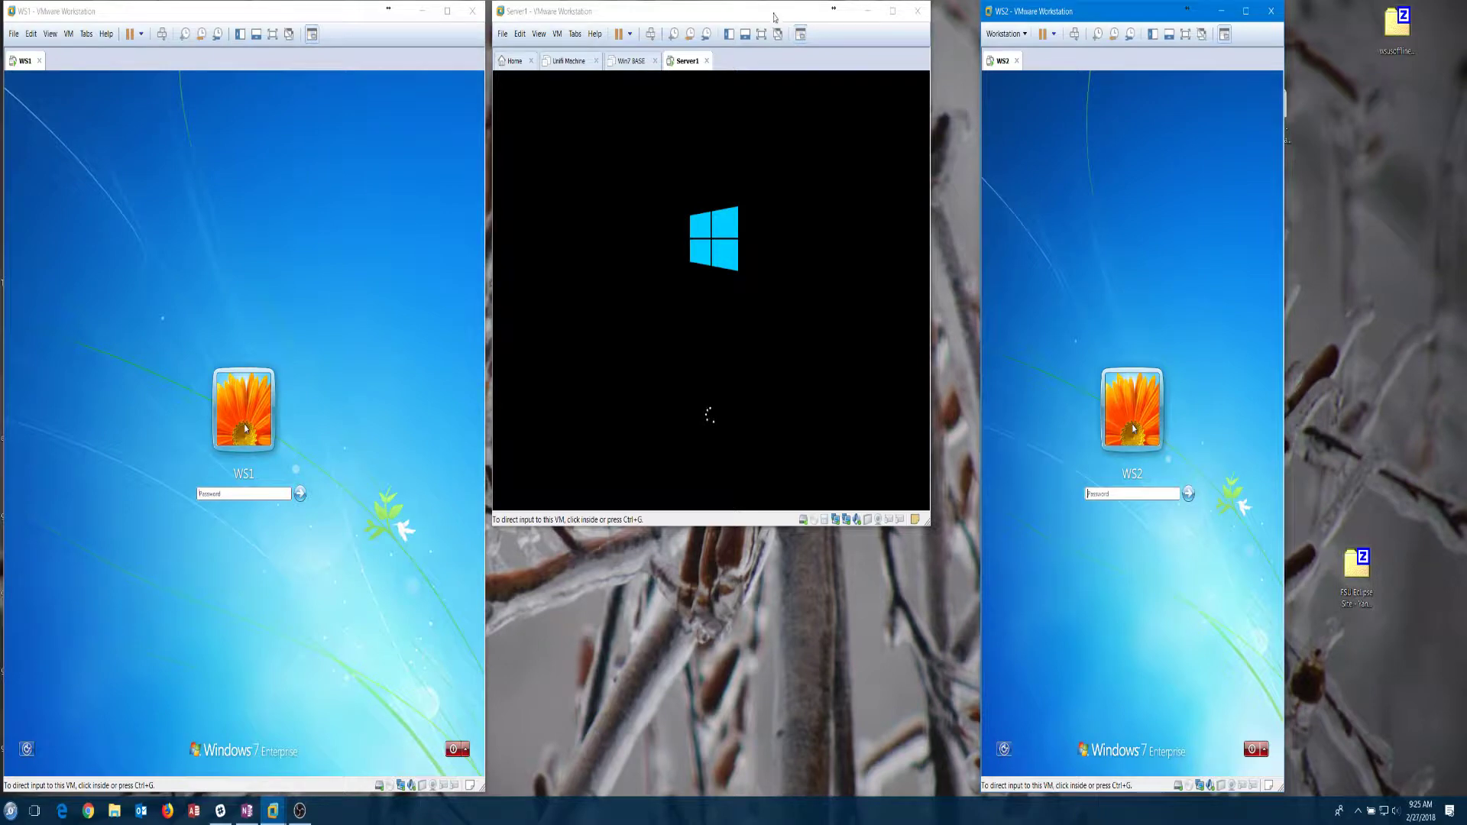
left_click_drag(1093, 22, 1207, 23)
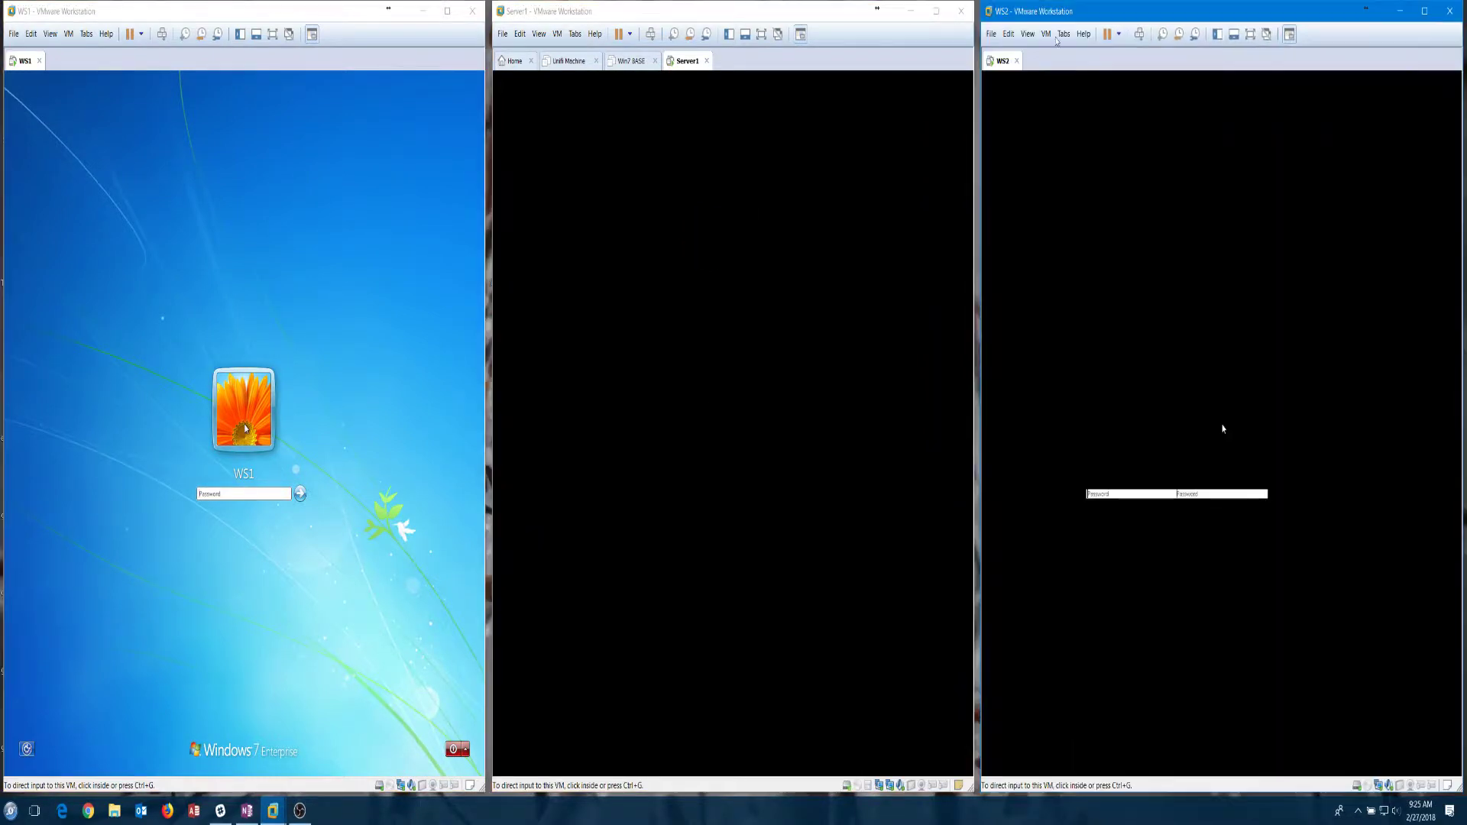
Step: Sign in to WS2 and WS1 with their account passwords
left_click(1226, 495)
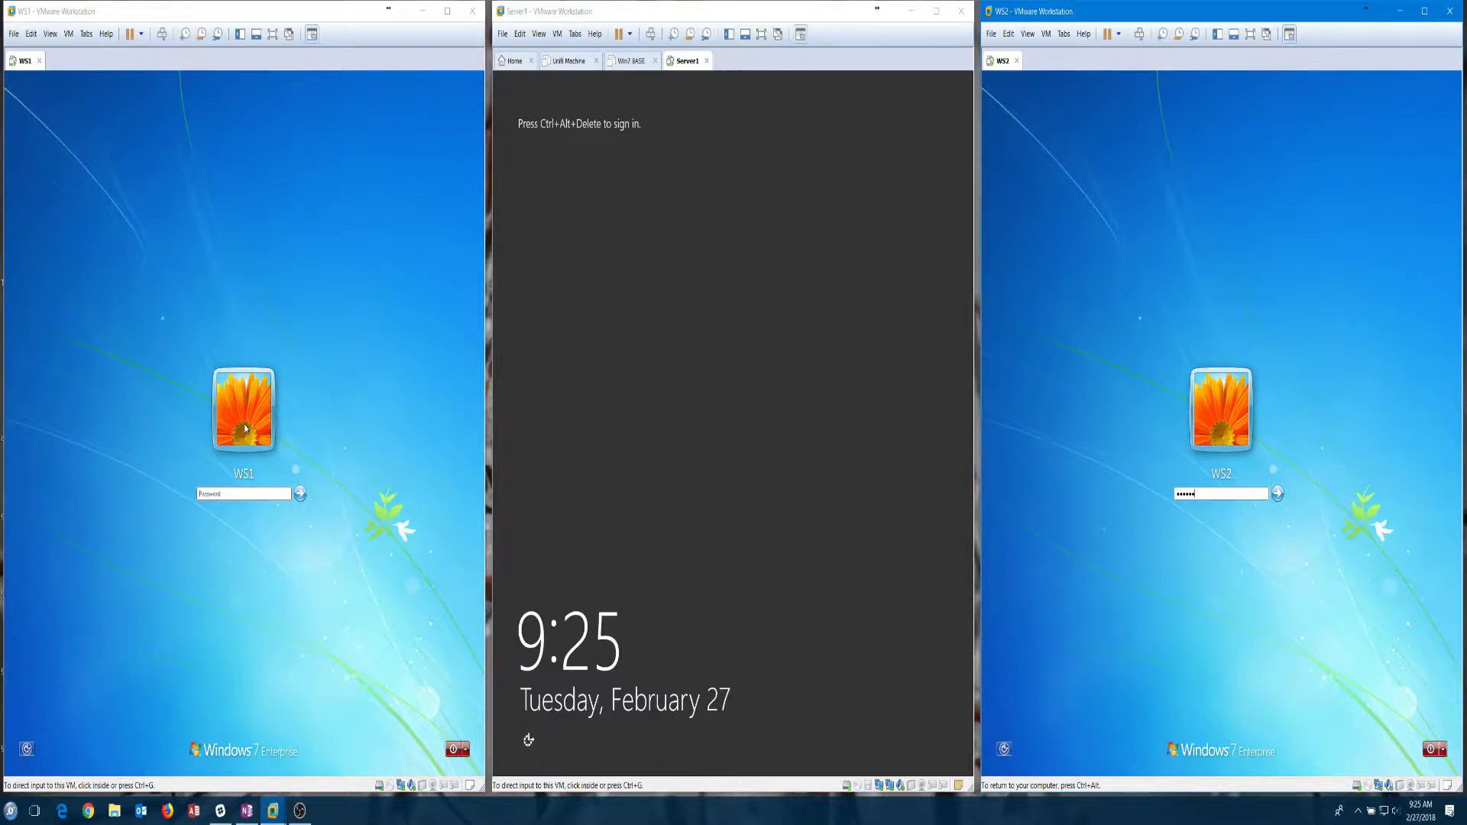
key("Return")
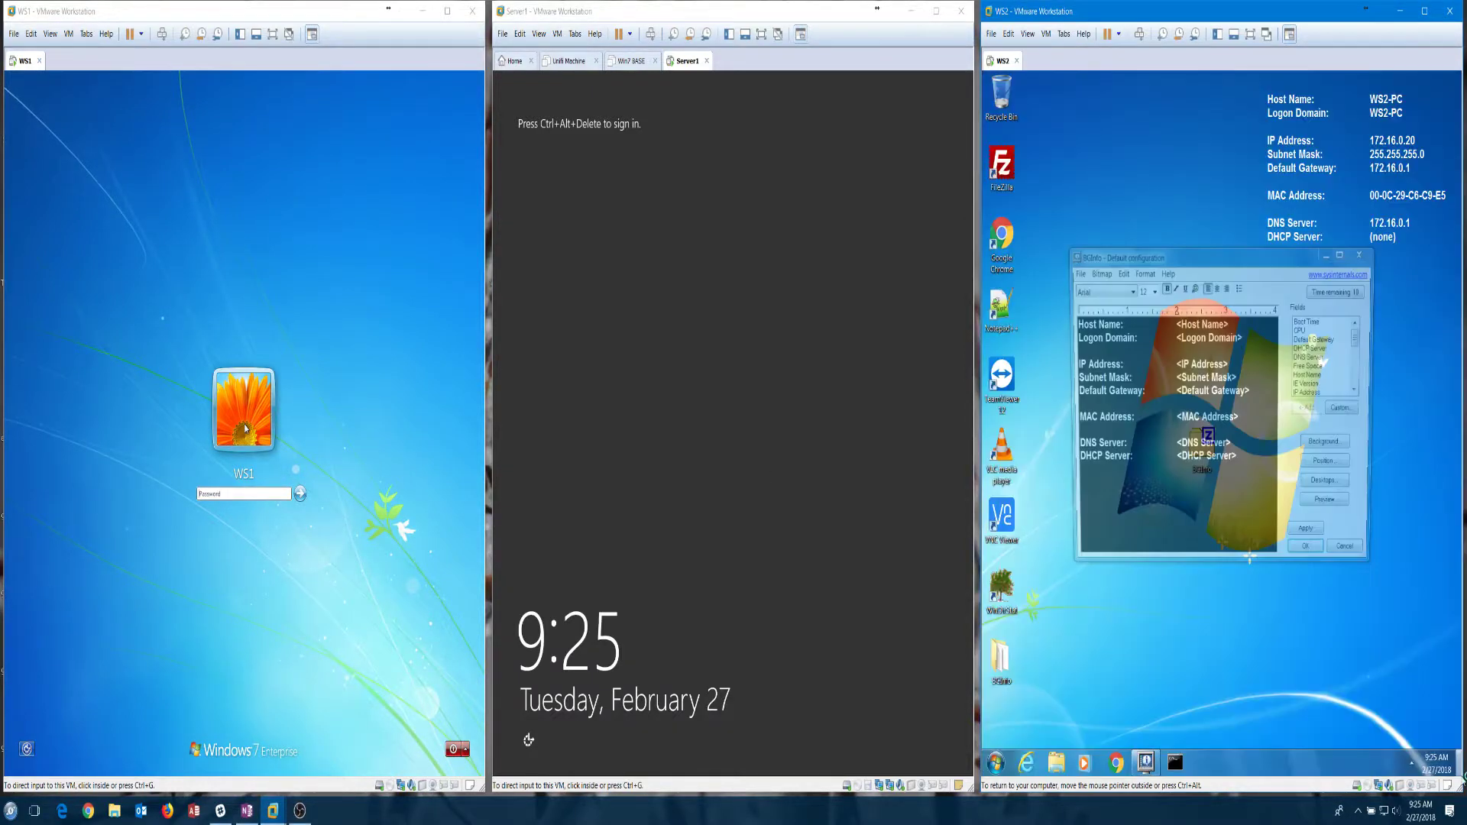
left_click(237, 496)
type("•••")
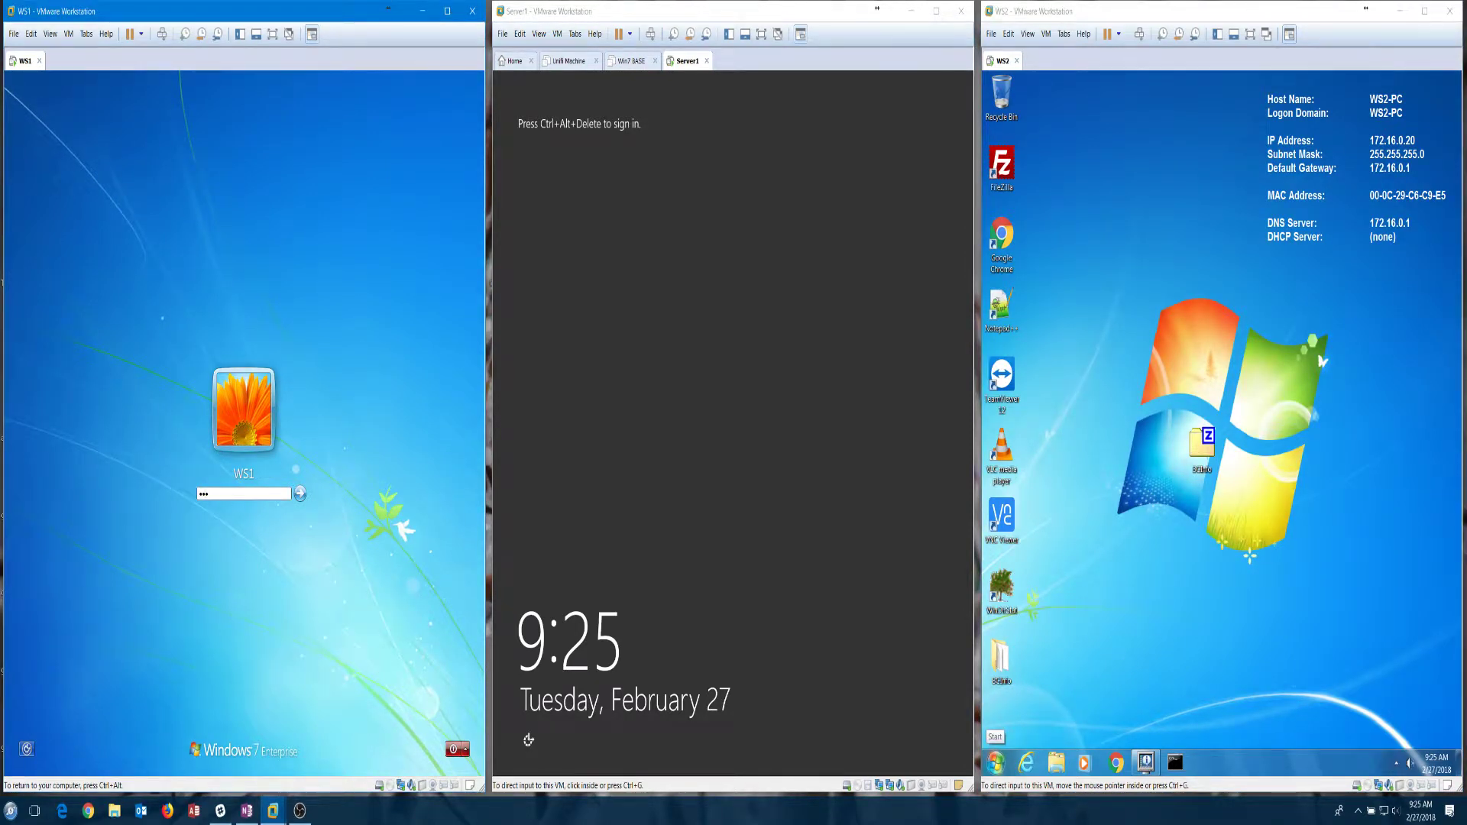
type("•••••")
key("Return")
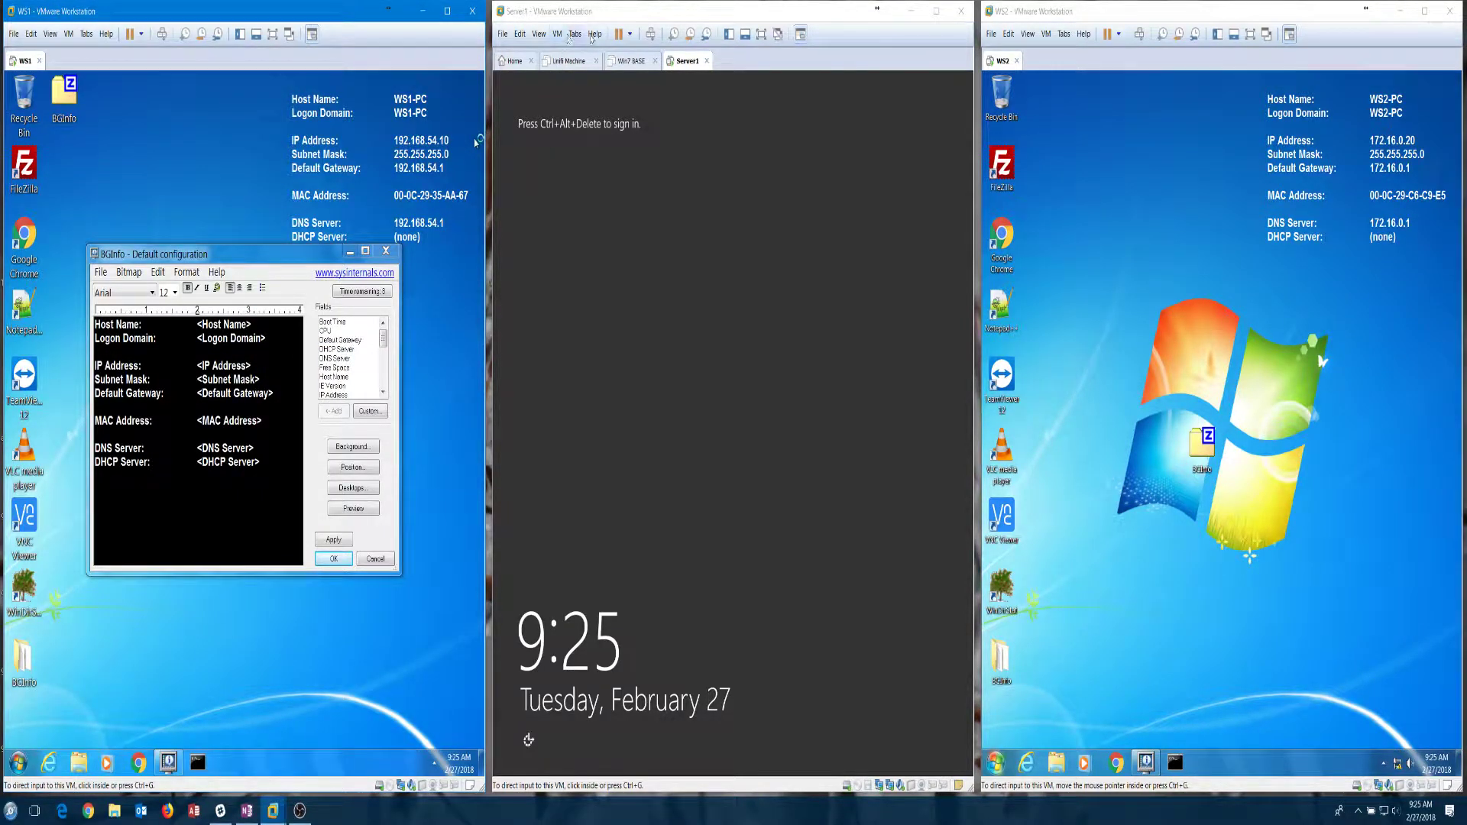
Step: Sign in to Server1 as Administrator, then release input back to the host
left_click(650, 33)
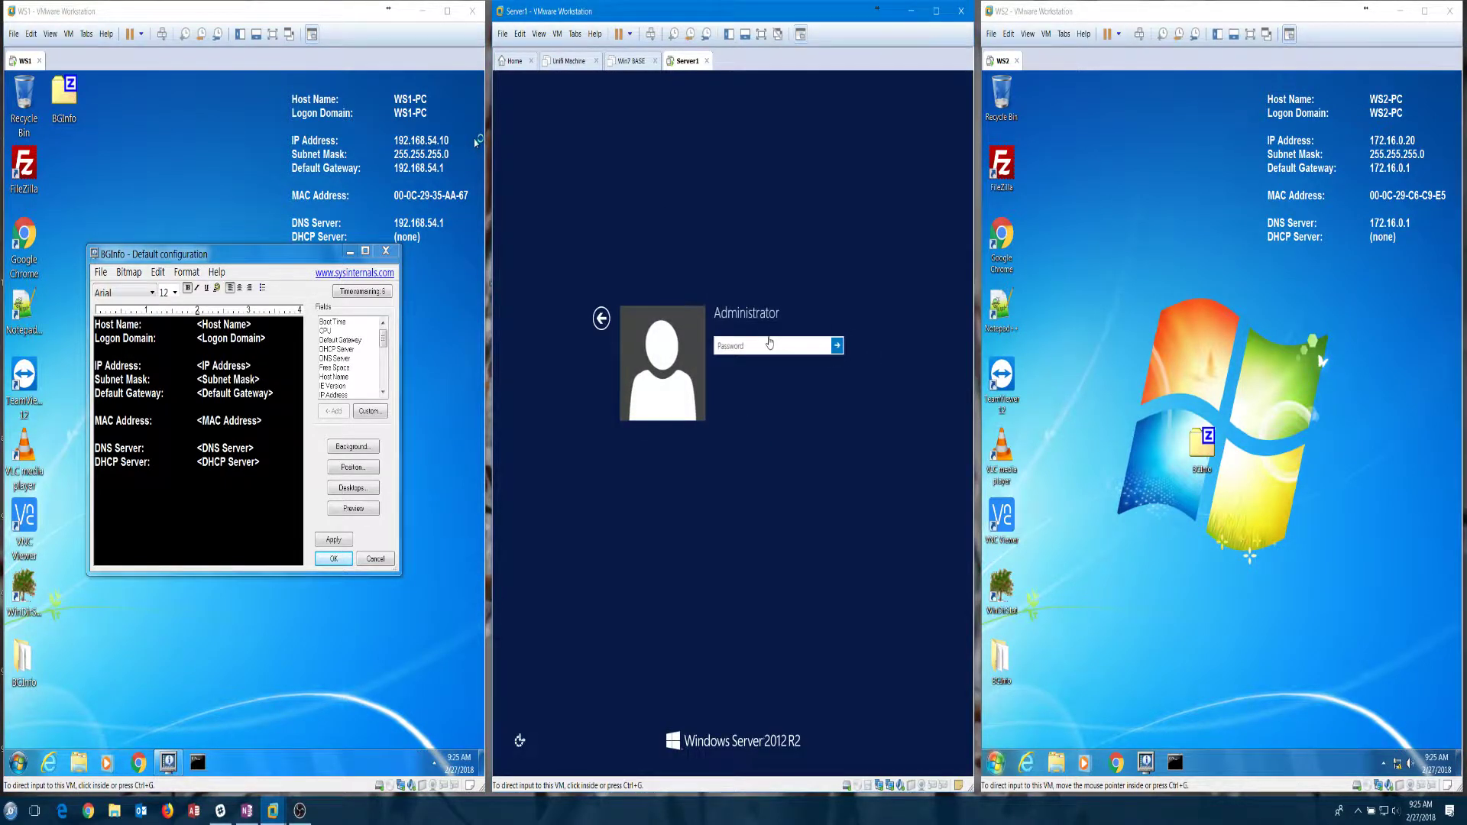
left_click(720, 412)
type("P")
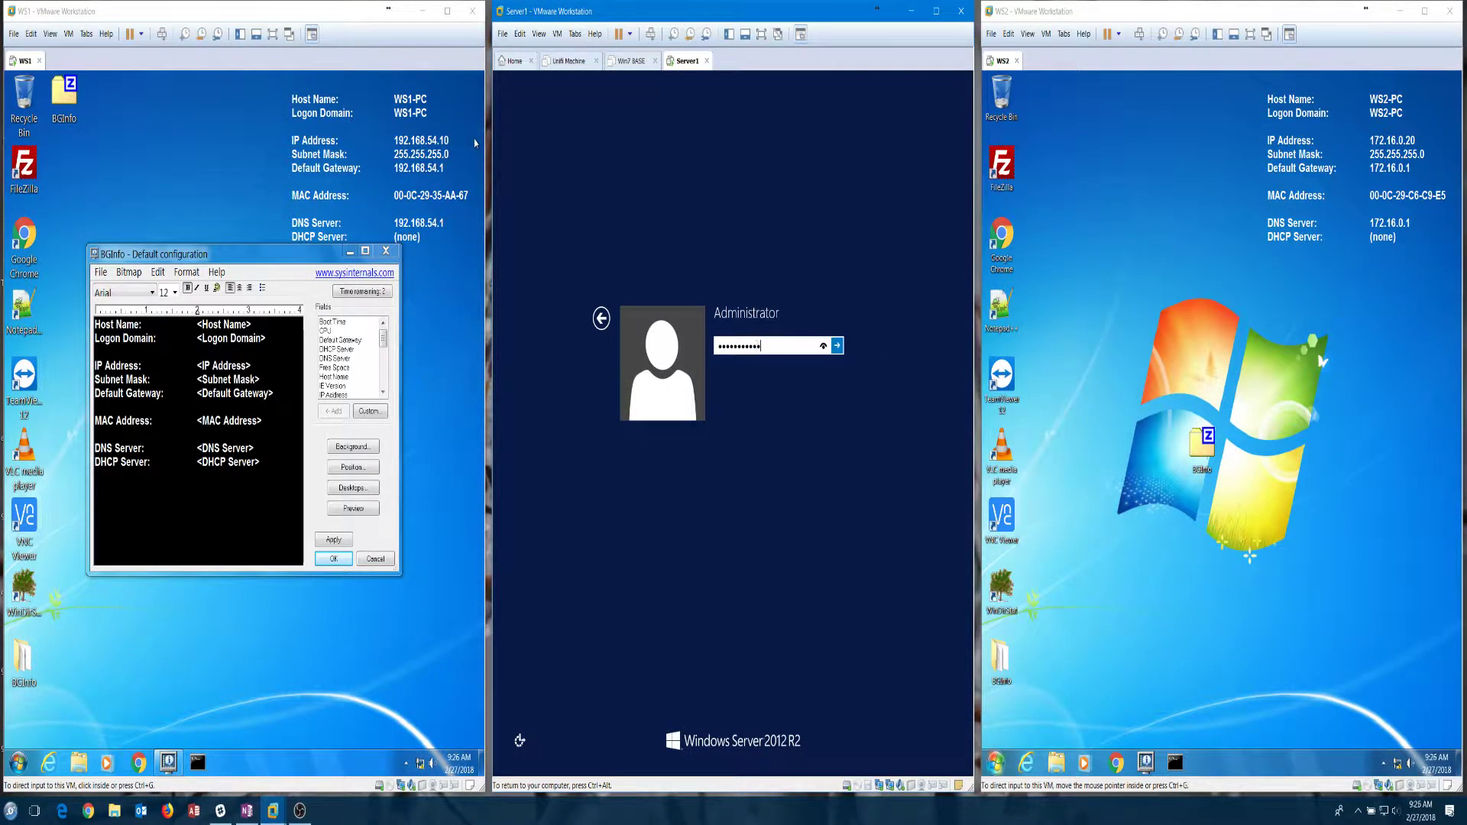
key("Return")
key("ctrl+alt")
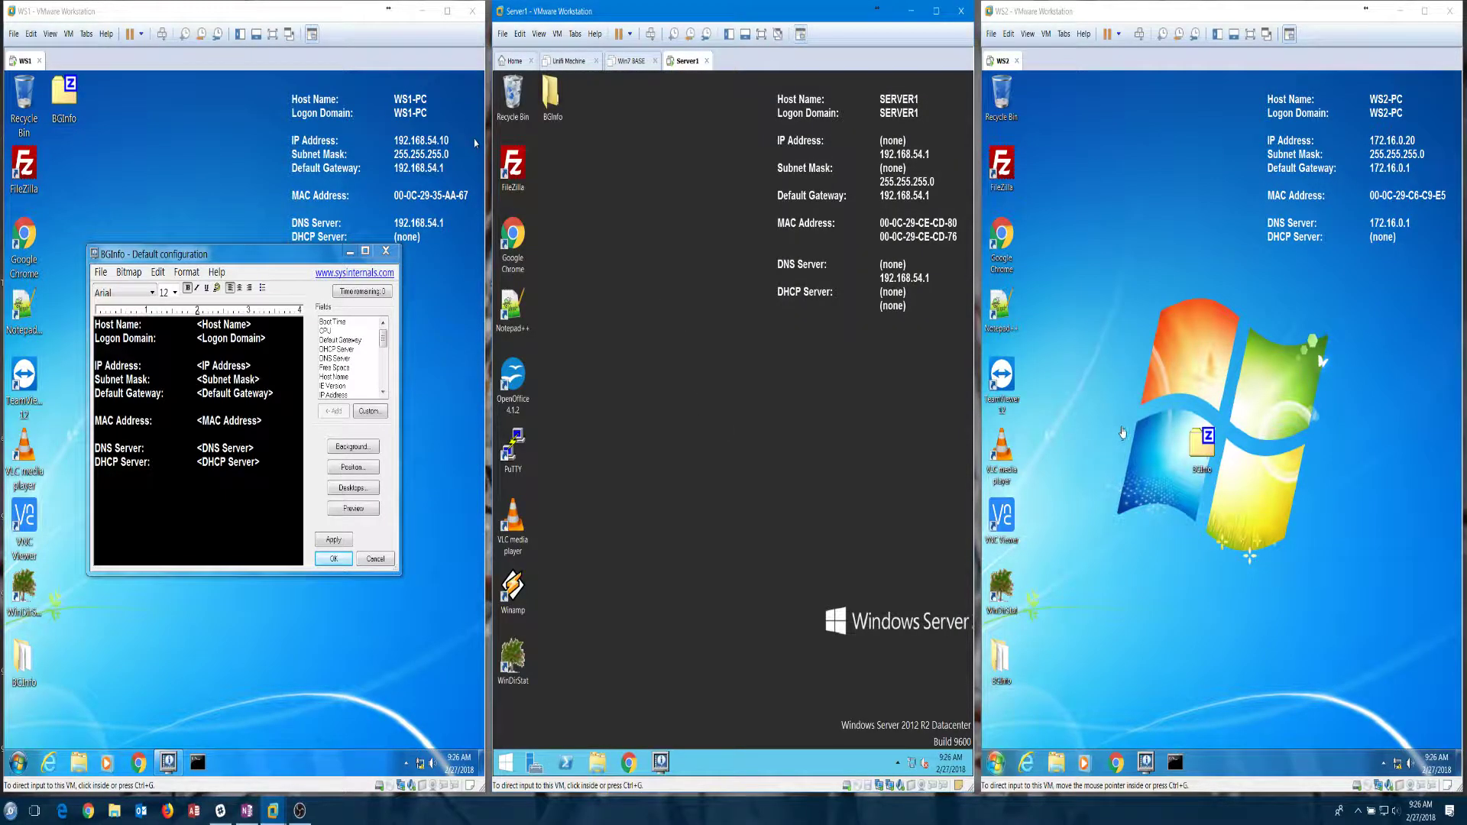
Step: Open a second Command Prompt in WS2 and start Command Prompt in WS1 from the taskbar
left_click(1177, 770)
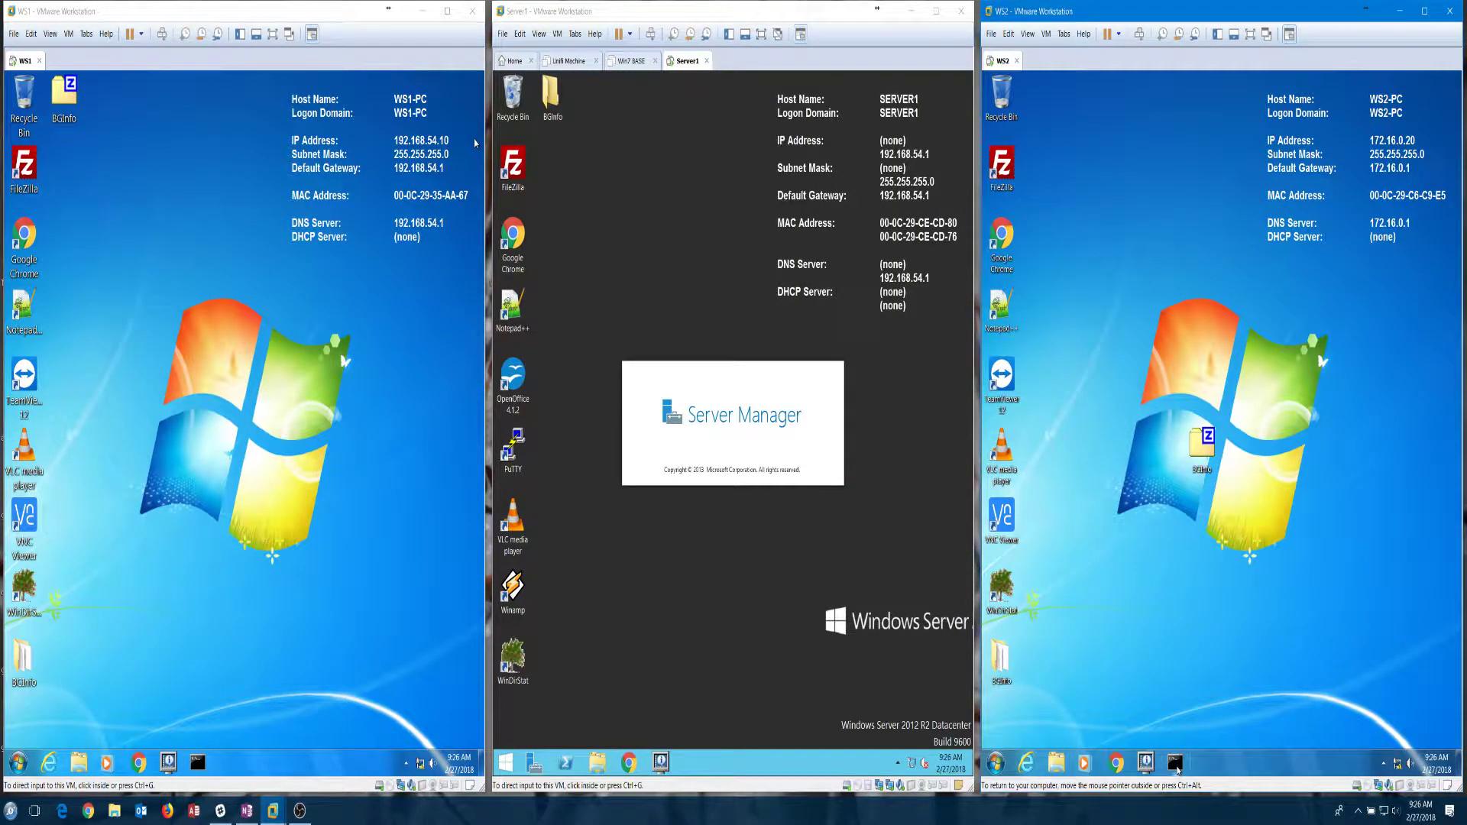
right_click(1176, 766)
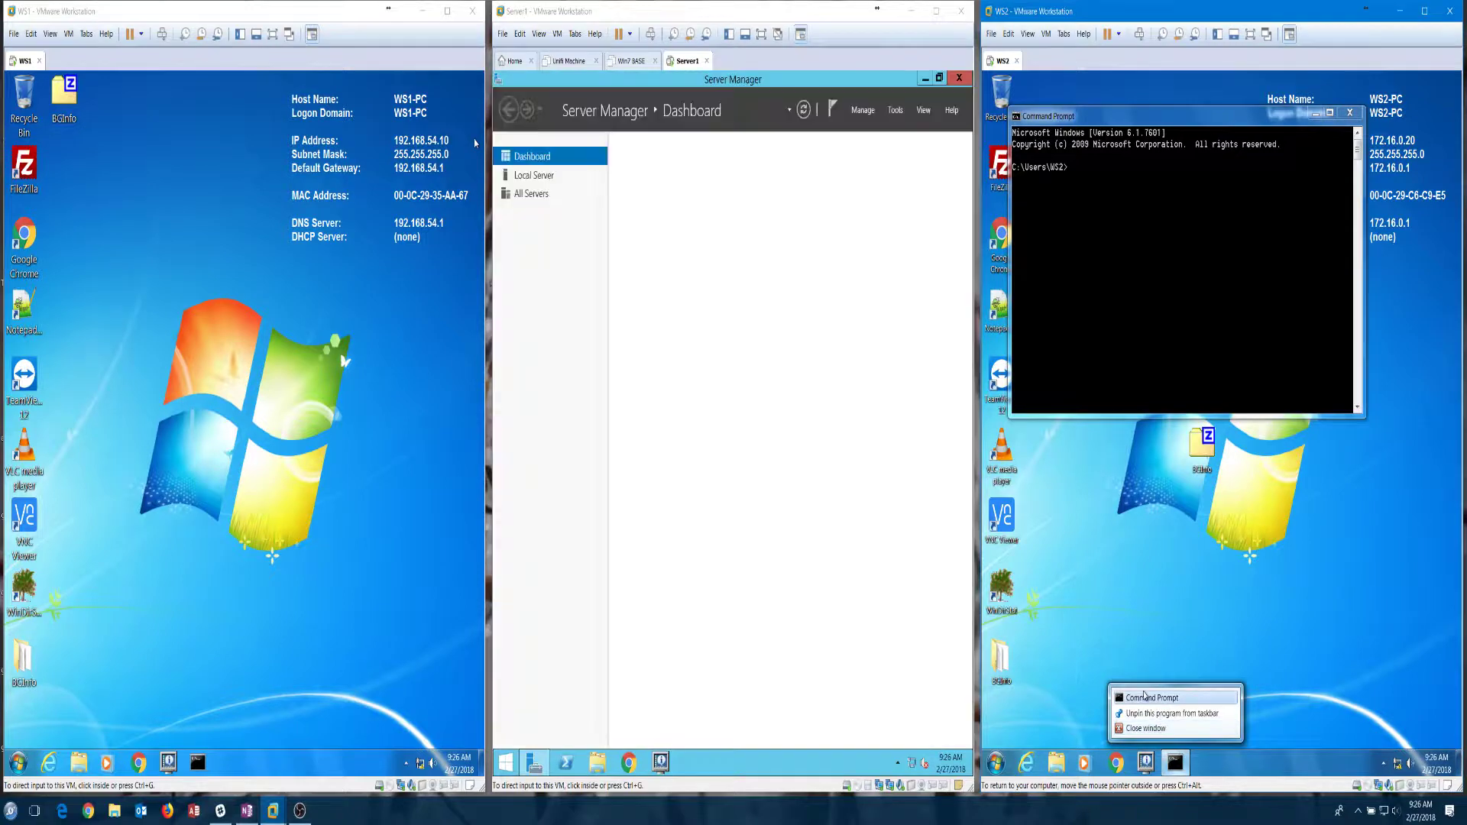
left_click(1152, 697)
left_click_drag(1221, 436, 1205, 427)
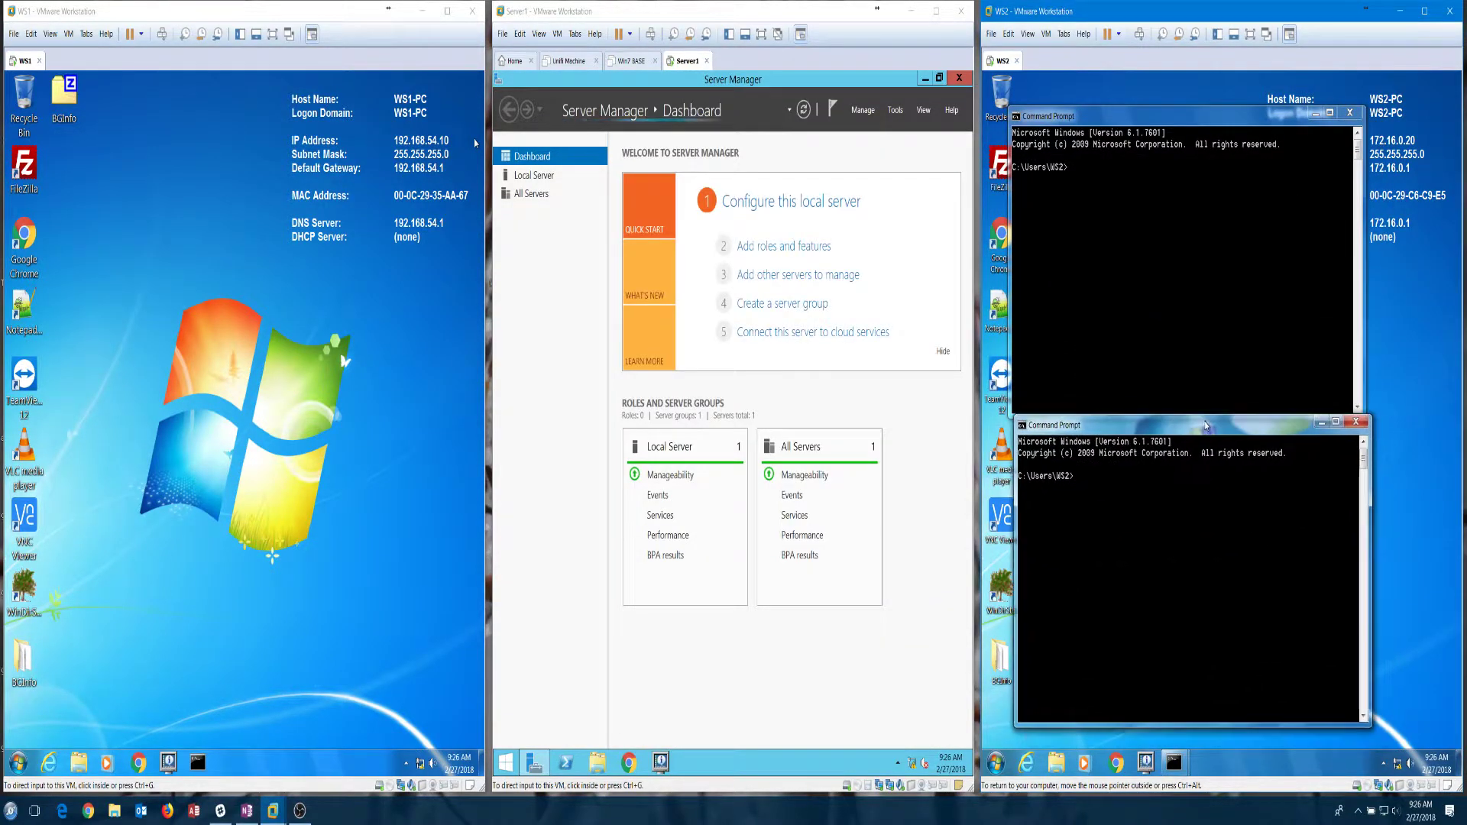
left_click(201, 763)
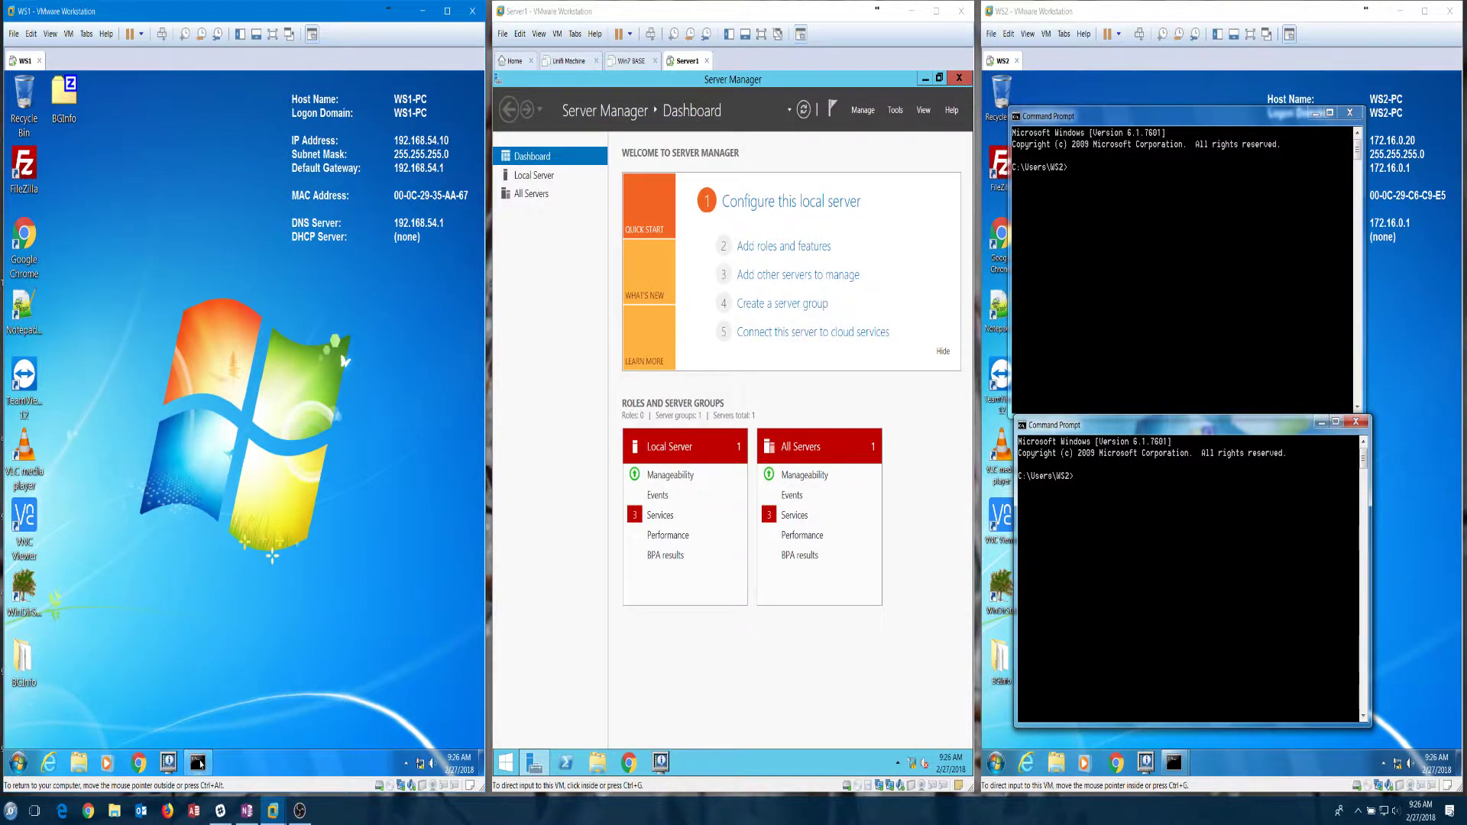
right_click(200, 763)
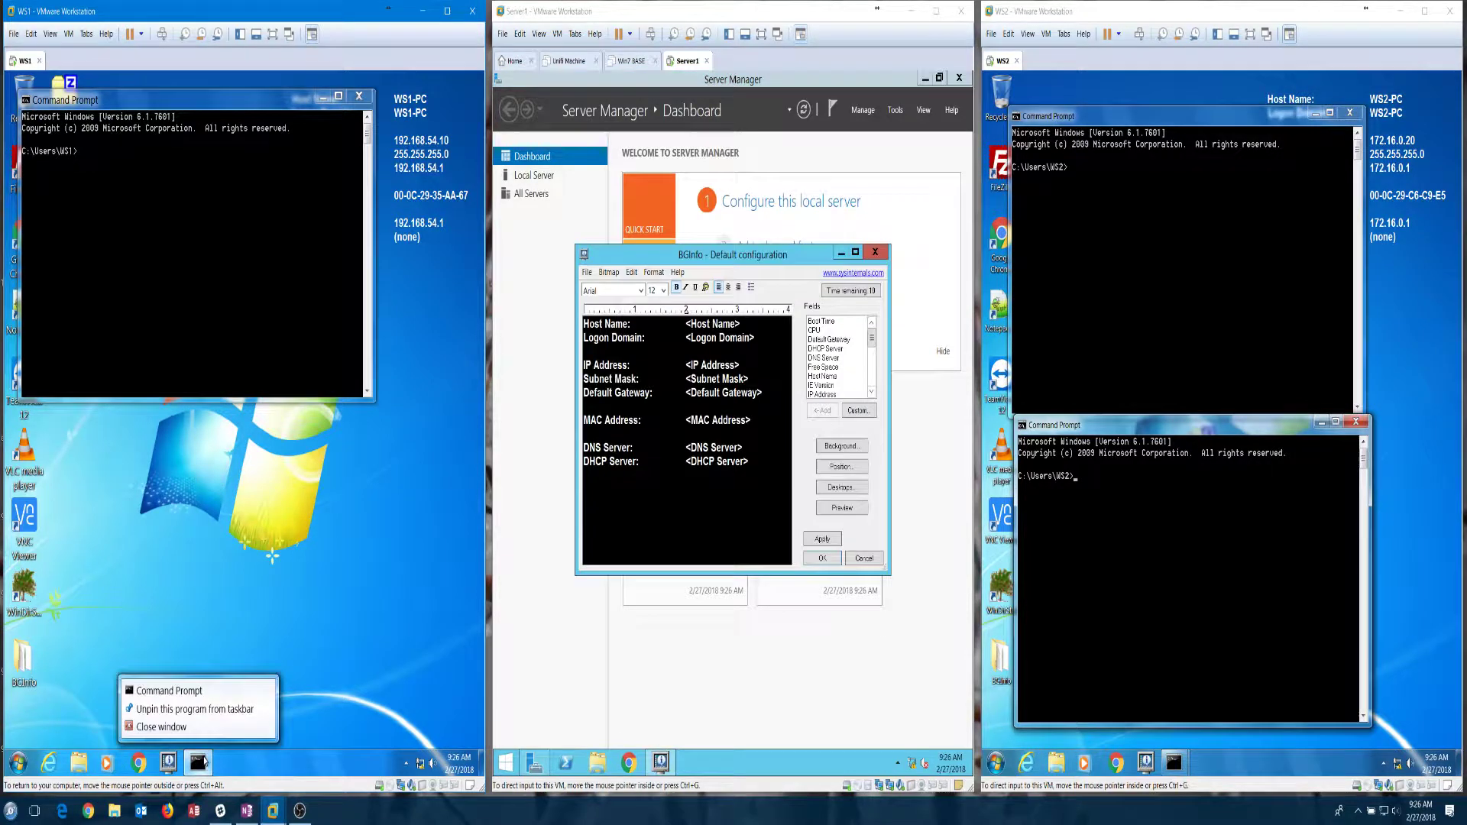
Step: In WS1, set up two Command Prompts running ping /t to 192.168.54.1 and 172.16.0.20
left_click(202, 693)
left_click_drag(279, 127, 295, 422)
left_click(219, 205)
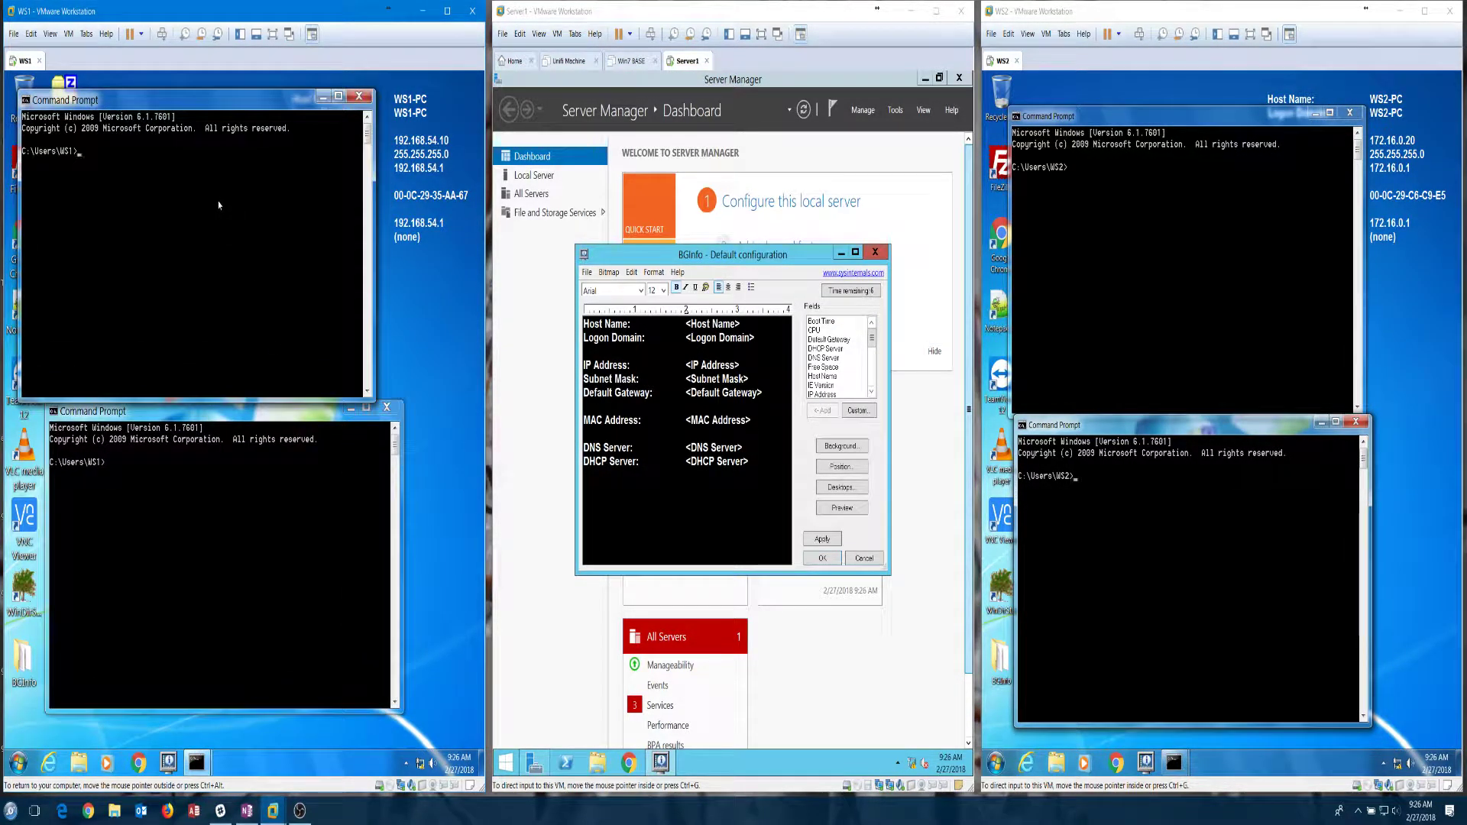
type("ping 192.168.54.1")
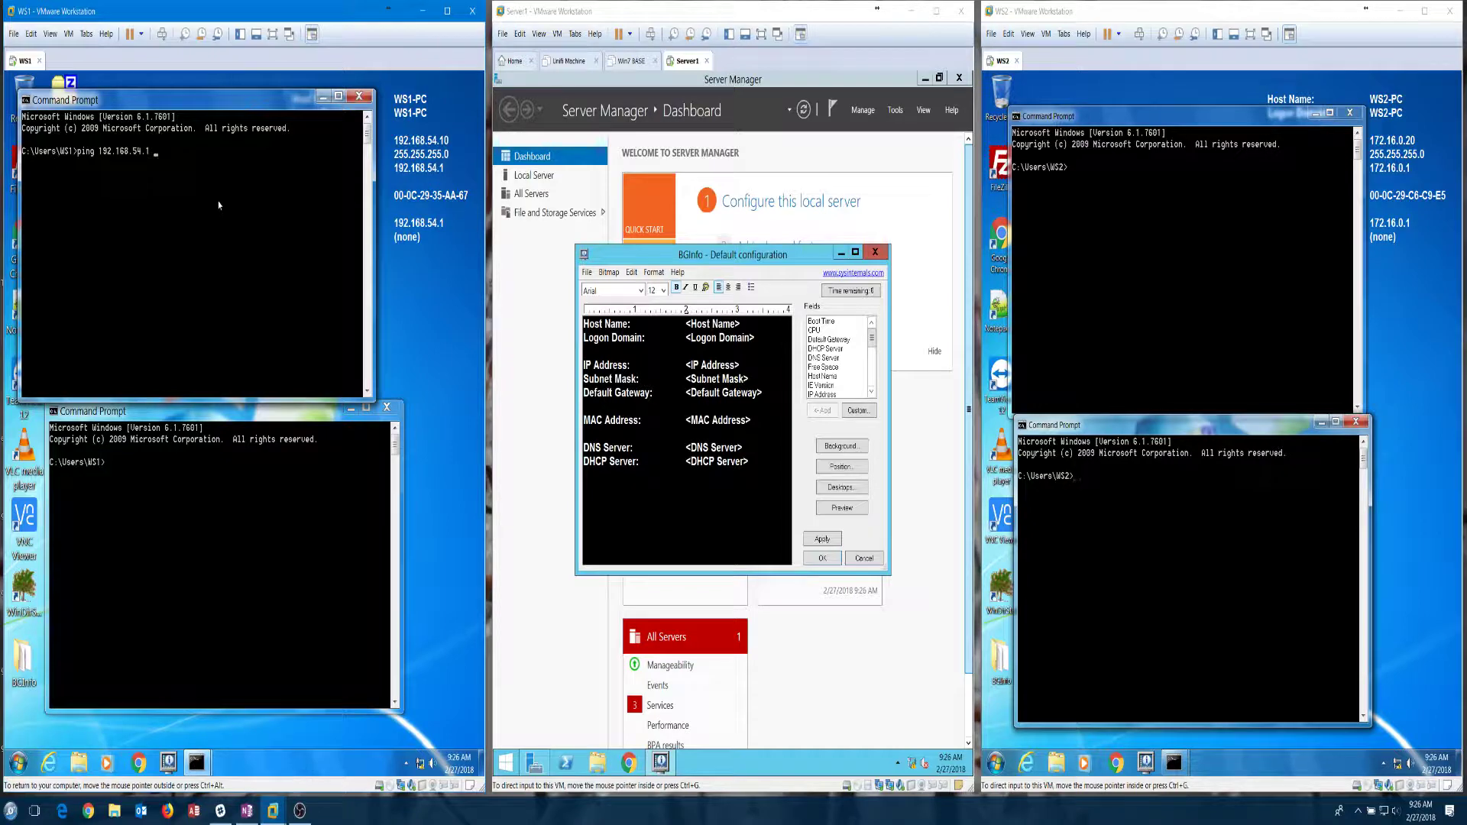
type(" /t")
key("Return")
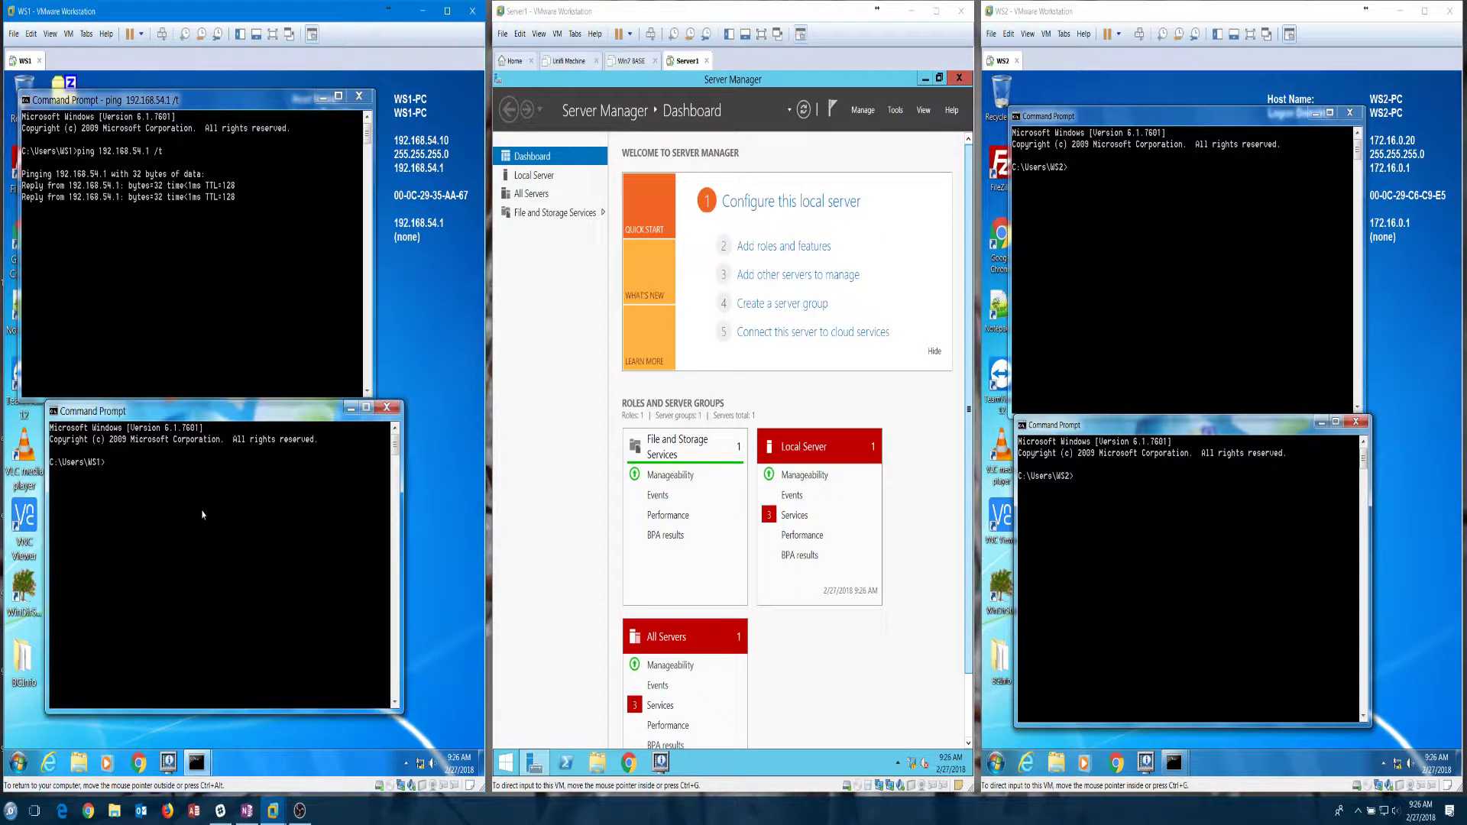
type("ng ")
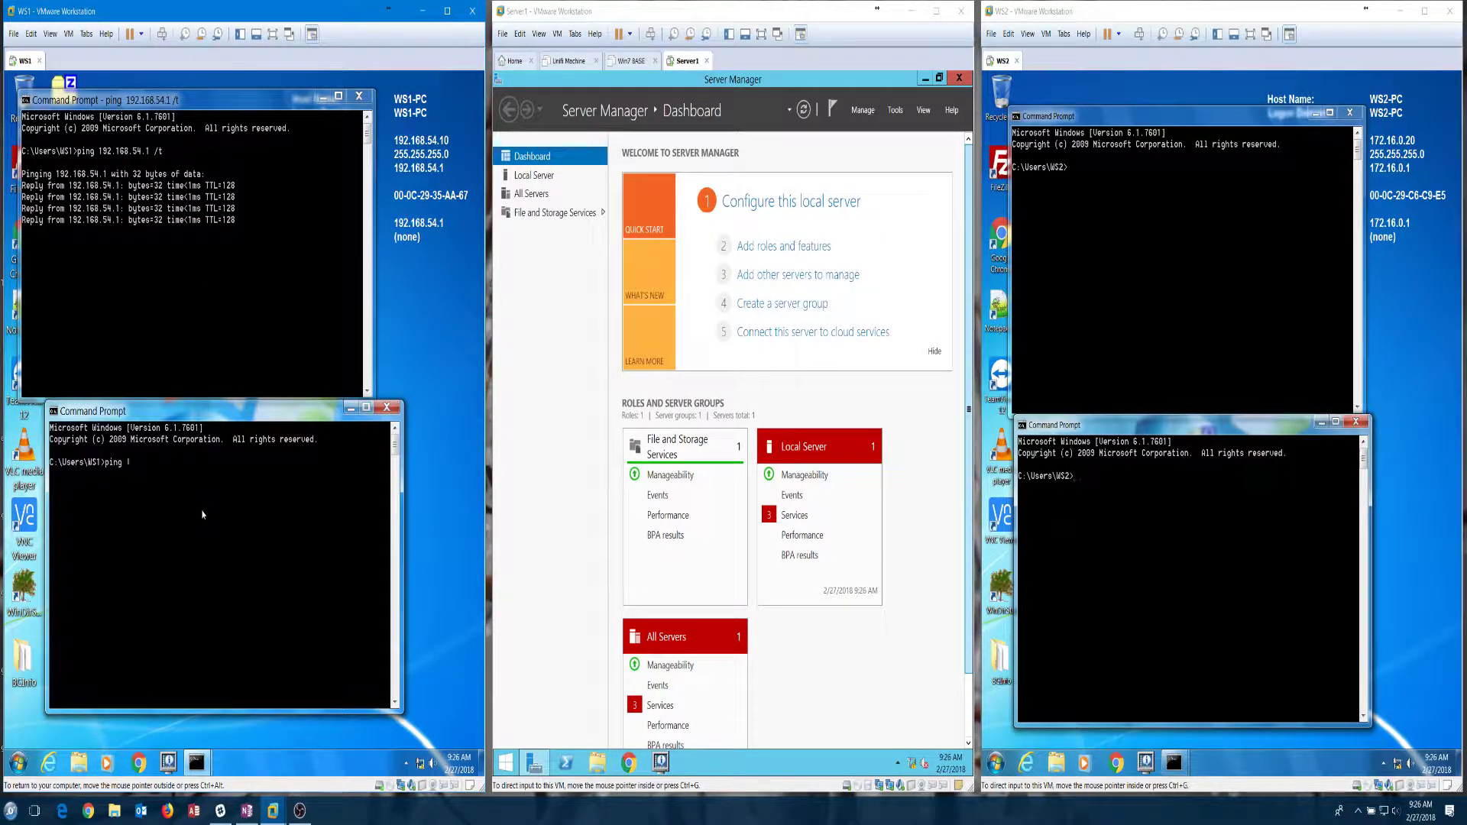
type("172.16.0")
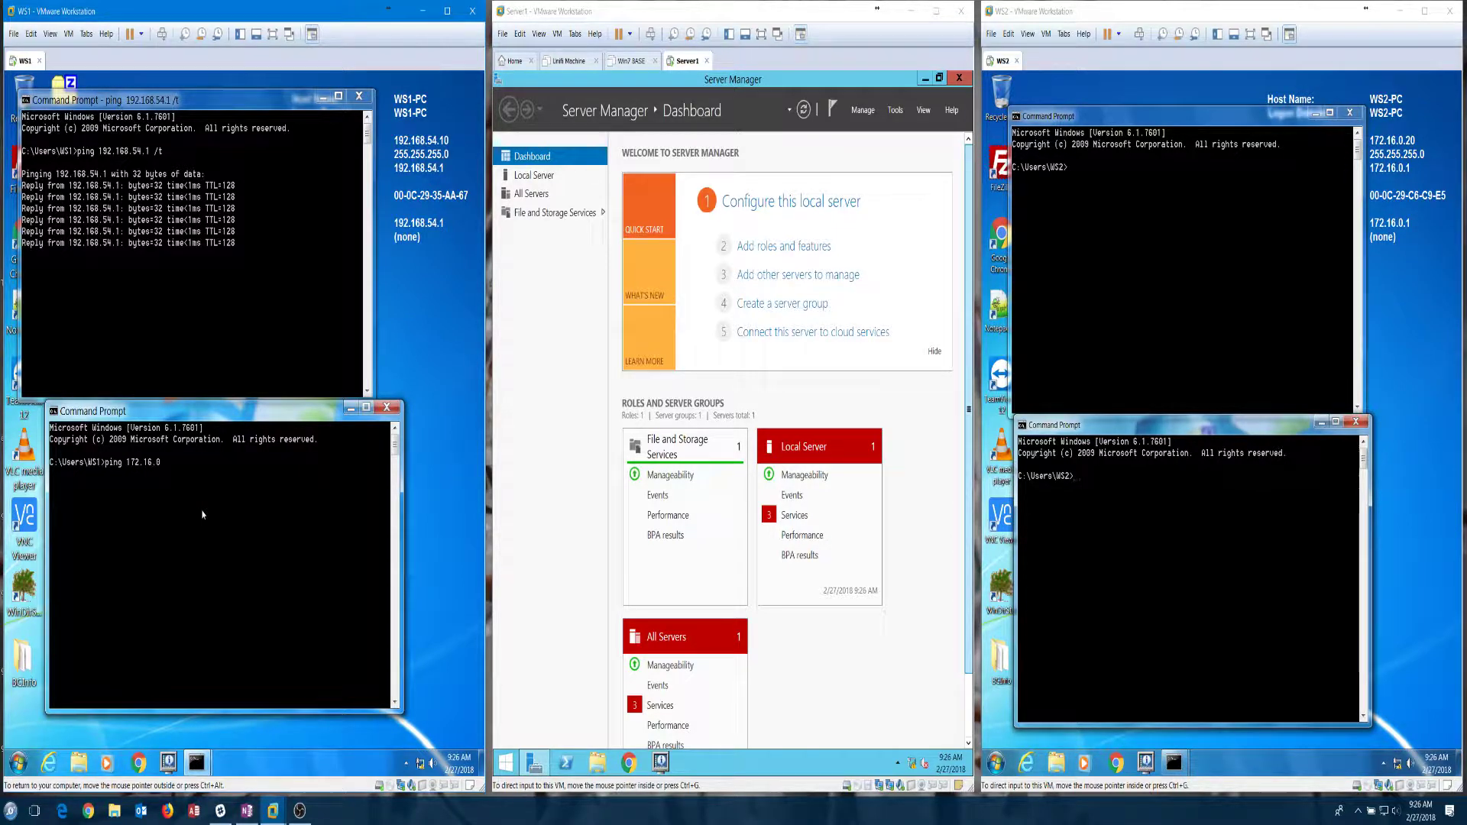
type(".20")
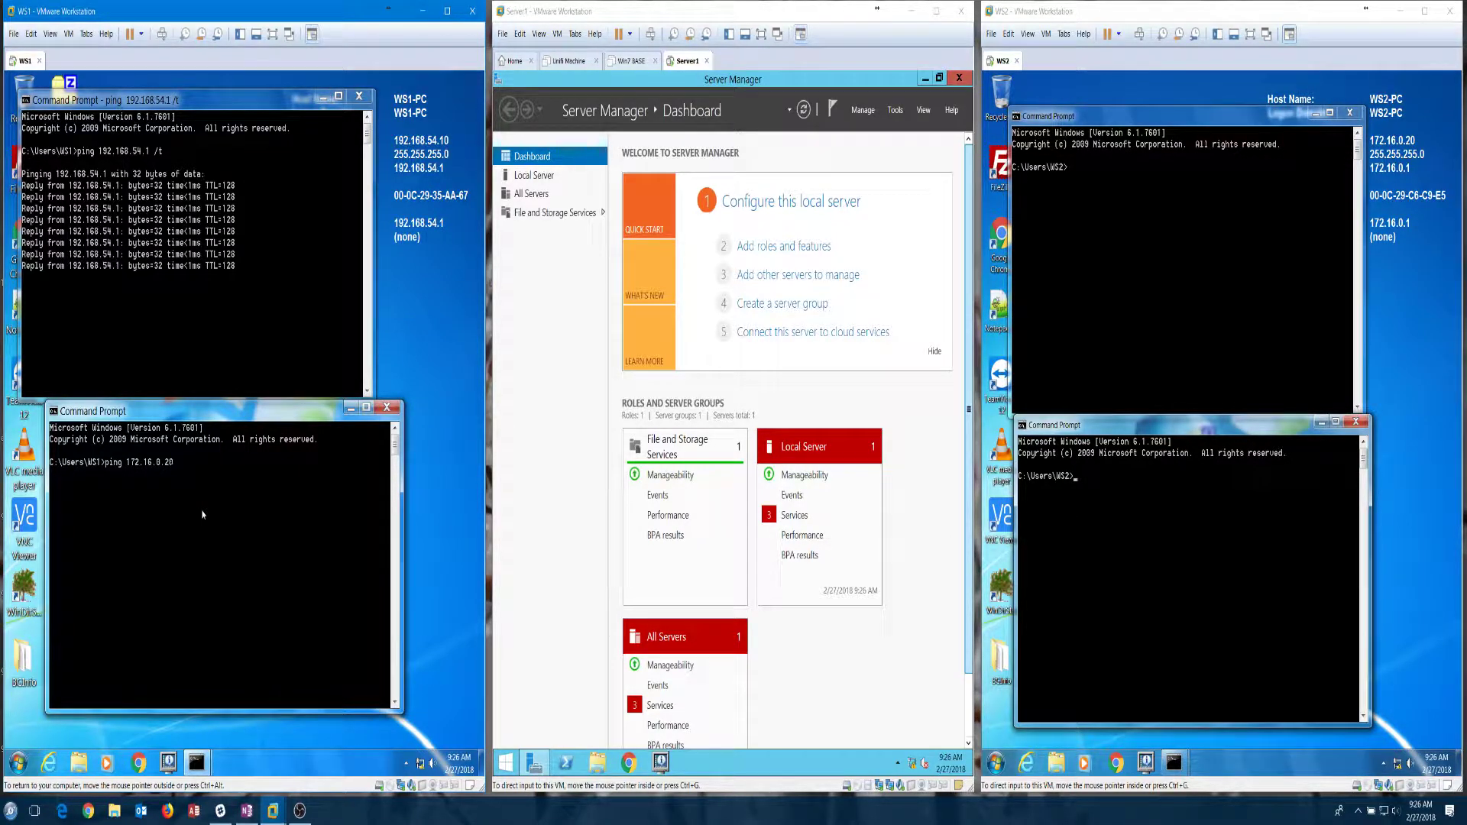
type(" /t")
key("Return")
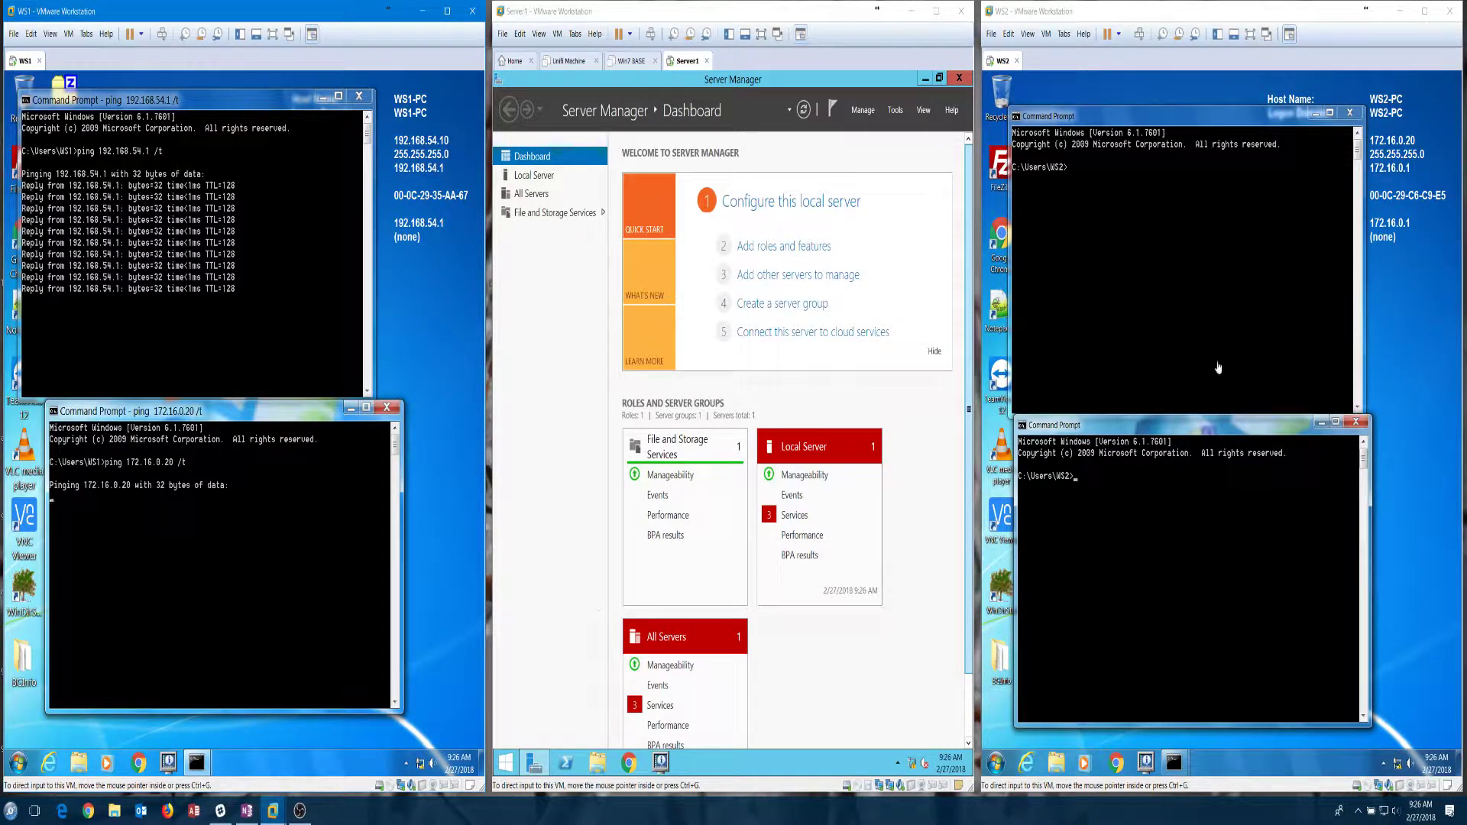
Step: In WS2, start continuous pings to 172.16.0.1 and 192.168.54.10
left_click(1167, 265)
type("ping")
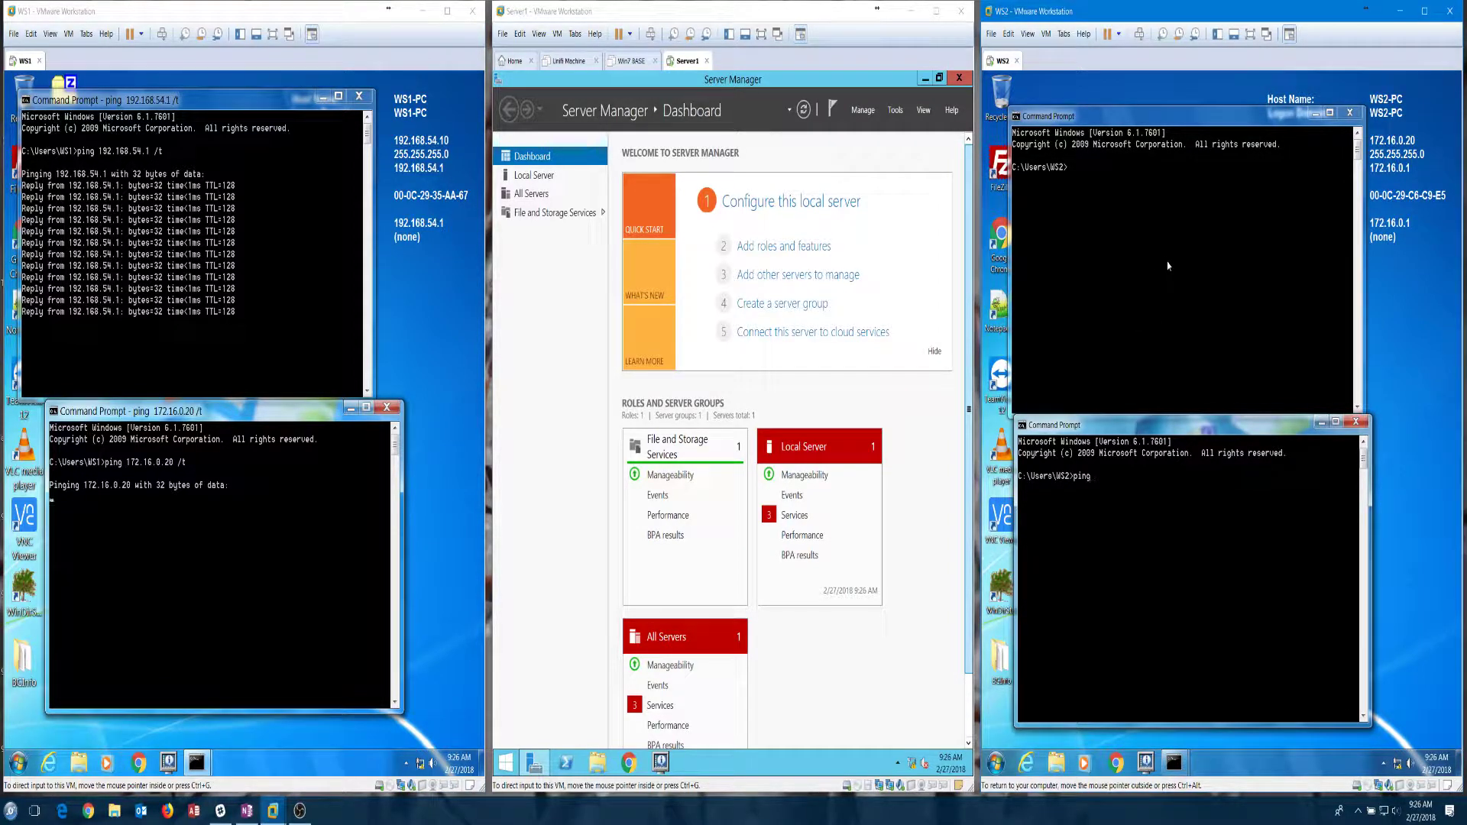
left_click(1162, 271)
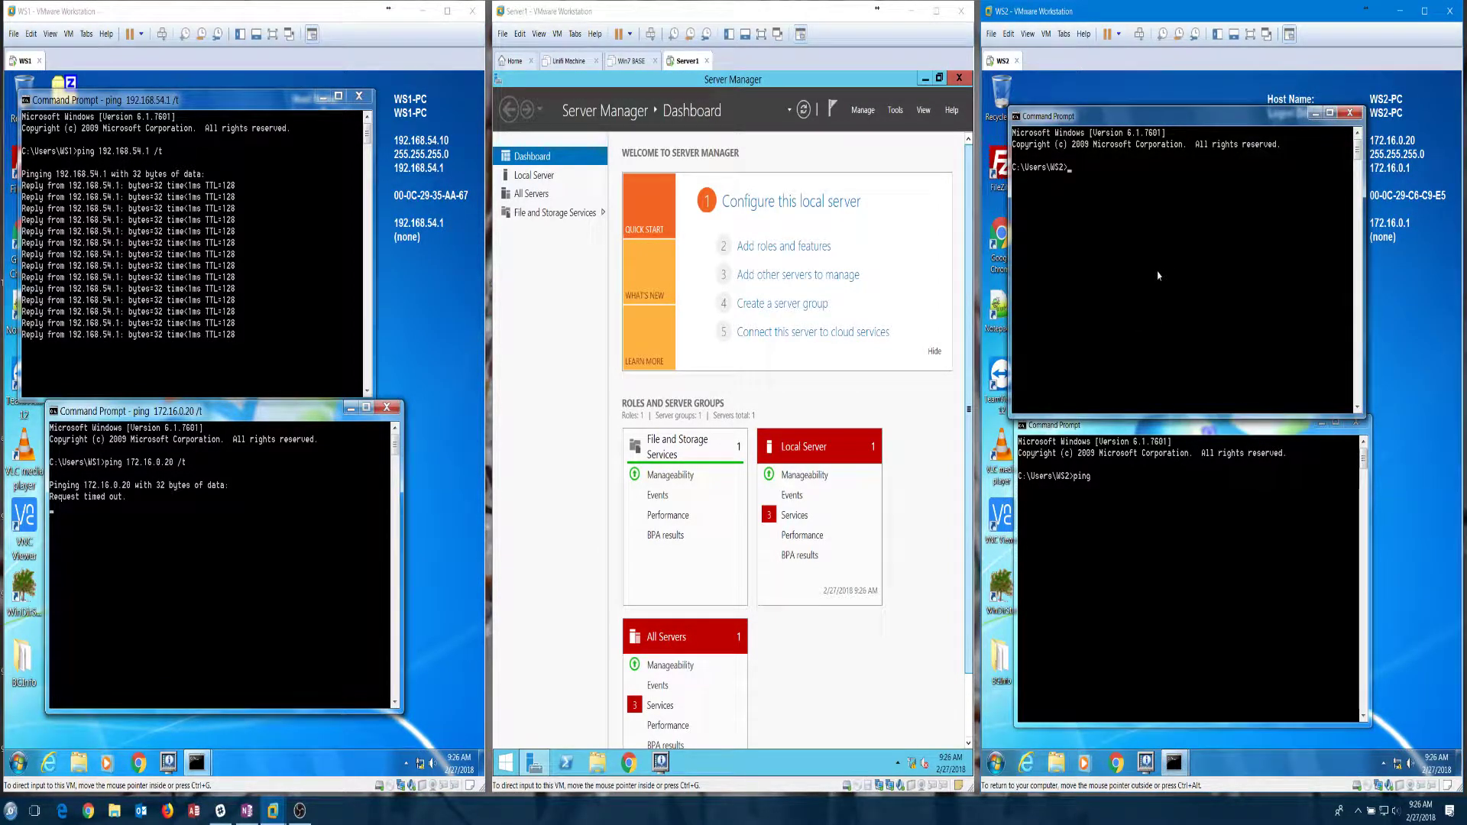
type("ping 1")
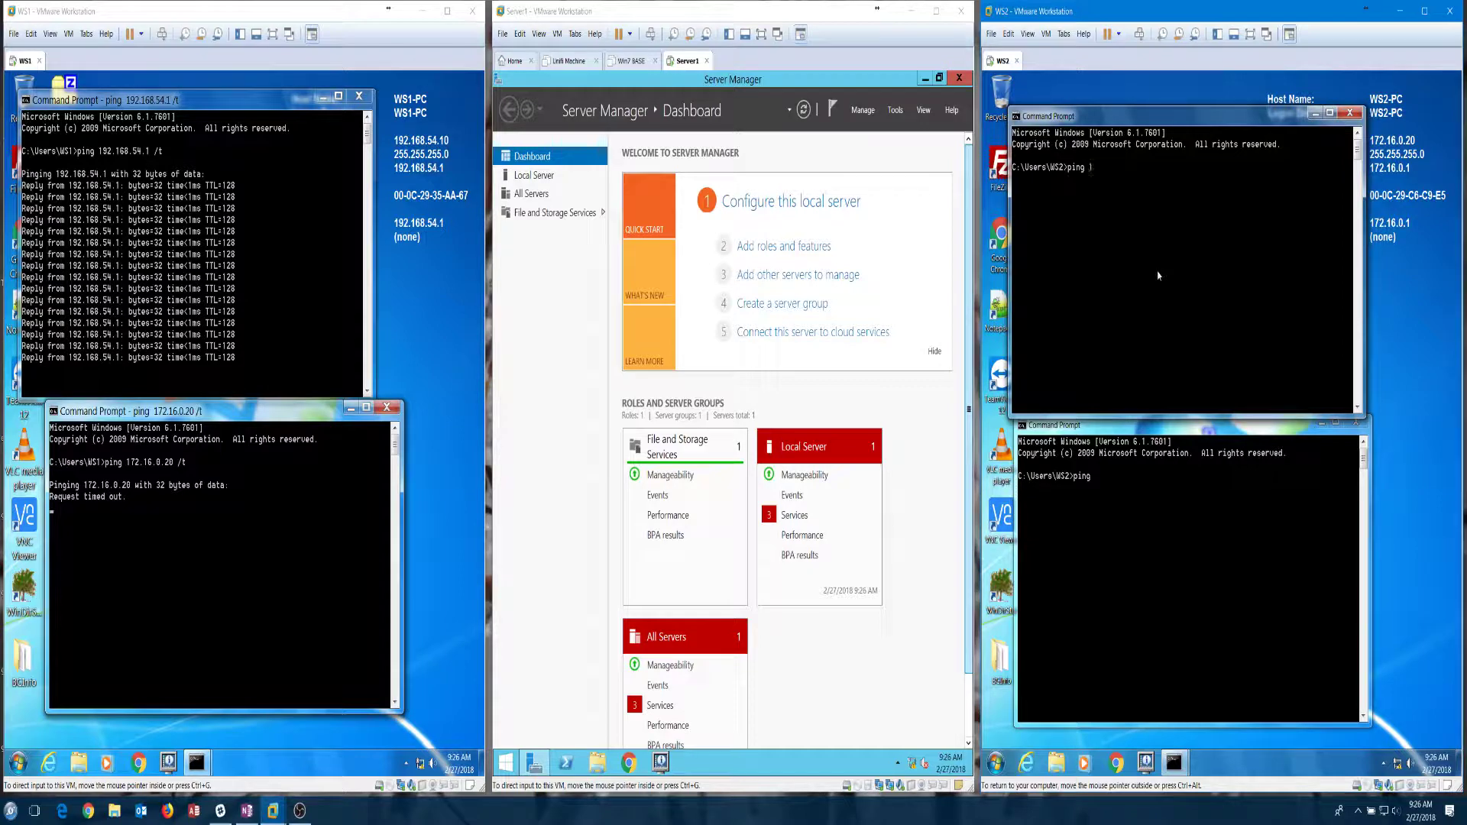
type("72.16.0")
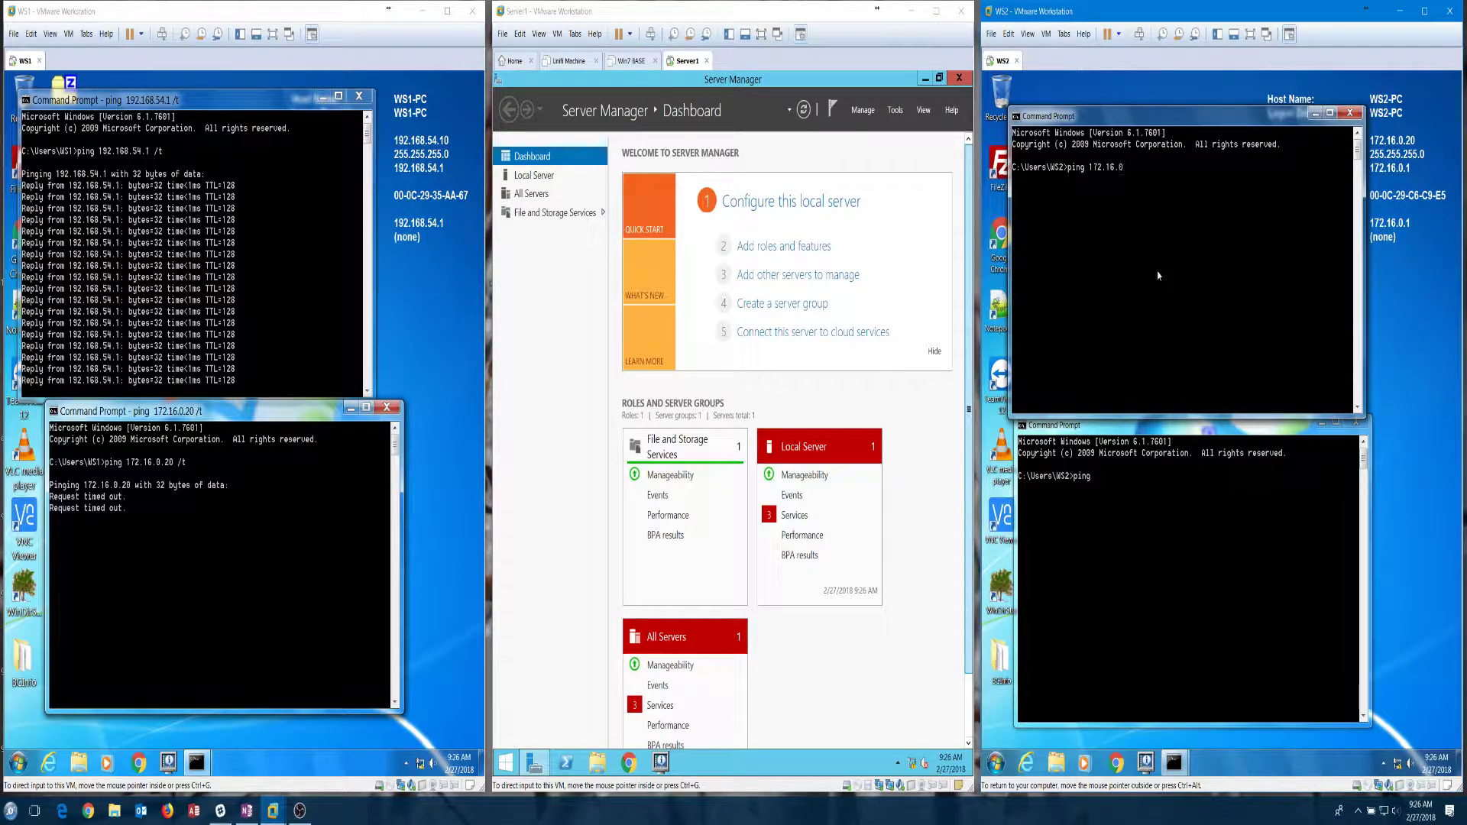
type(".1 /t")
key("Return")
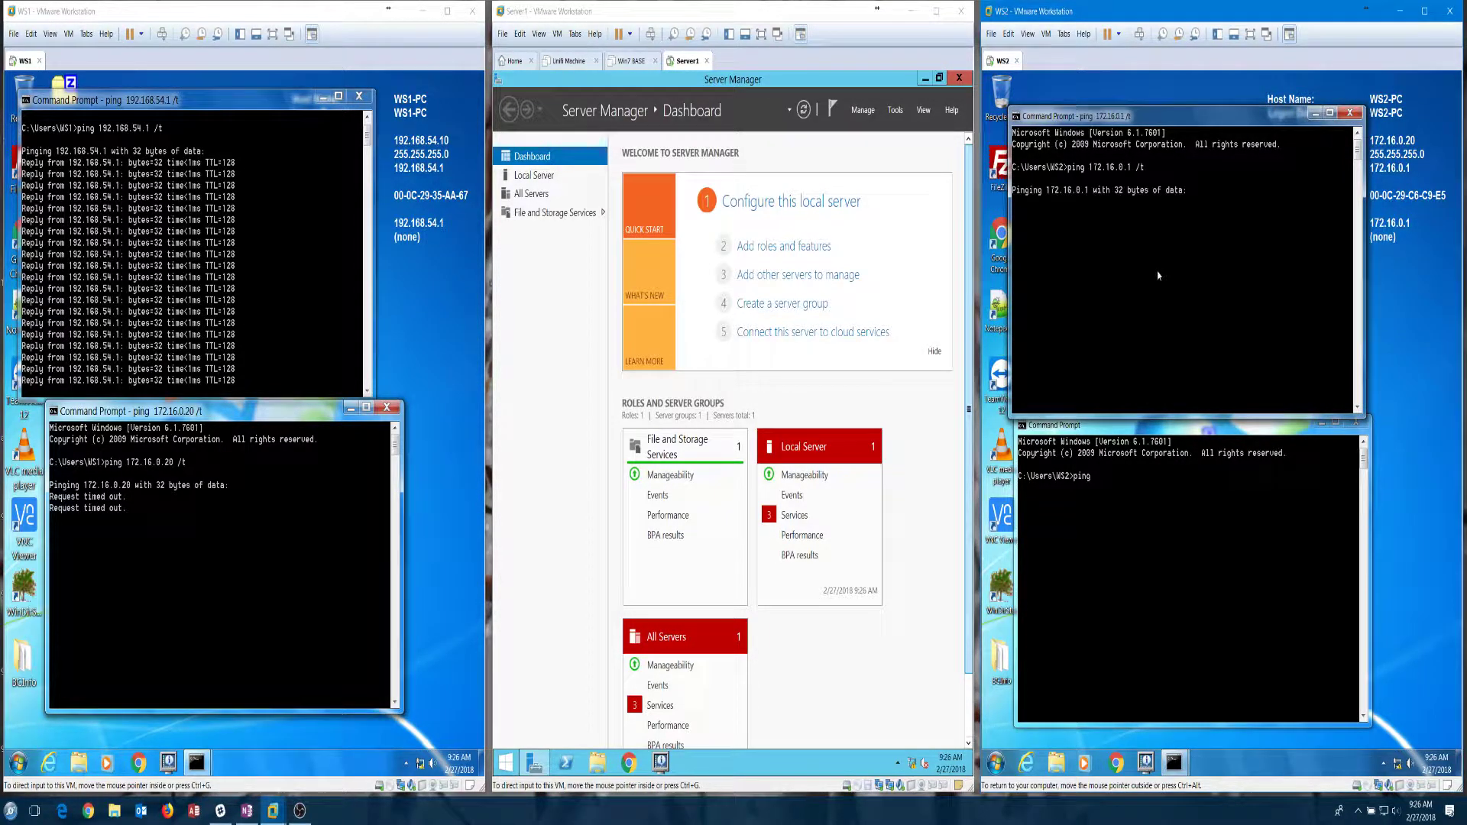
left_click(1158, 621)
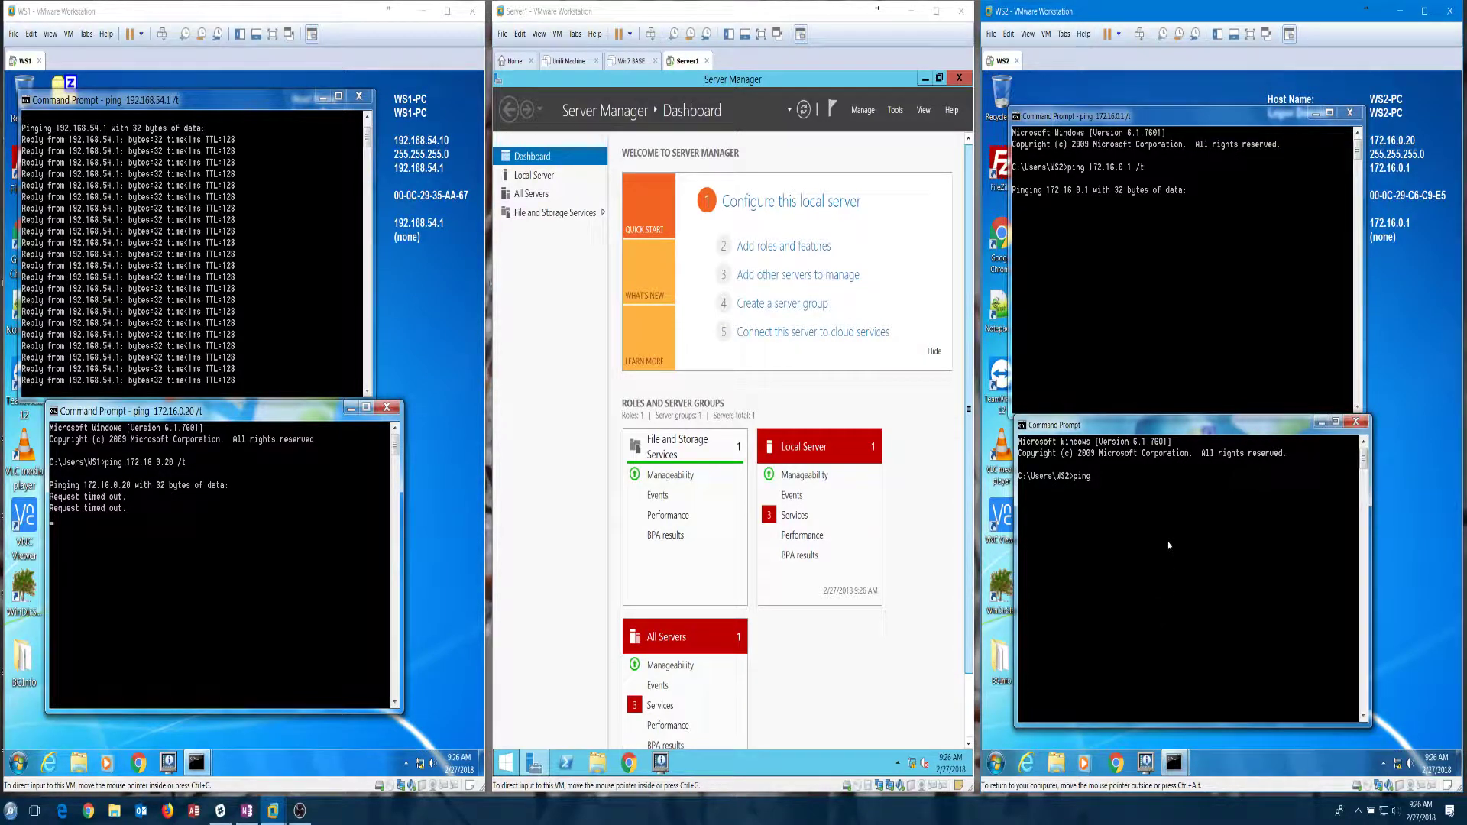
type("192.1")
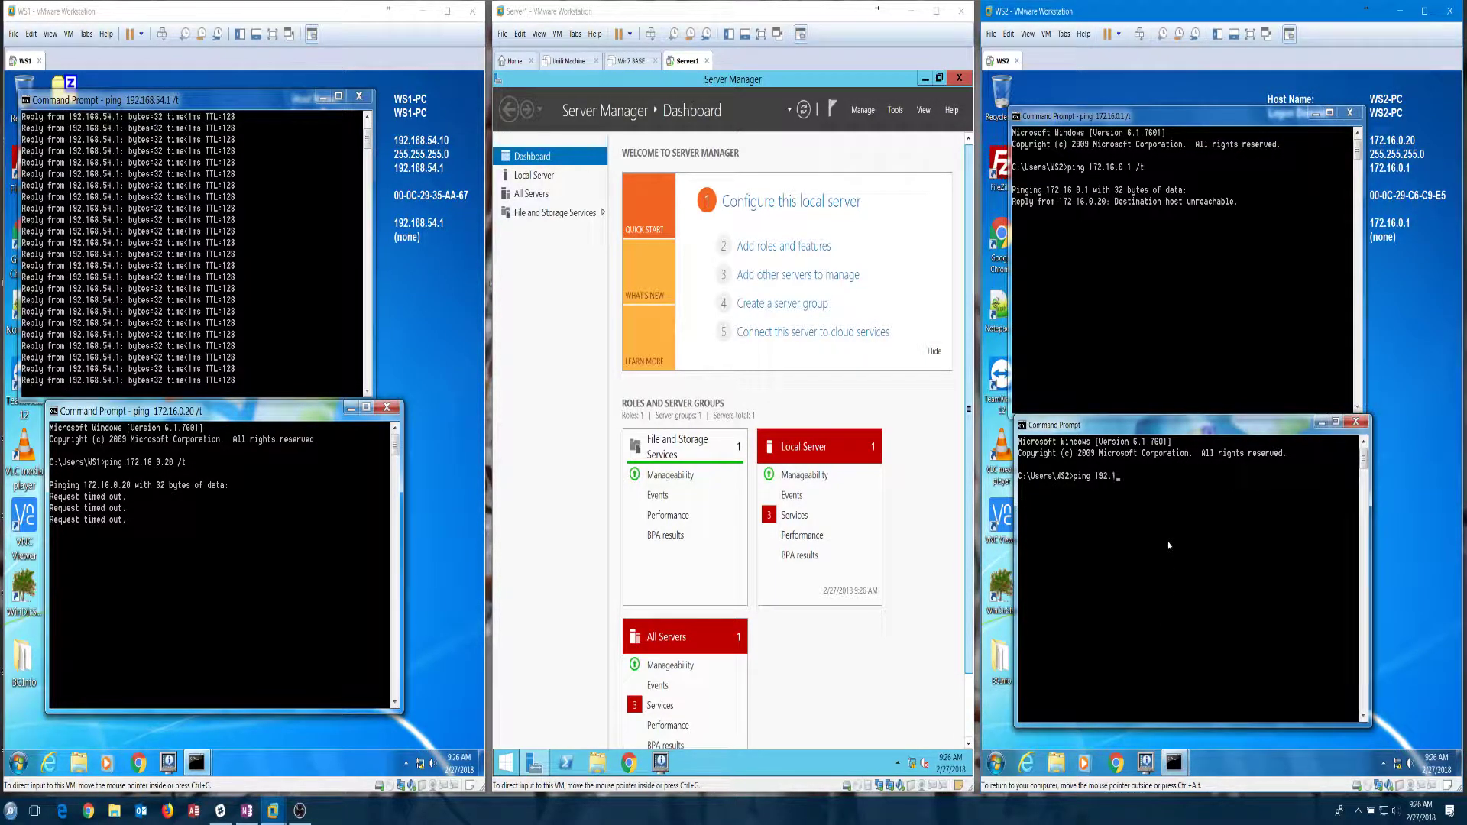
type("68.54.")
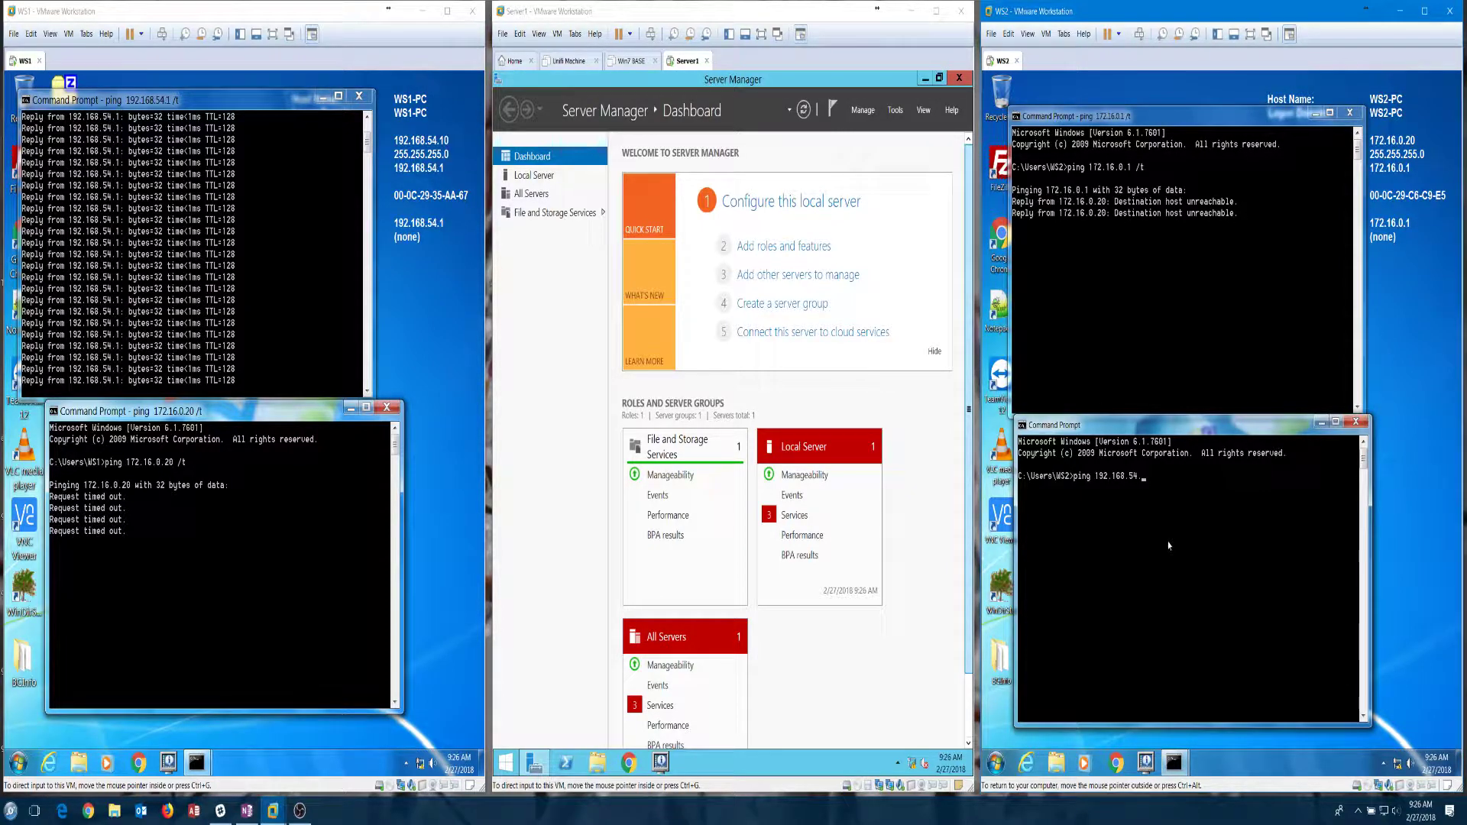
type("10")
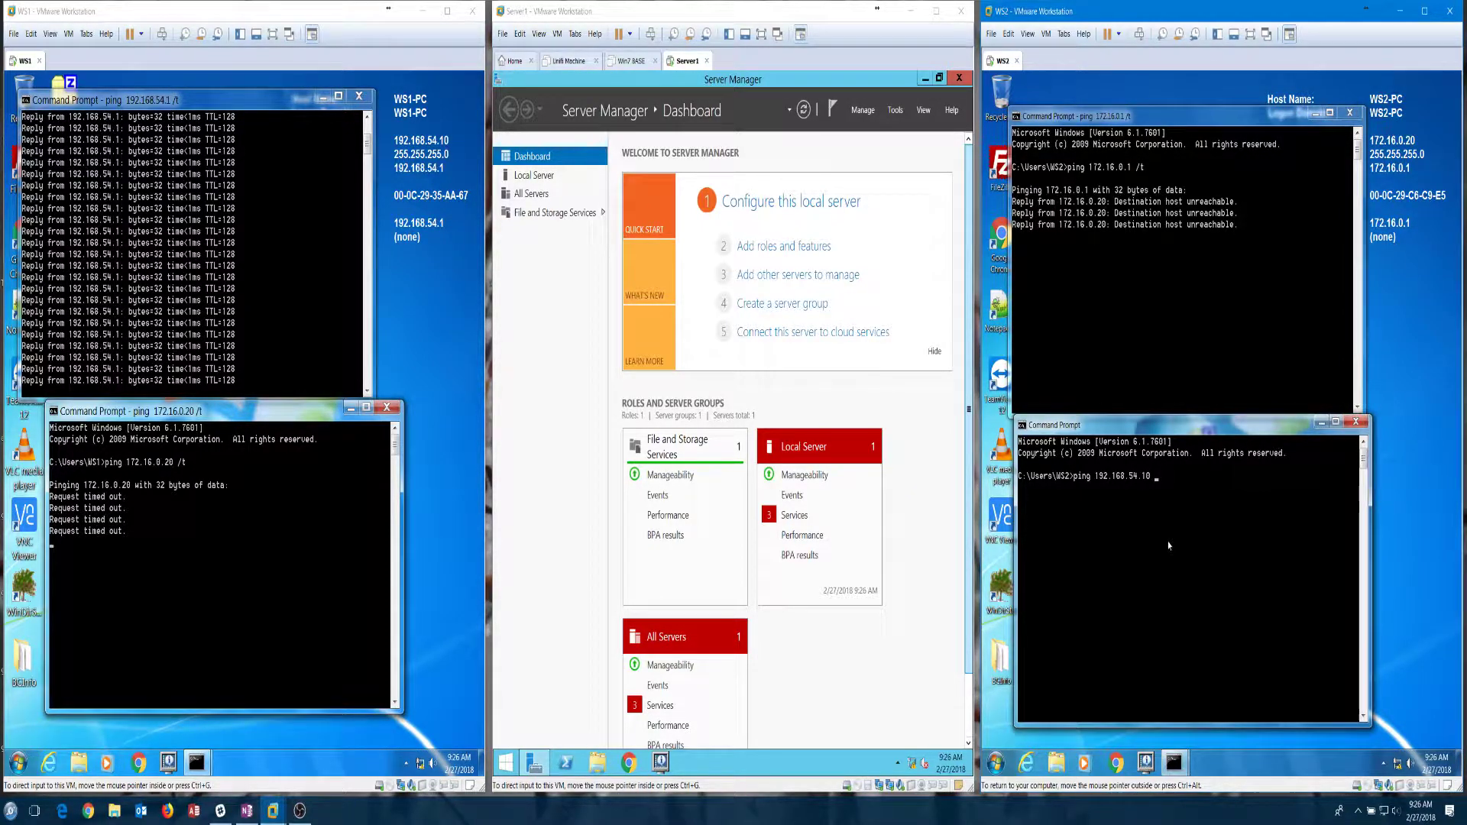
type(" /t")
key("Return")
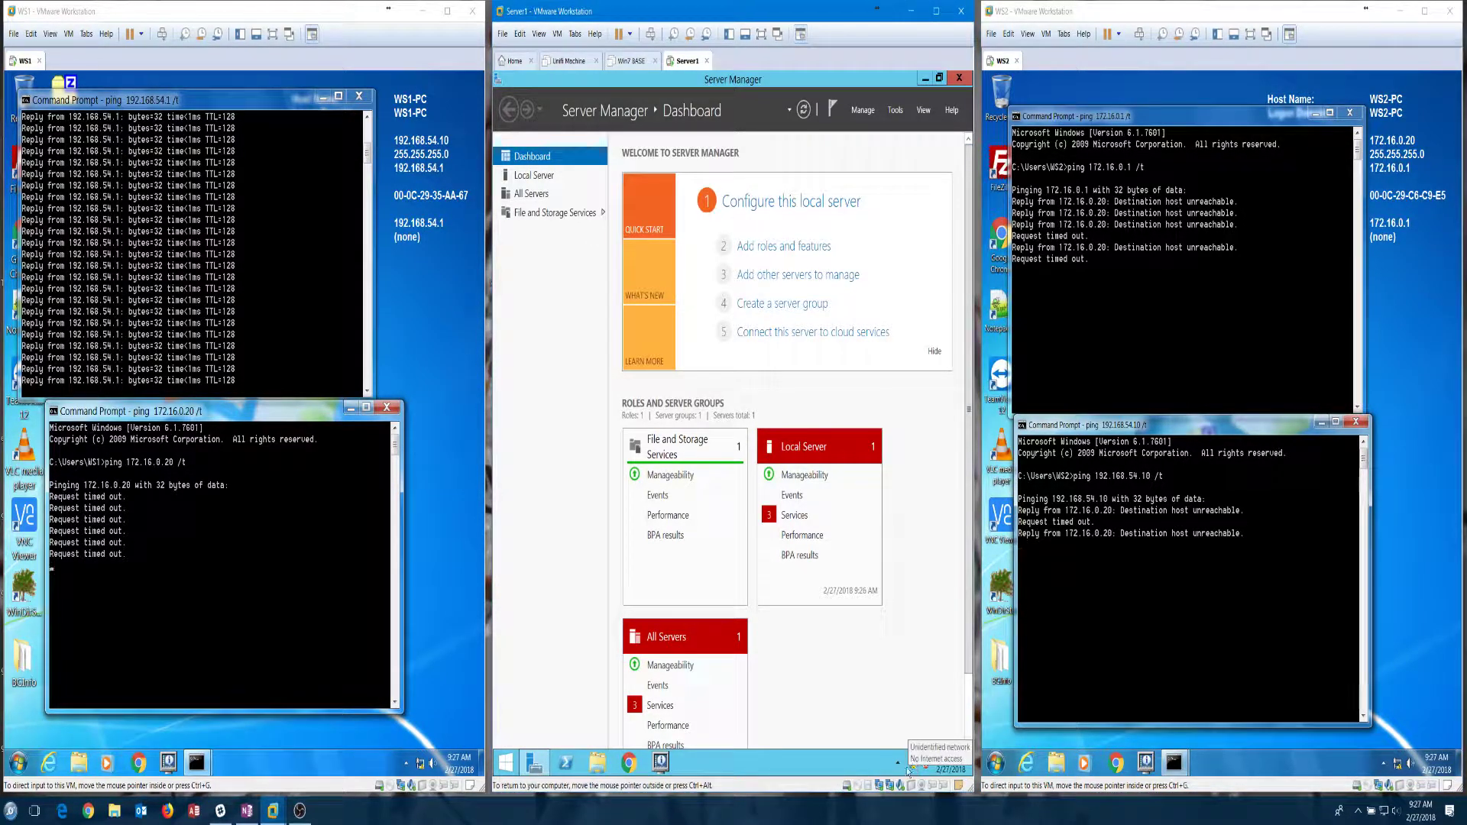
Step: Open Server1's Network and Sharing Center and check Ethernet0's IPv4 settings (192.168.54.1, 255.255.255.0) unchanged
left_click(913, 765)
right_click(912, 762)
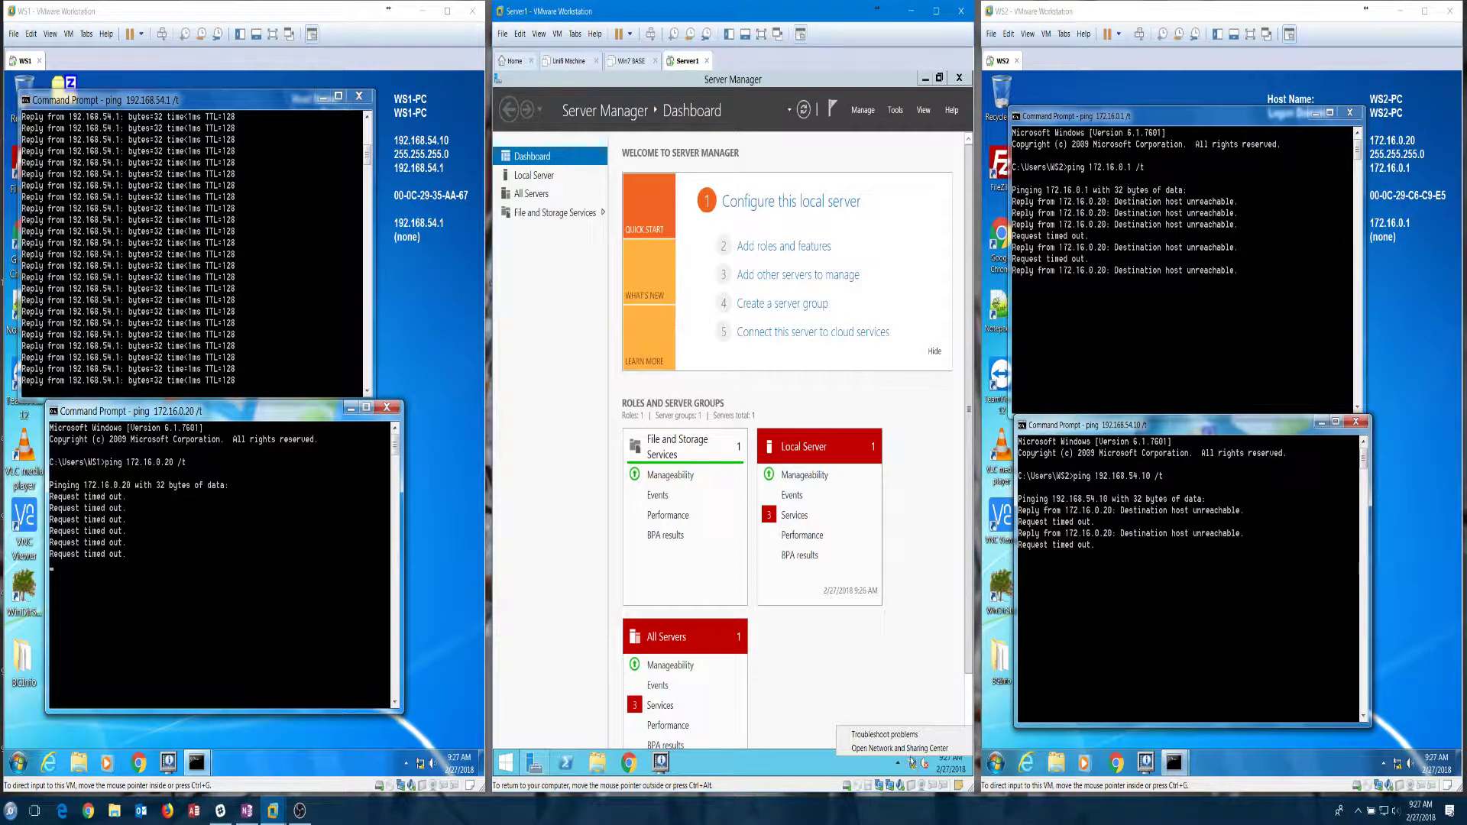
left_click(905, 748)
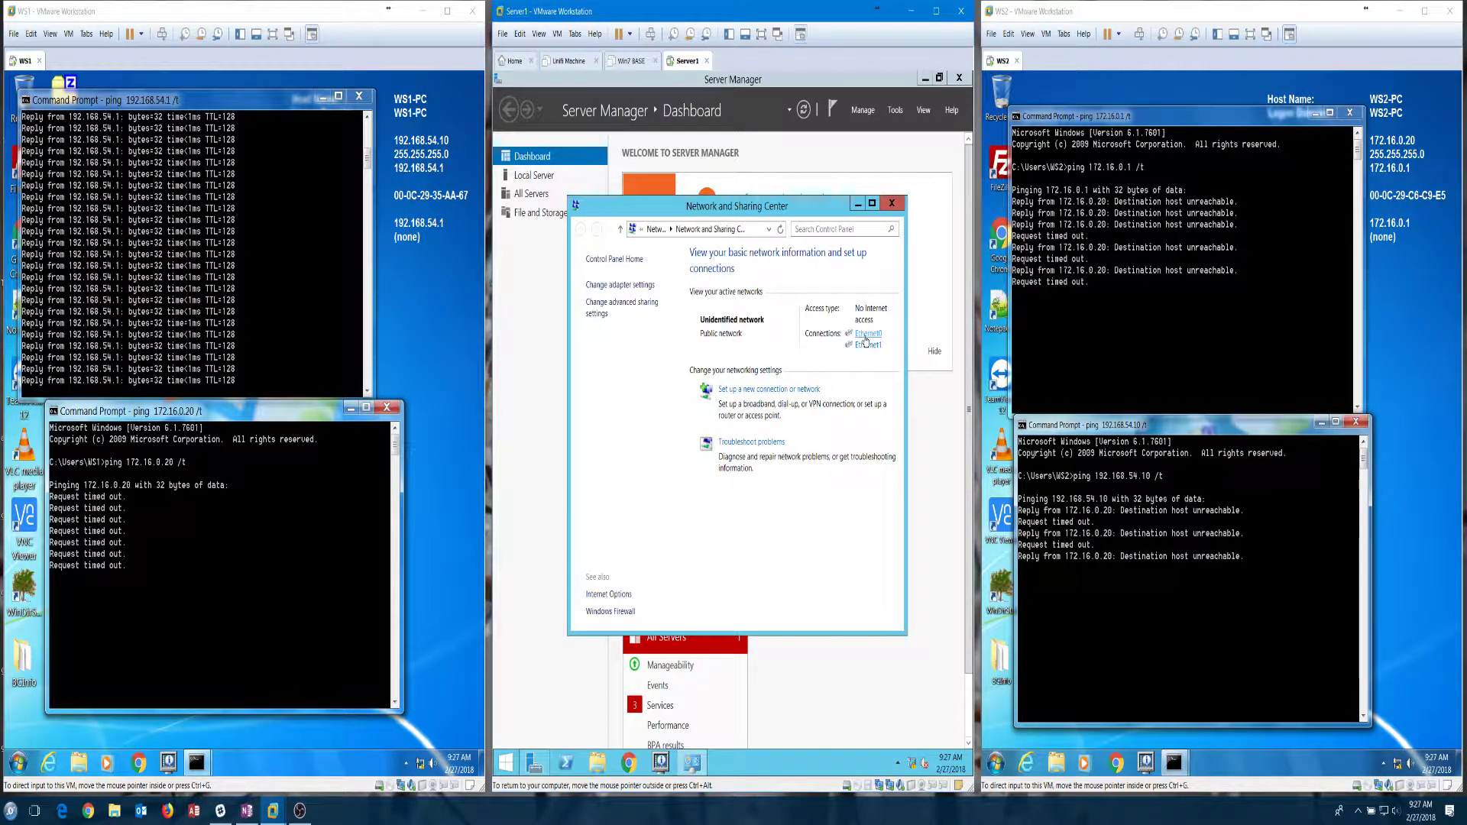
left_click(865, 337)
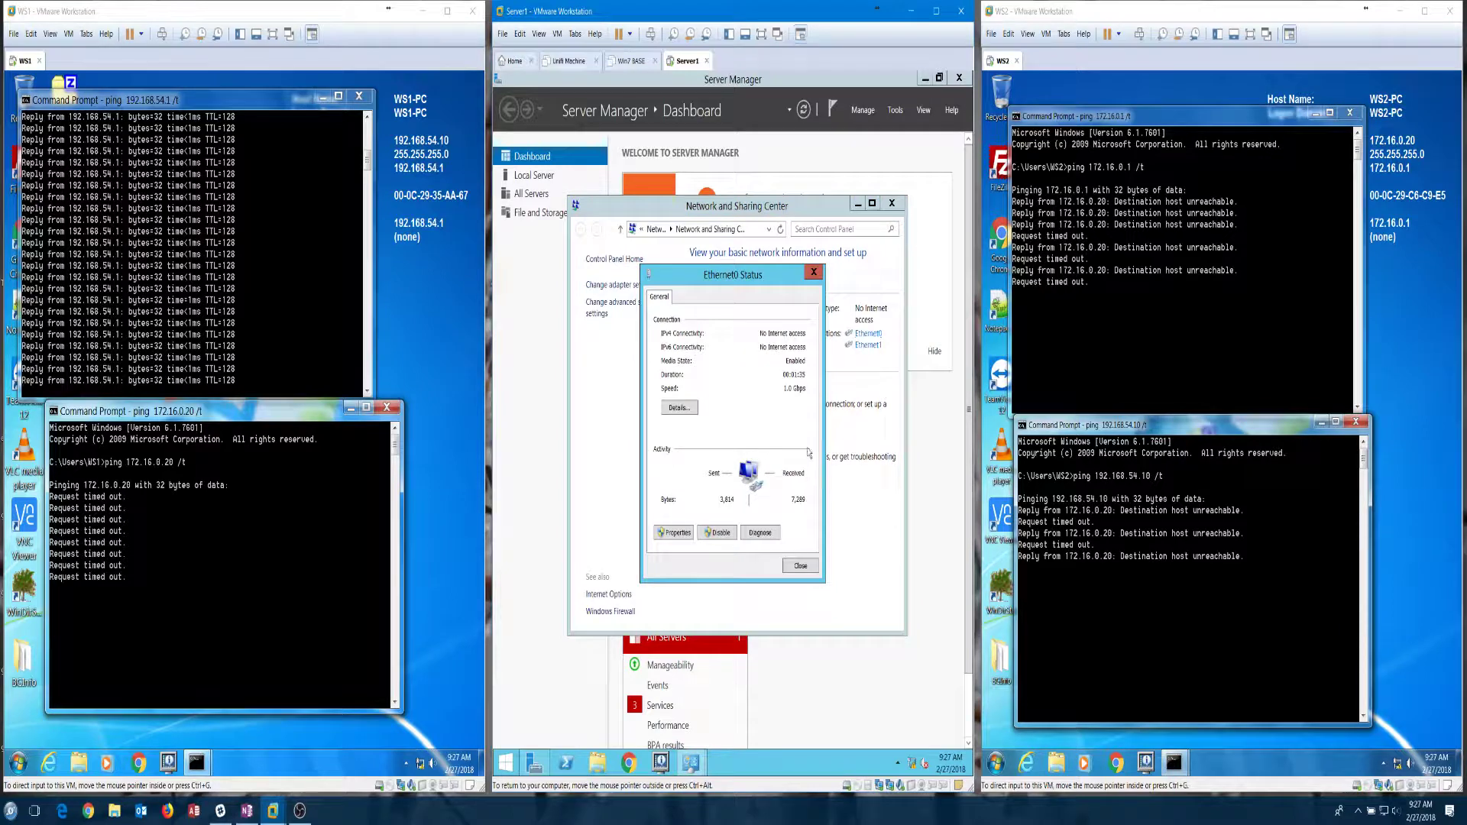
left_click(670, 532)
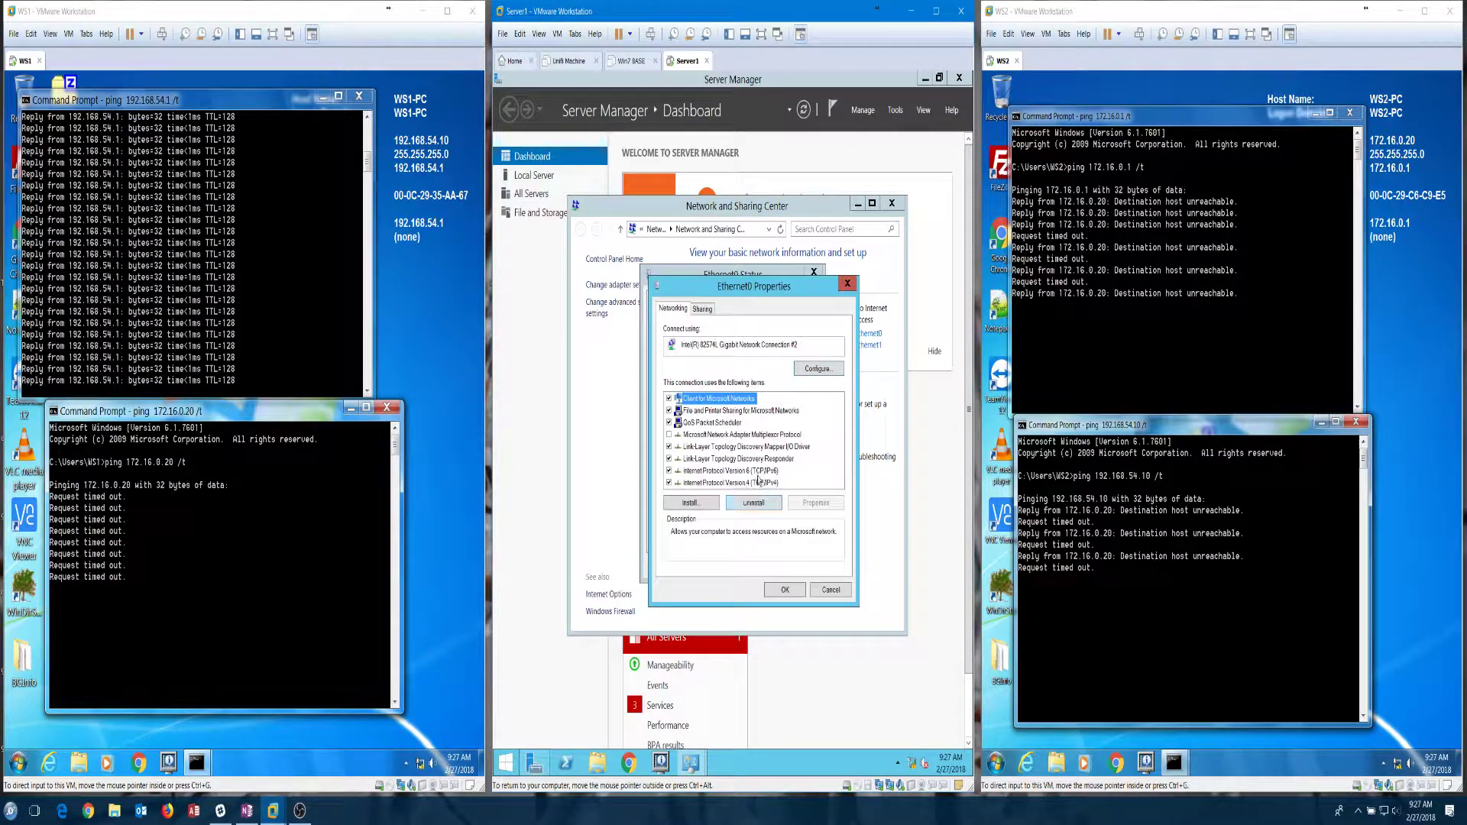
left_click(836, 509)
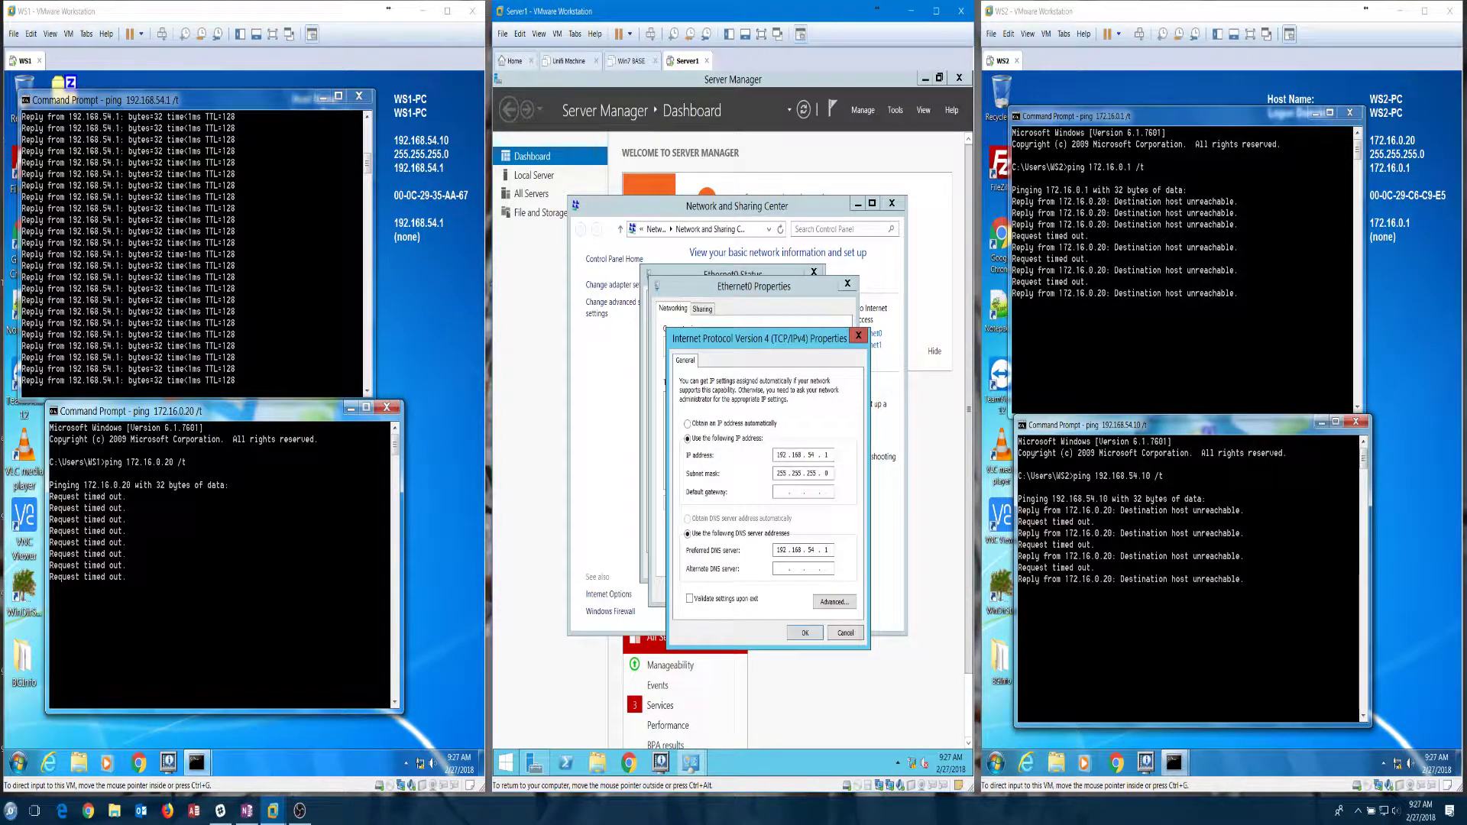
left_click(850, 631)
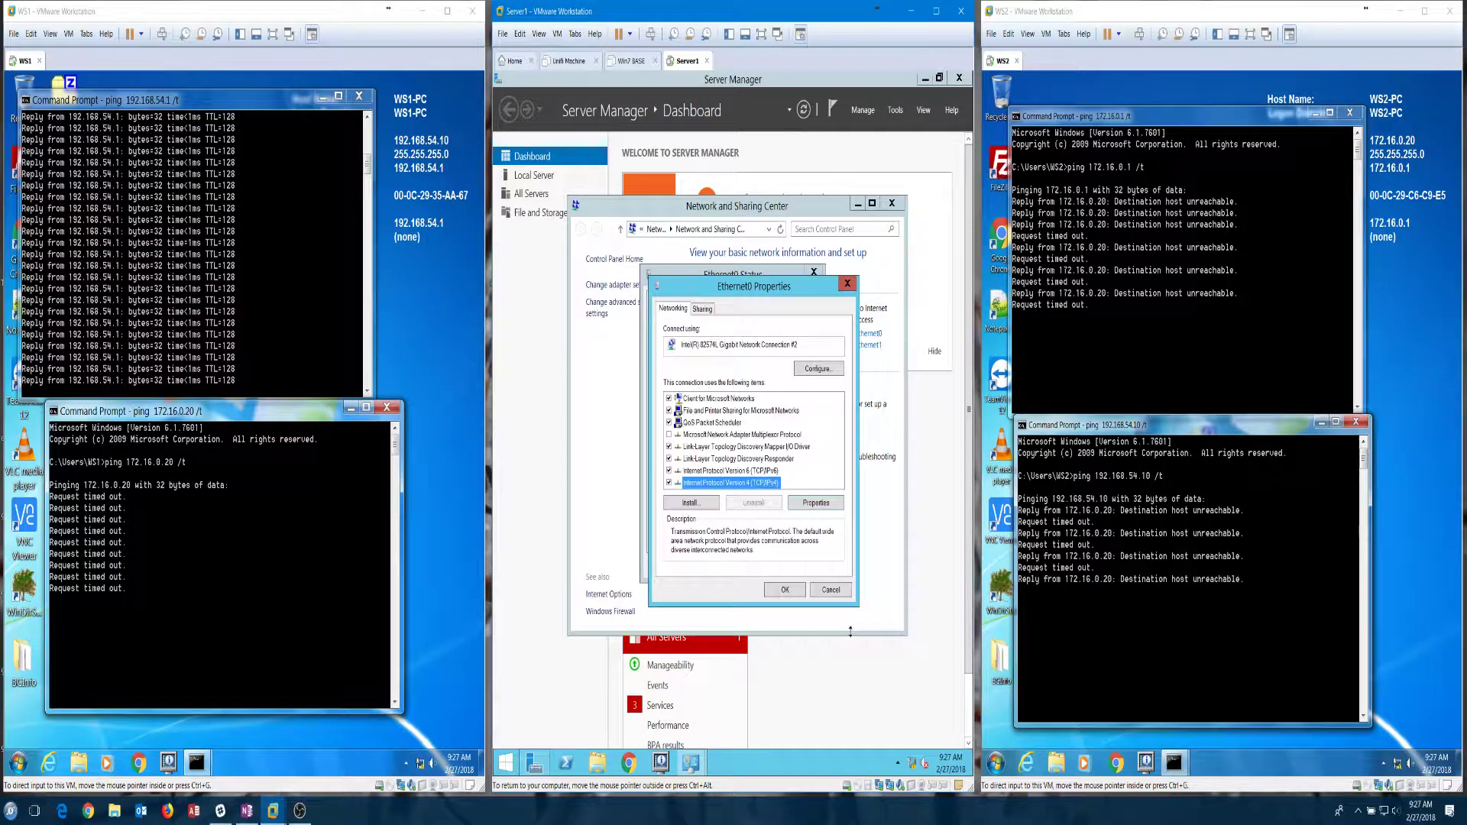
left_click(830, 589)
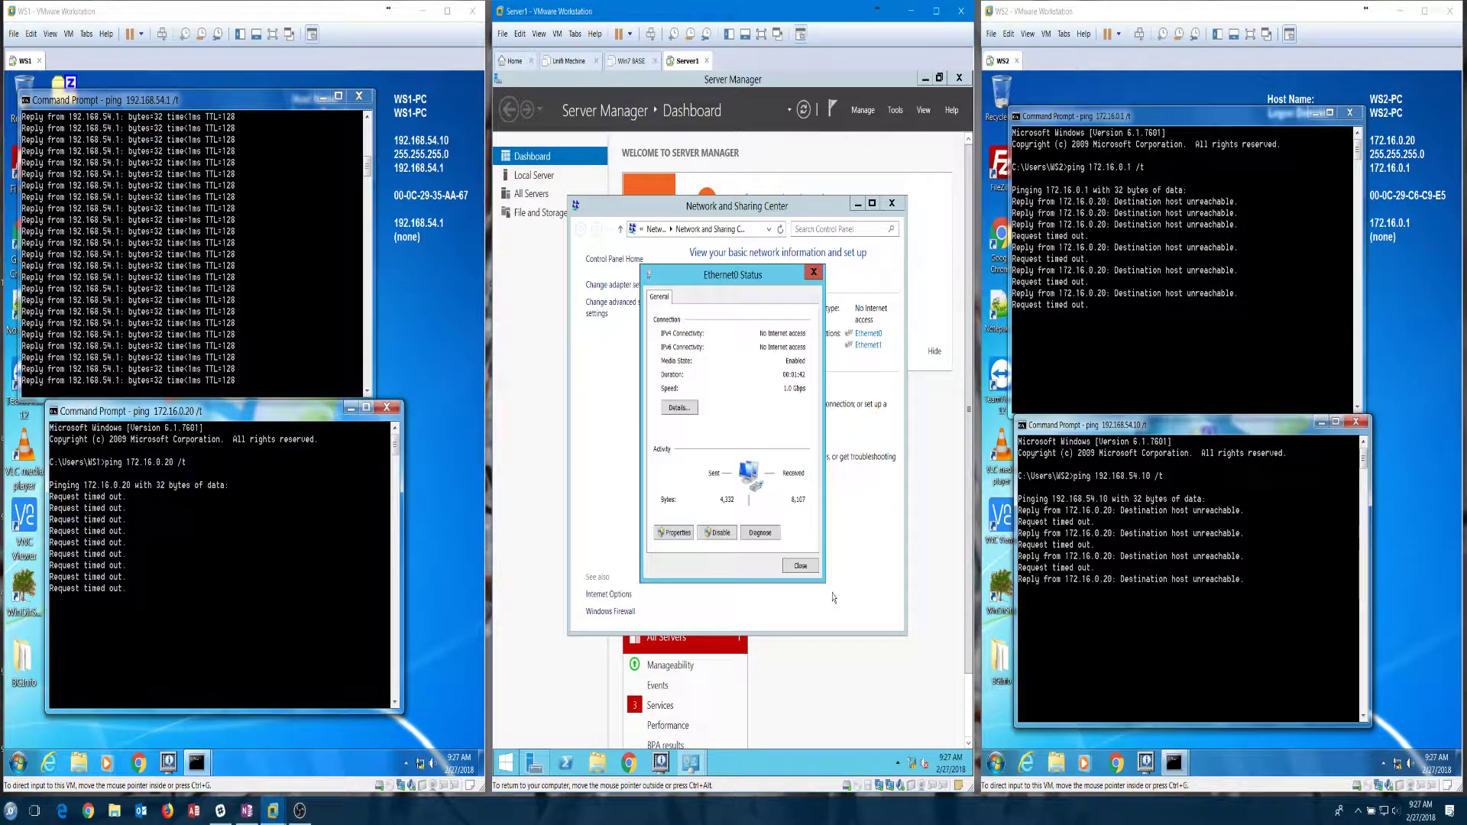
left_click(799, 566)
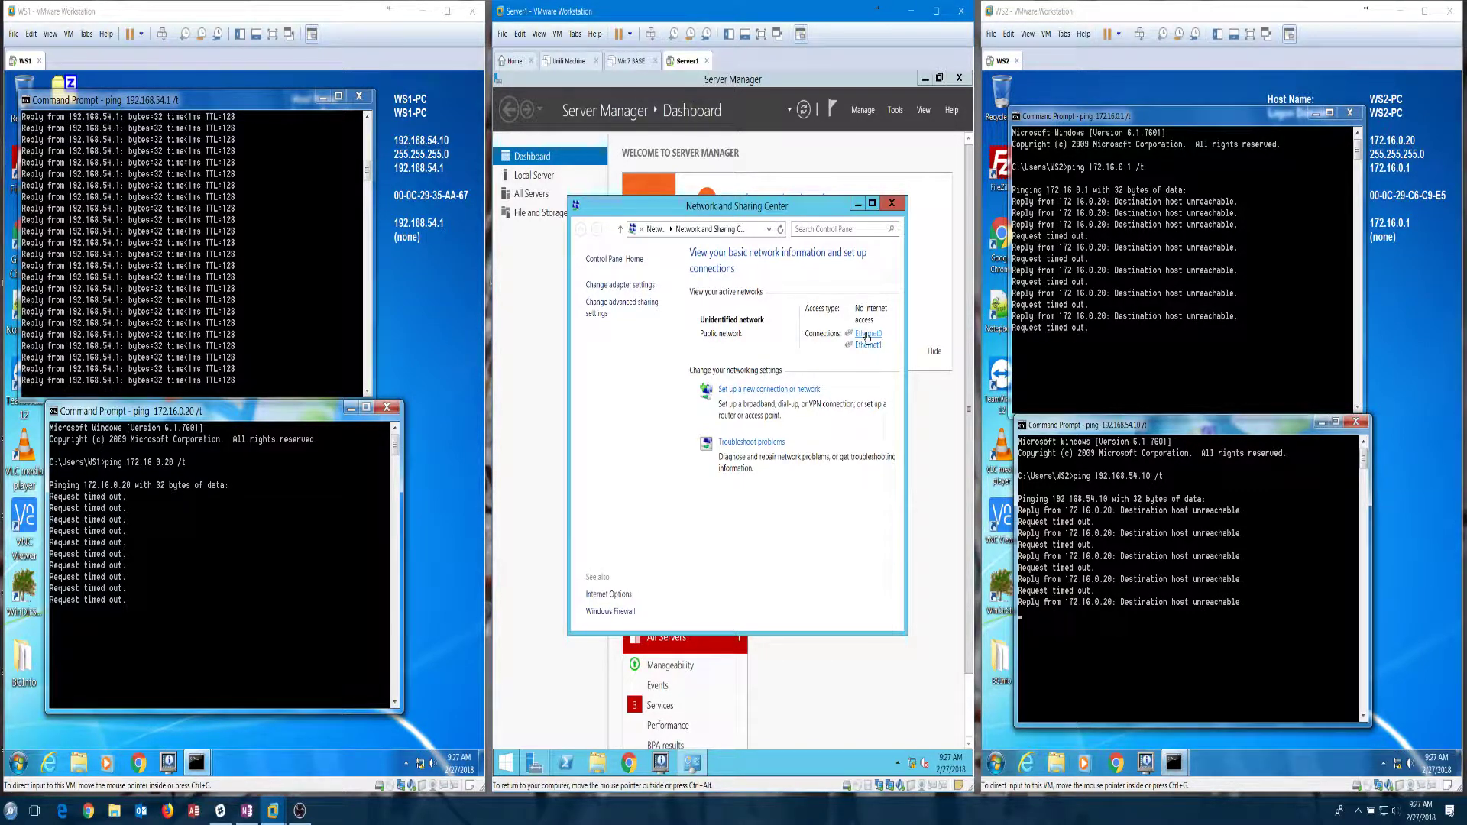
Step: Review Ethernet0's connection details and adapter hardware properties, then close its status window
left_click(866, 336)
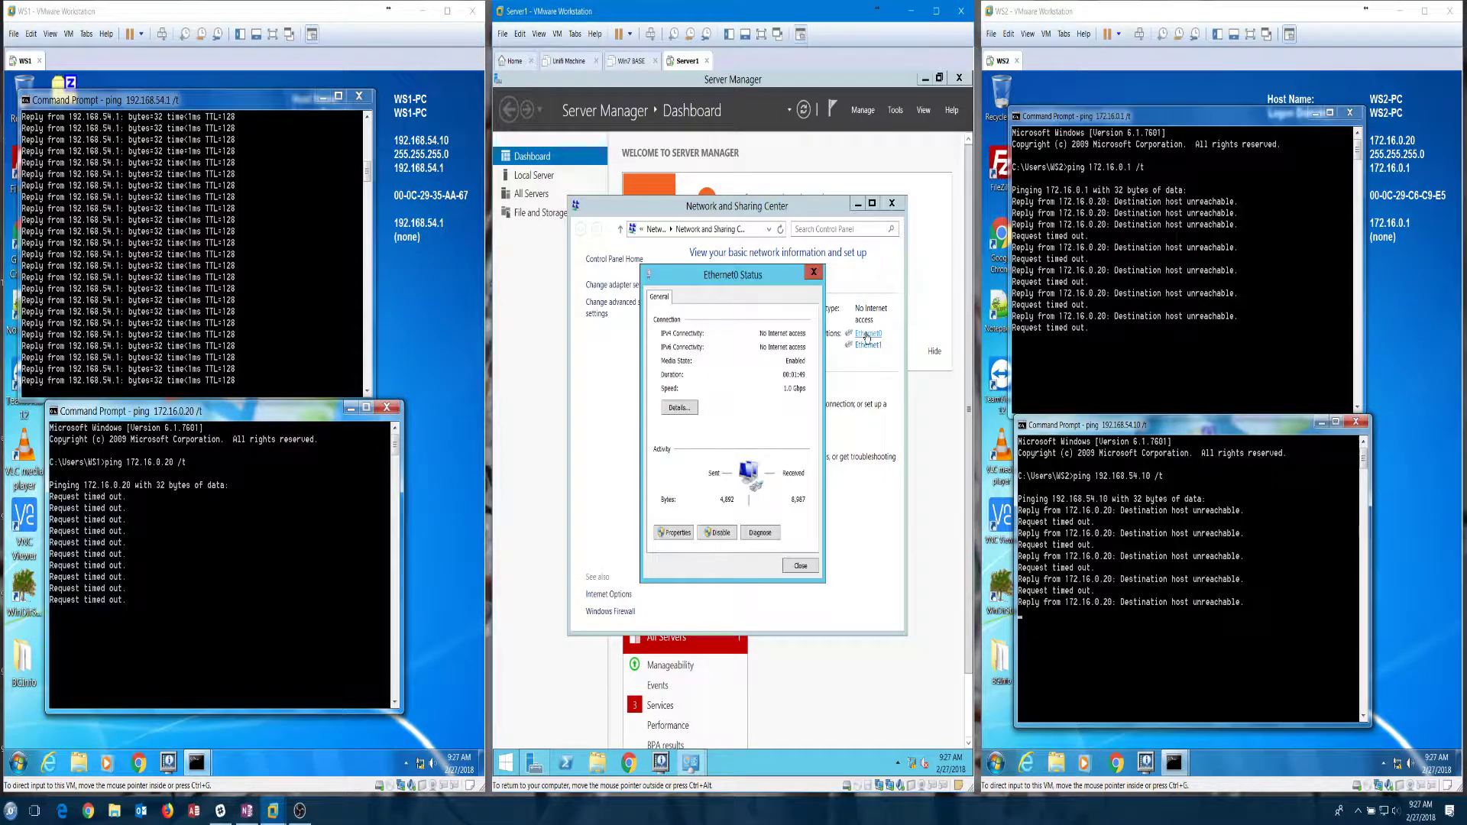
left_click(695, 419)
left_click(841, 581)
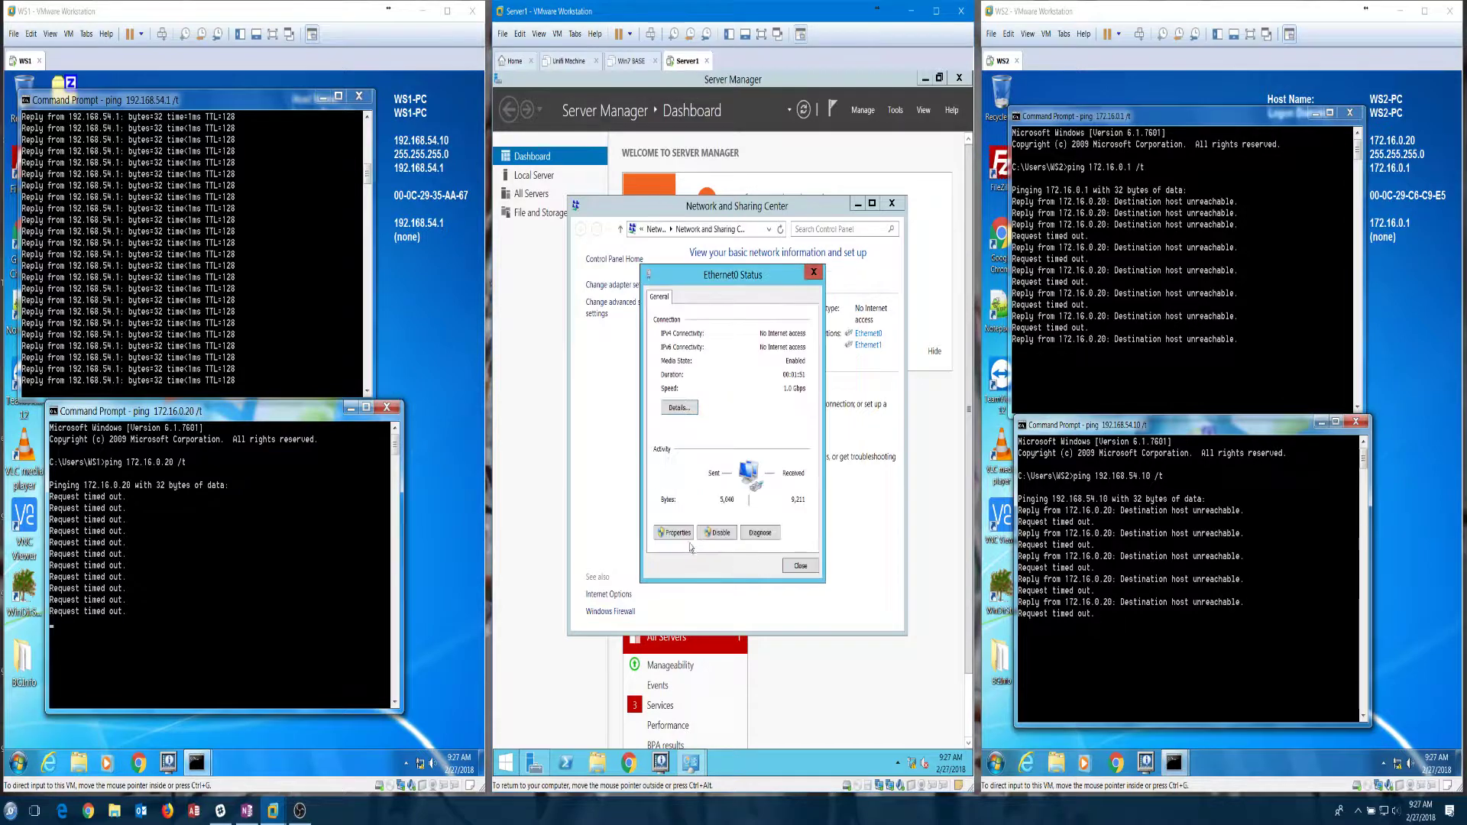
left_click(678, 533)
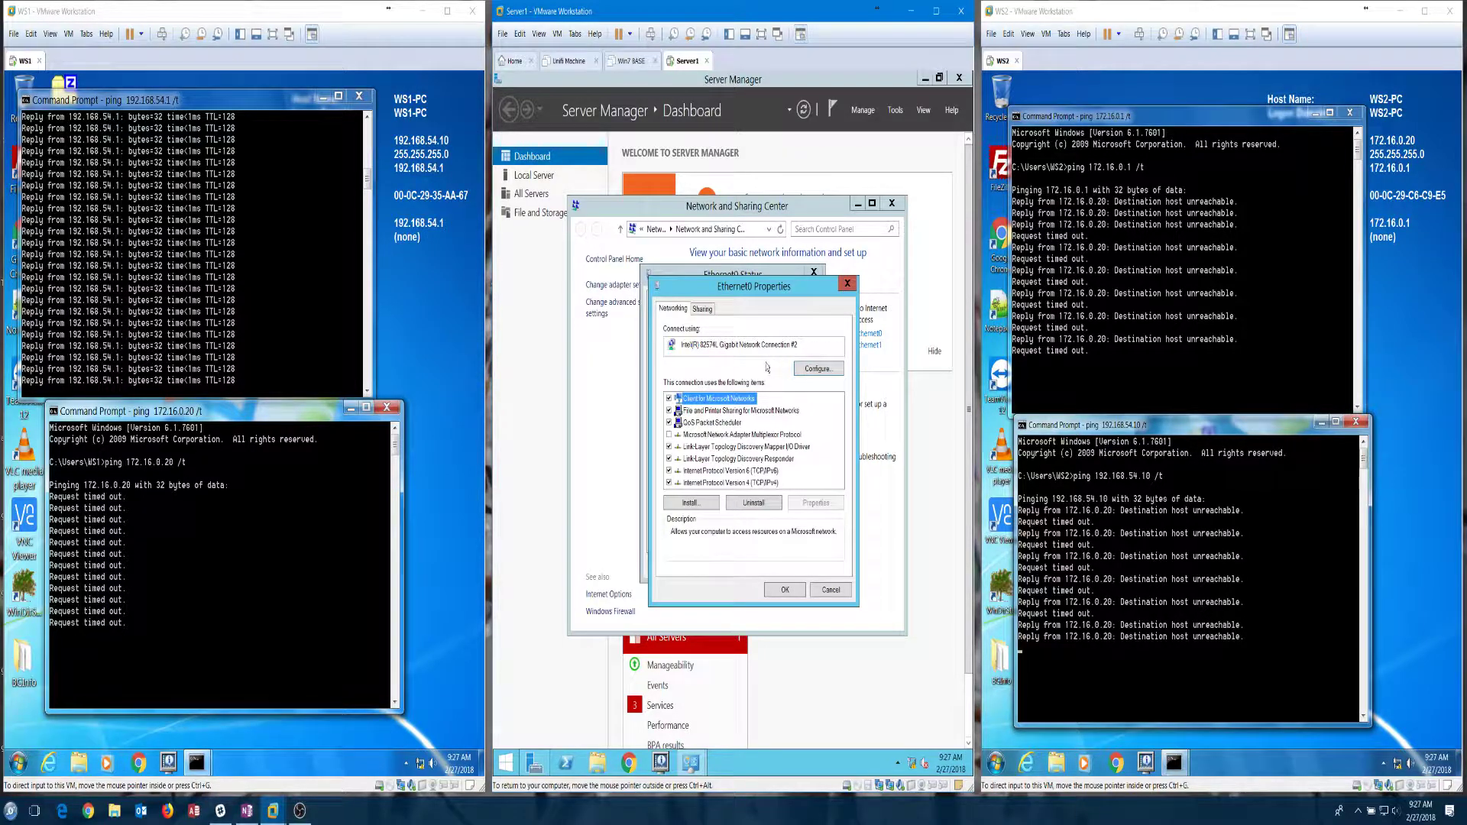
left_click(816, 369)
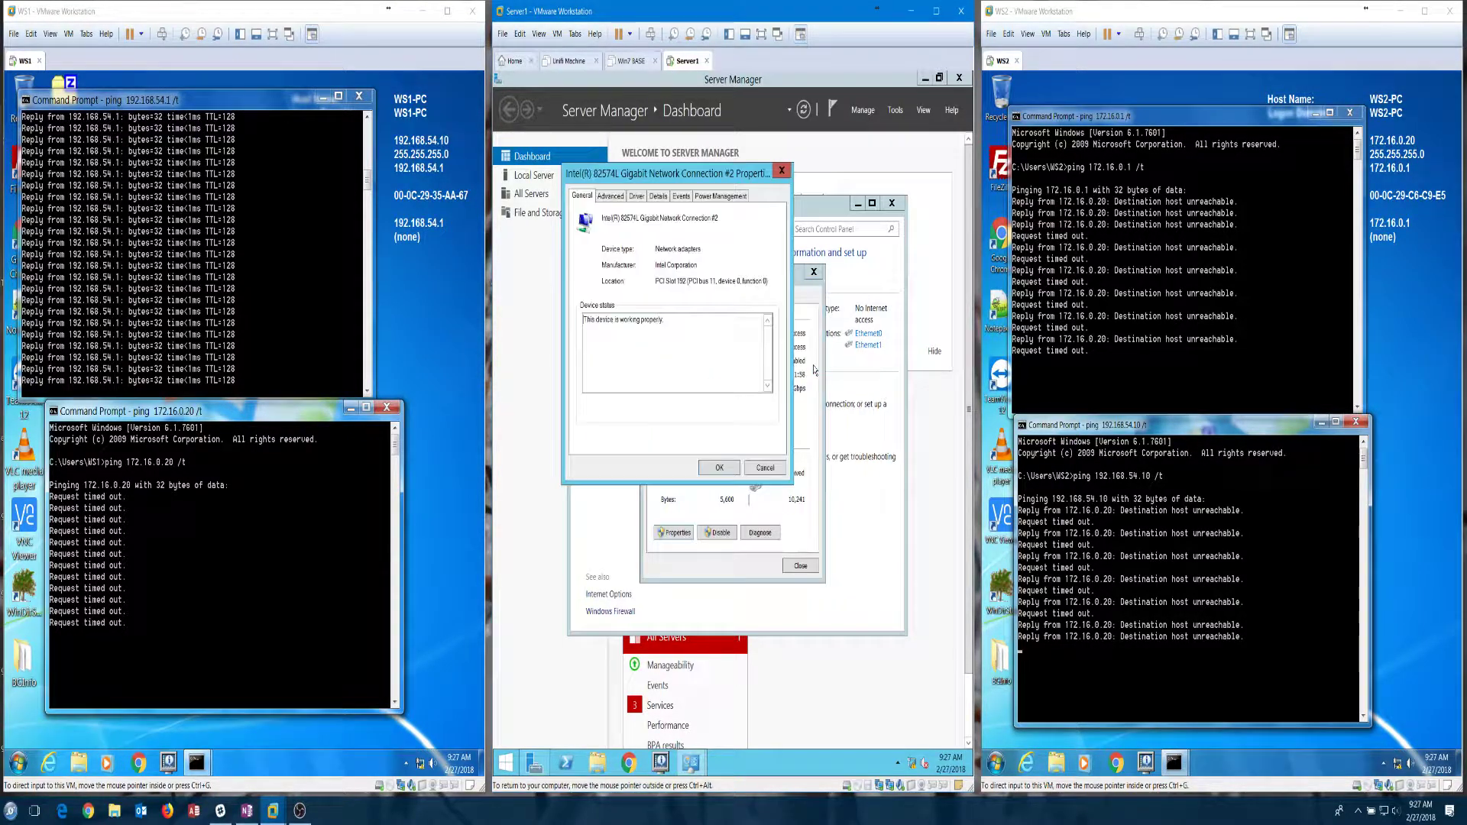
left_click(768, 471)
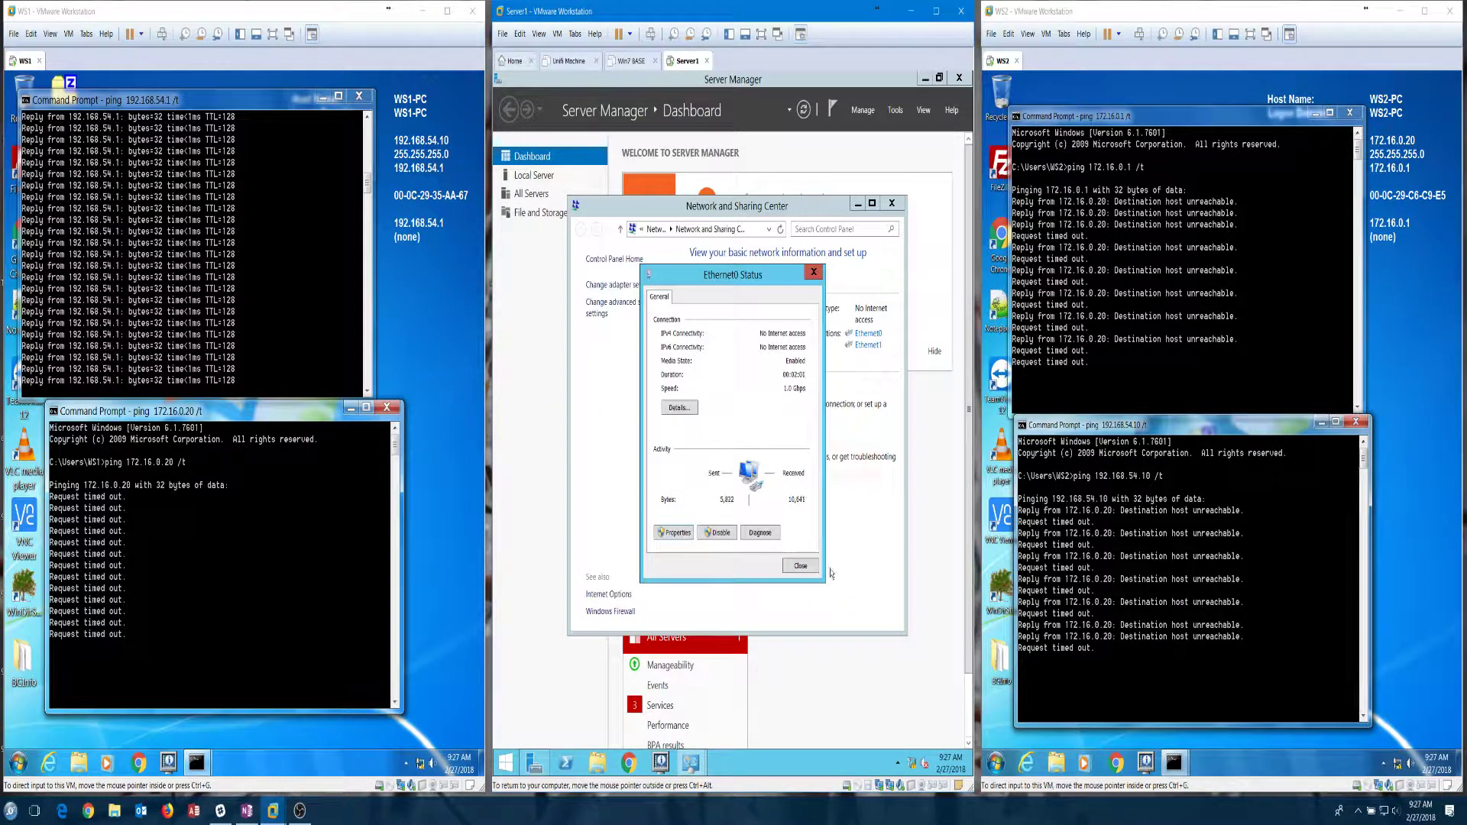
left_click(800, 566)
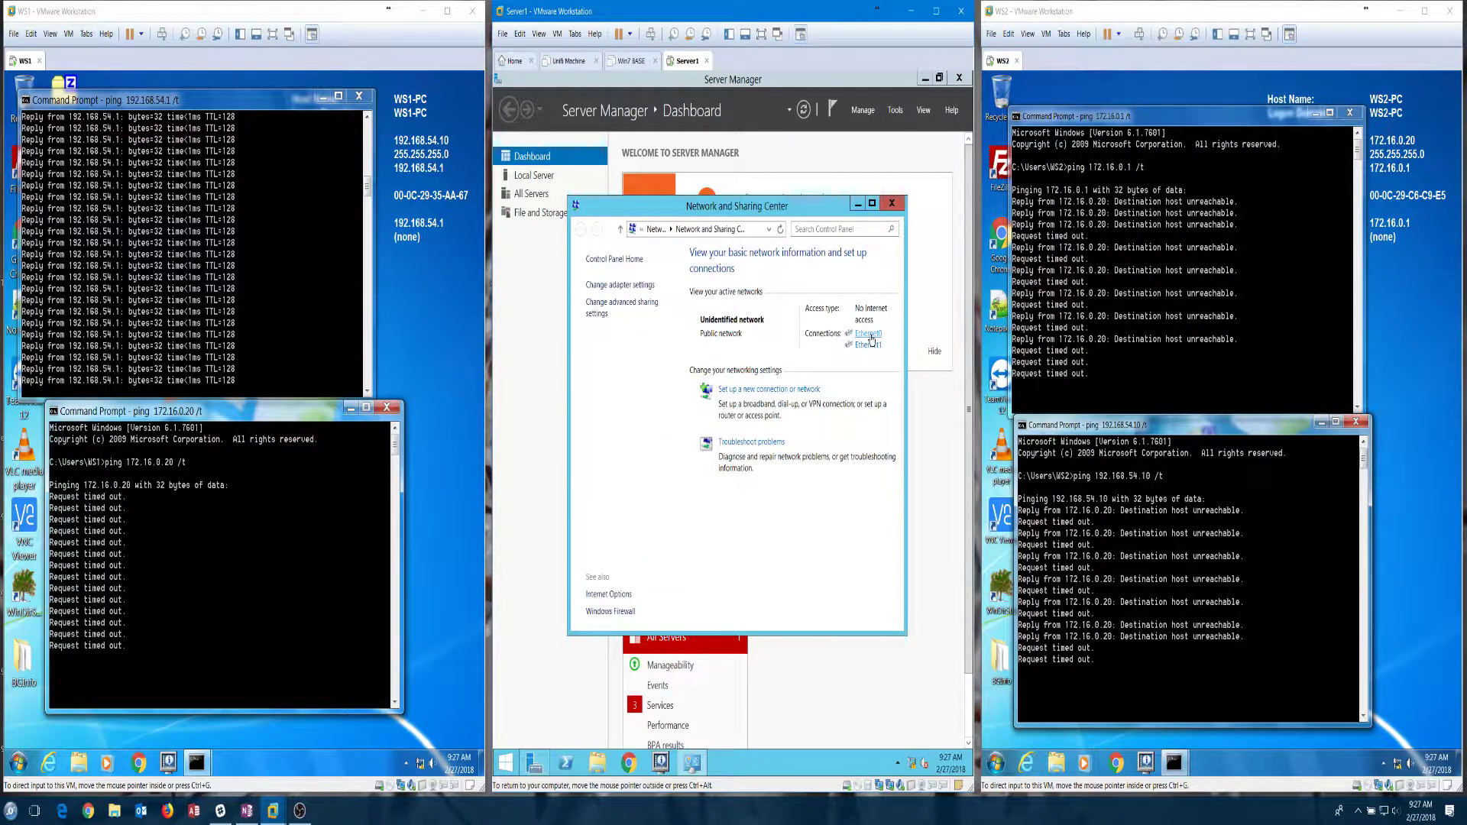
Step: In Network Connections, rename Ethernet0 to '192 Net' and Ethernet1 to '172 Net'
left_click(620, 285)
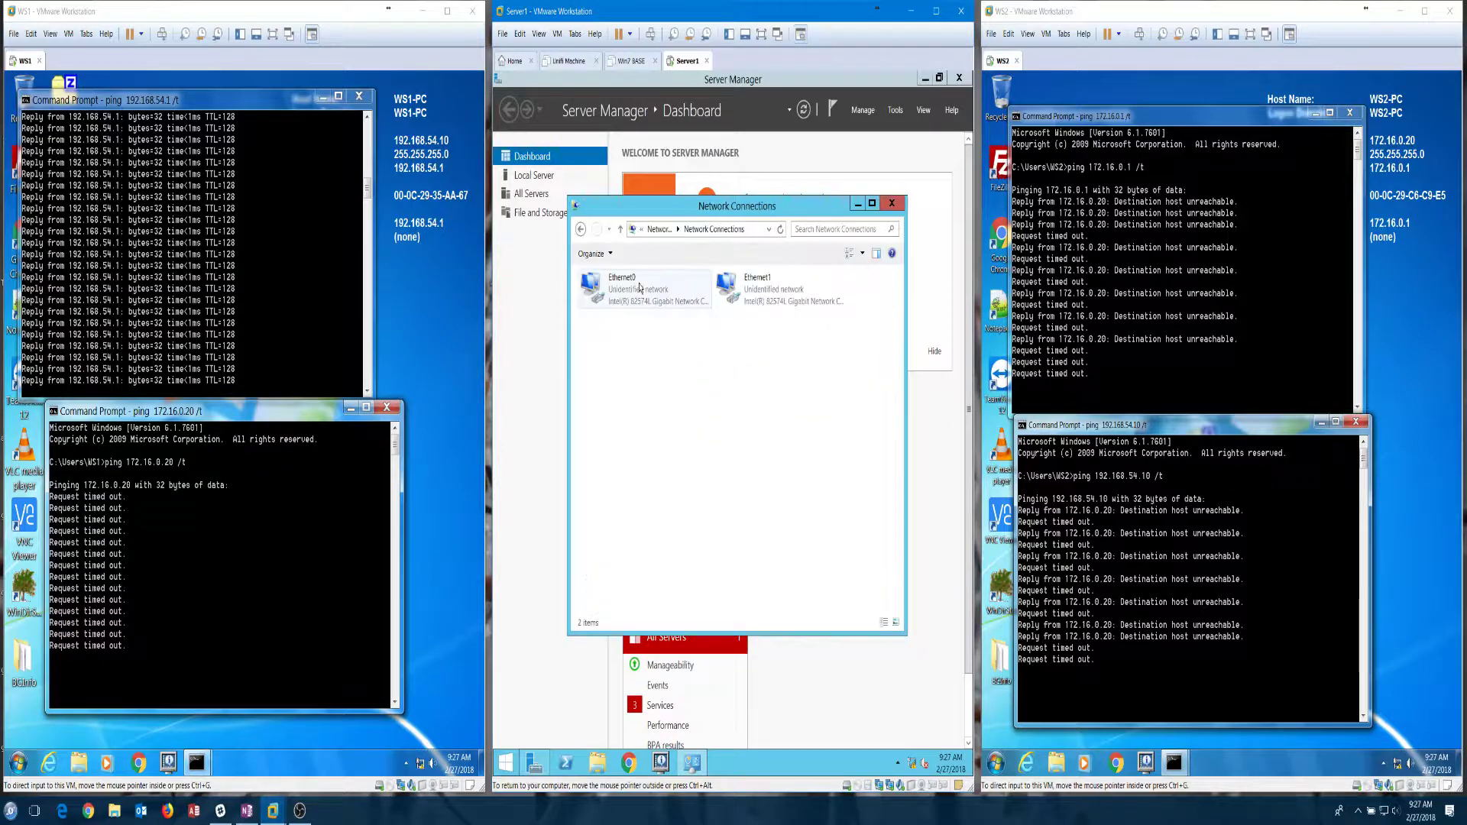
right_click(637, 298)
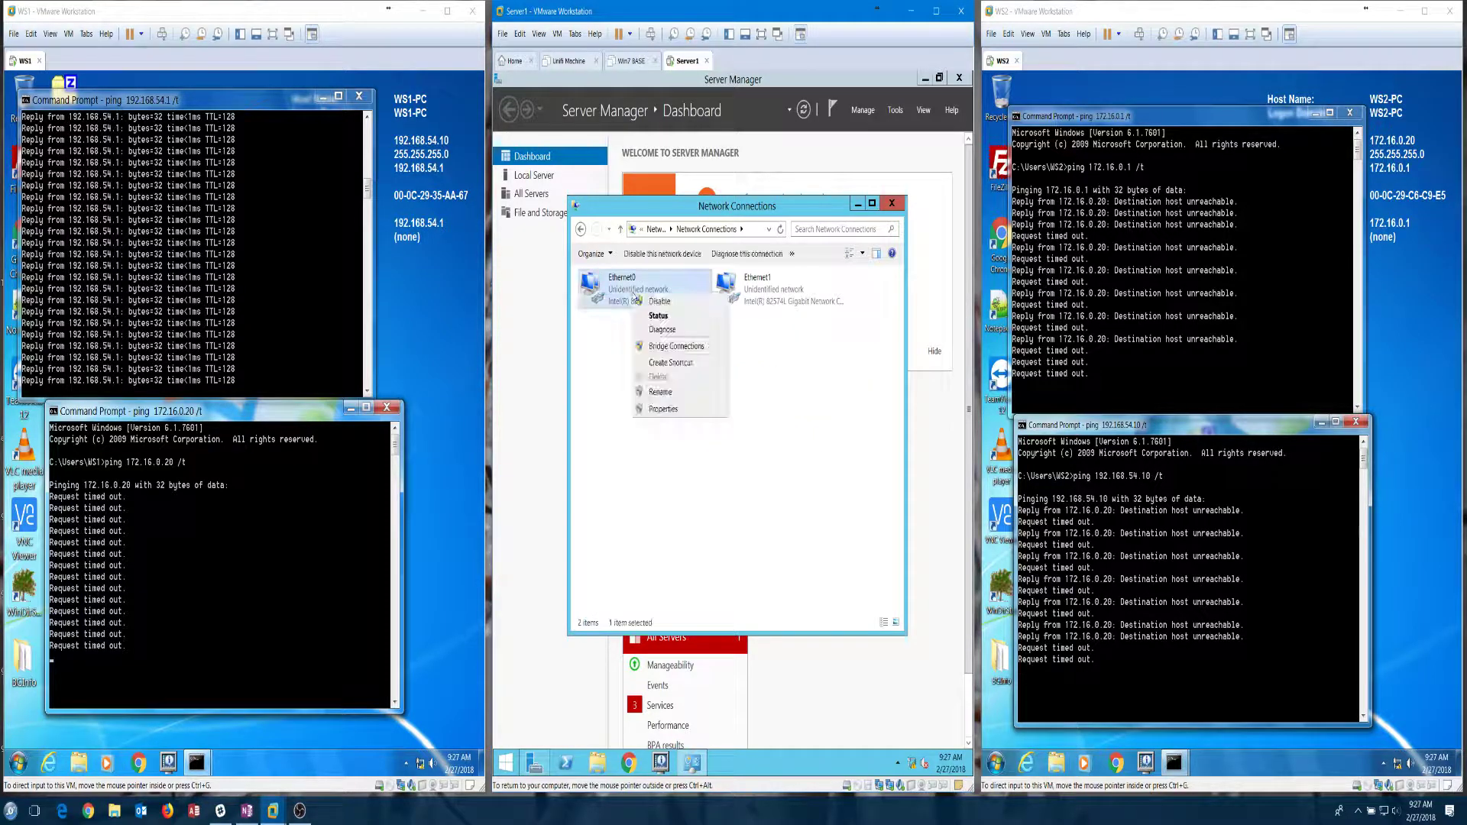
left_click(661, 392)
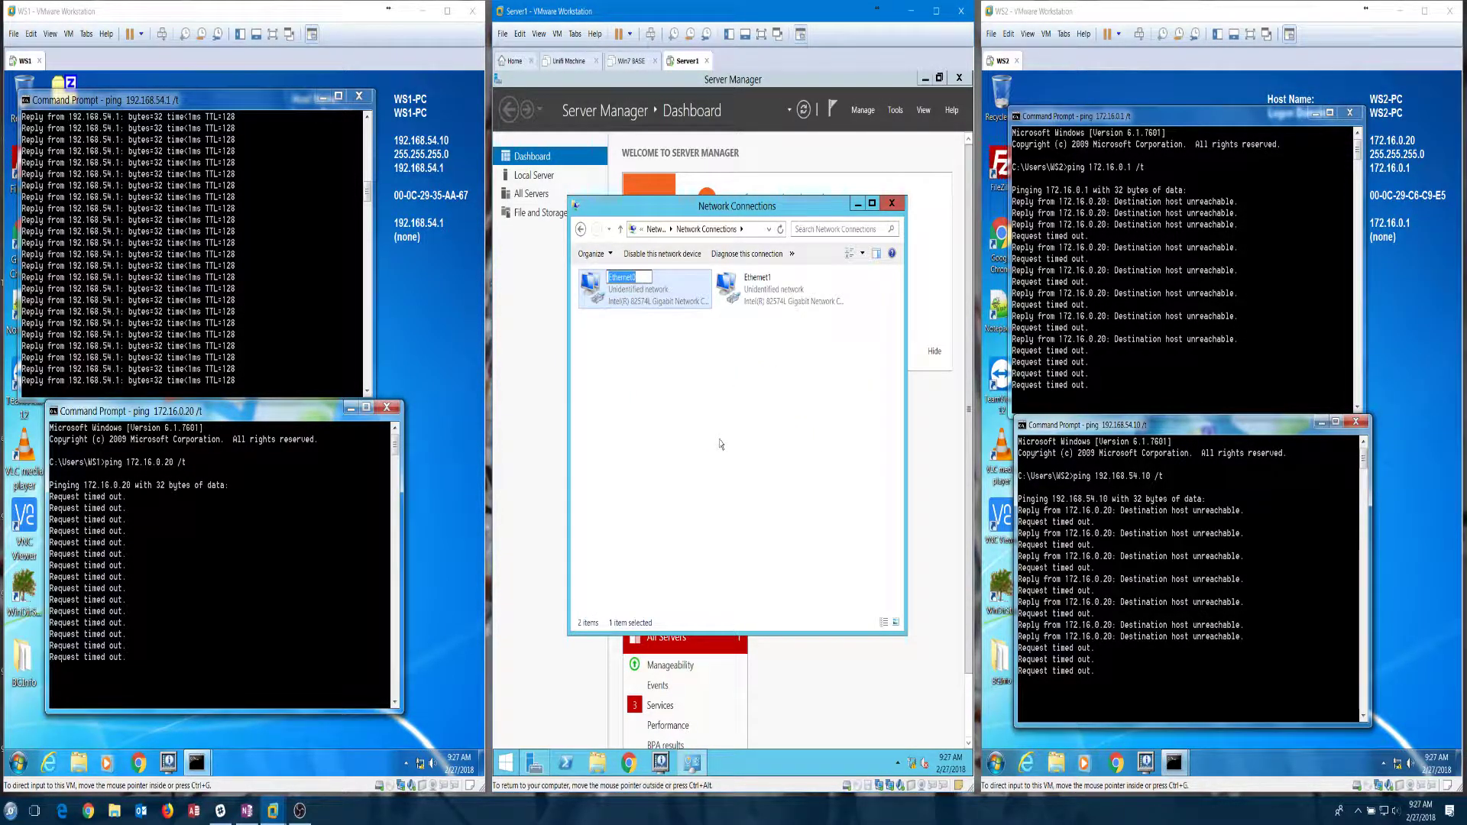
type("192 Net")
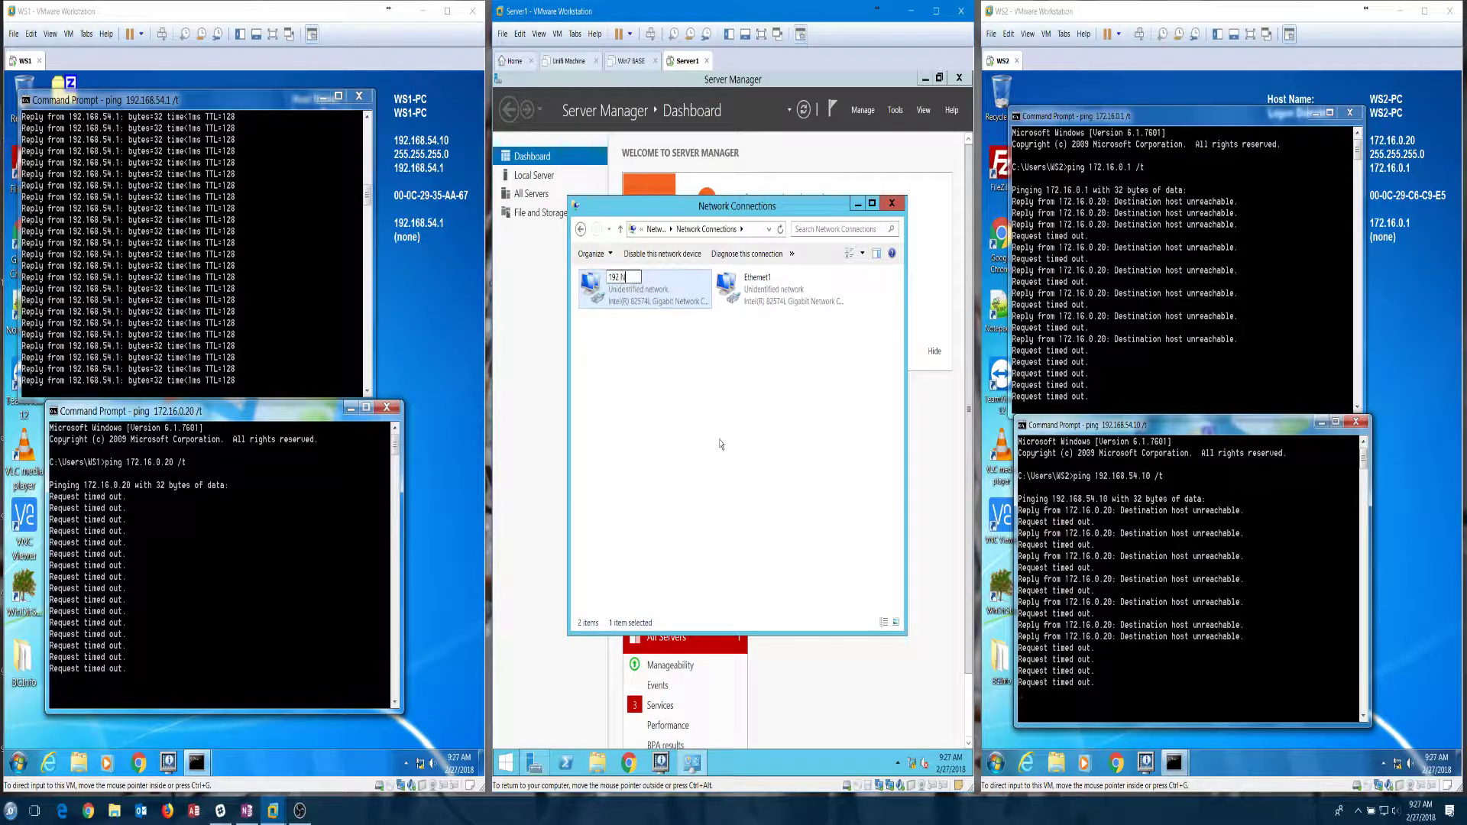
key("Return")
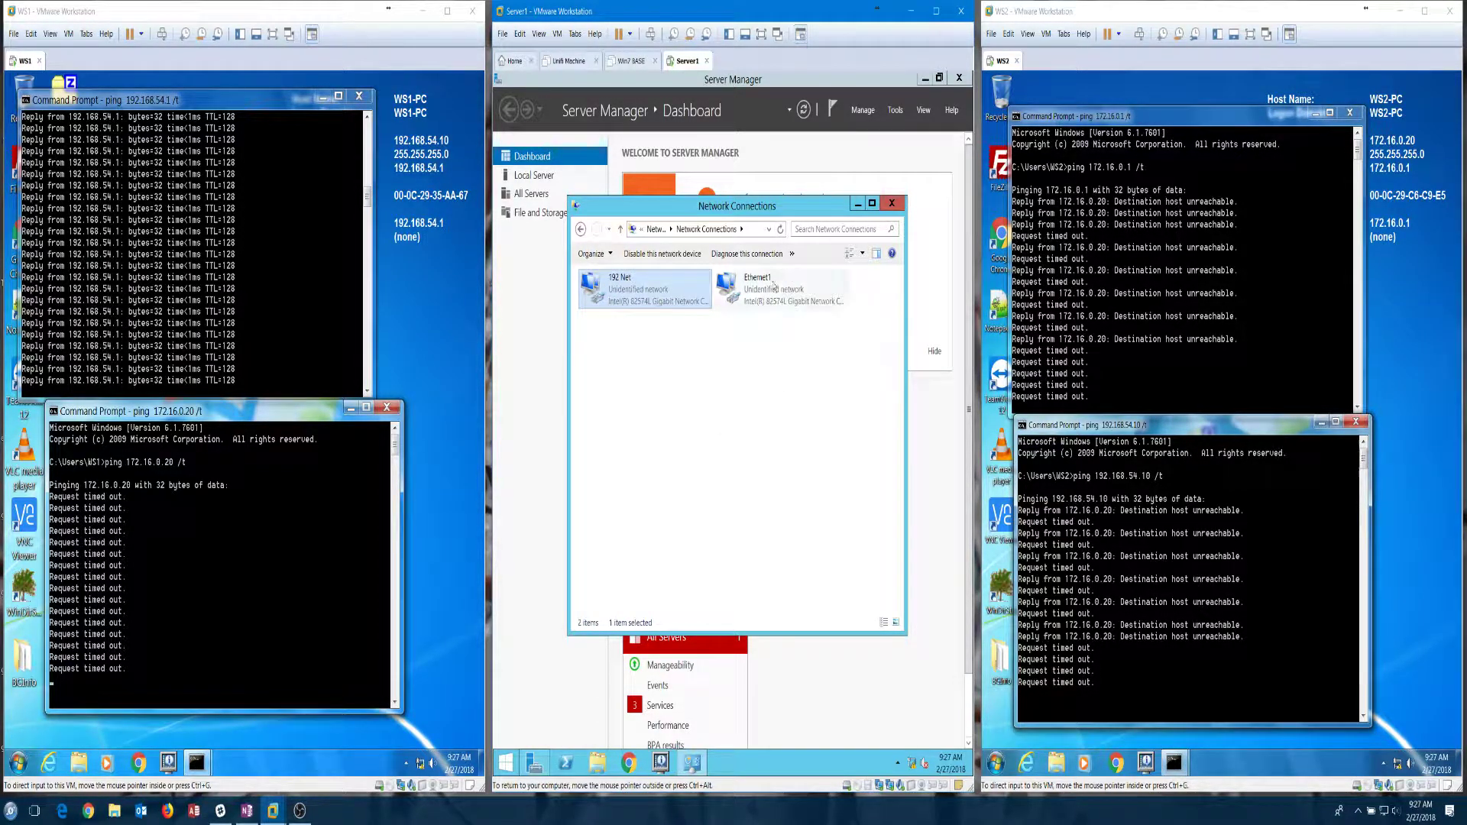
right_click(759, 284)
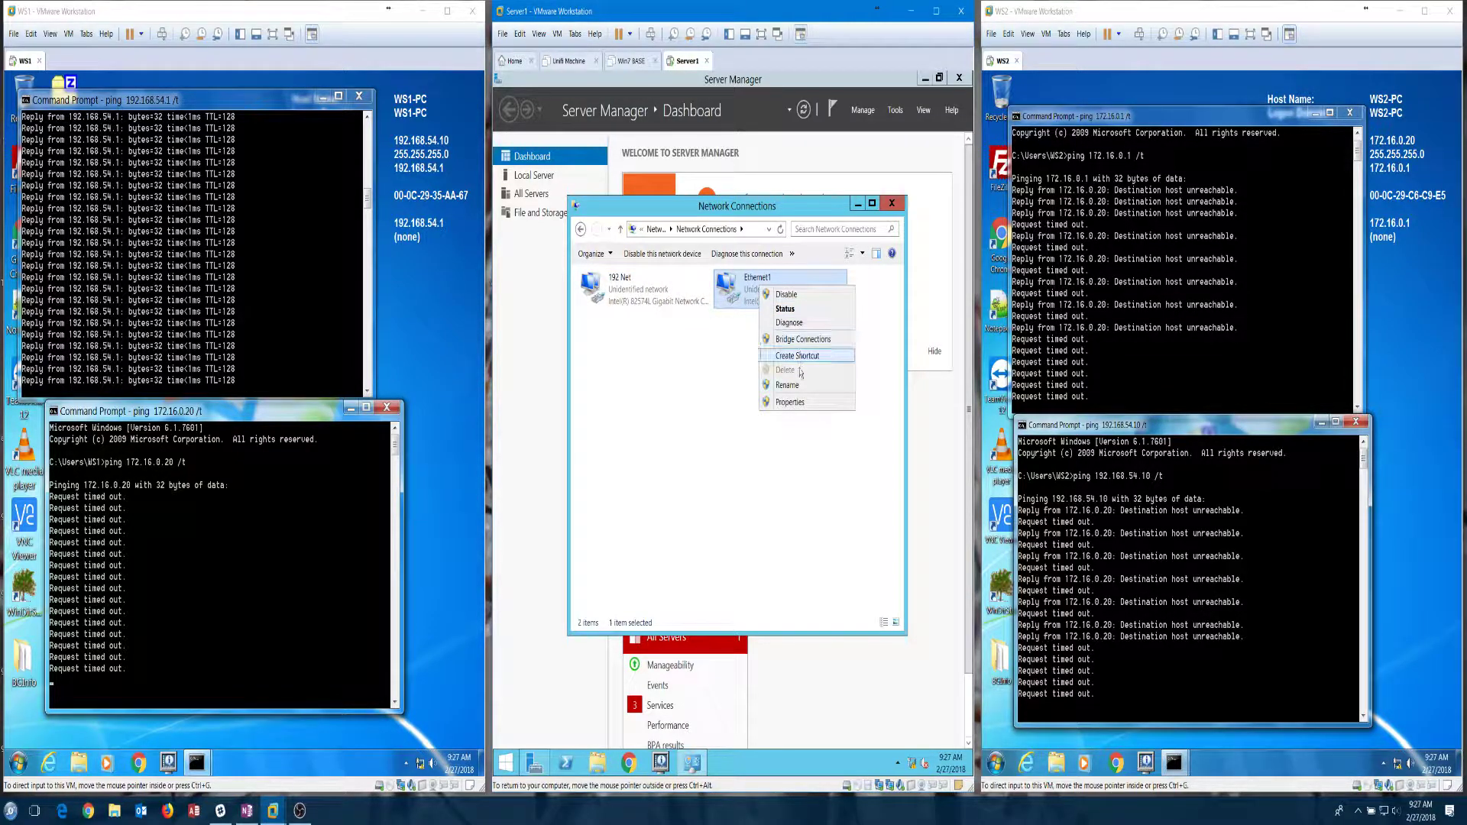
left_click(799, 387)
type("17")
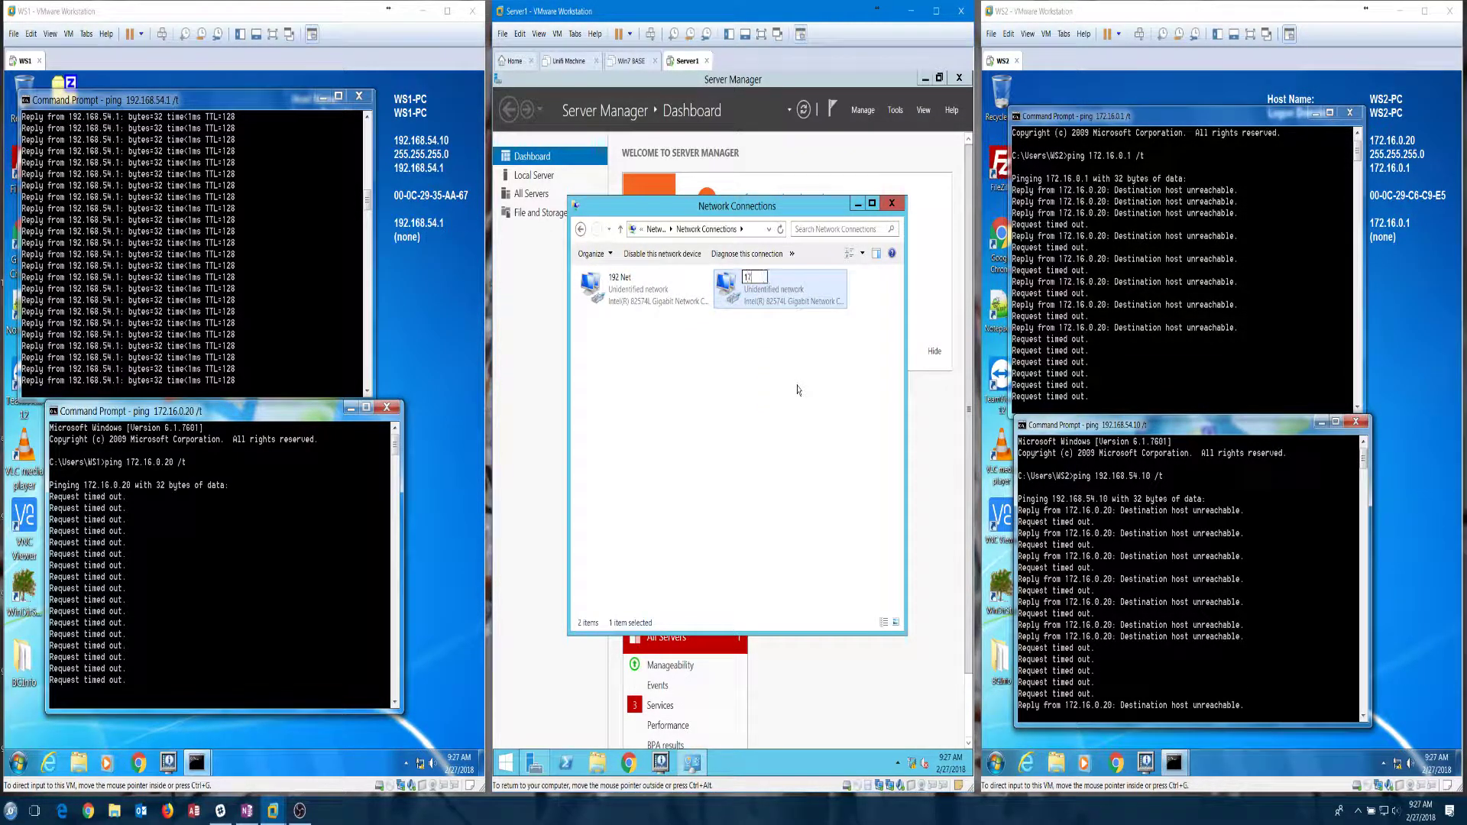
type("2 Net")
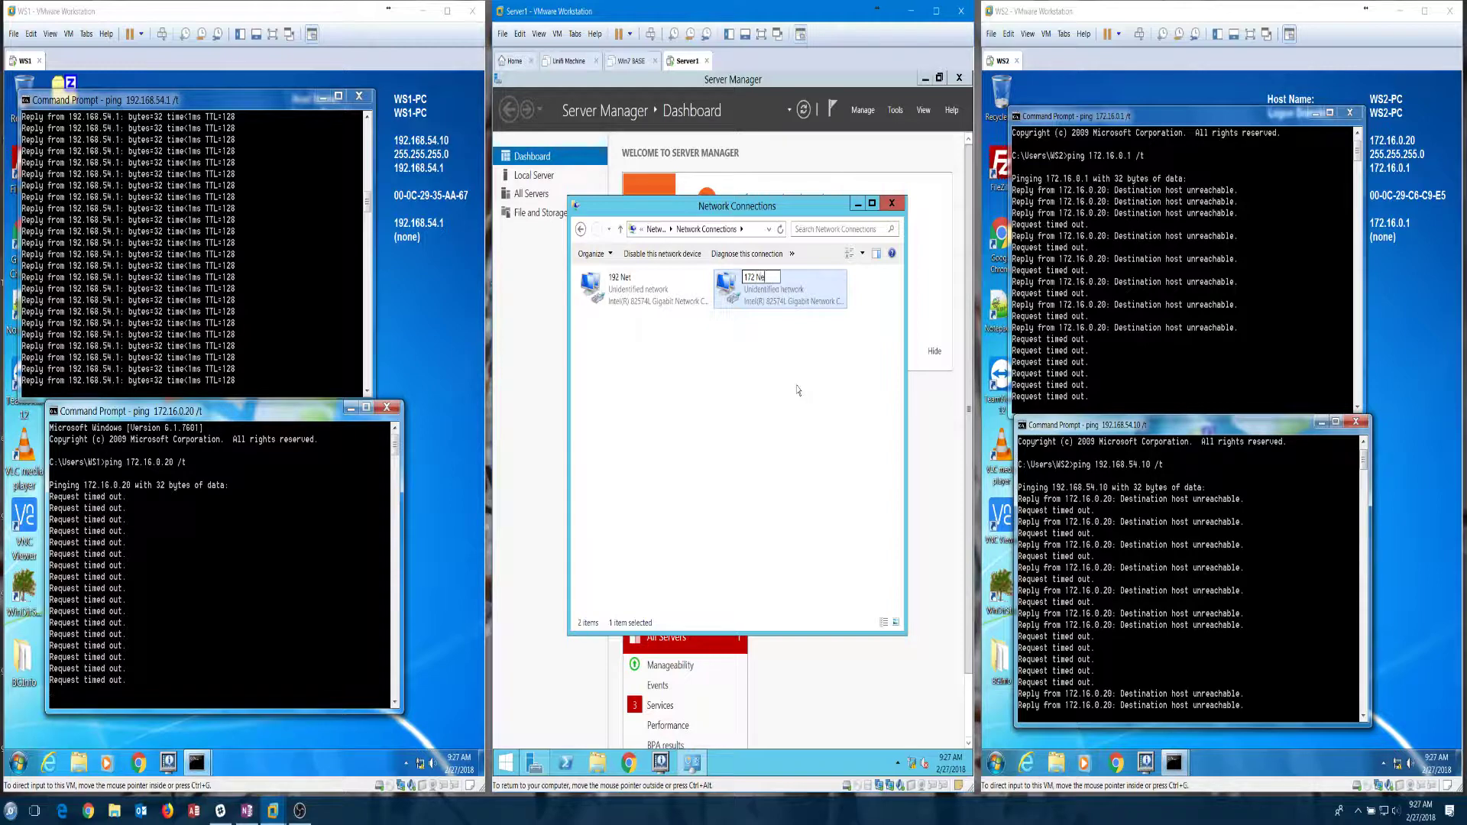
key("Return")
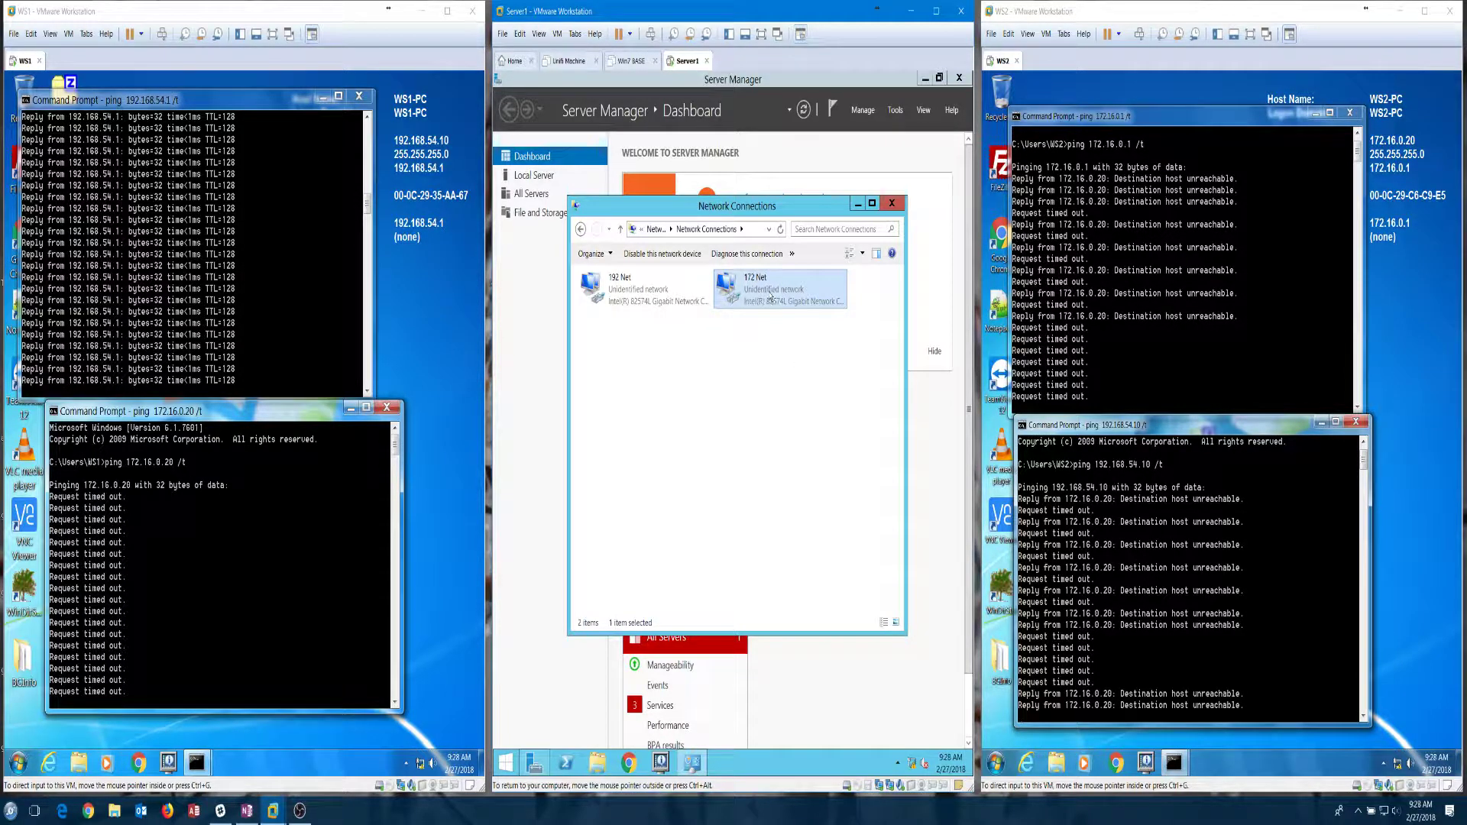
Step: Open 172 Net's IPv4 properties and switch to a manually entered IP address
right_click(774, 308)
left_click(809, 409)
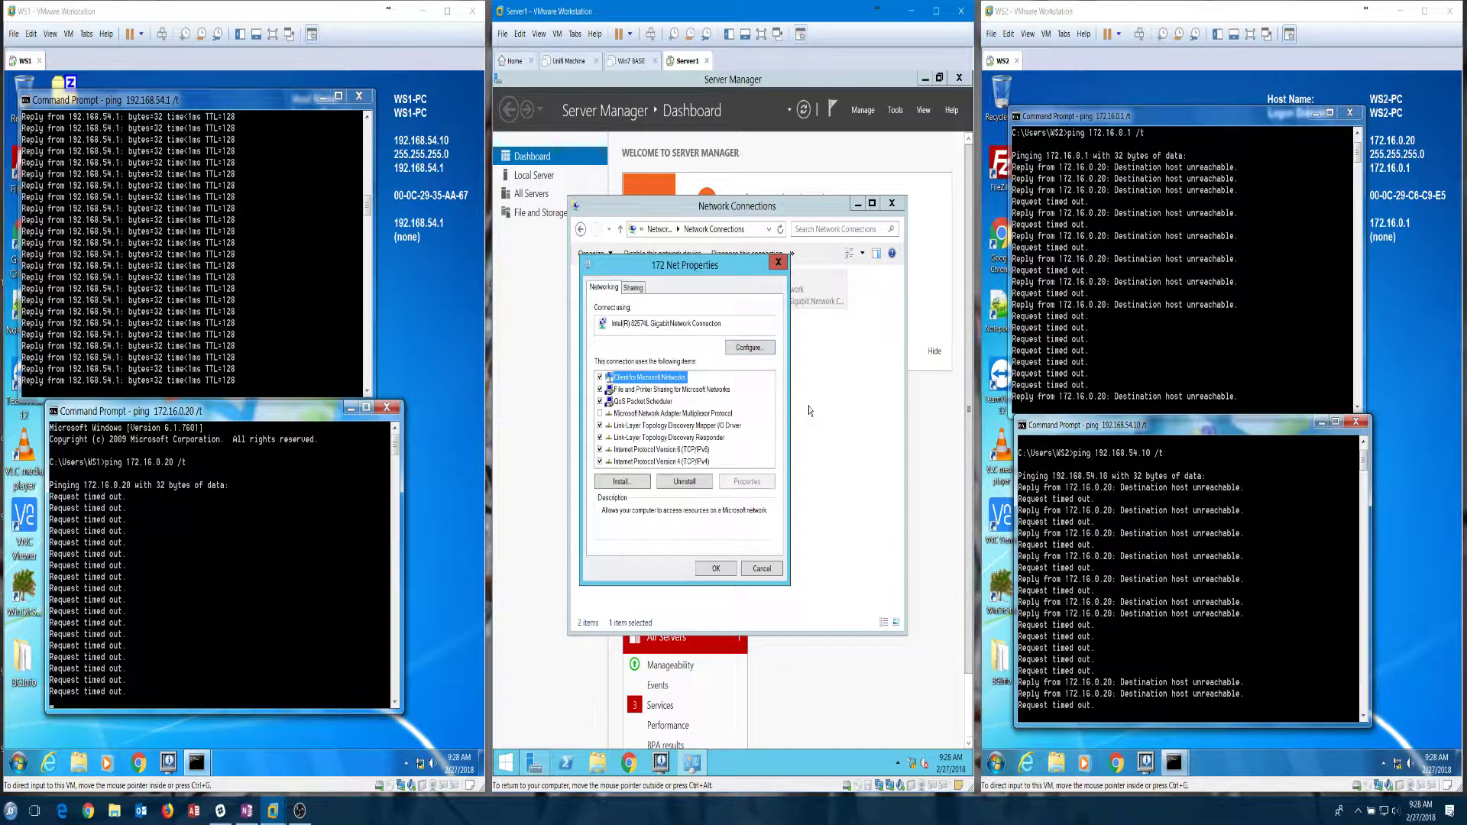
left_click(661, 461)
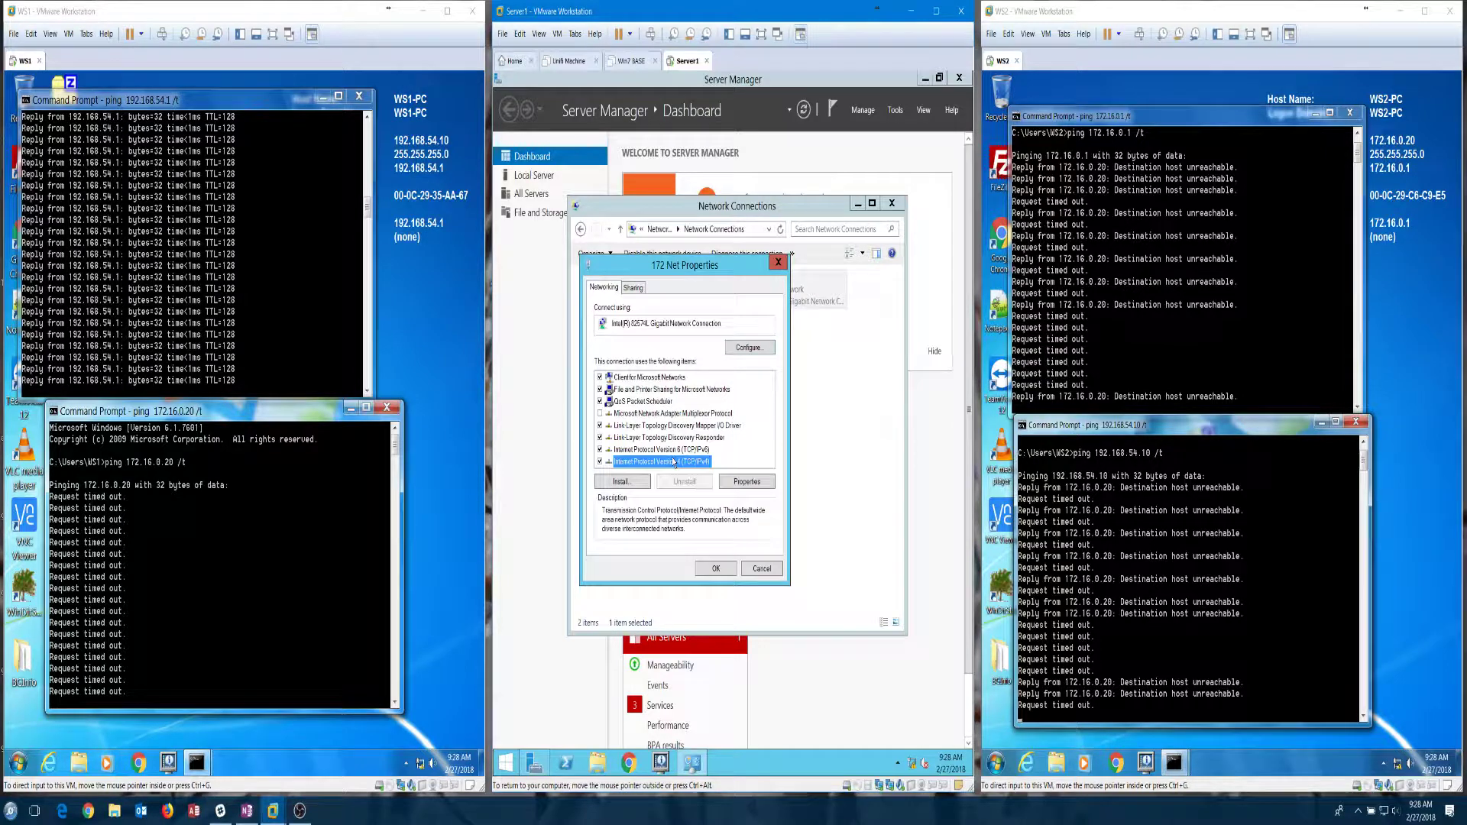
left_click(760, 483)
left_click(656, 418)
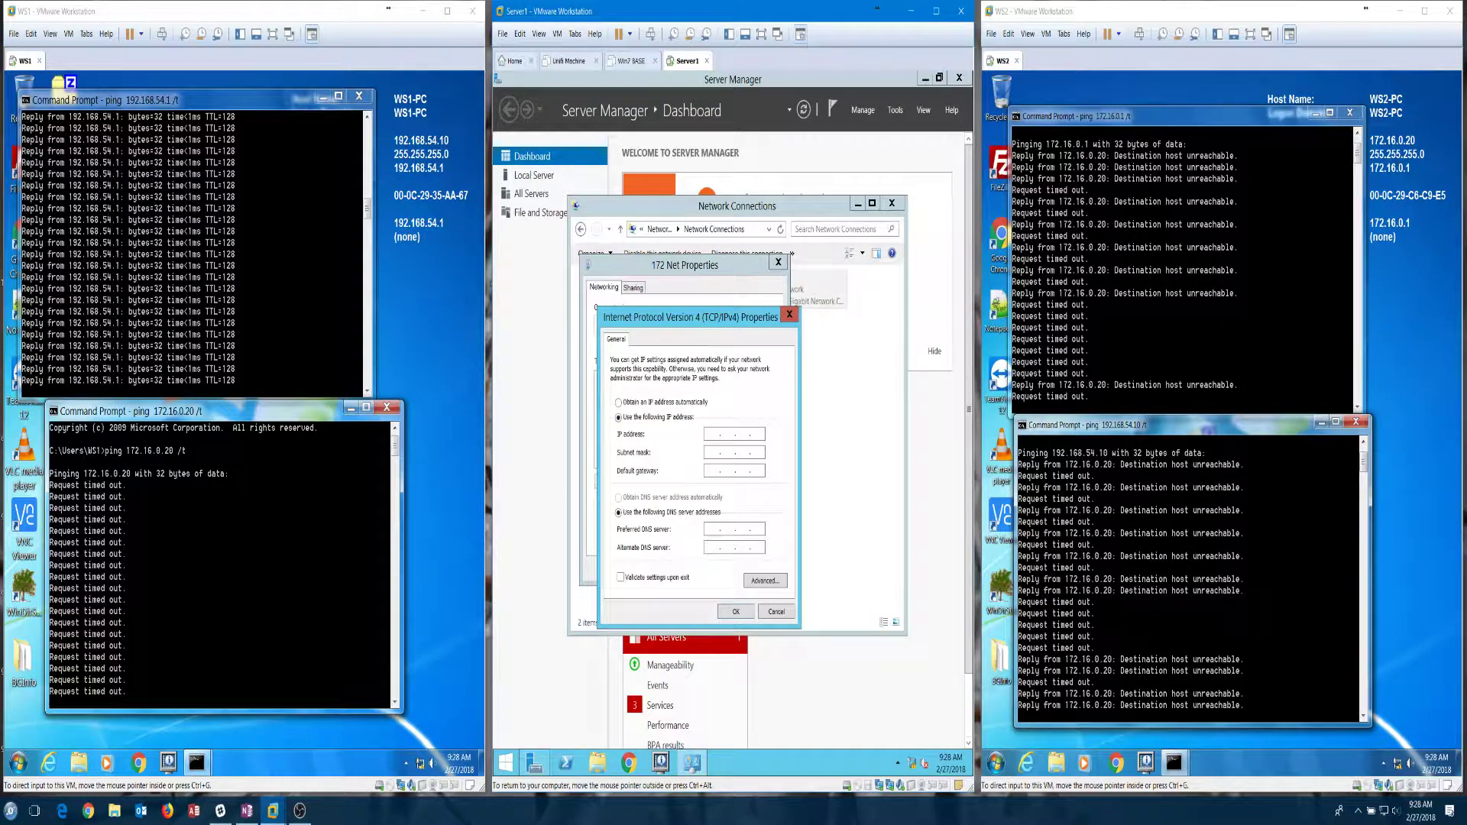
Step: Enter IP 172.16.0.1, mask 255.255.255.0, gateway and DNS 172.16.0.1, and apply
type("172 . ")
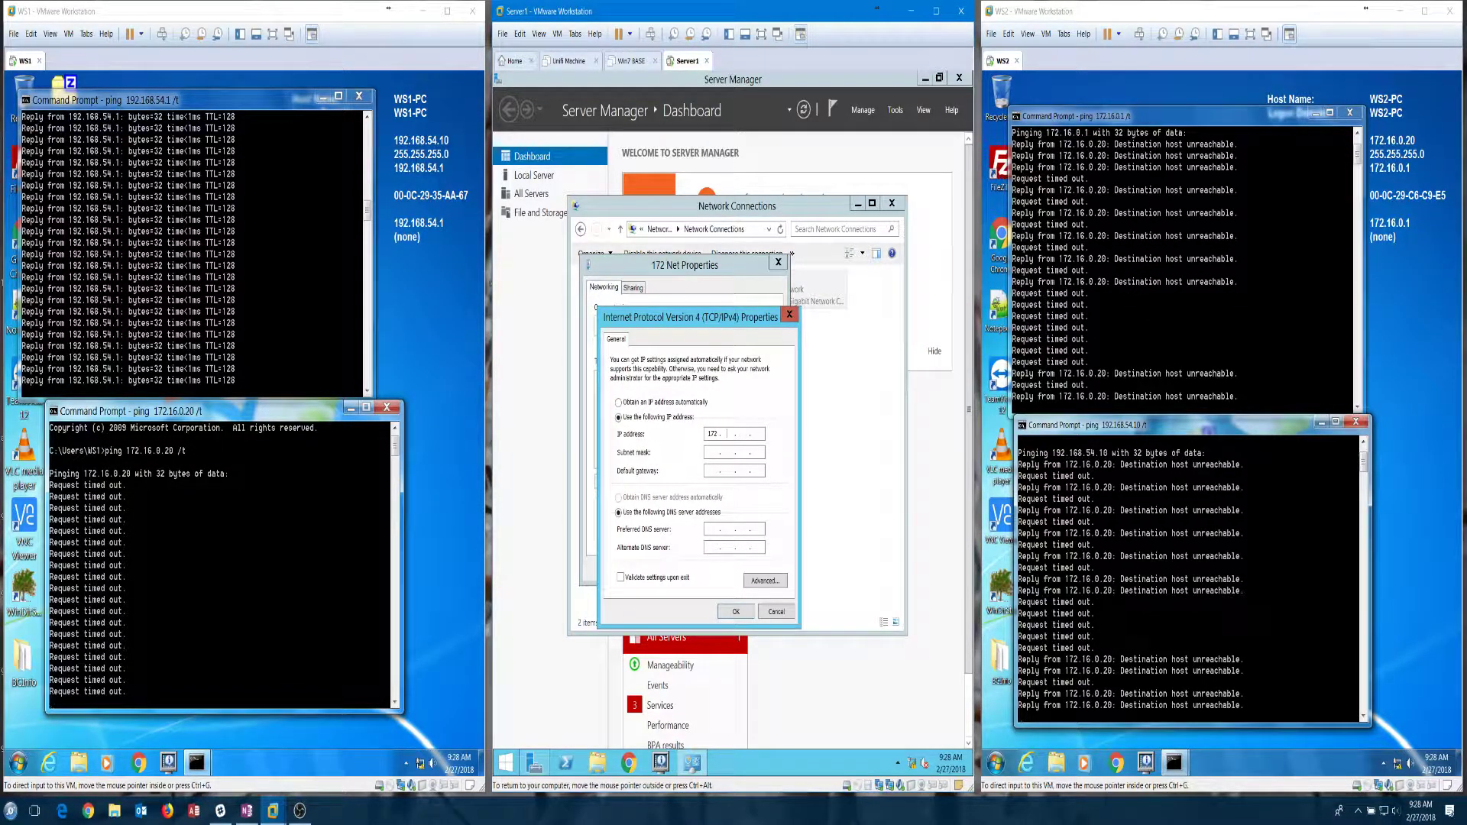
type("16 . 0")
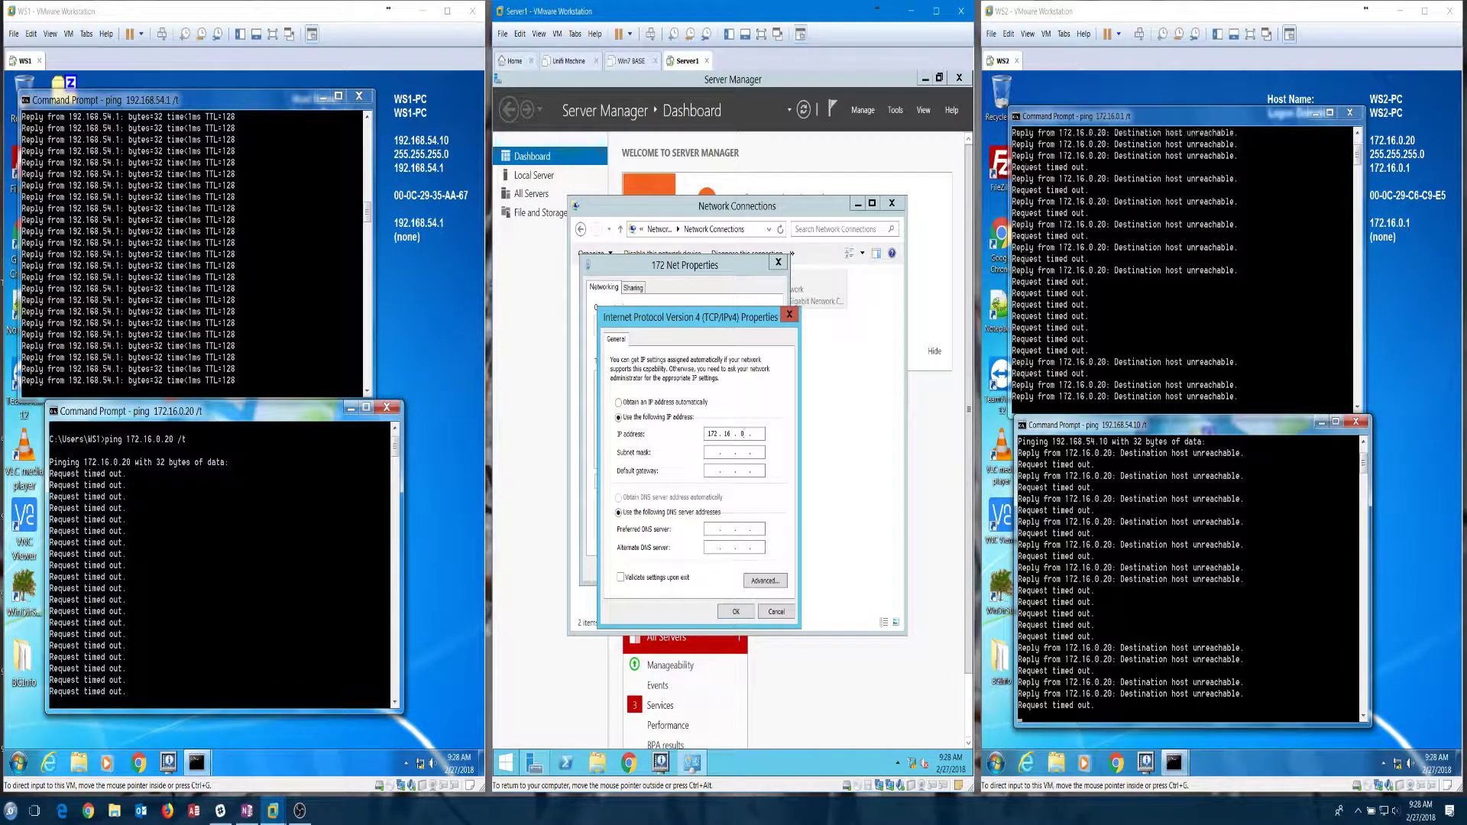
key("Tab")
type("255 . 25")
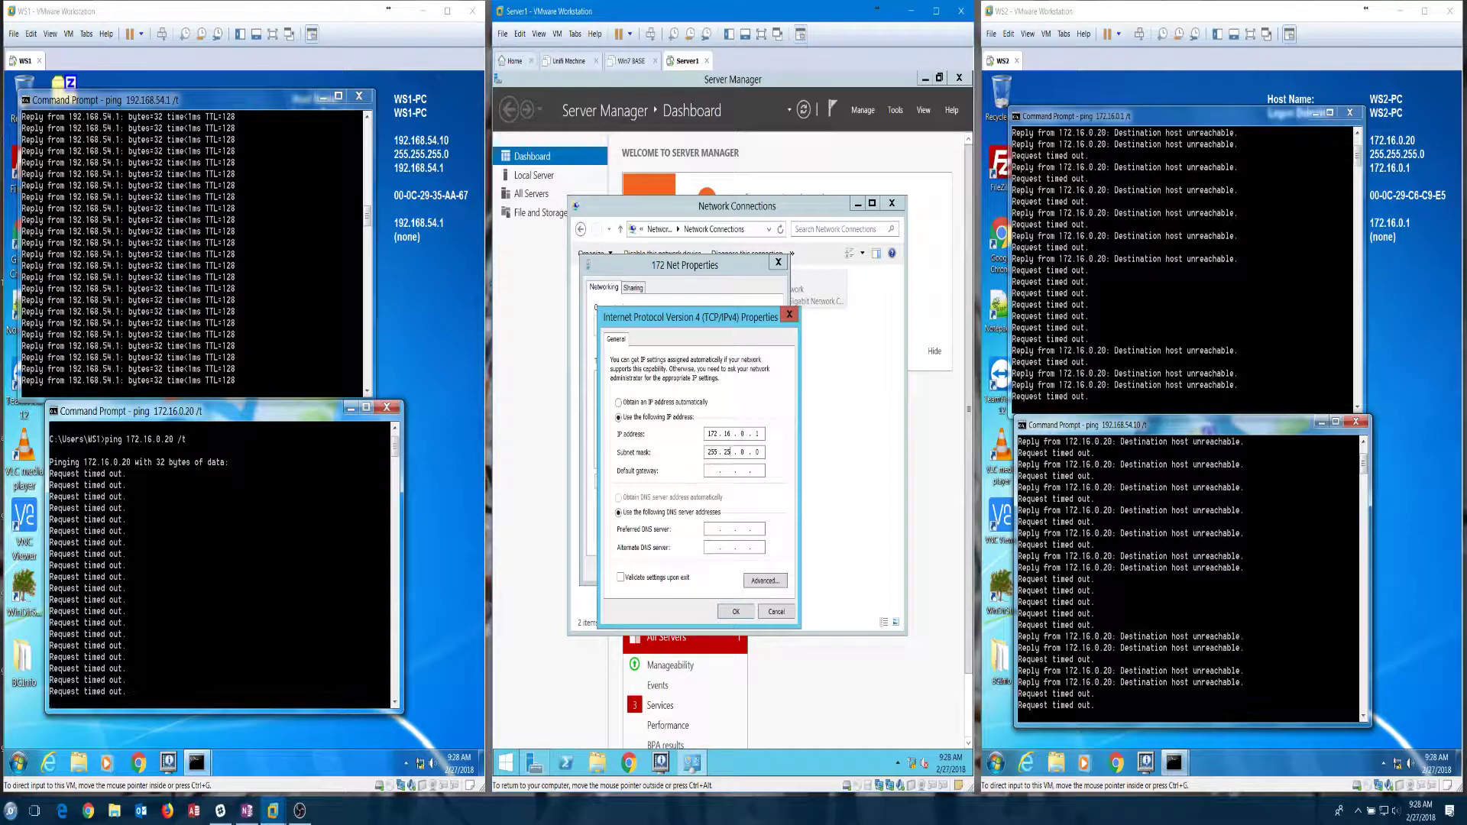
type("5 . 255")
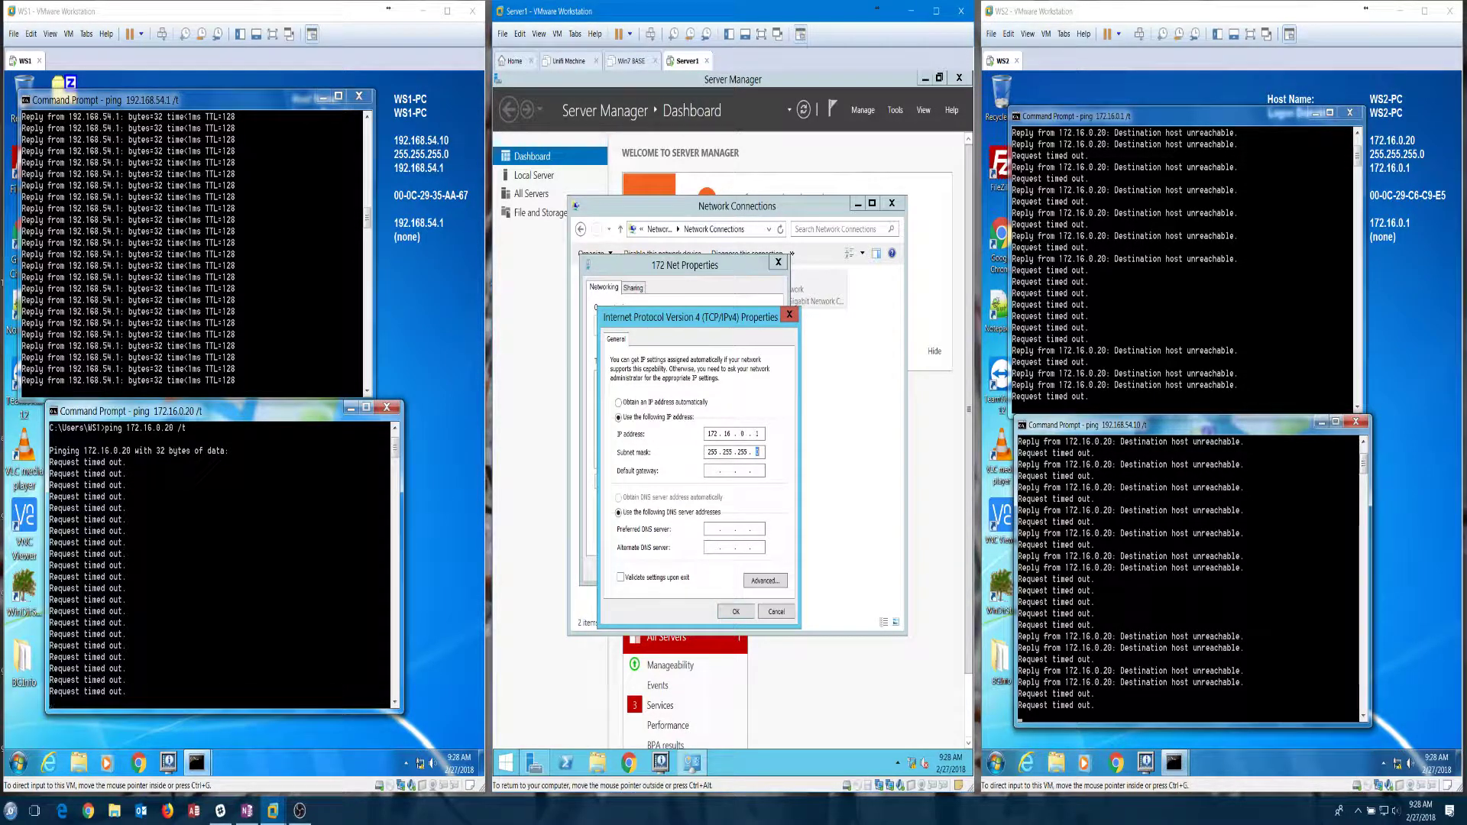
left_click(713, 471)
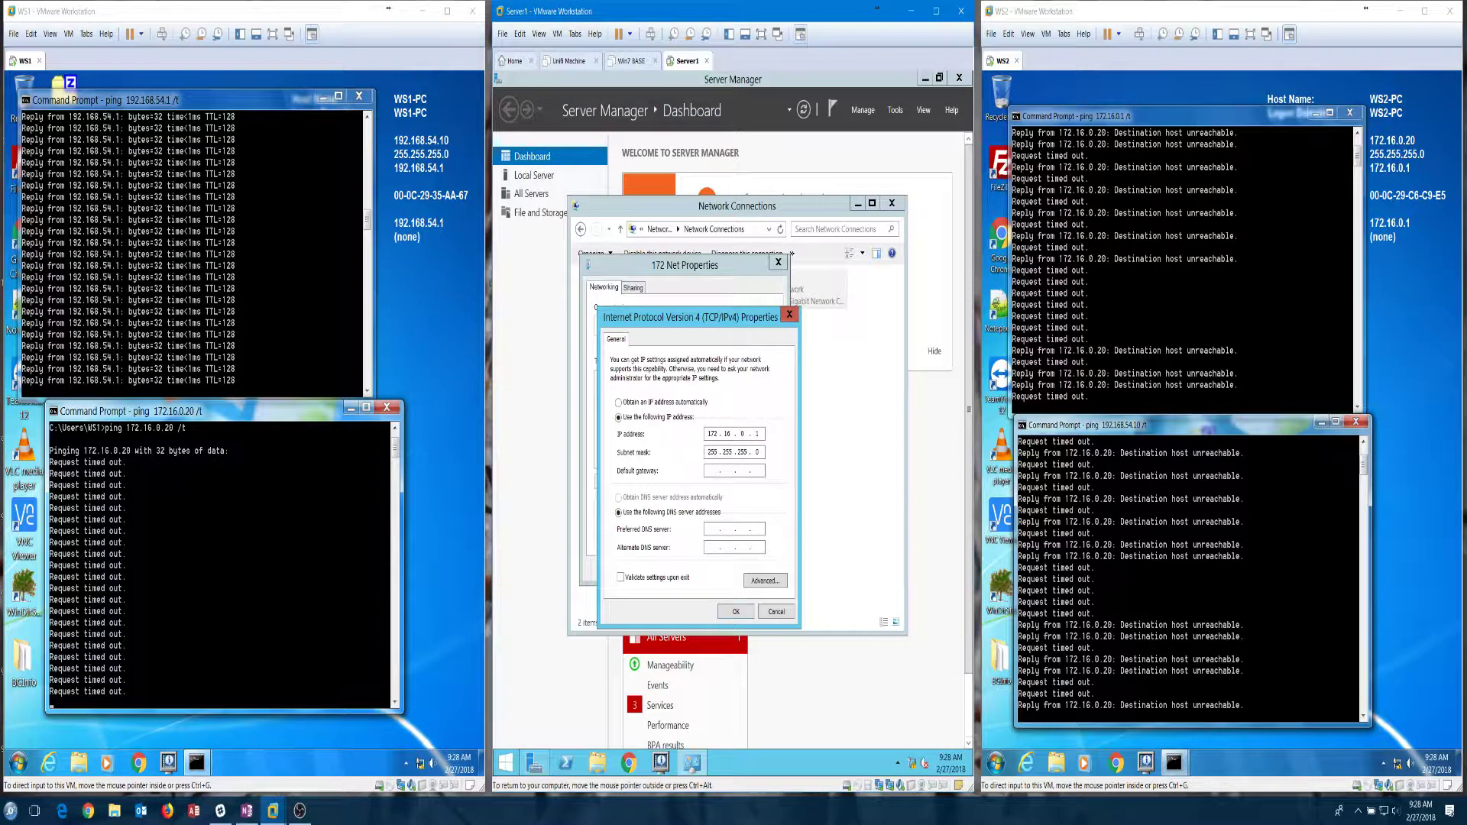
type("172 . 16 ")
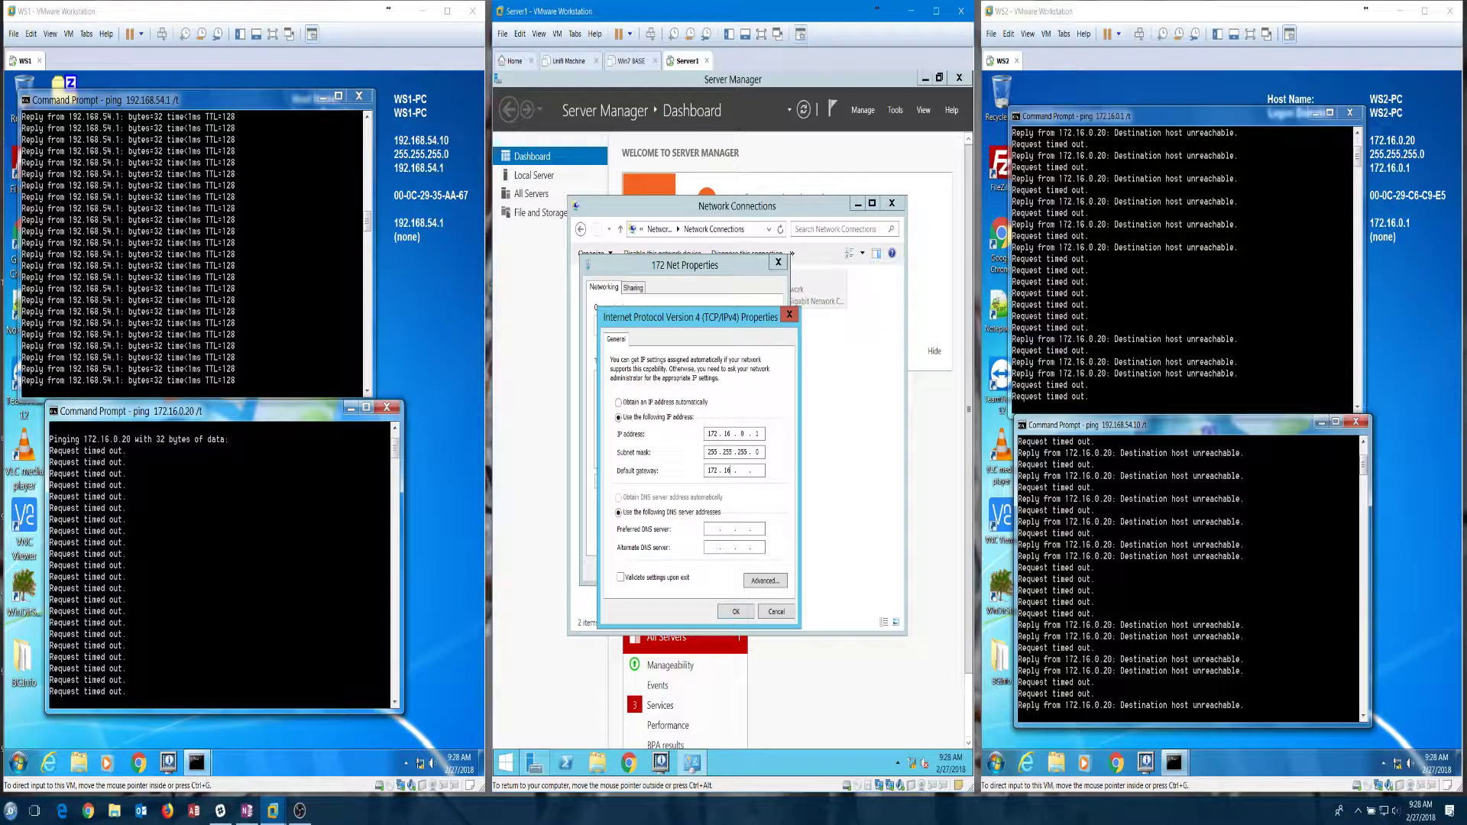
type(". 0 . 1")
key("Tab")
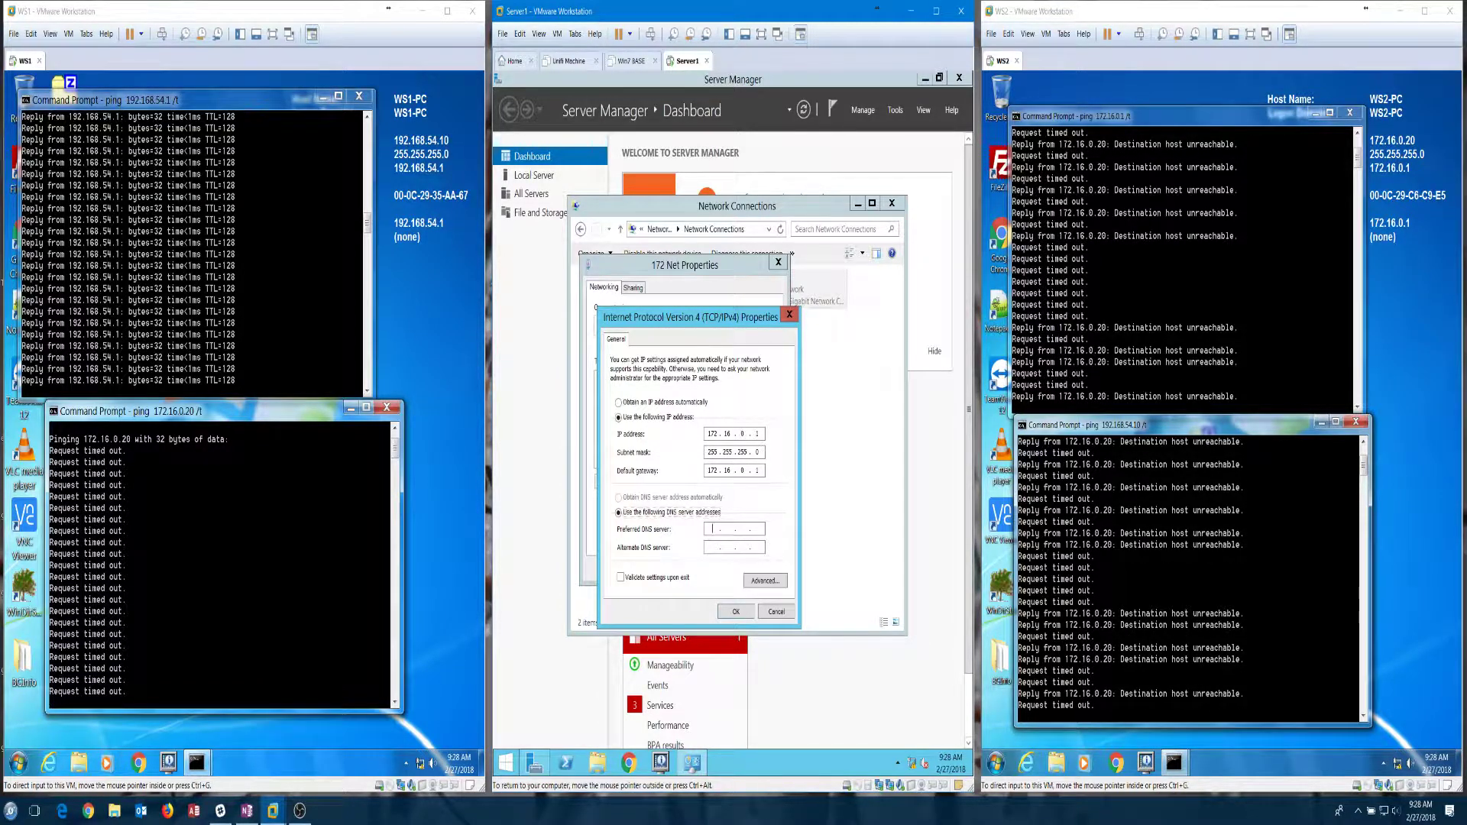
type("172.16.0.1")
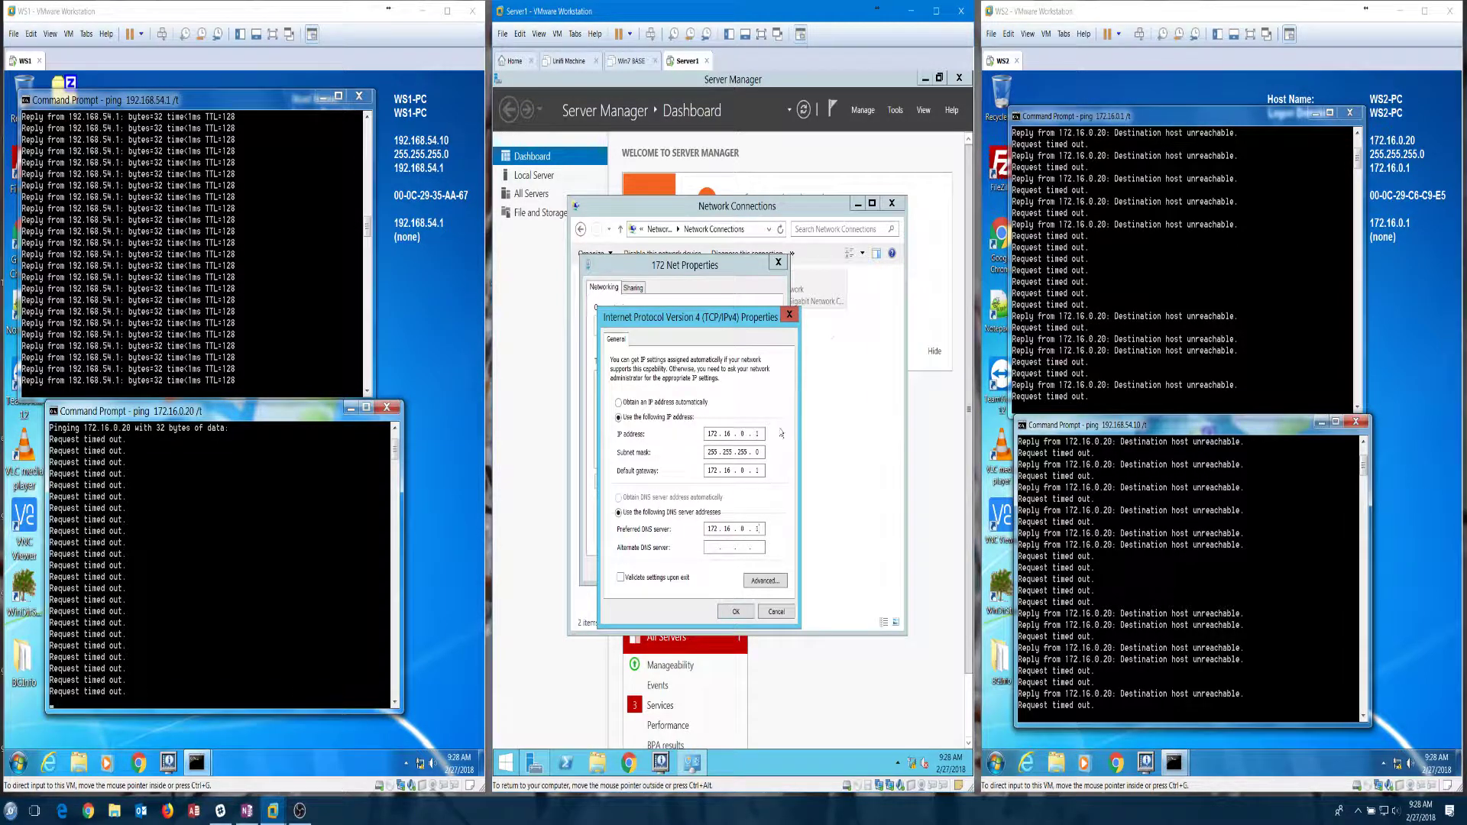
left_click(748, 616)
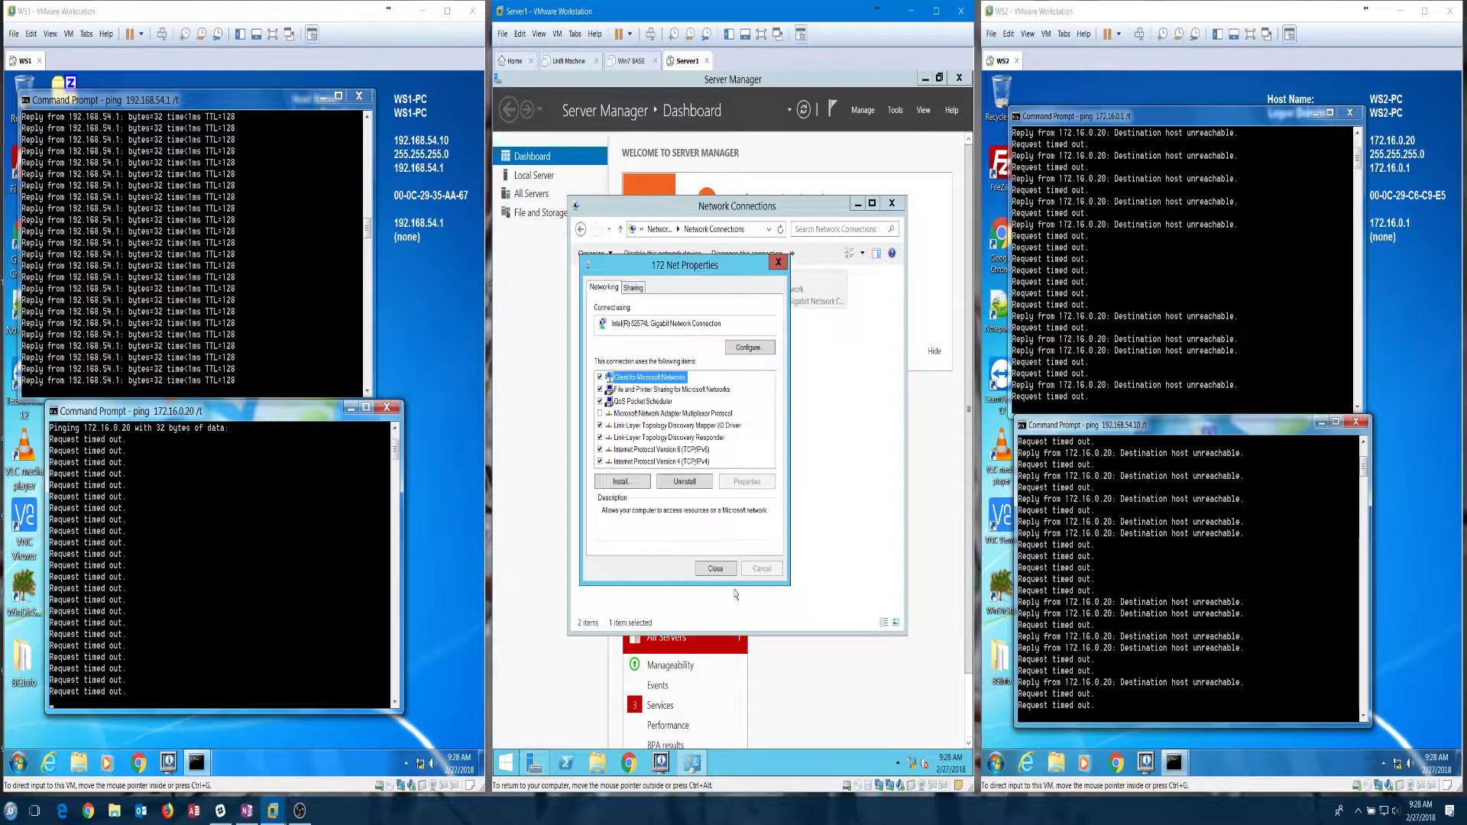
Step: Close the 172 Net Properties dialog and the Network Connections window
left_click(721, 569)
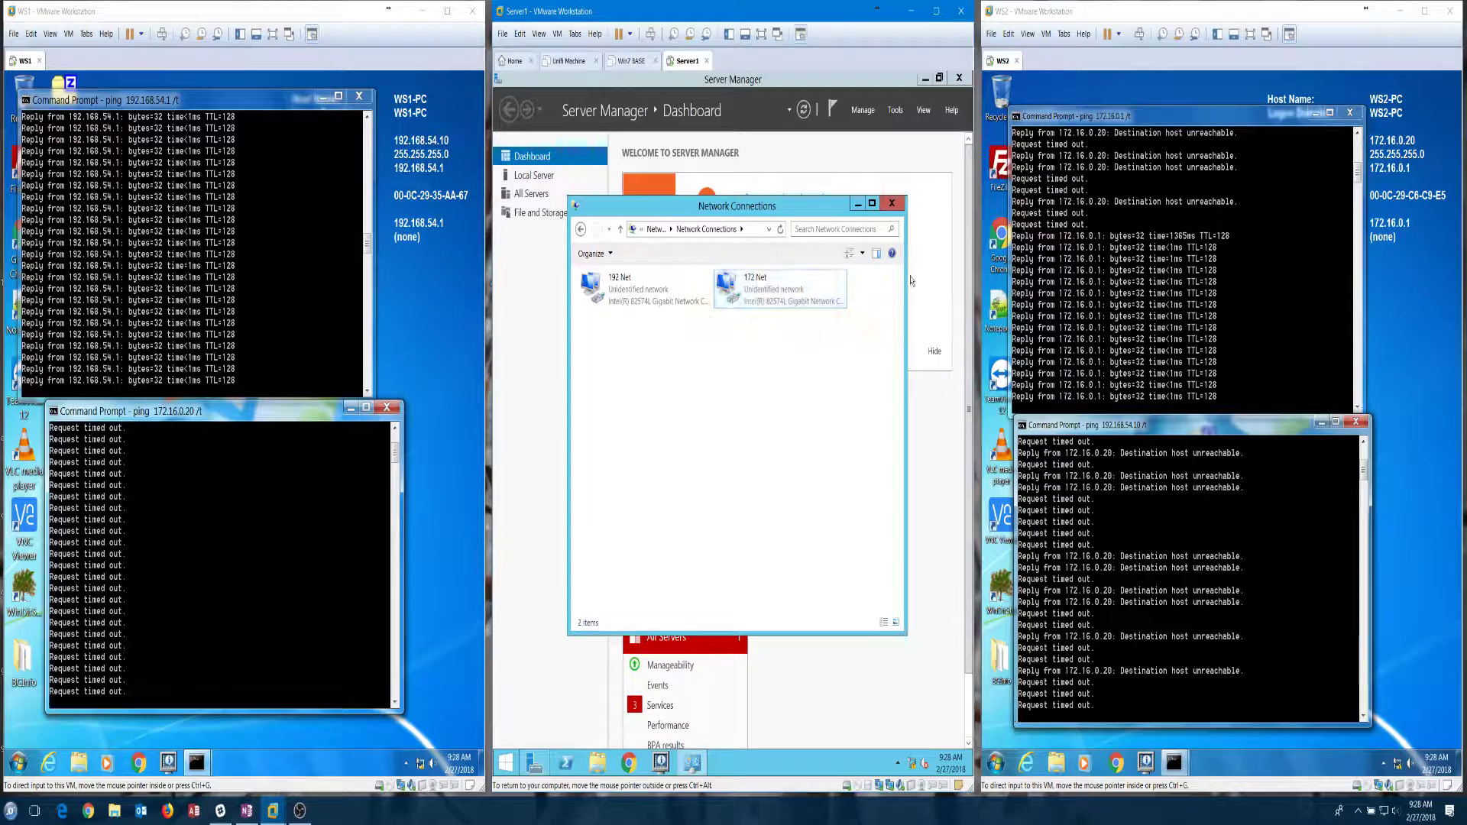
left_click(892, 205)
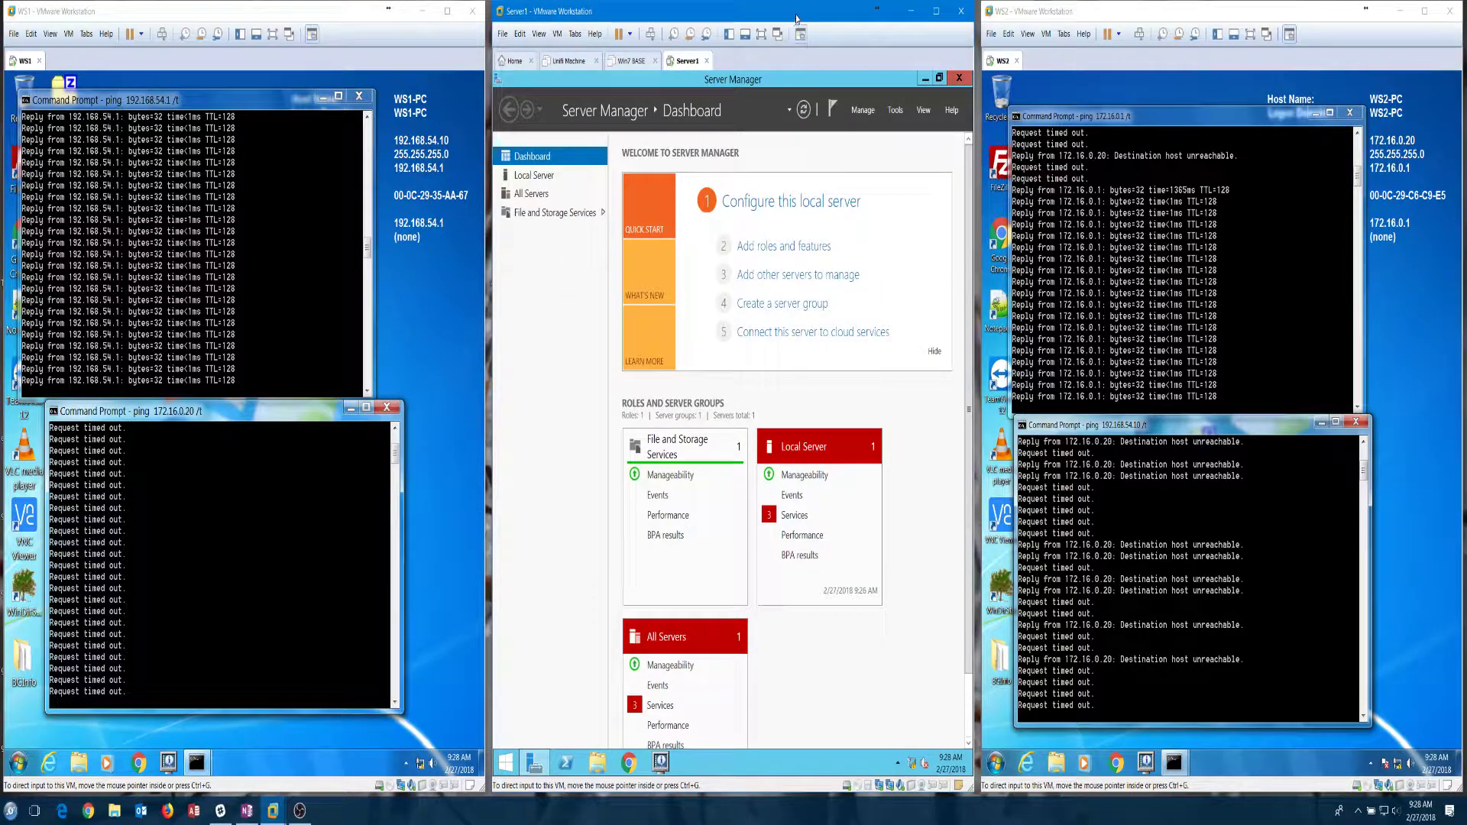
Step: Take a Server1 snapshot from VM > Snapshot named 'Pre LAN Routing'
left_click(558, 34)
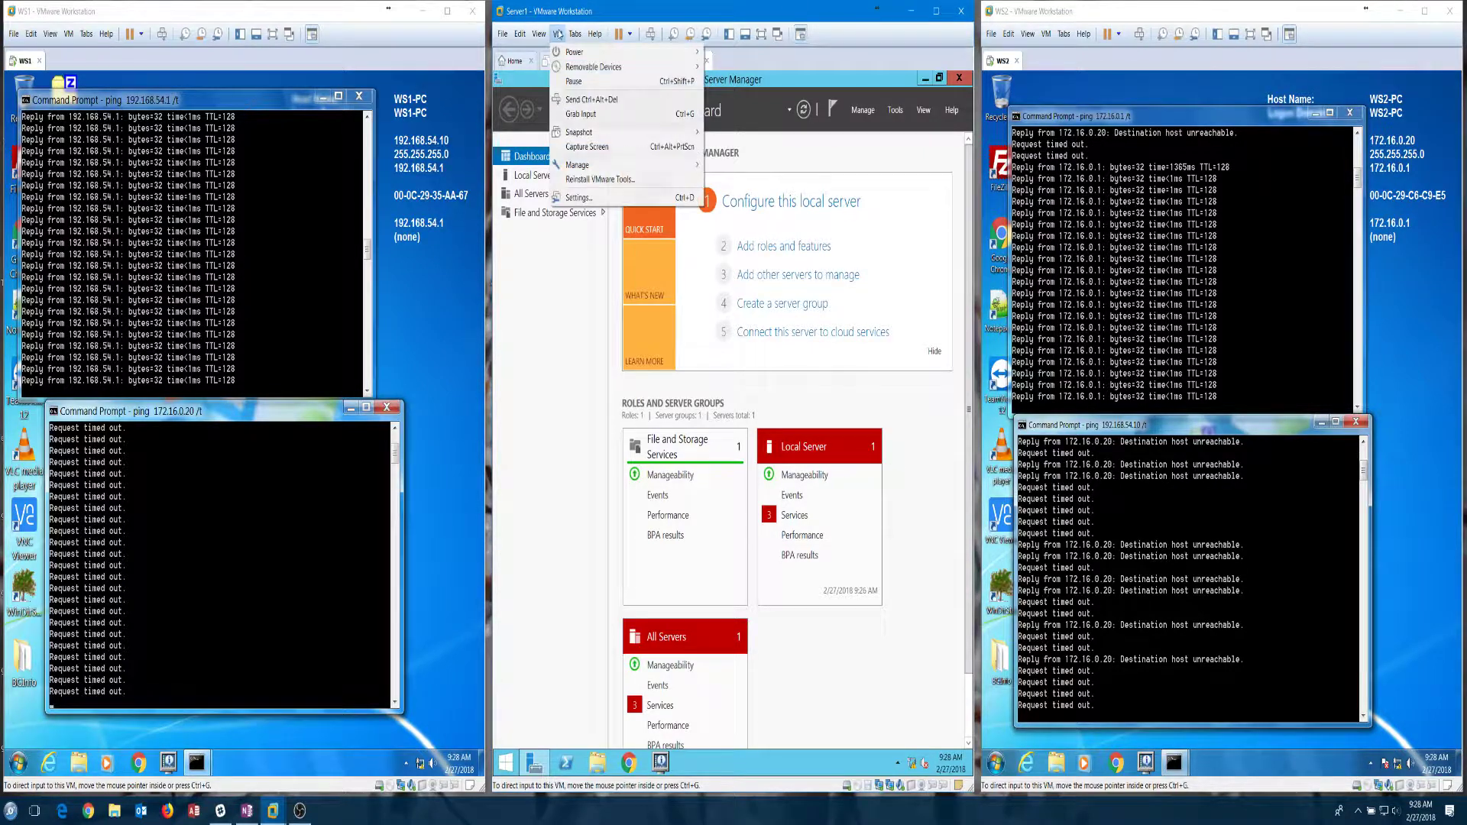
mouse_move(670, 140)
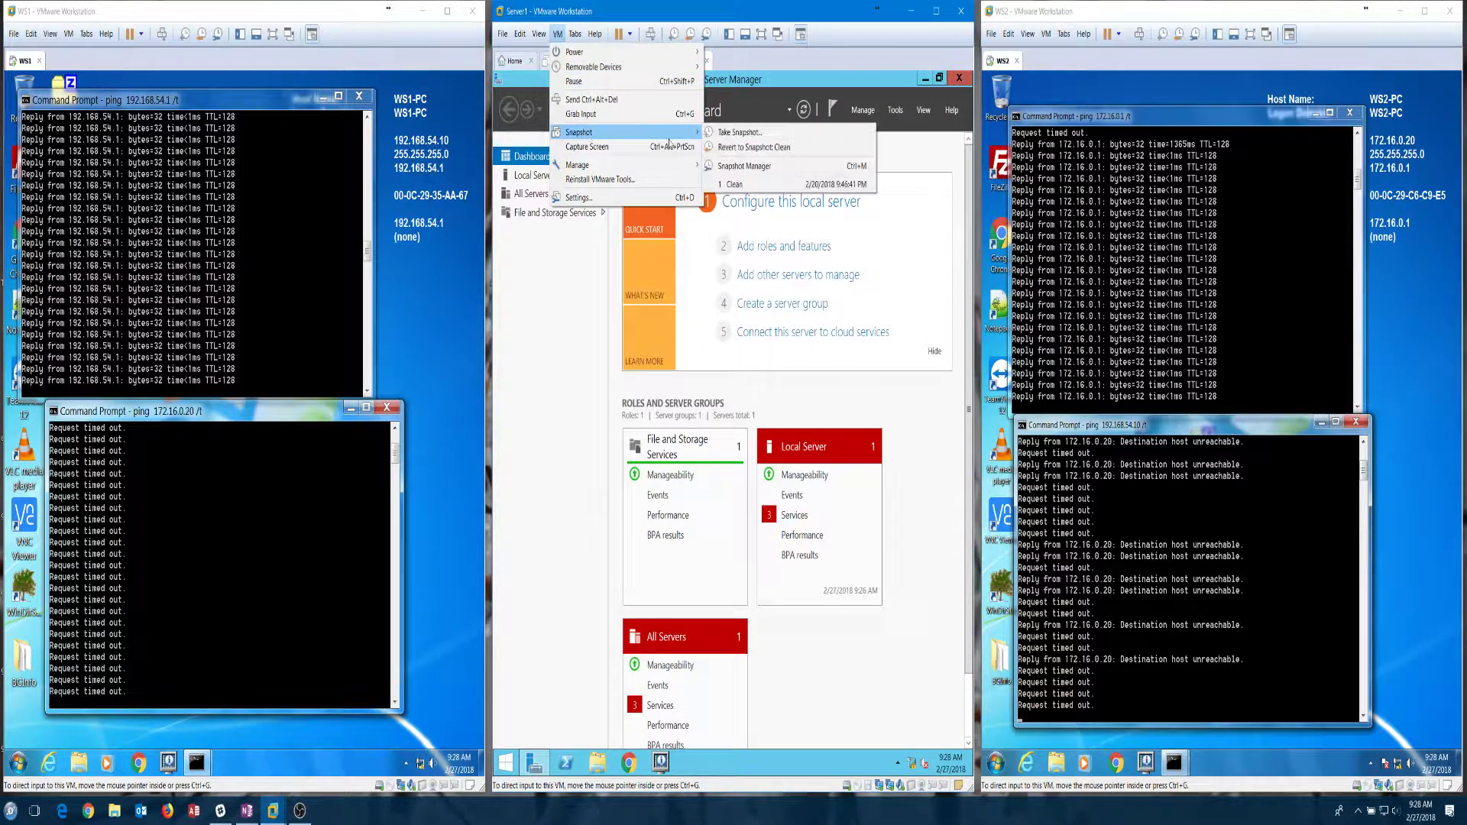
left_click(740, 132)
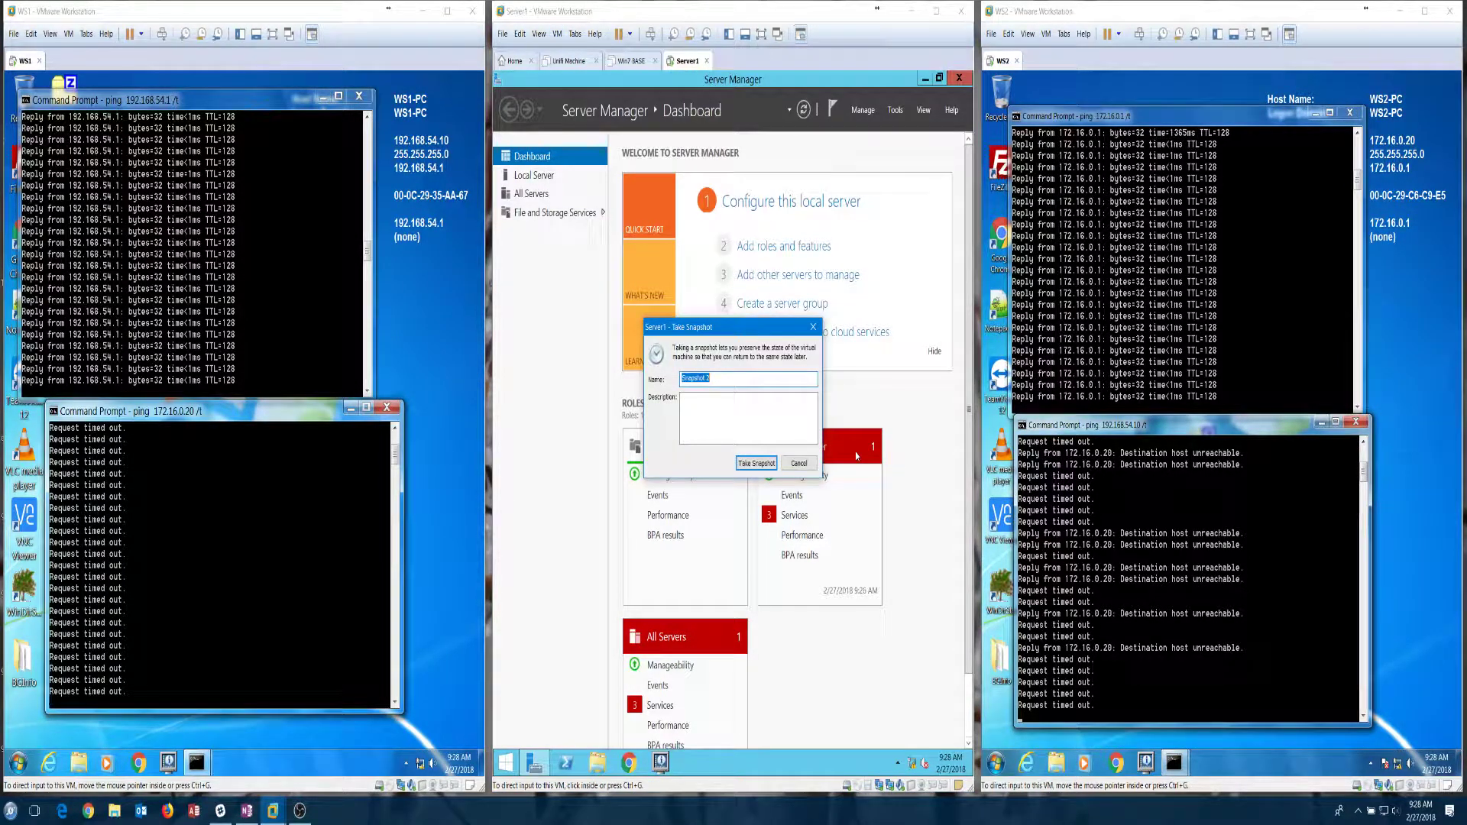
type("B")
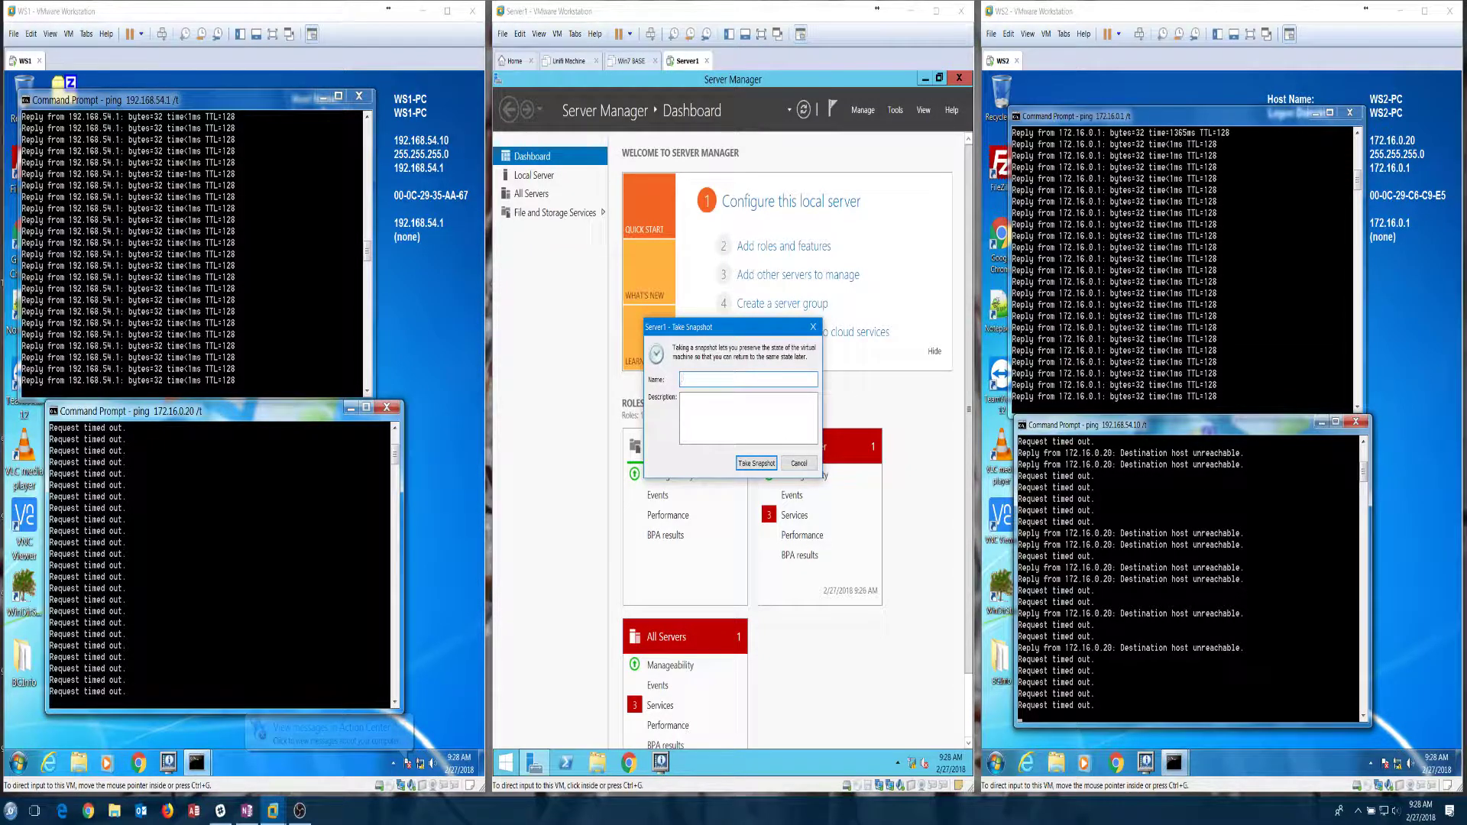
type("Pre")
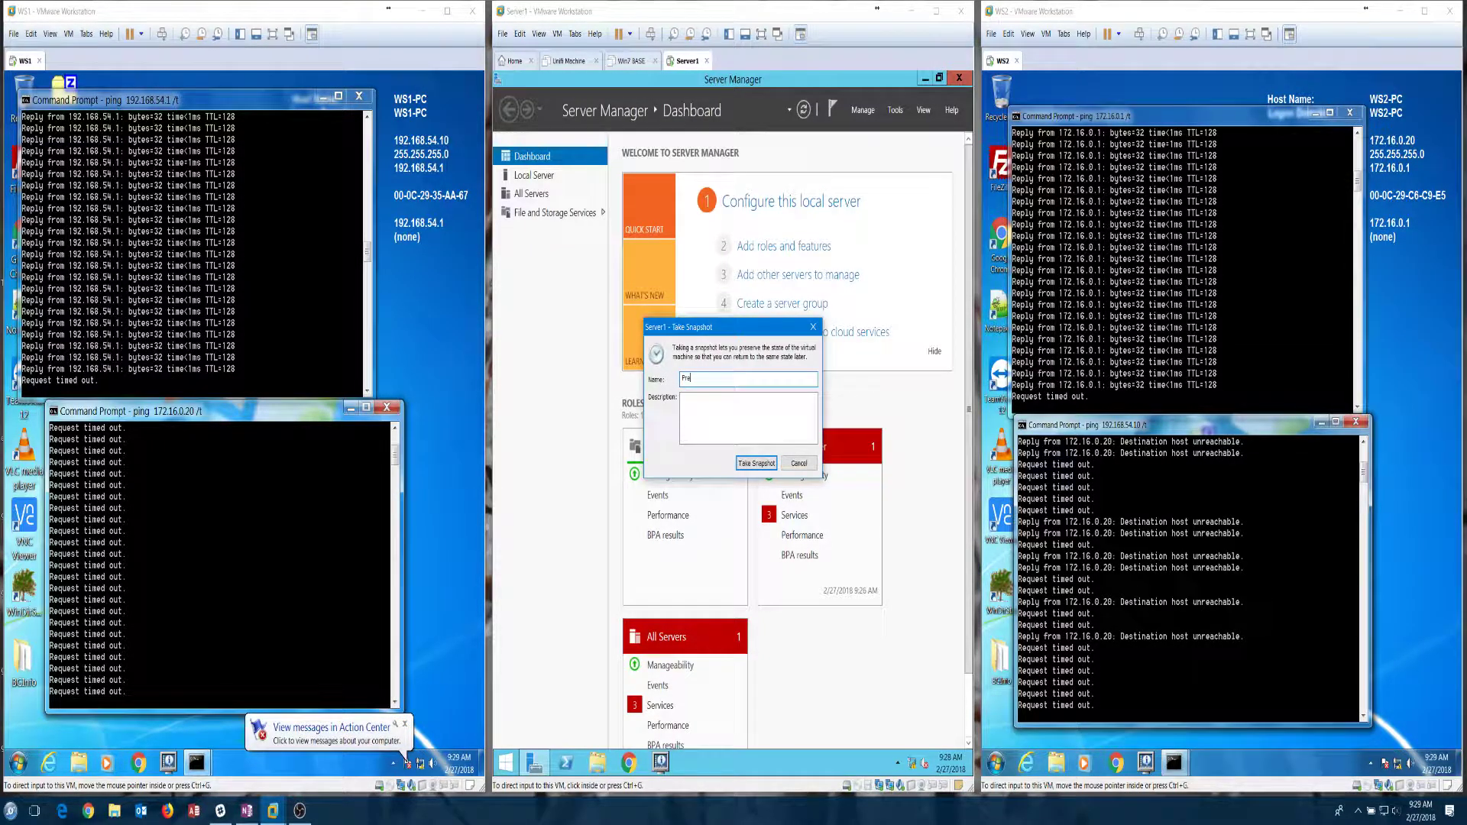
type("Ro")
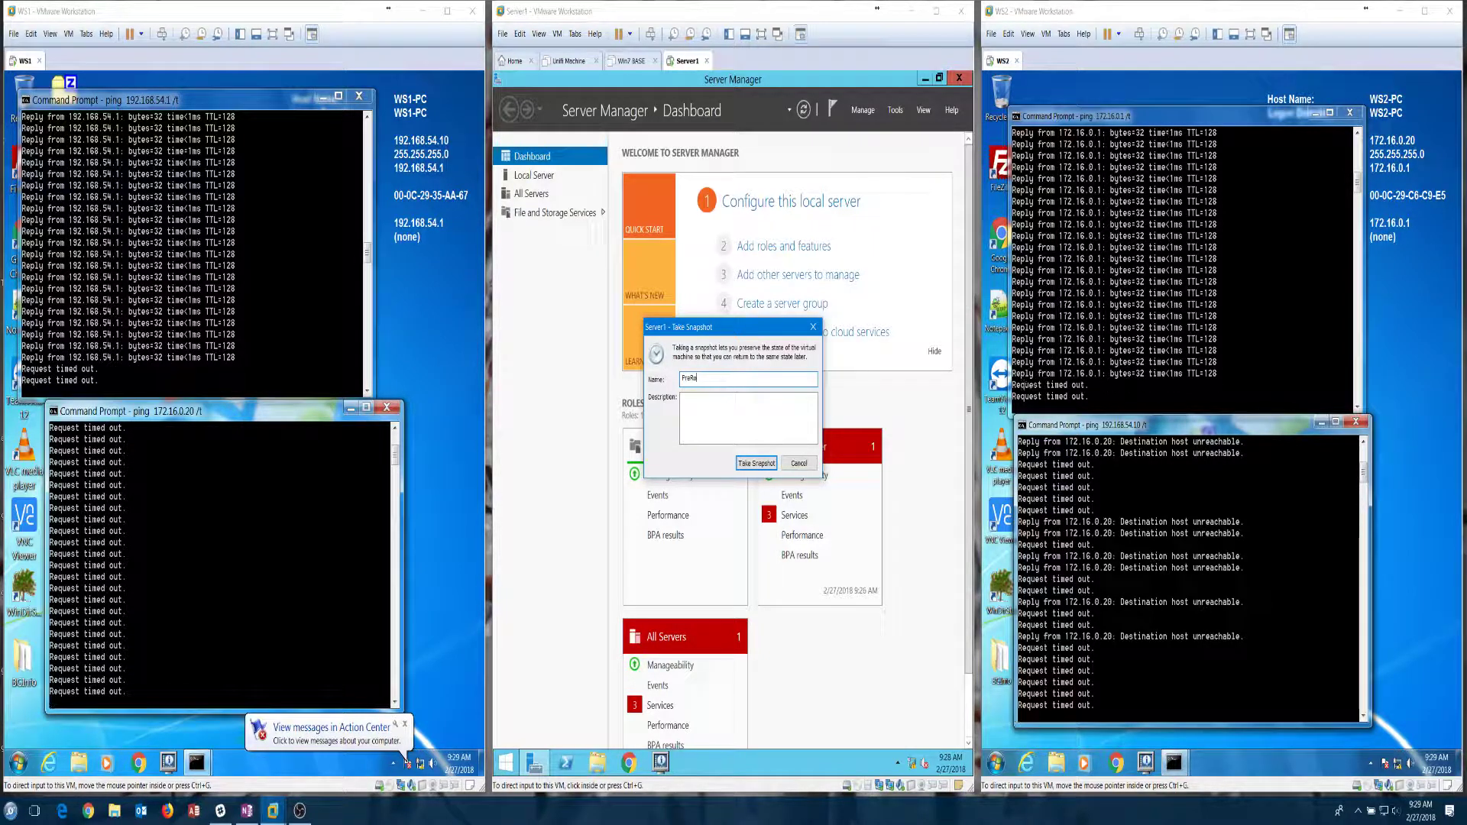
key("BackSpace")
key("BackSpace")
type("Lan R")
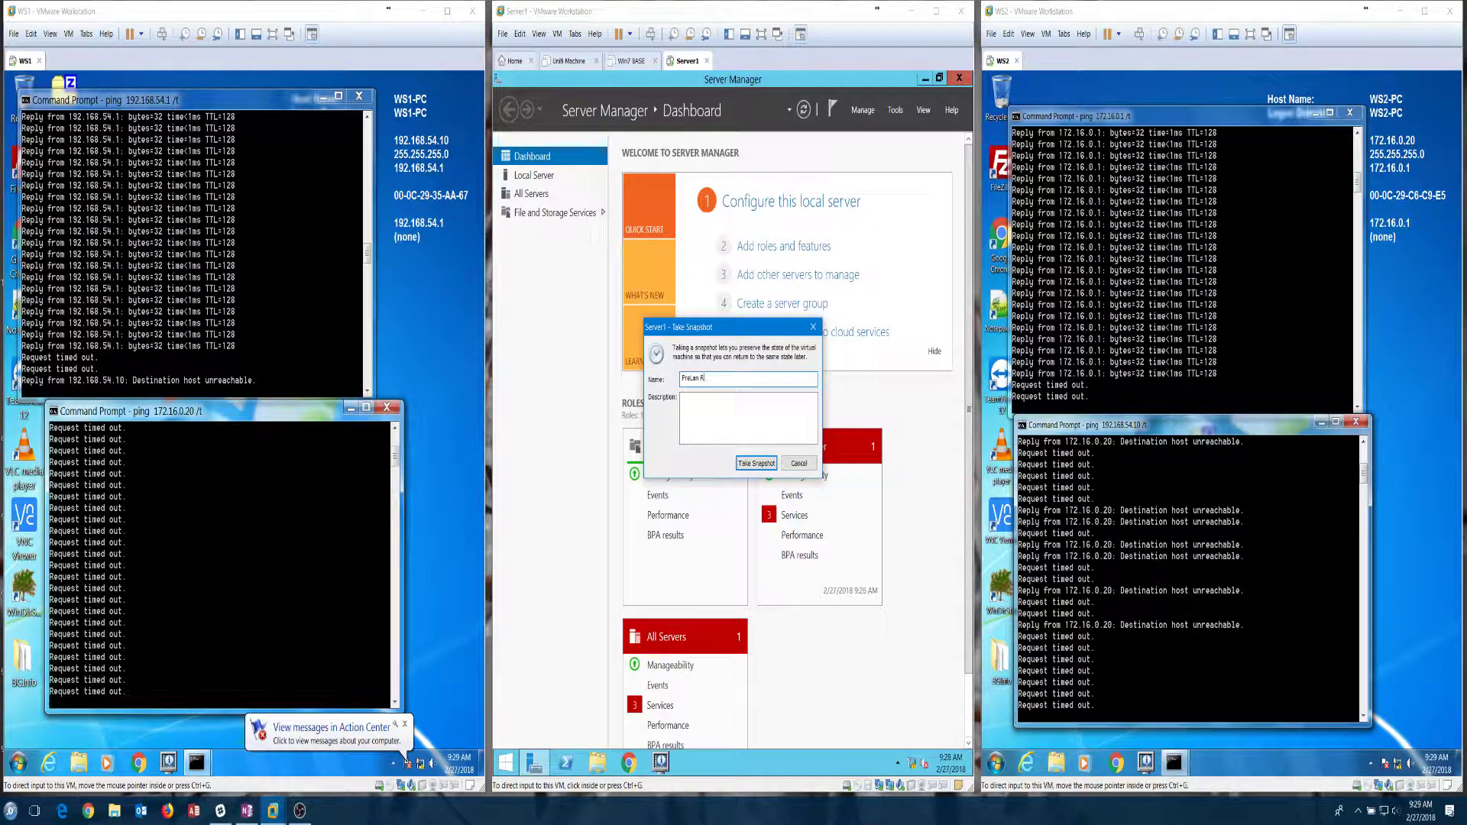
type("outing")
left_click(690, 378)
key("Right")
key("Delete")
key("Delete")
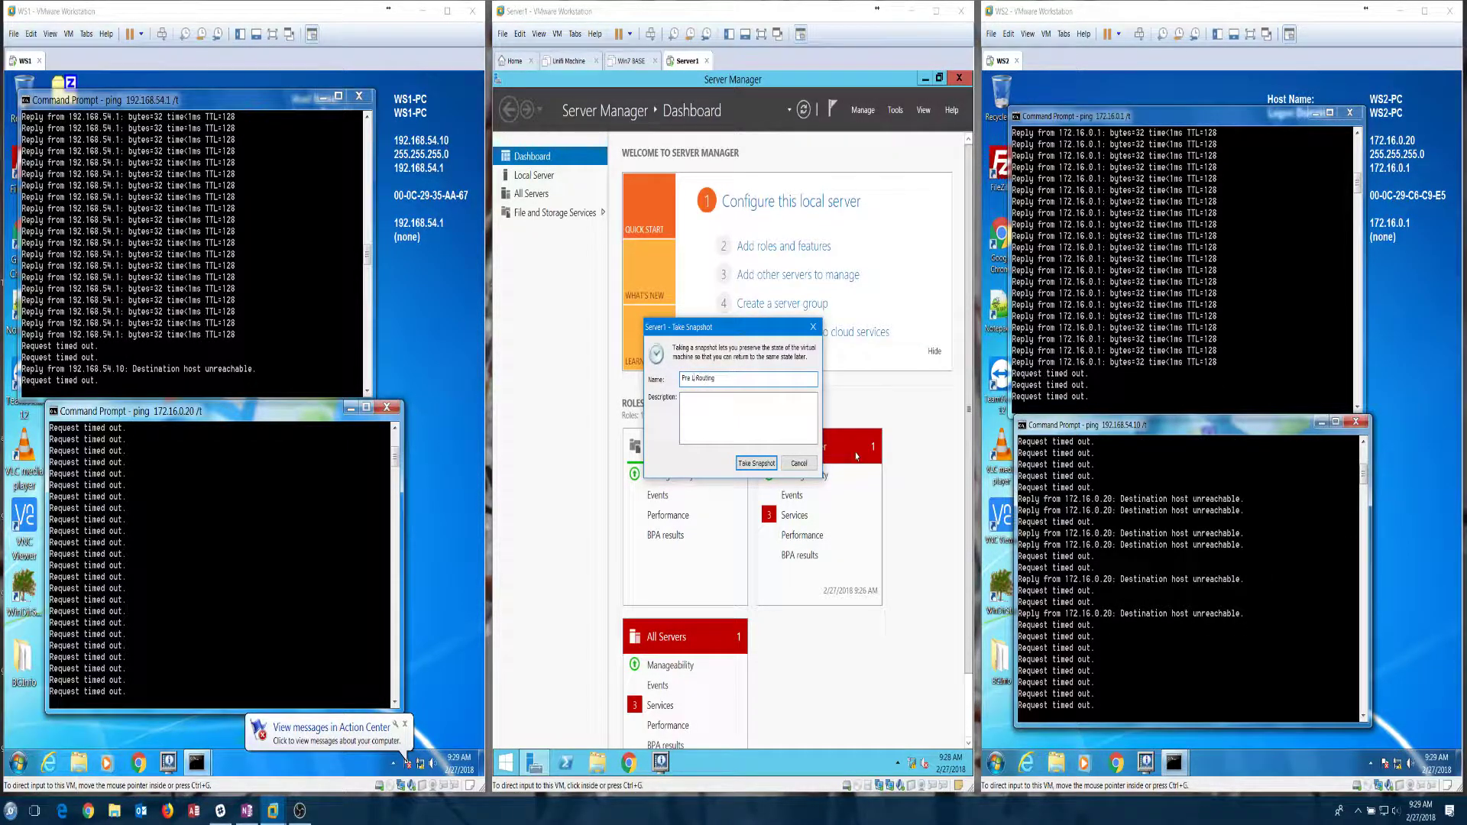
type("AN")
left_click(764, 464)
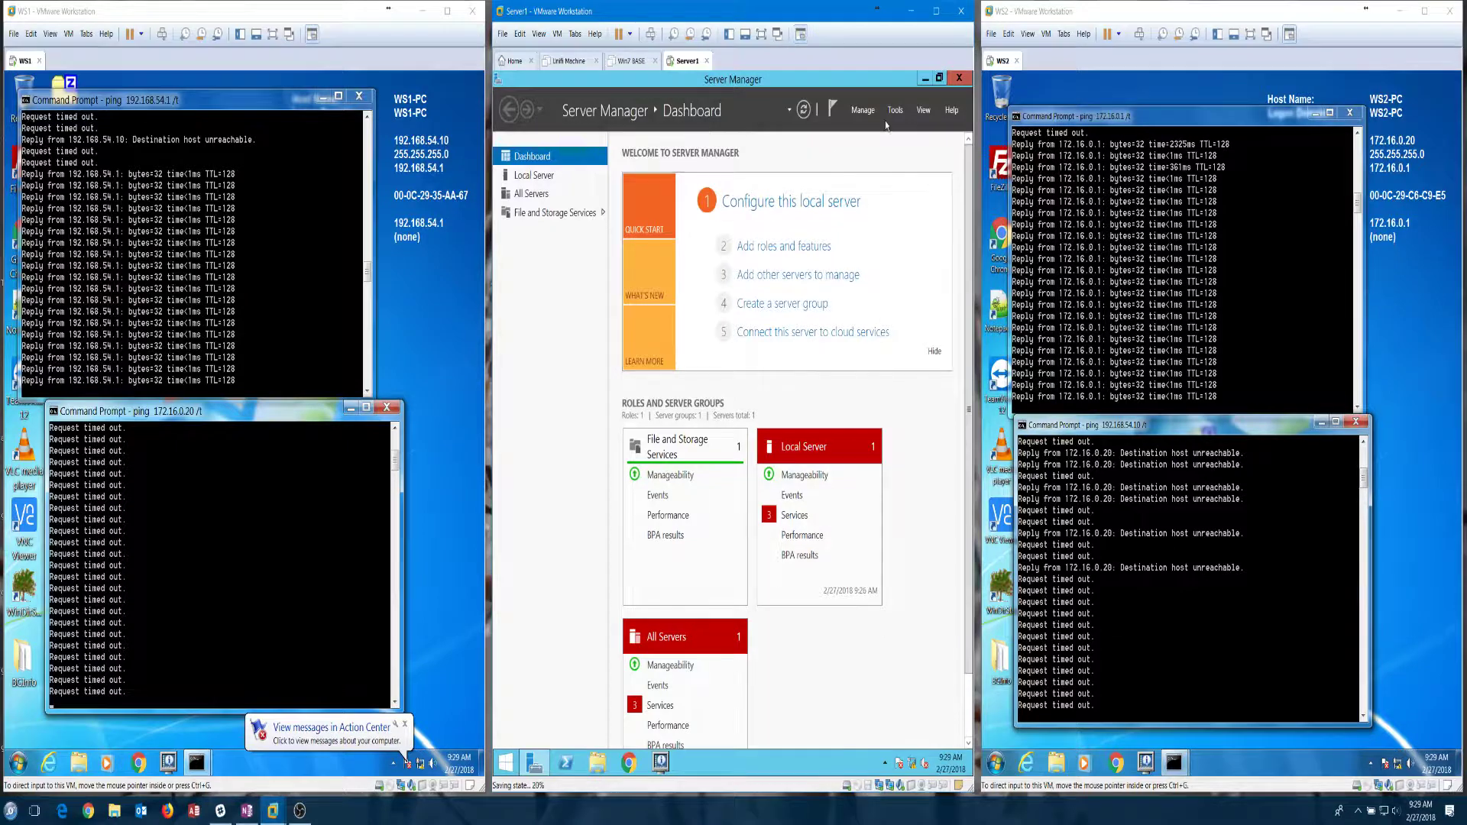
Step: Launch Add Roles and Features, keeping role-based installation with Server1 as destination
left_click(864, 110)
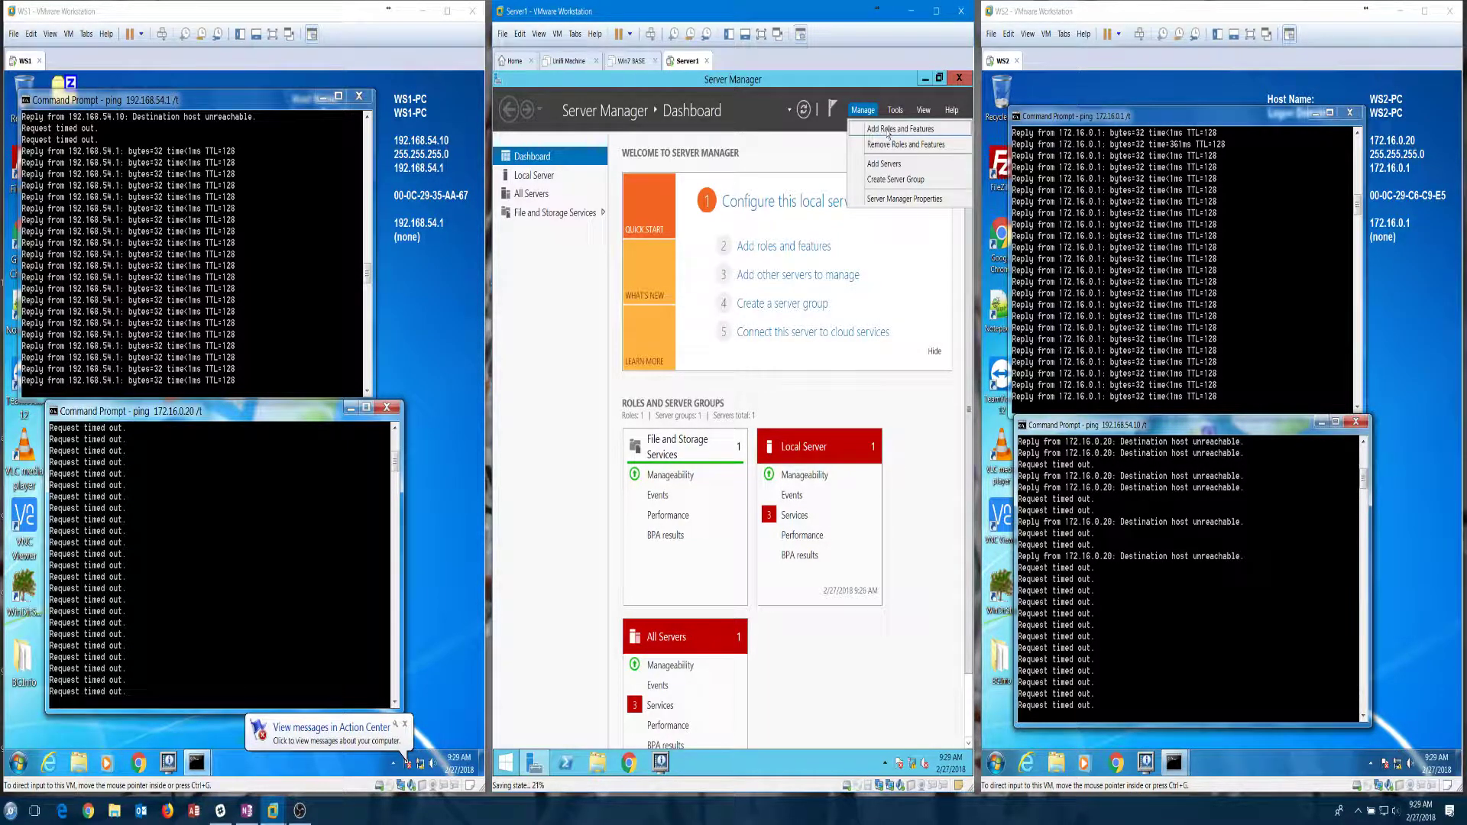
left_click(900, 129)
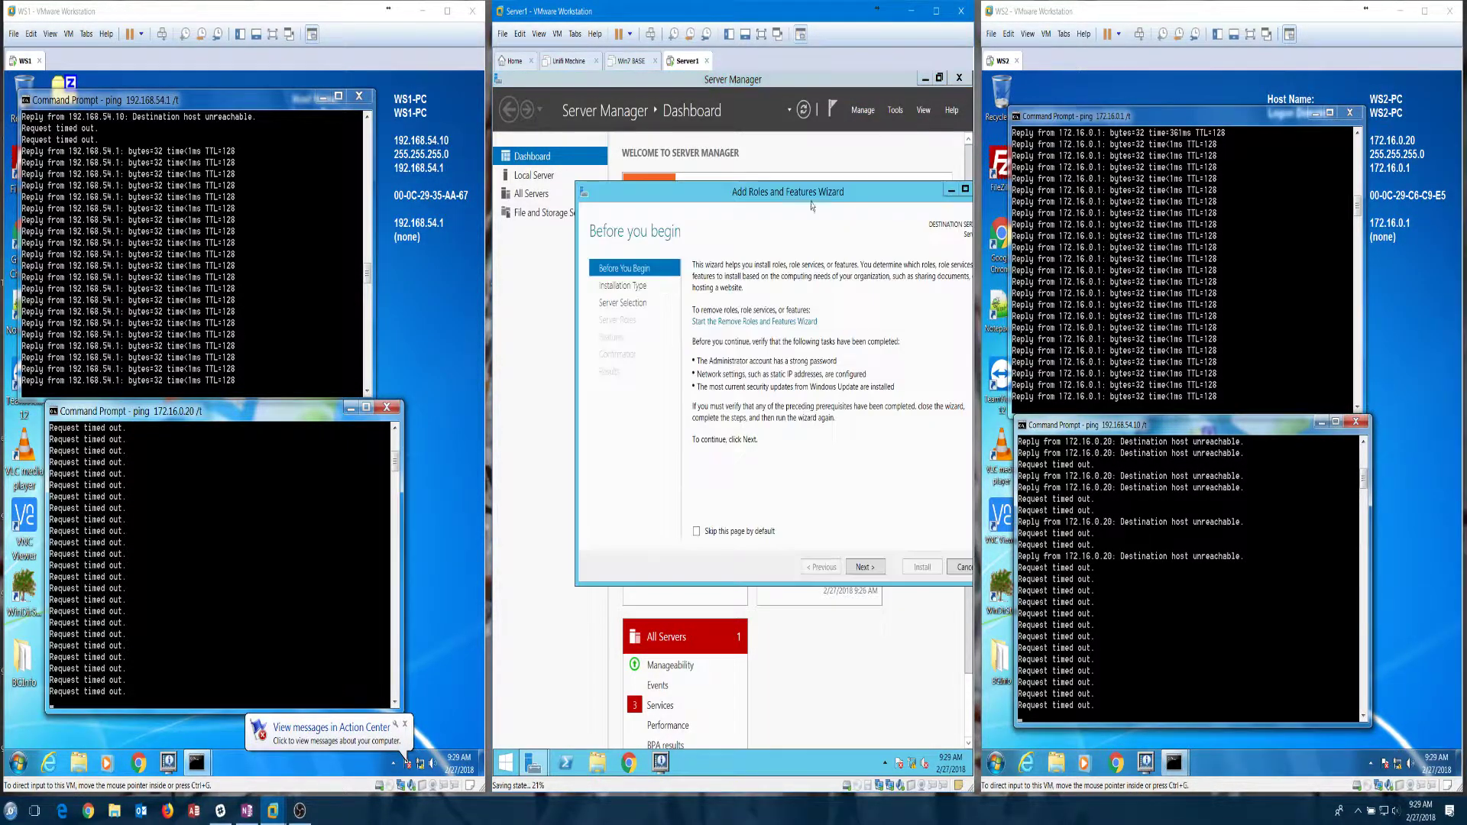
left_click(867, 569)
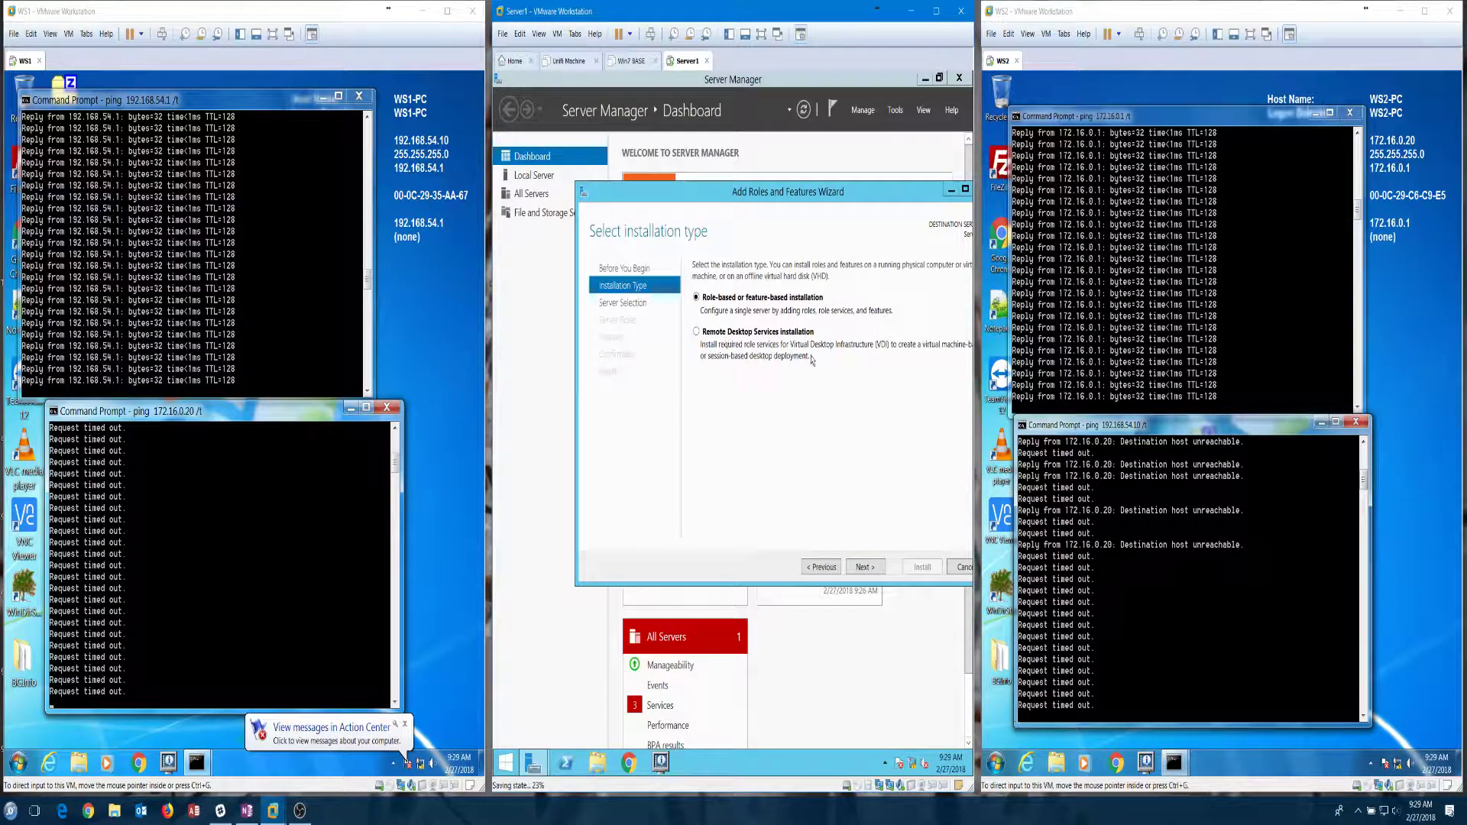
left_click(866, 568)
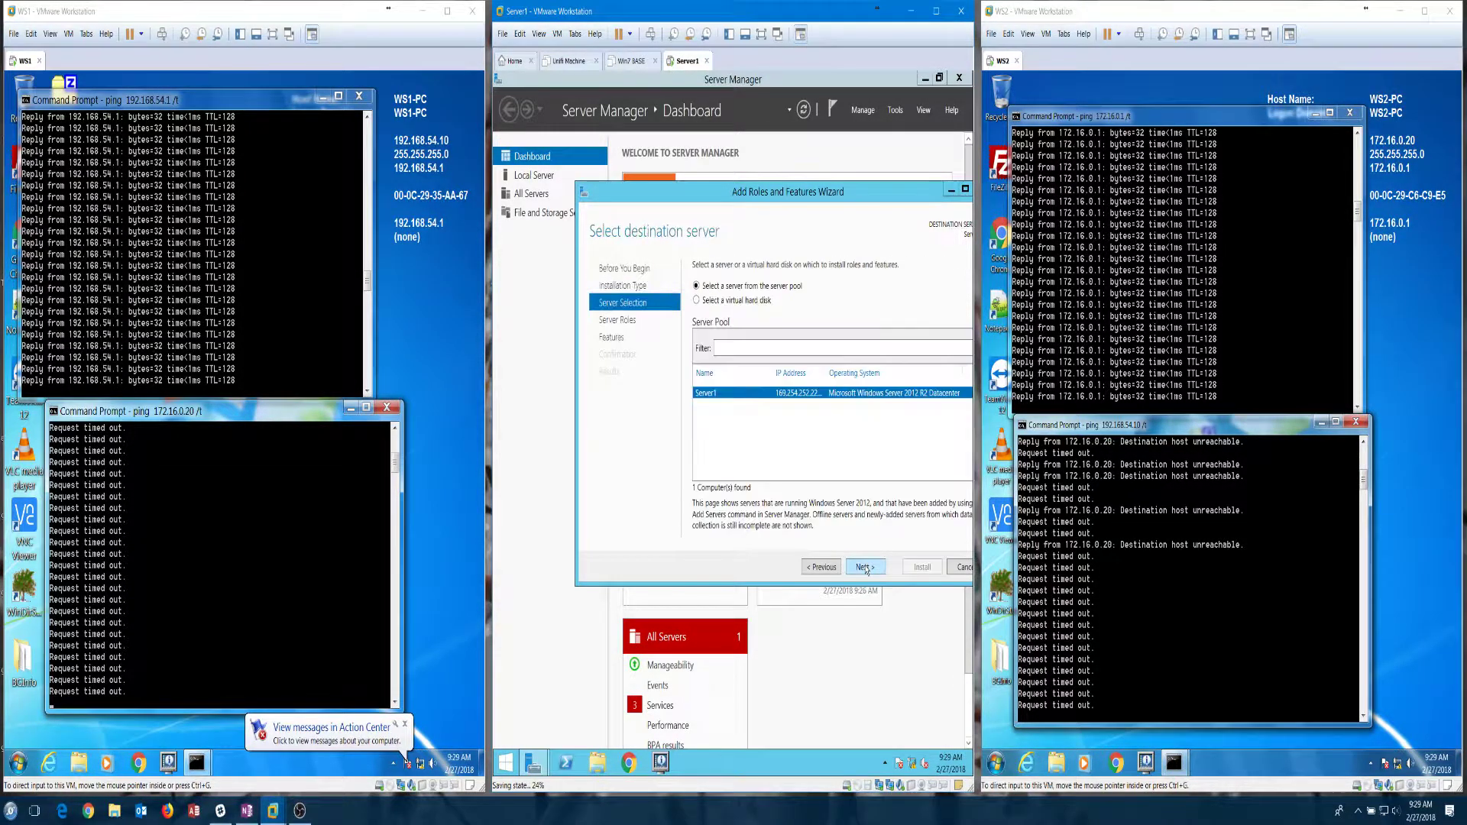
left_click(867, 568)
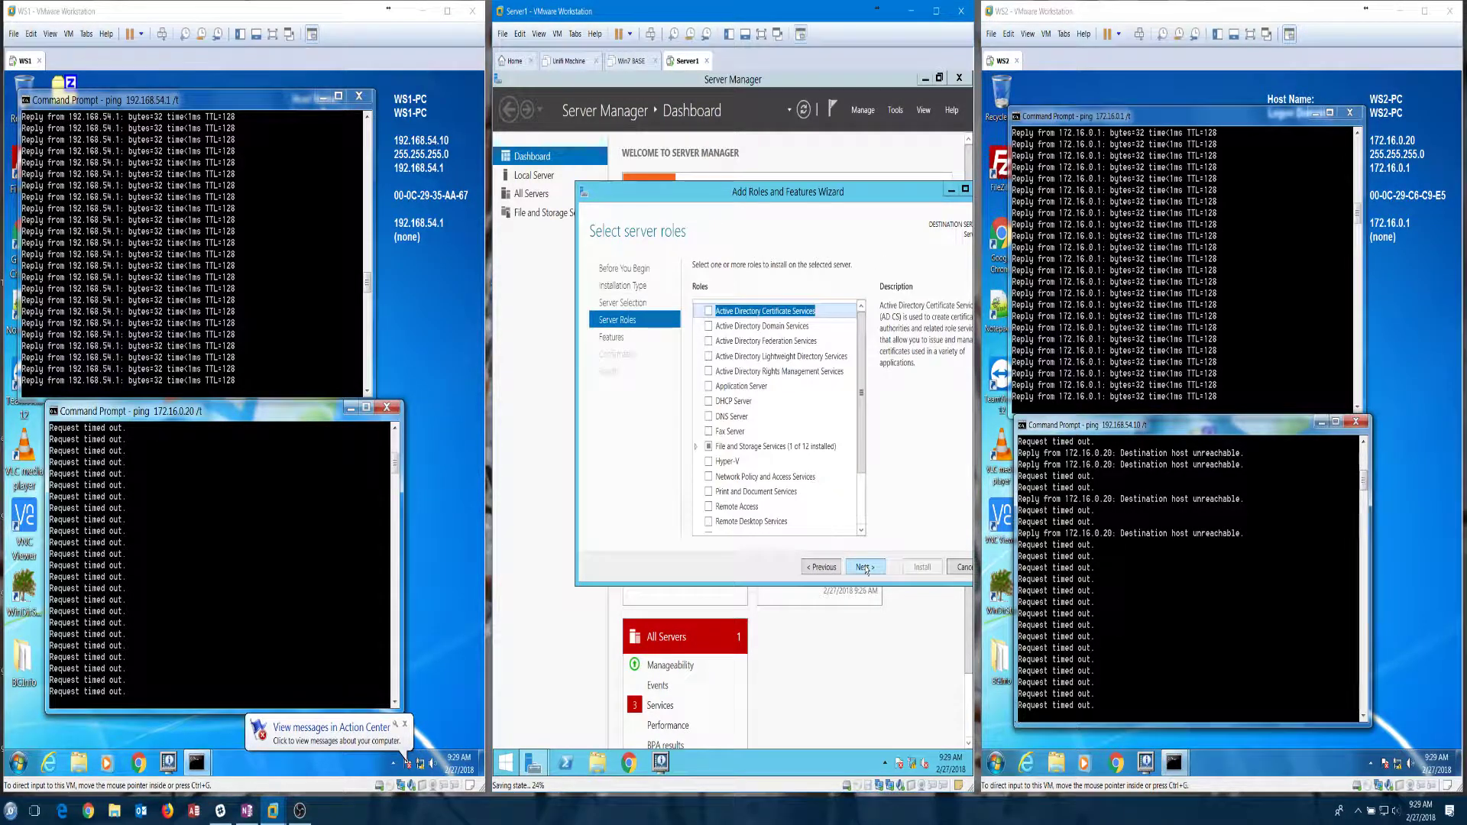
Step: Tick the Remote Access role and continue to the Select features page
scroll(716, 428, "down", 2)
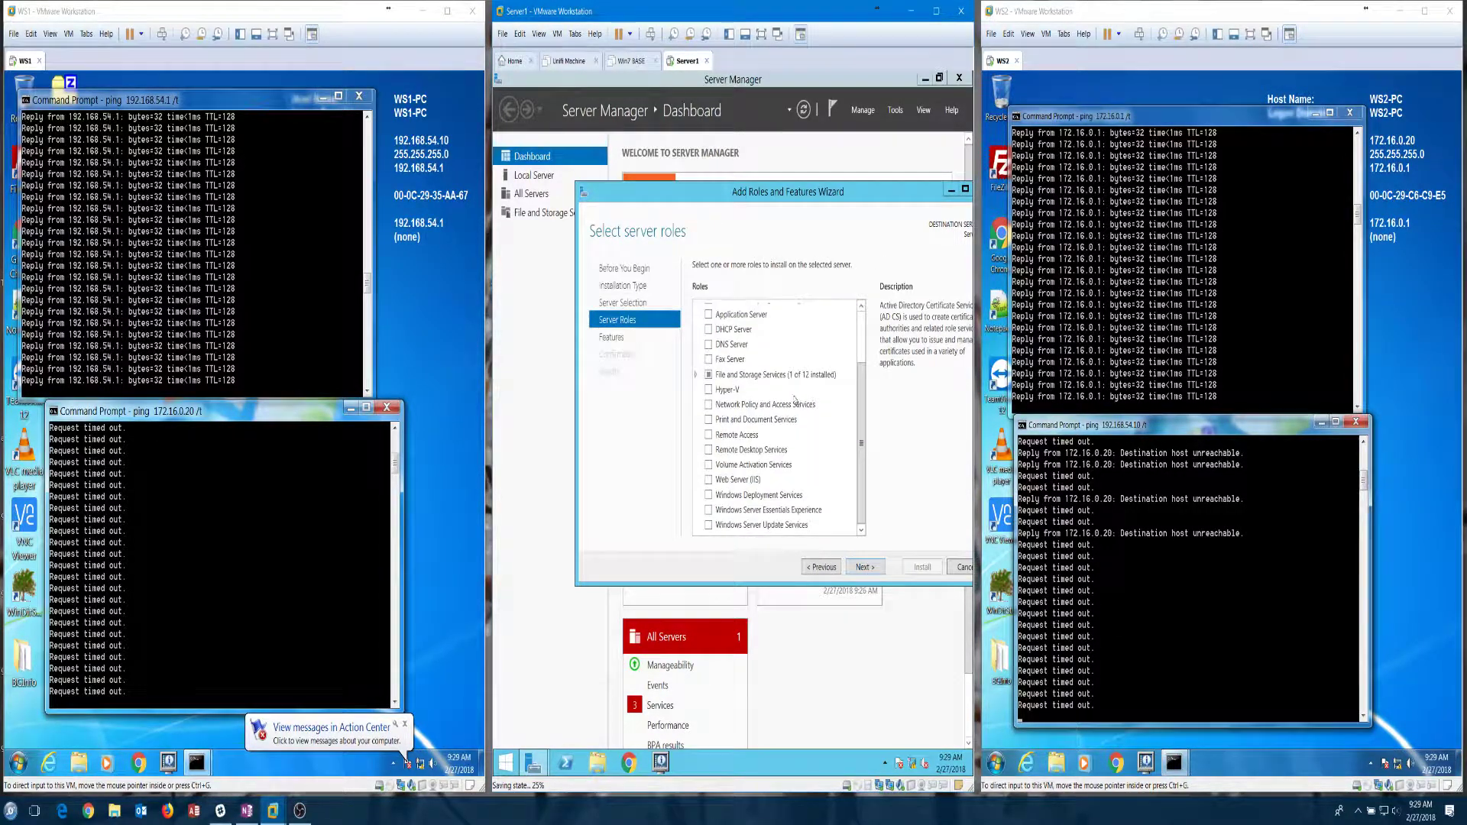
left_click(711, 436)
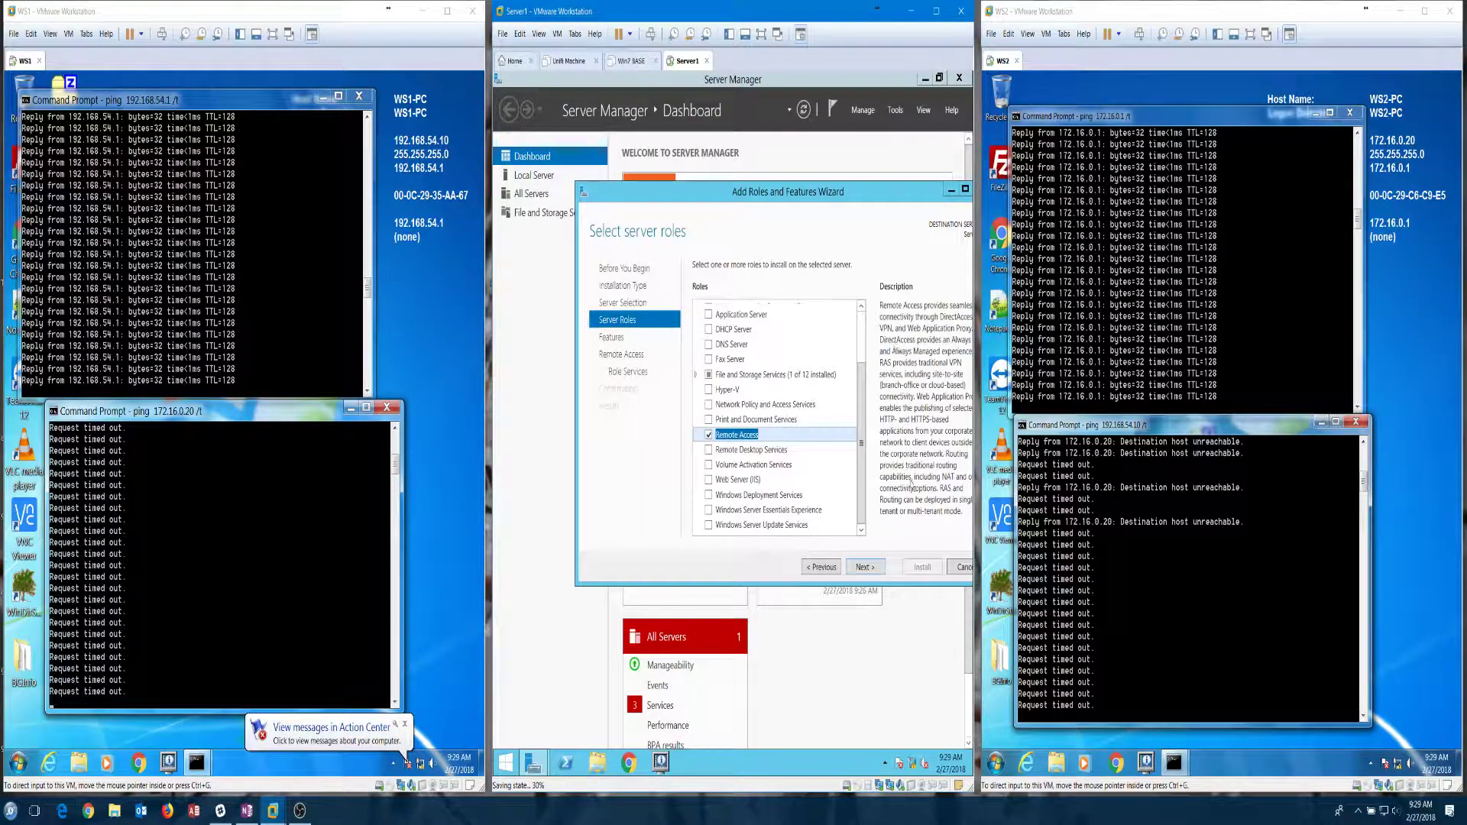
left_click(868, 570)
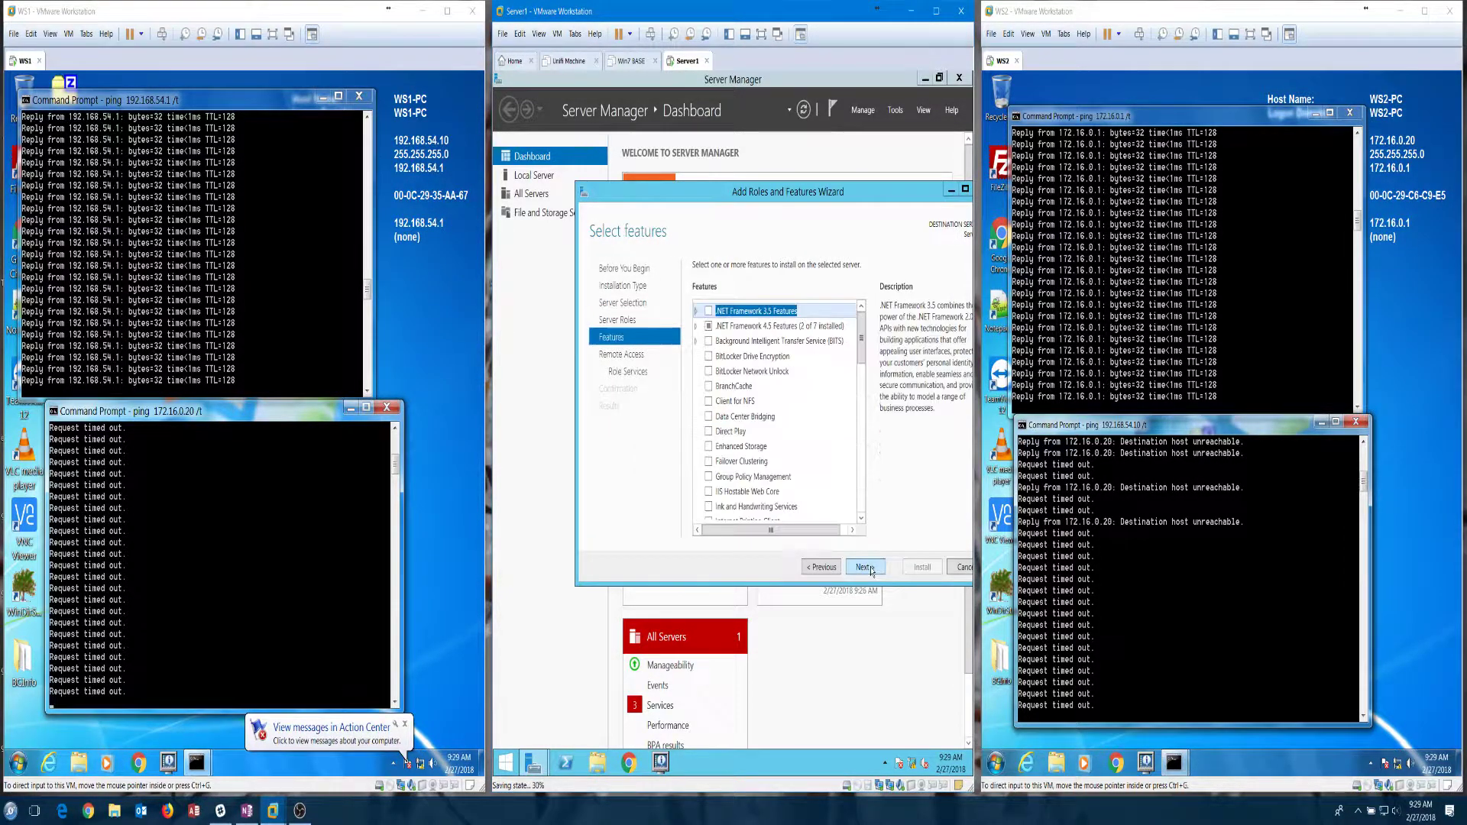
scroll(844, 454, "down", 3)
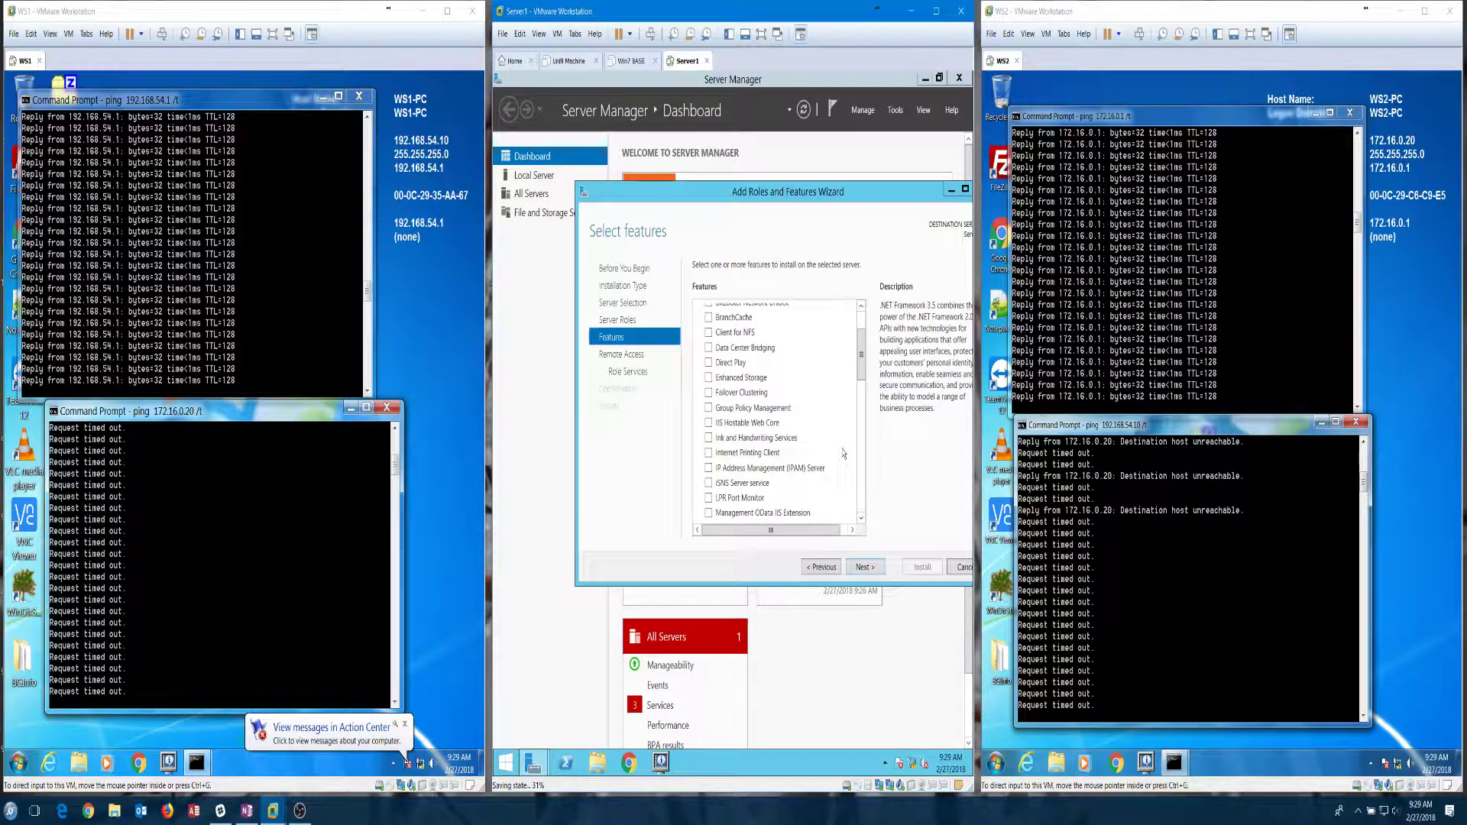
scroll(843, 454, "down", 3)
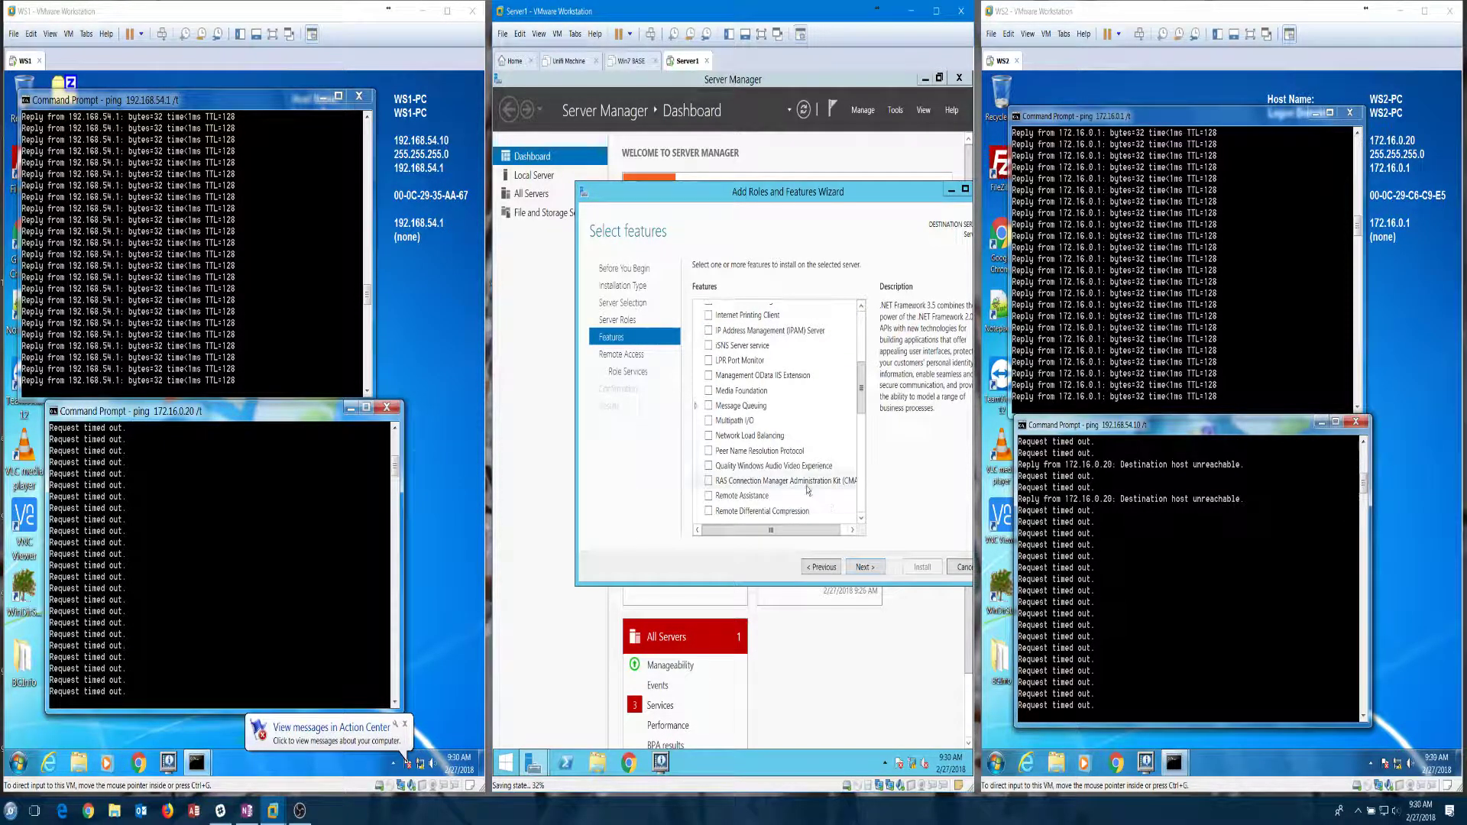
scroll(805, 482, "down", 1)
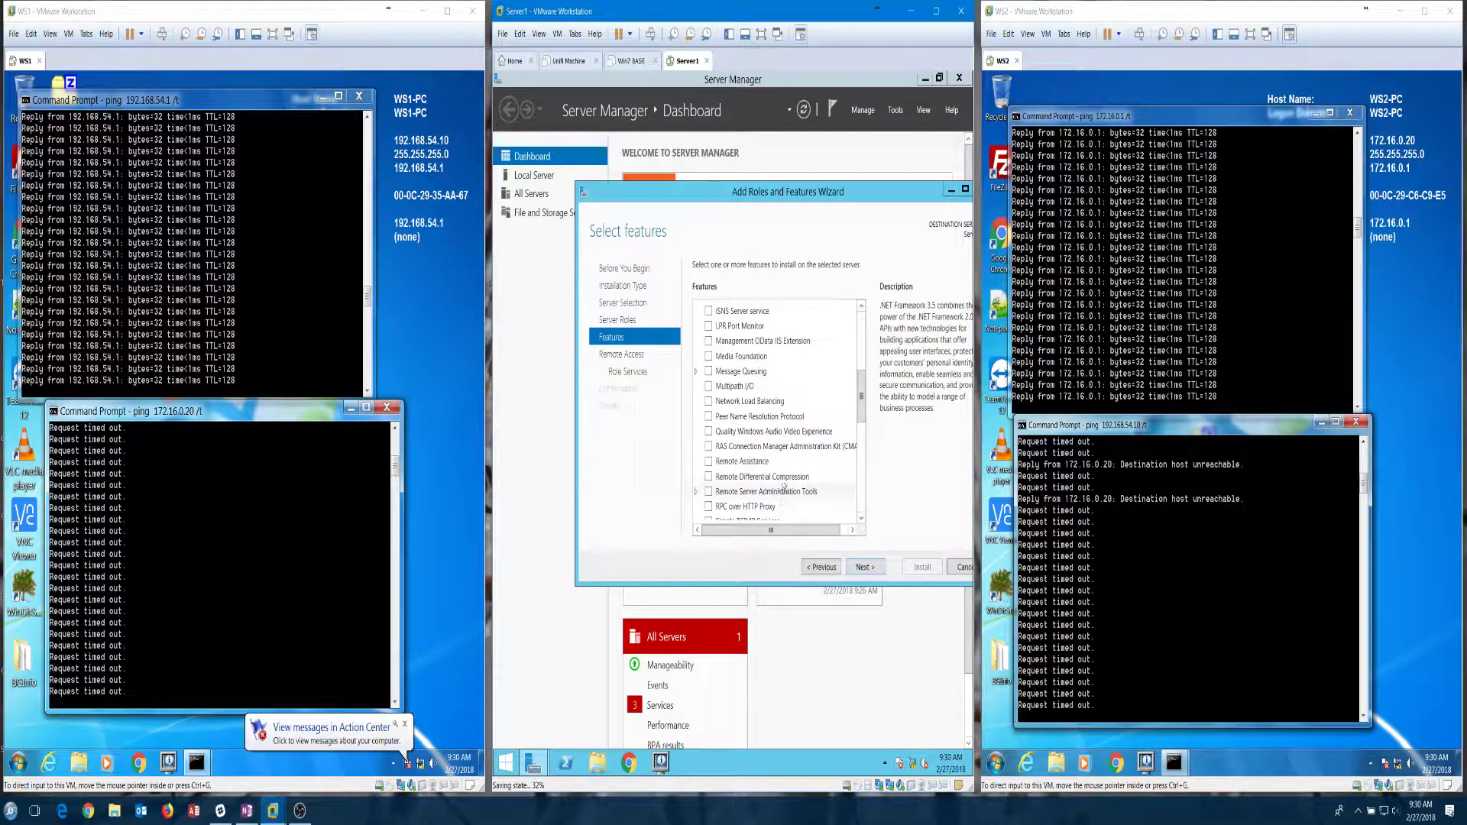
scroll(783, 486, "down", 1)
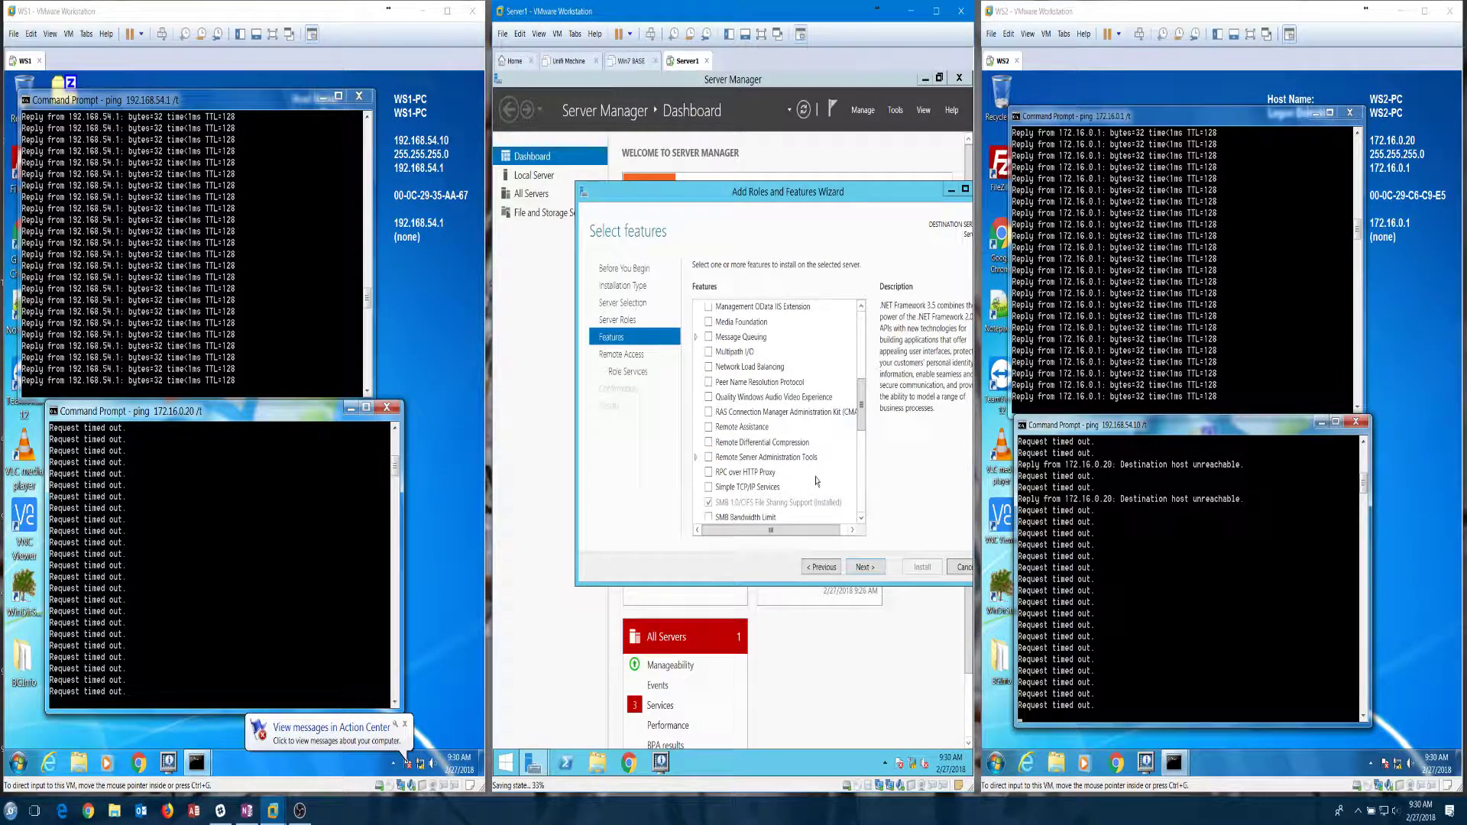
left_click_drag(840, 200, 787, 192)
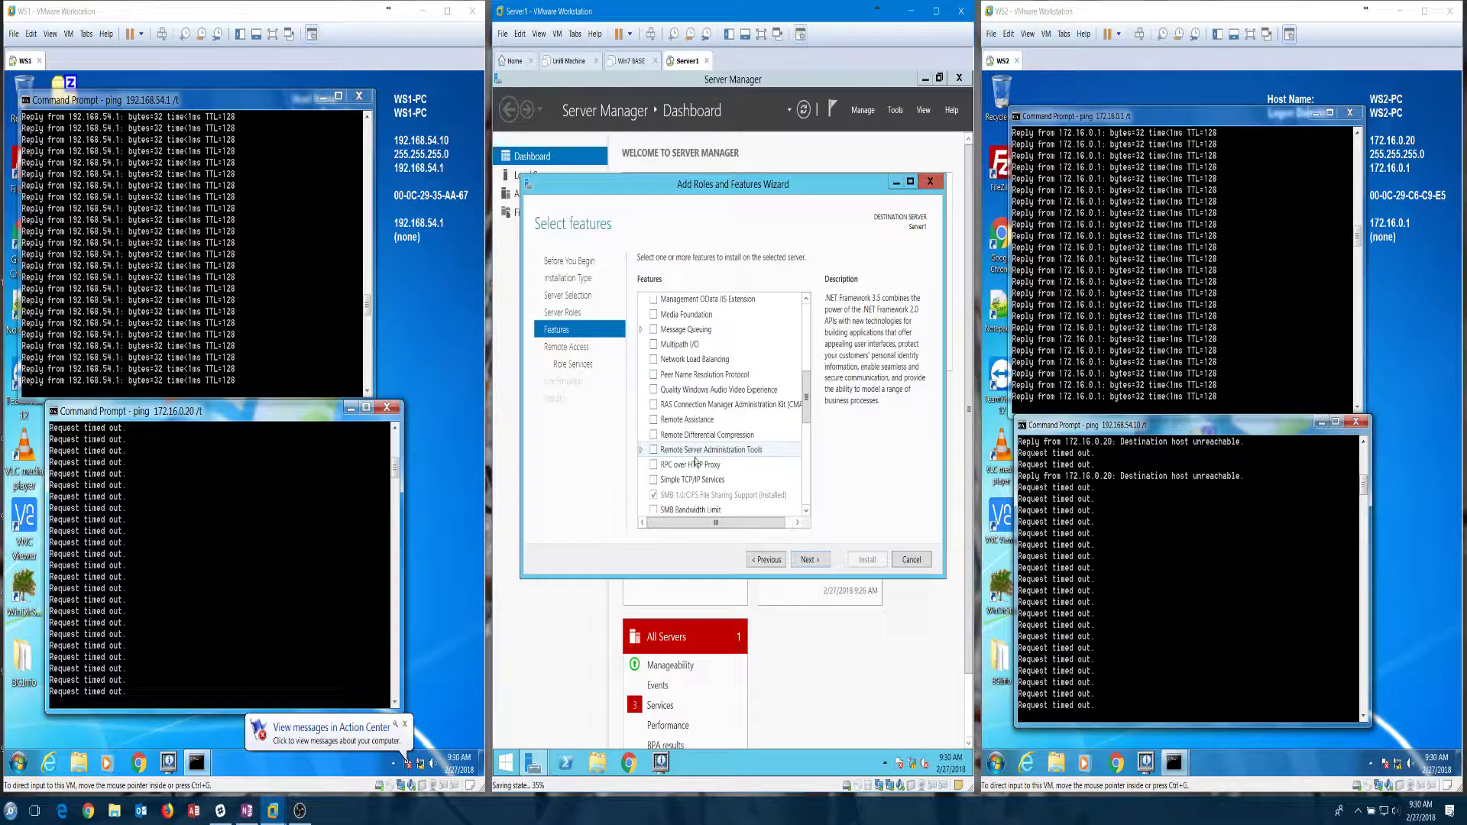
Step: Skip the Features page without adding extra features and continue to Remote Access role services
left_click(641, 450)
left_click(642, 450)
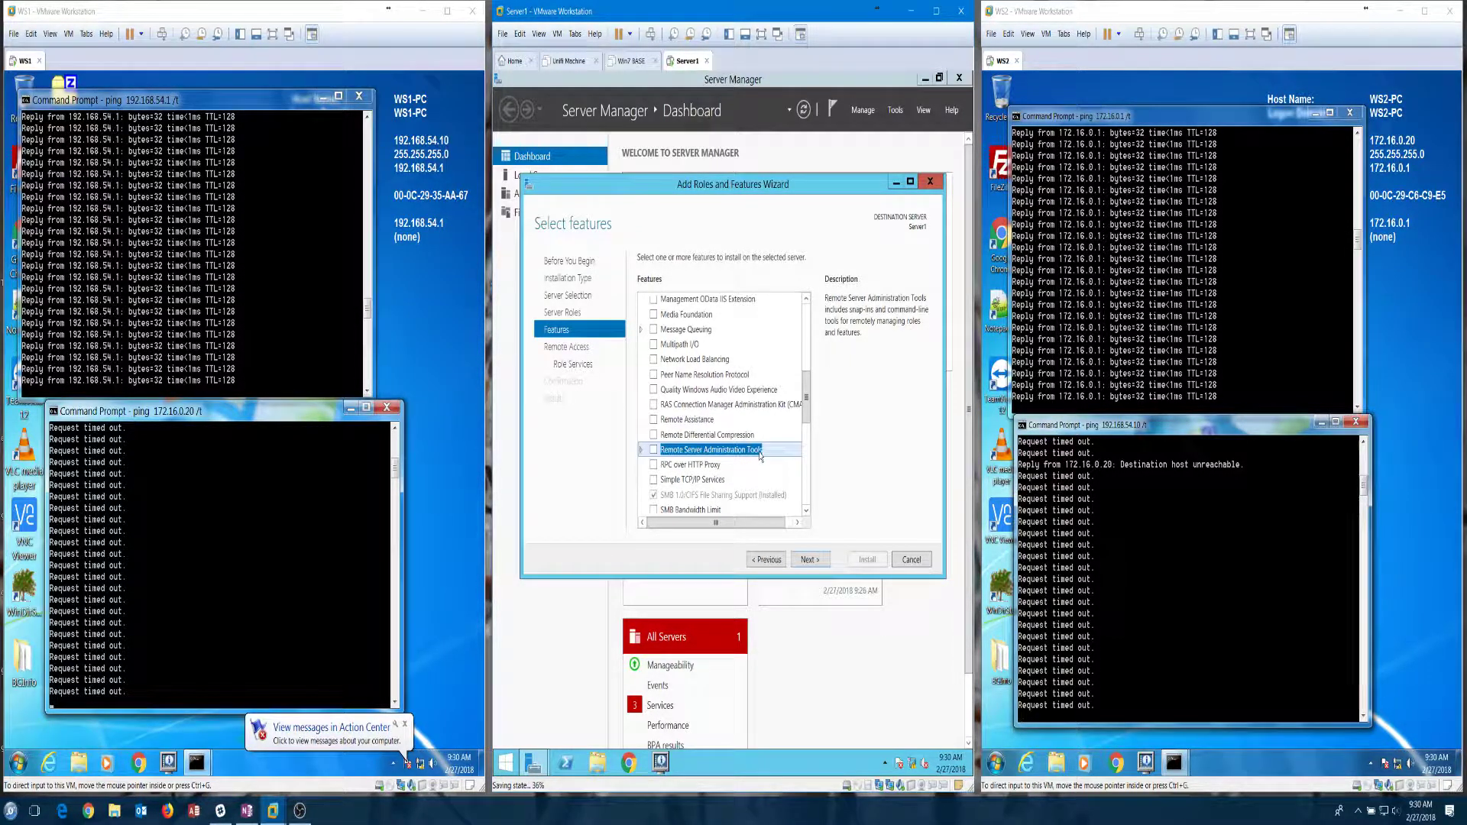
left_click(812, 560)
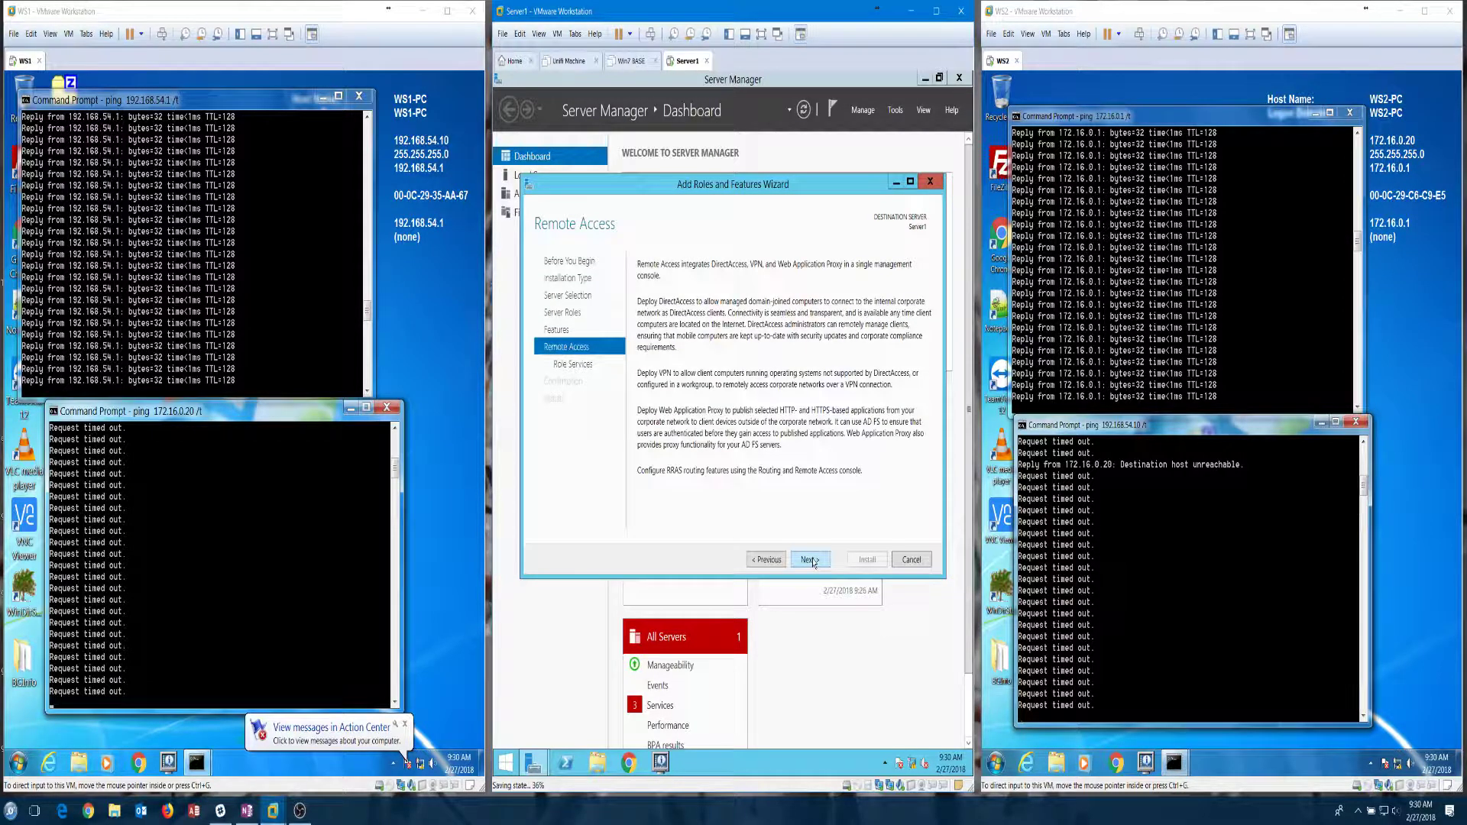
left_click(812, 560)
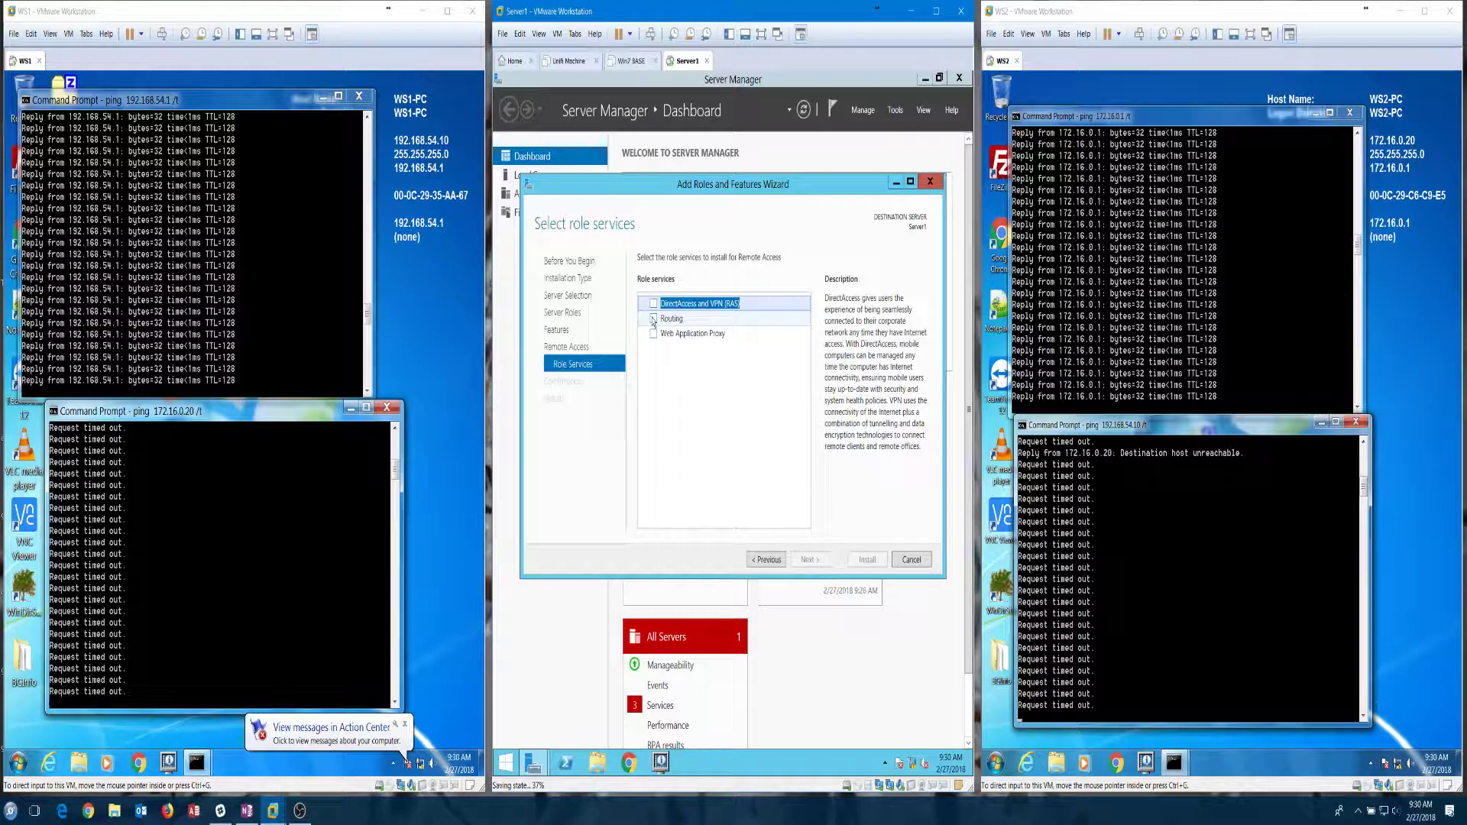
Step: Add Routing as a Remote Access role service, accepting its required features
left_click(653, 320)
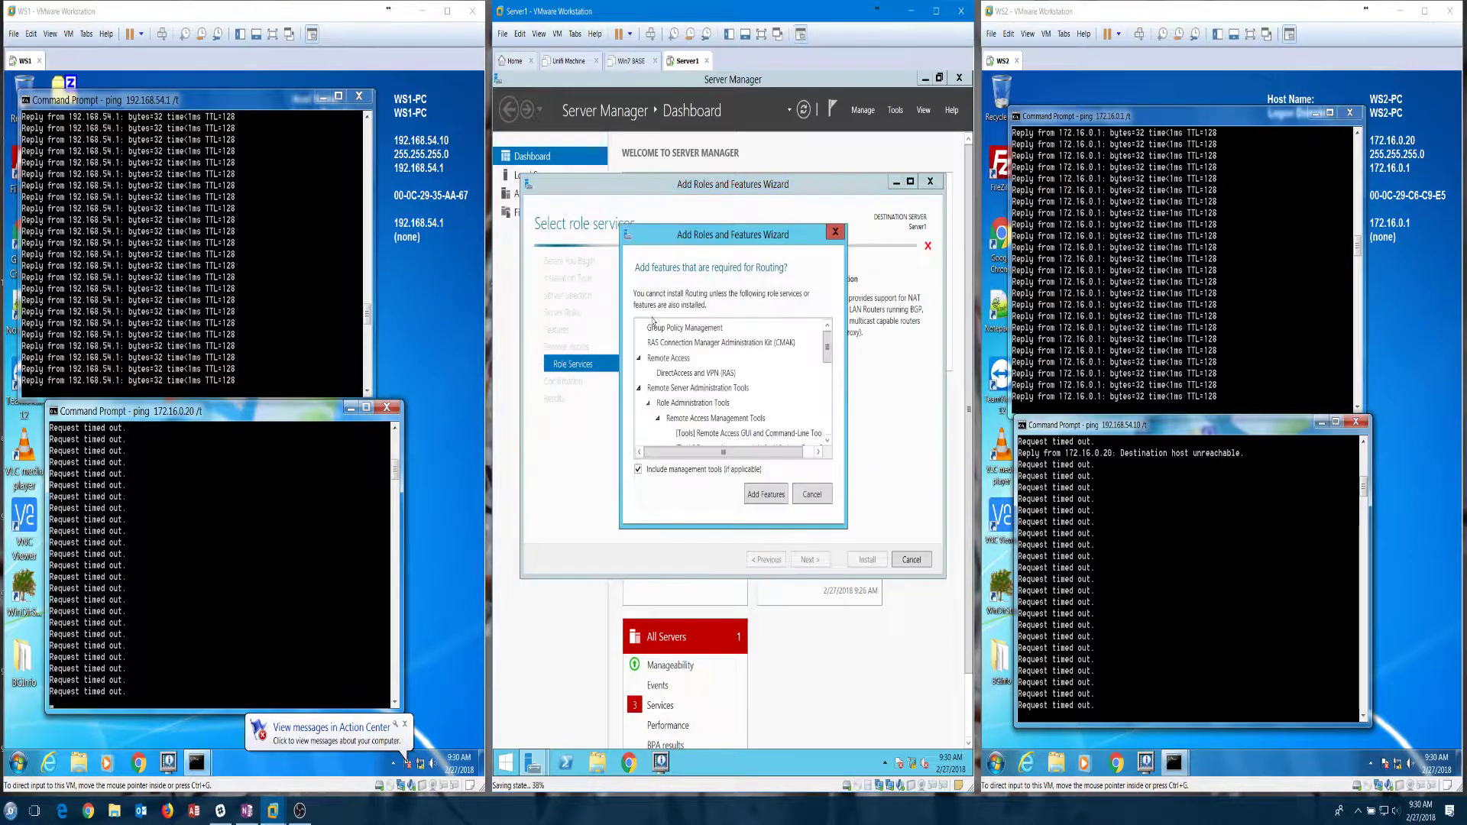
left_click(761, 496)
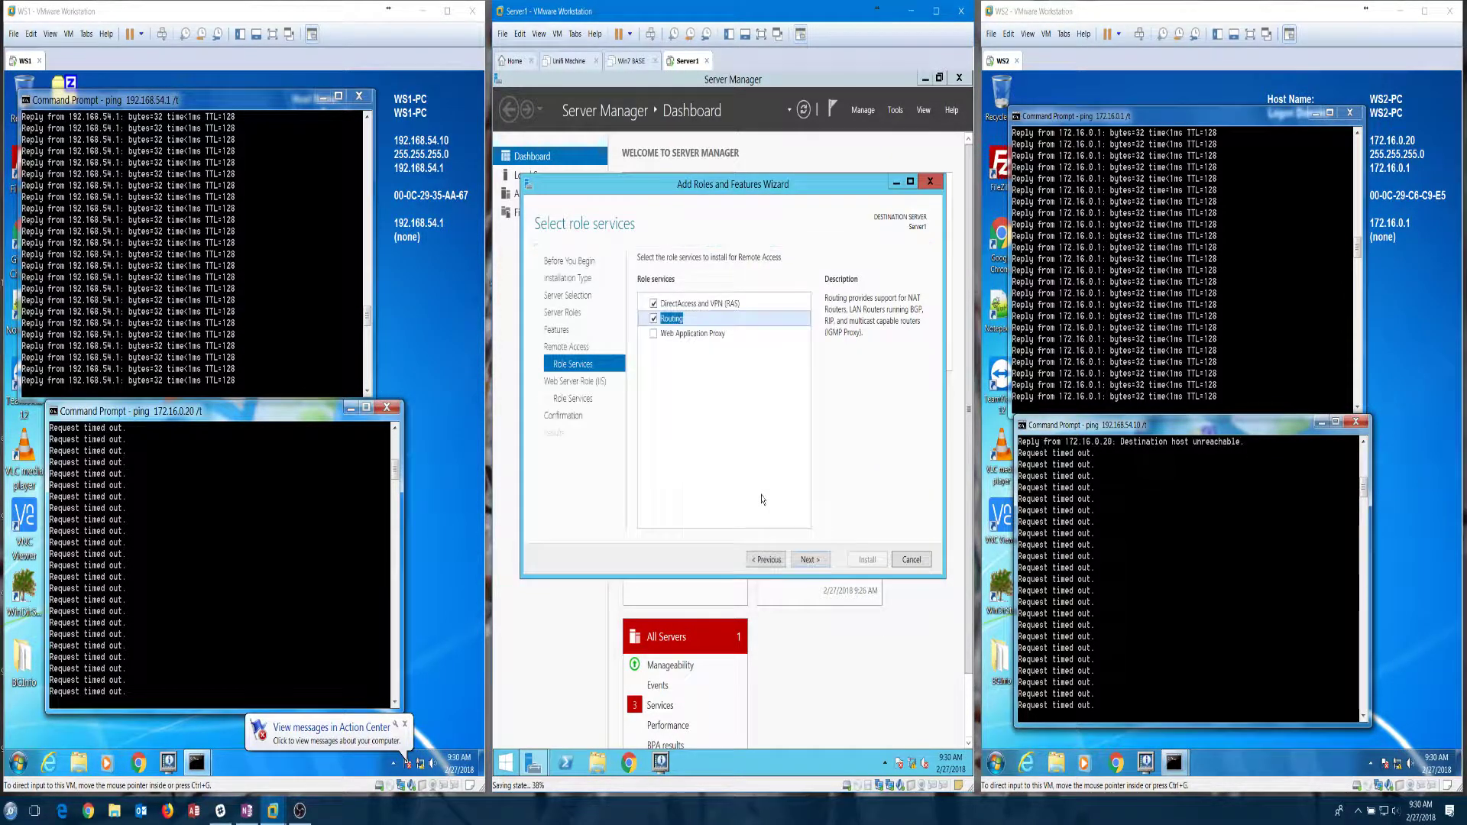
left_click(807, 561)
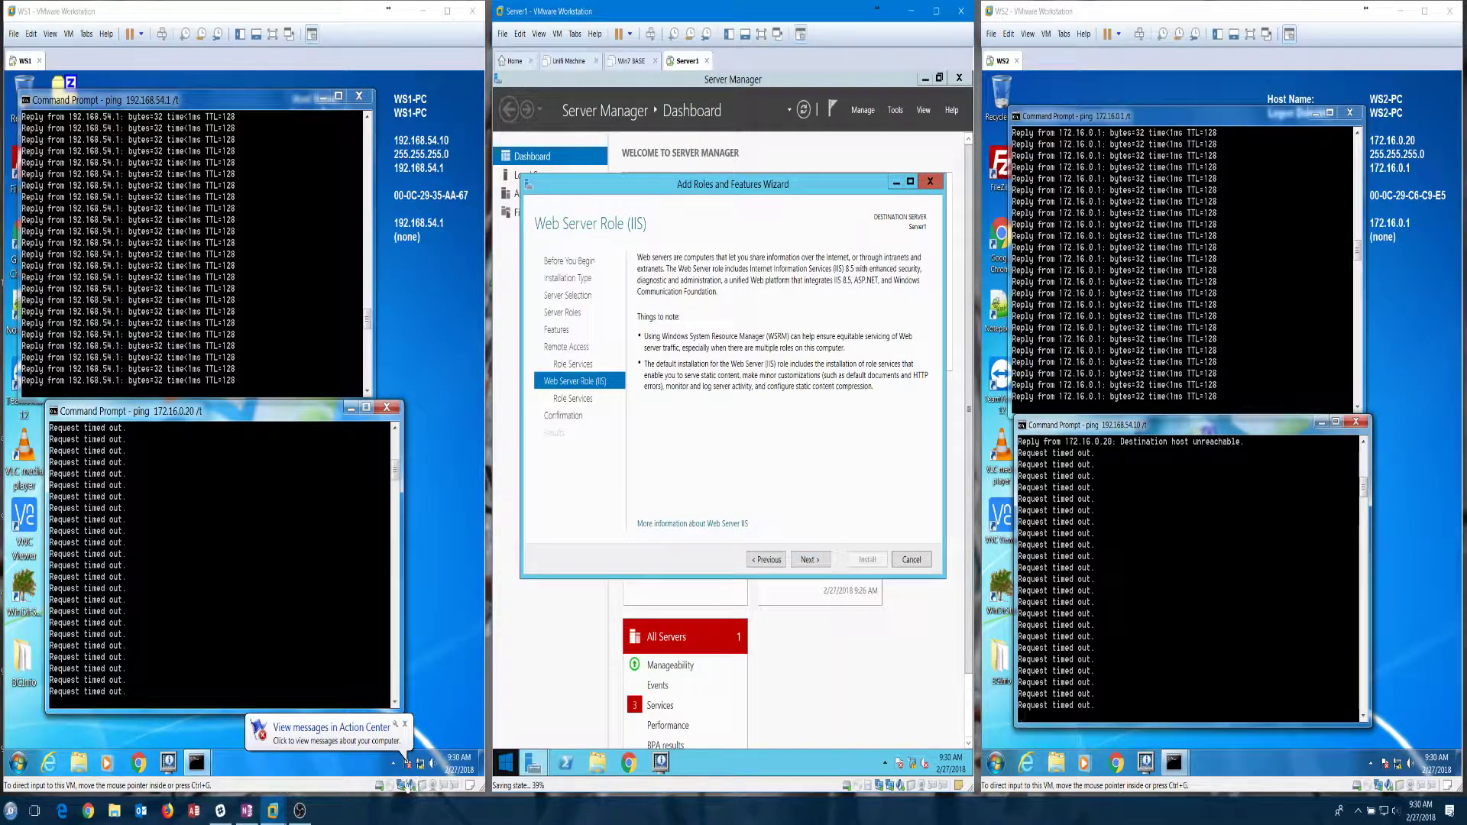
left_click(309, 816)
left_click(308, 817)
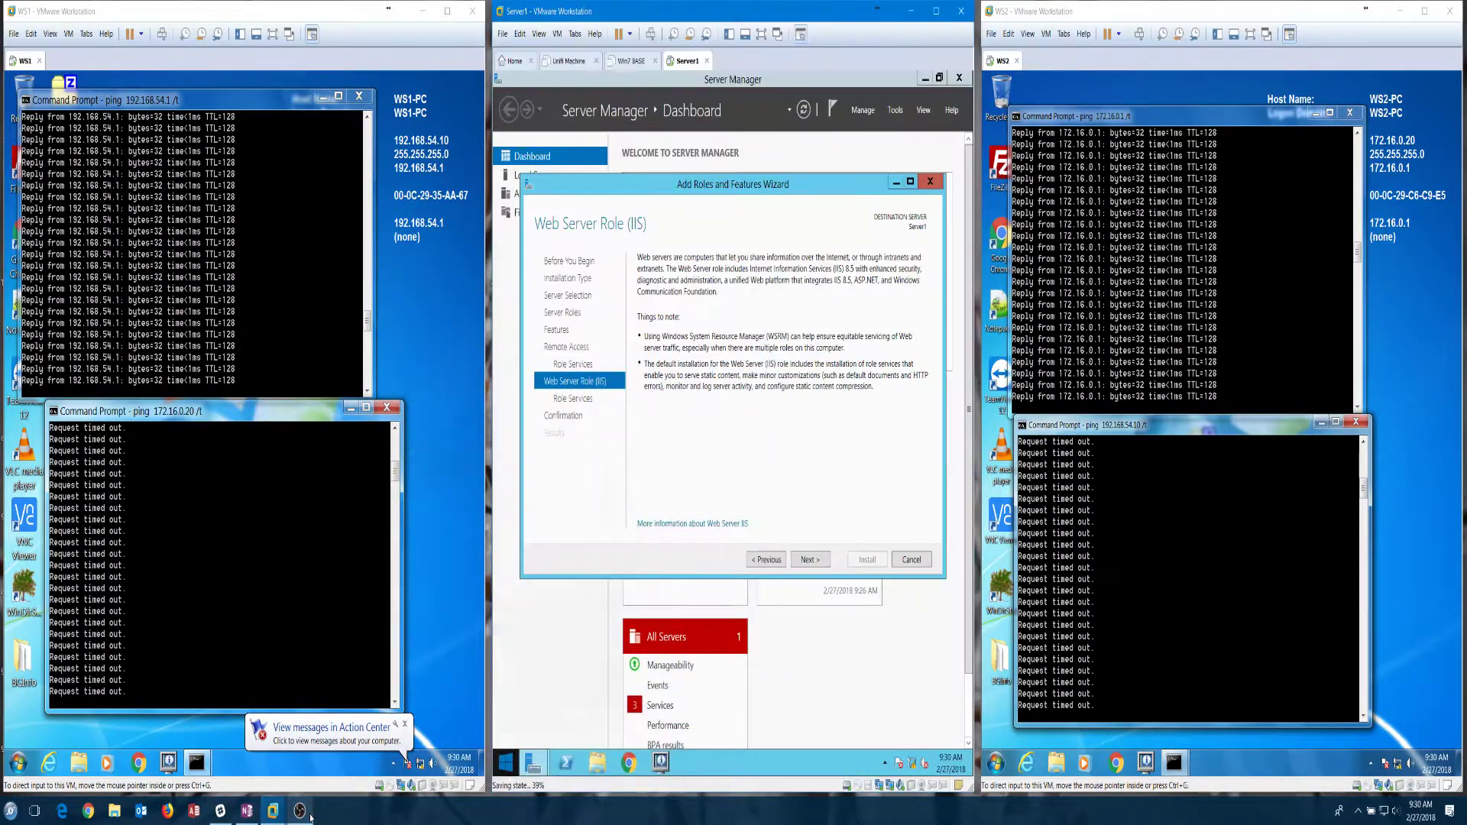
Step: Go through the Web Server (IIS) pages, then return to review the default role services
left_click(810, 561)
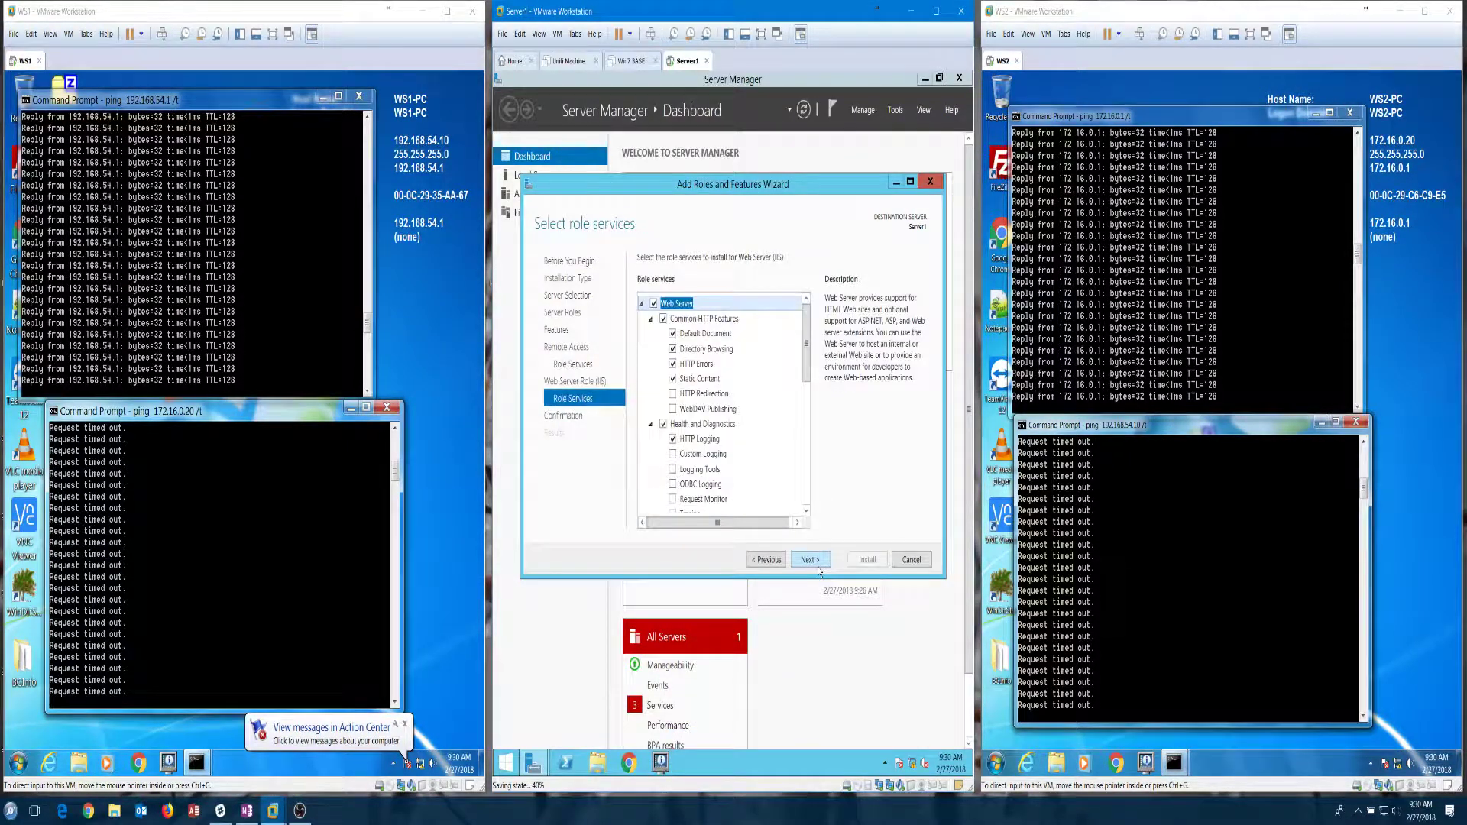
scroll(775, 459, "down", 5)
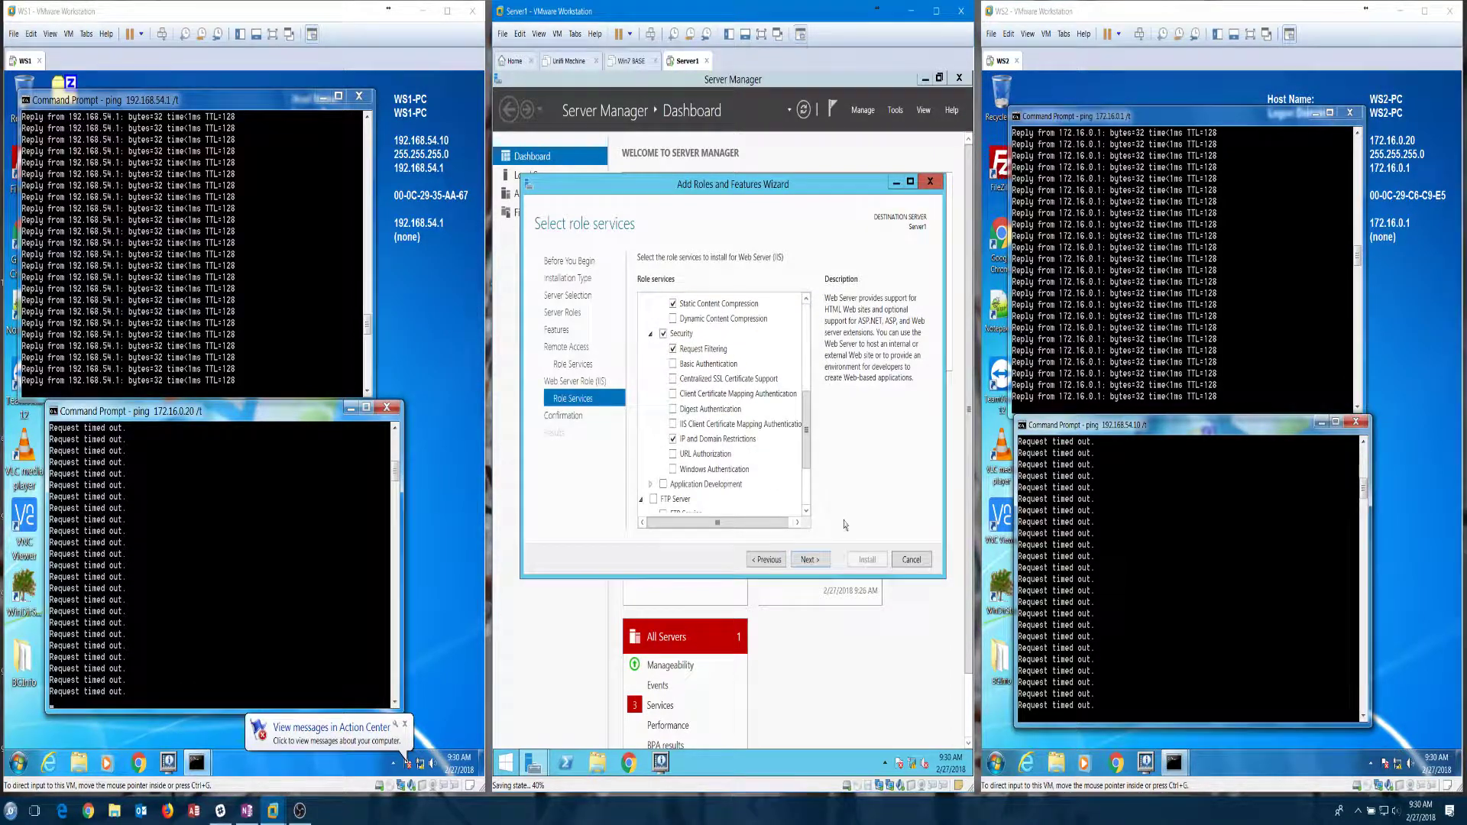
left_click(810, 561)
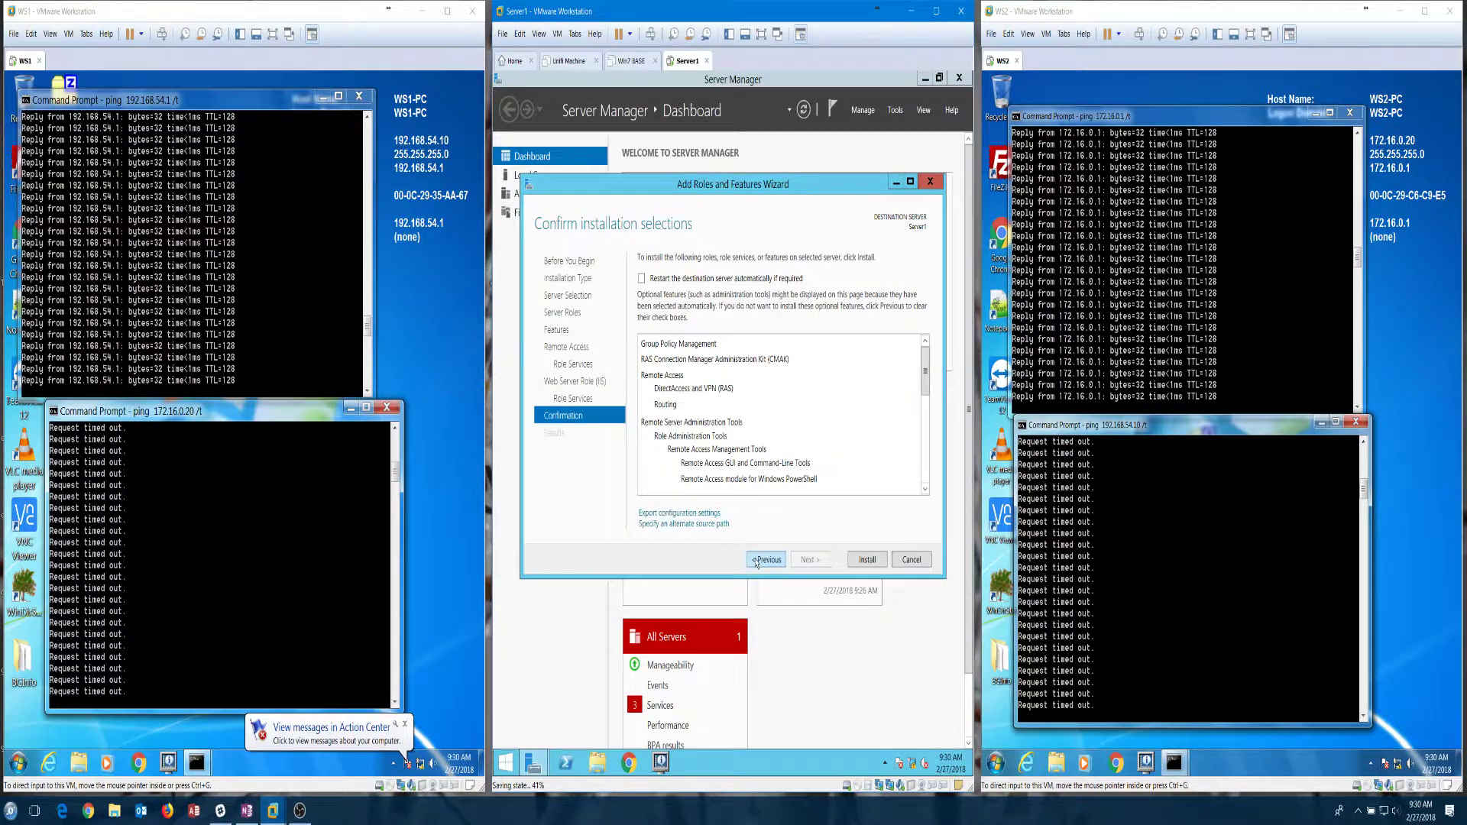
left_click(772, 562)
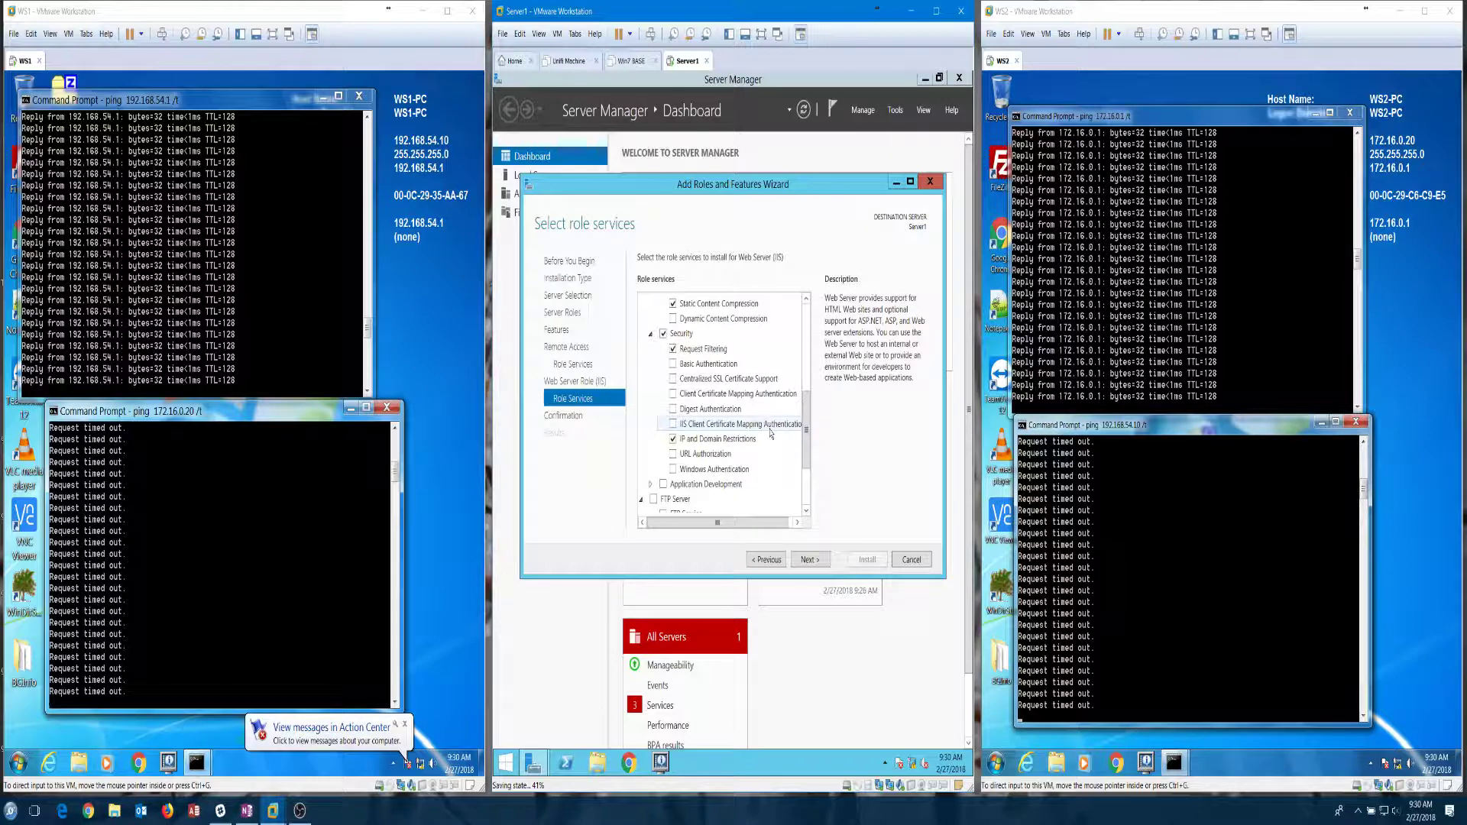
scroll(770, 433, "down", 2)
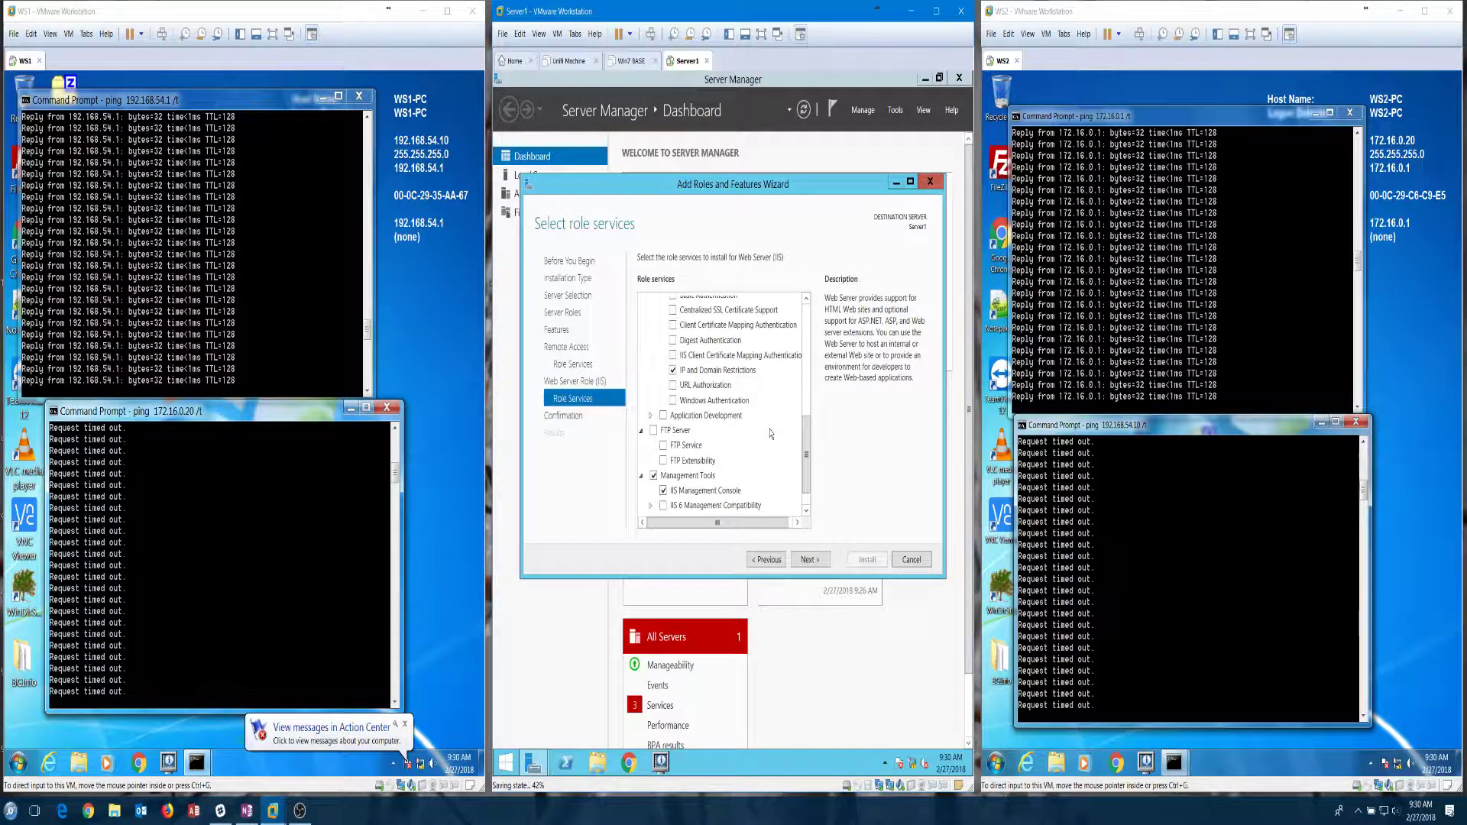
scroll(771, 433, "down", 1)
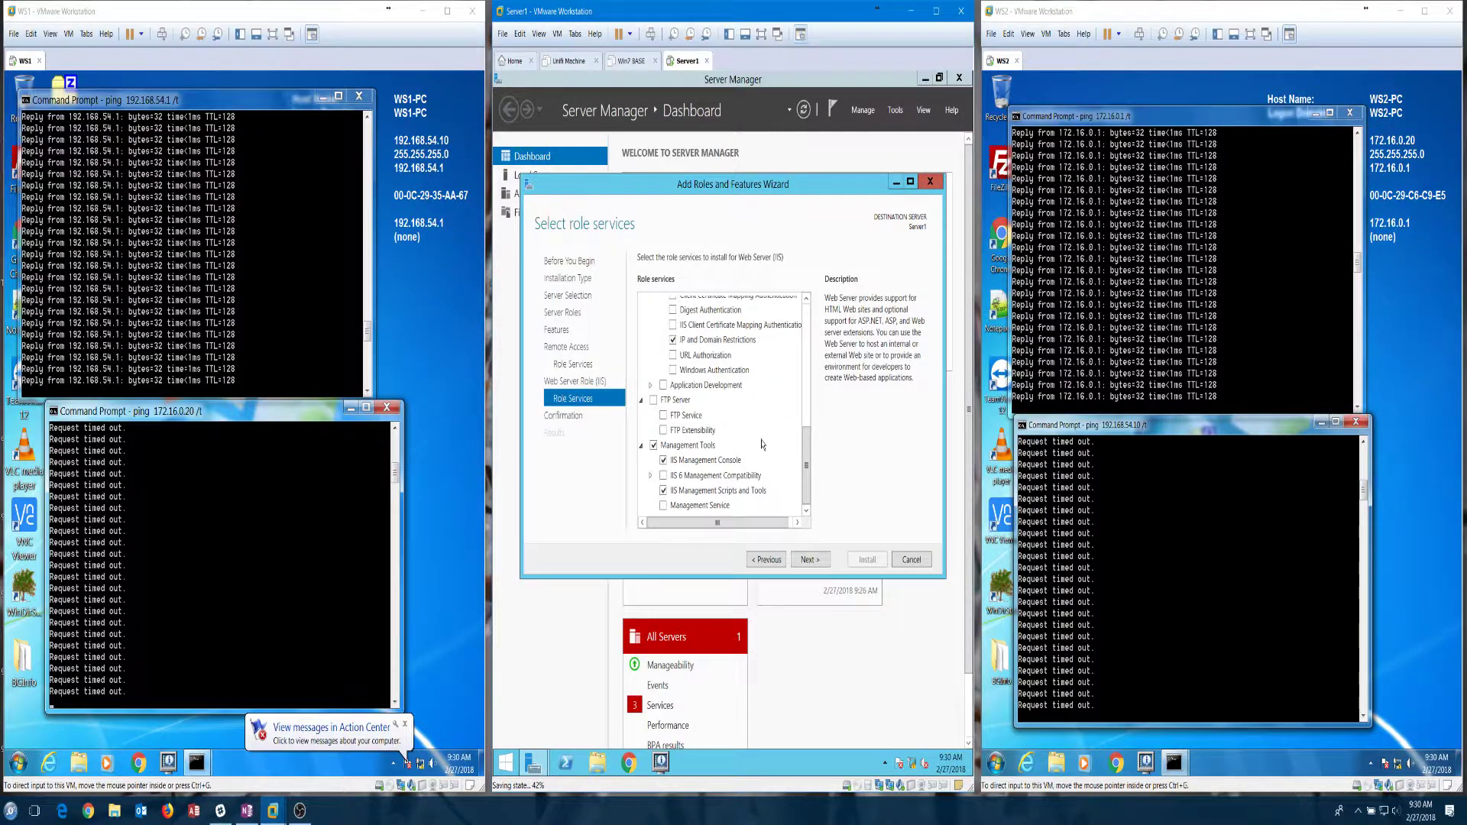
scroll(761, 444, "up", 10)
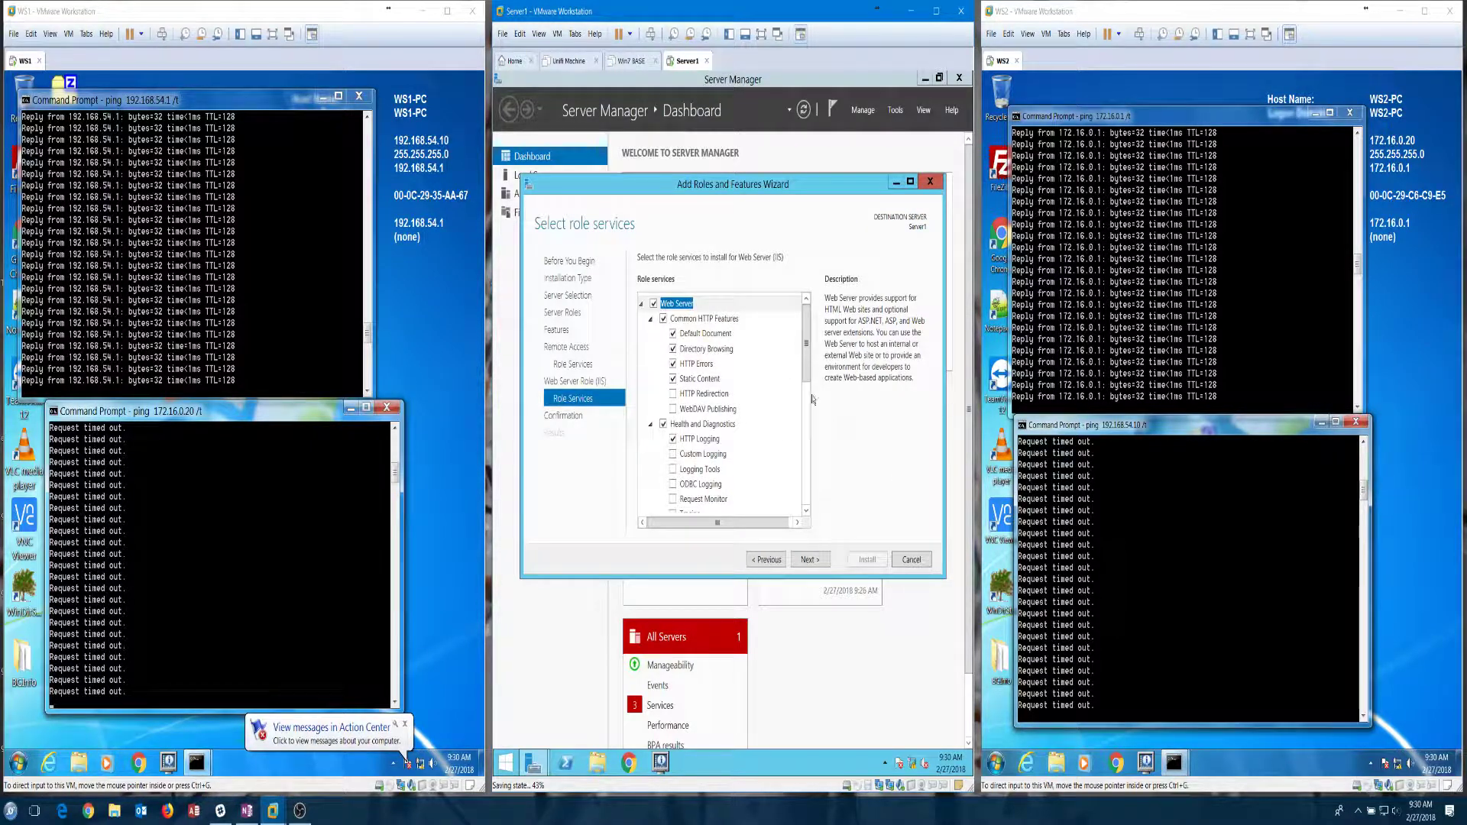
Step: Check the Common HTTP Features and HTTP Logging descriptions, then install the selected roles and features
left_click(718, 319)
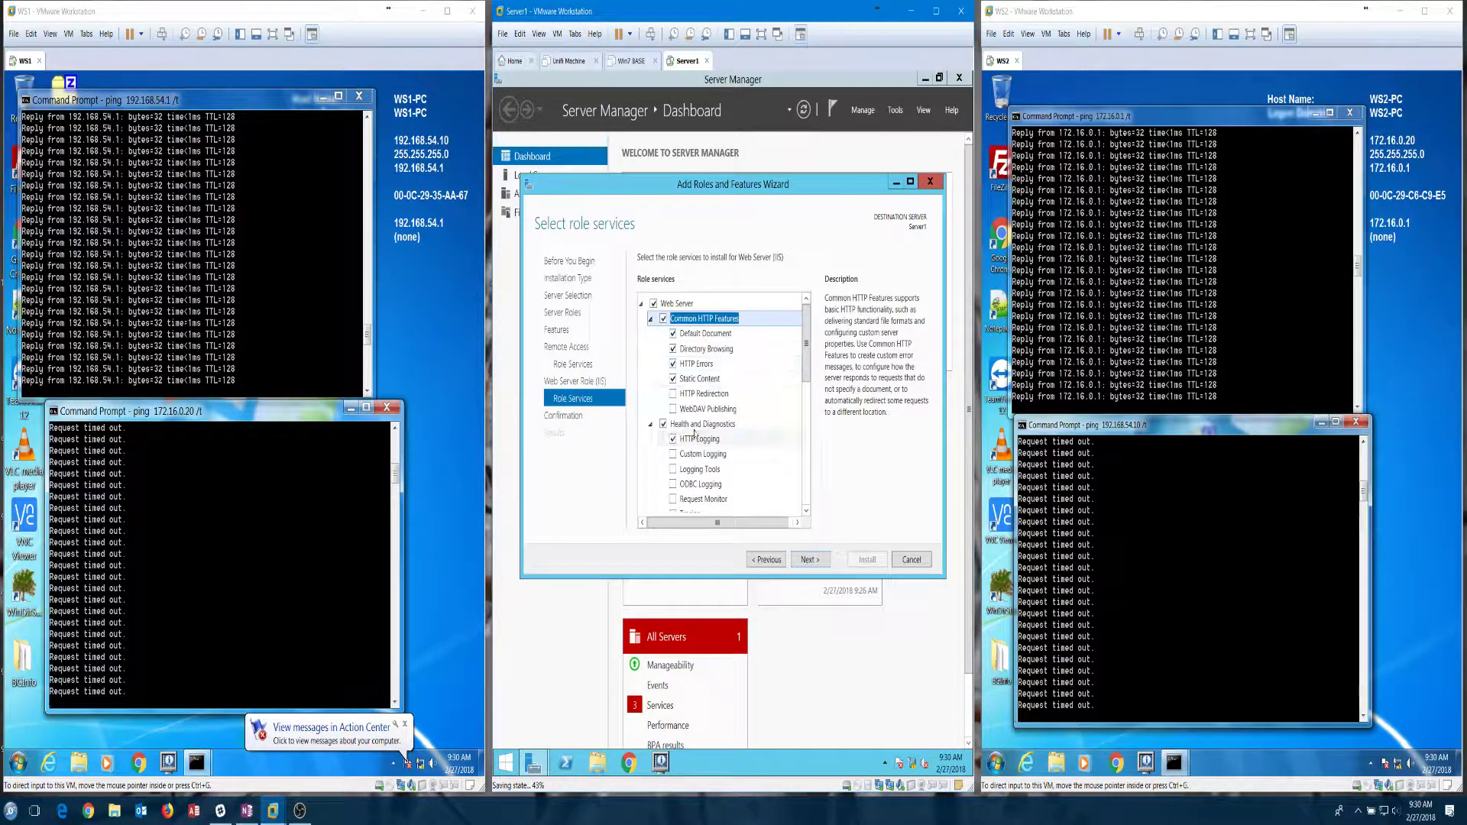
left_click(699, 424)
left_click(697, 439)
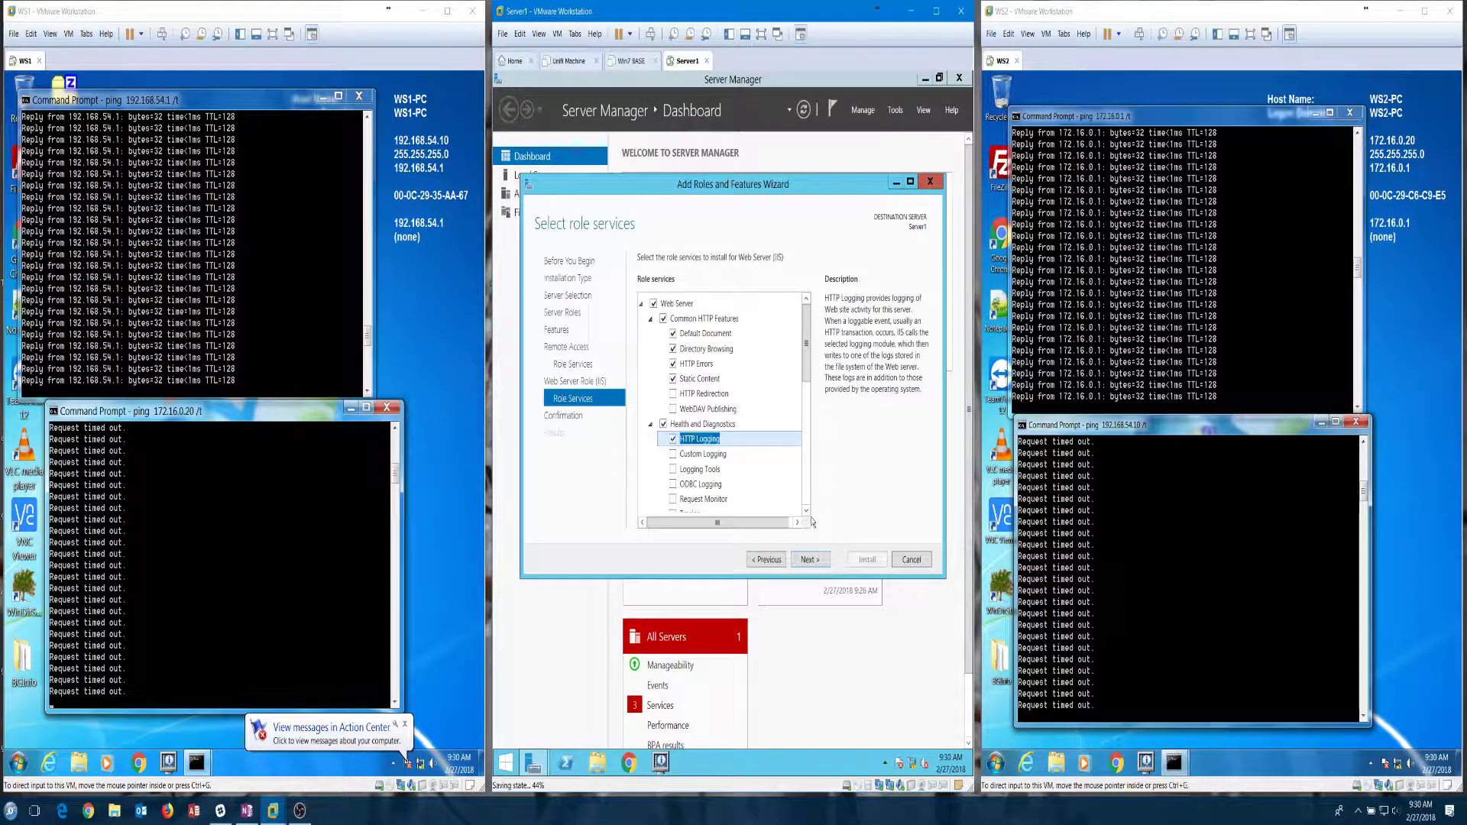
left_click(806, 560)
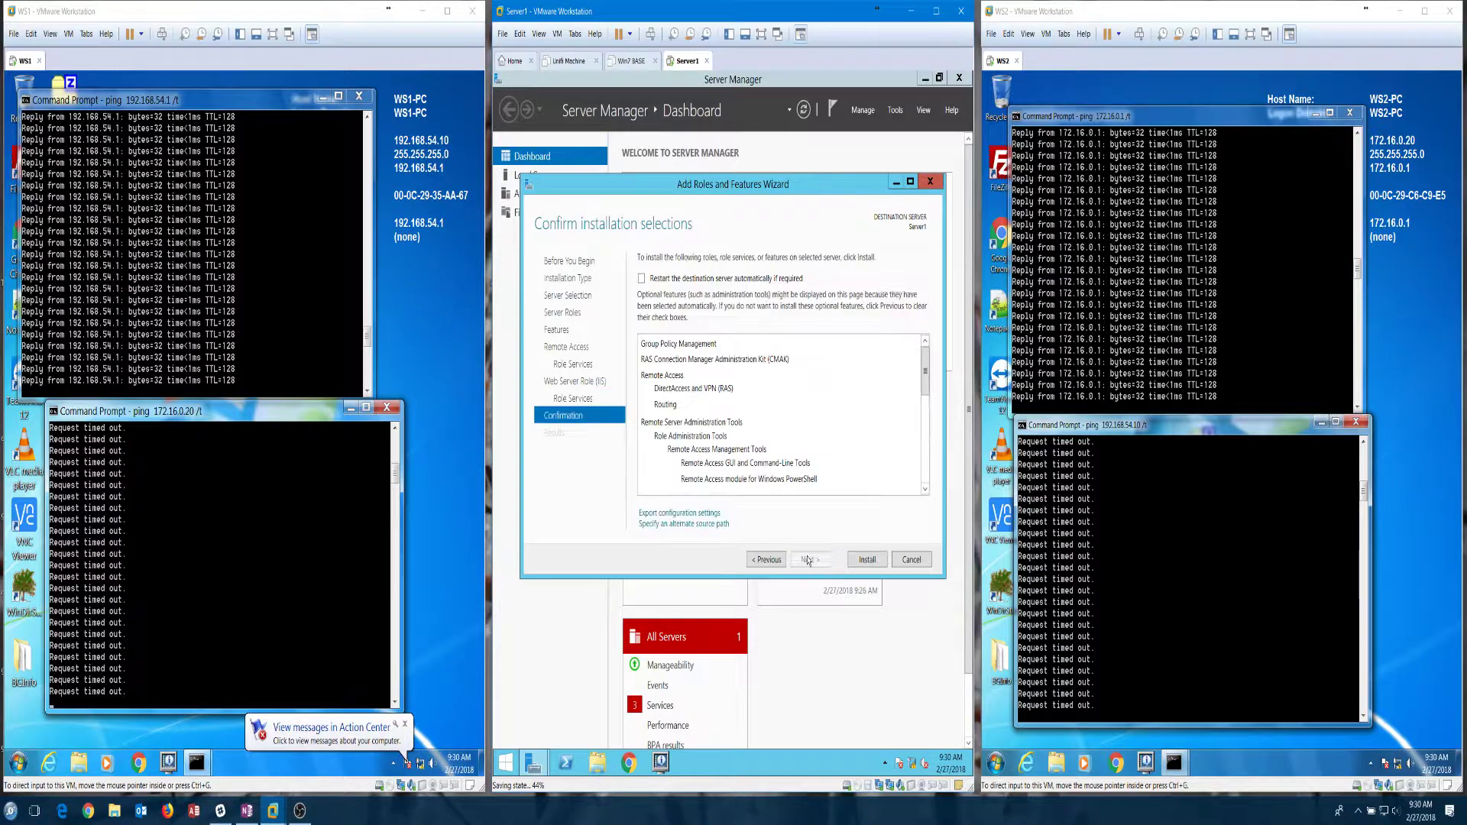
left_click(858, 564)
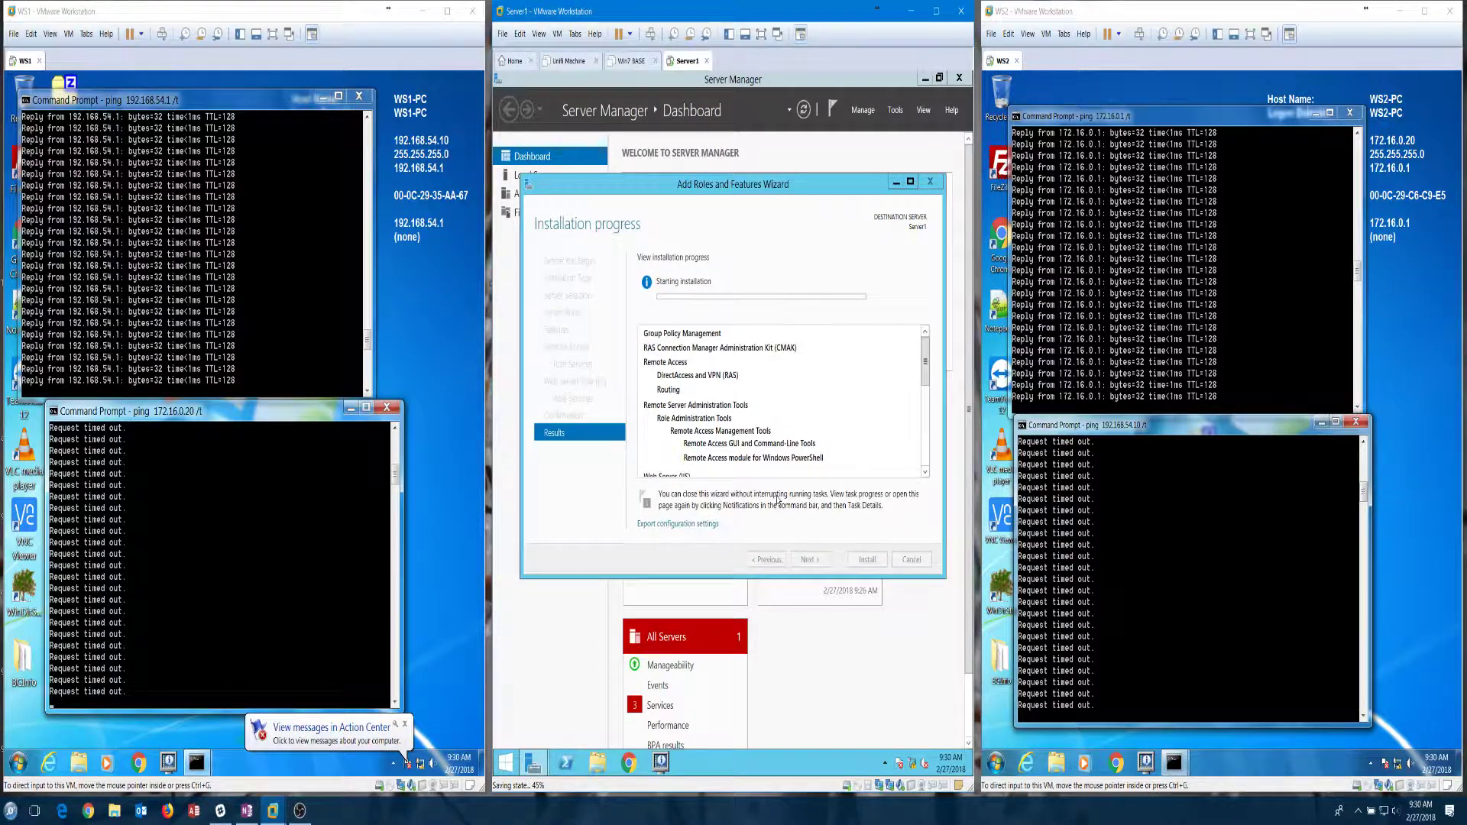
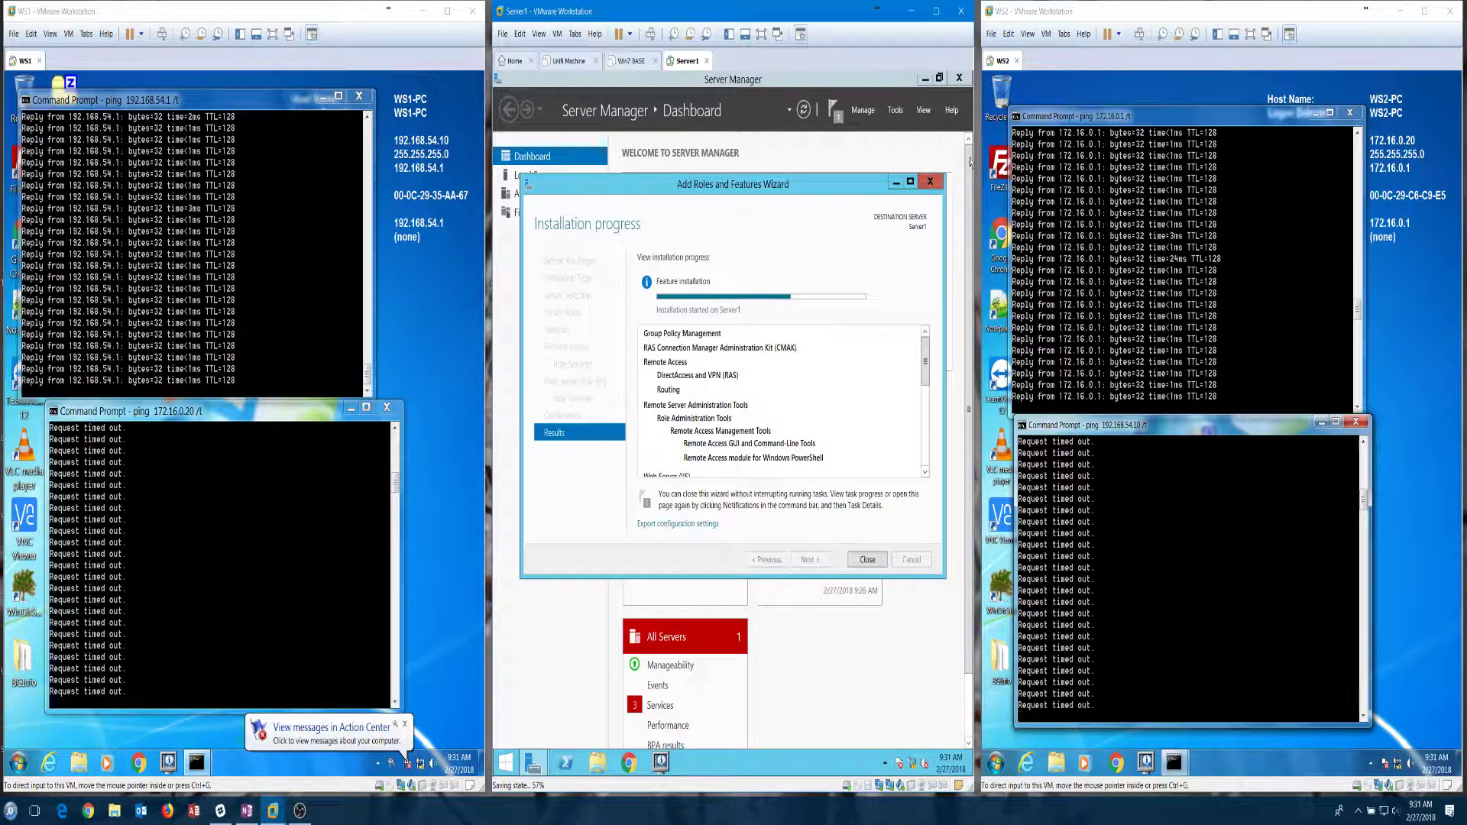
Step: Refresh Server1's BGInfo desktop to show IP 172.16.0.1, recheck the Routing install, and open Chrome
left_click(927, 79)
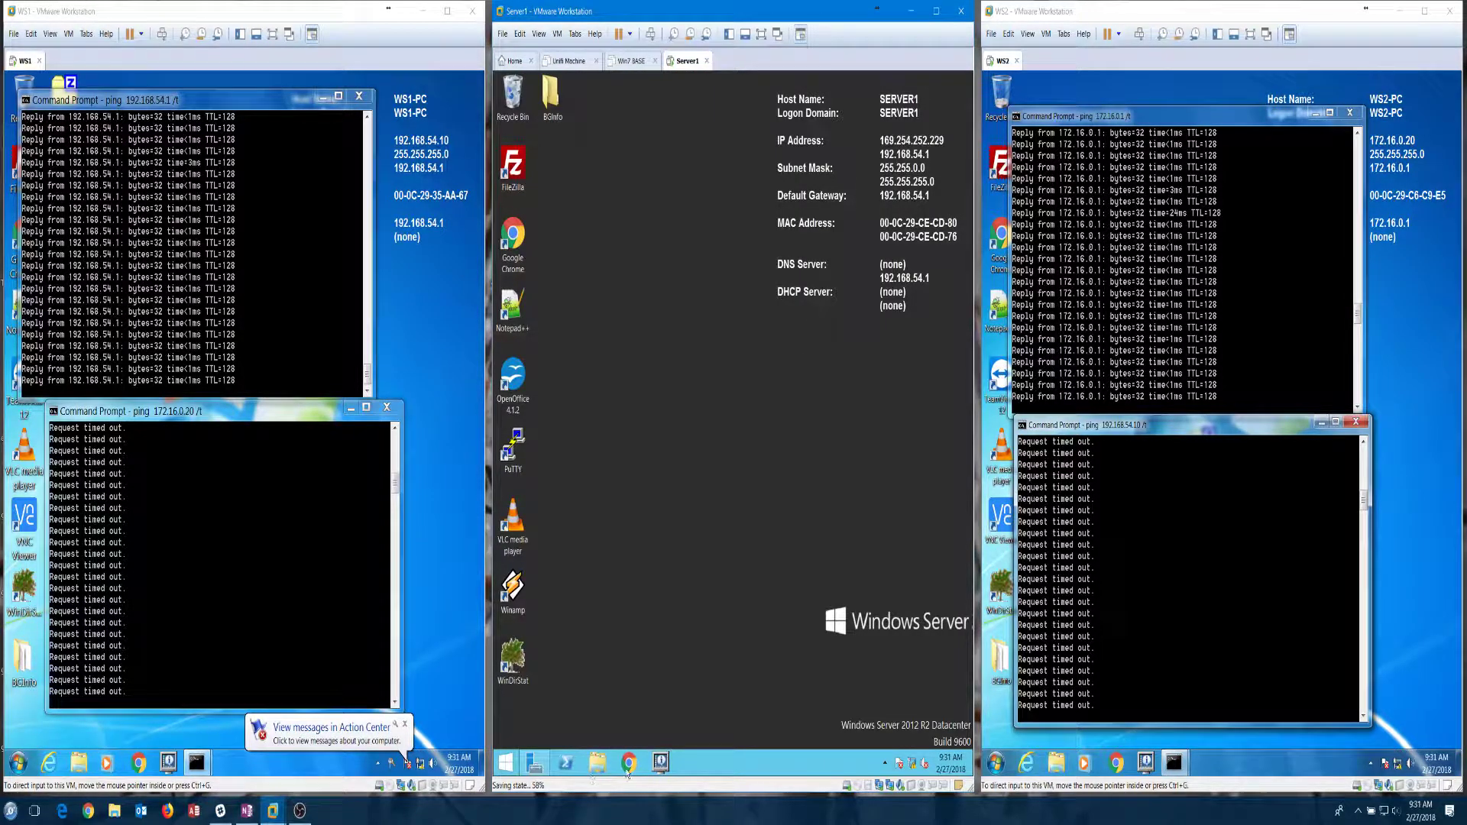
left_click(661, 762)
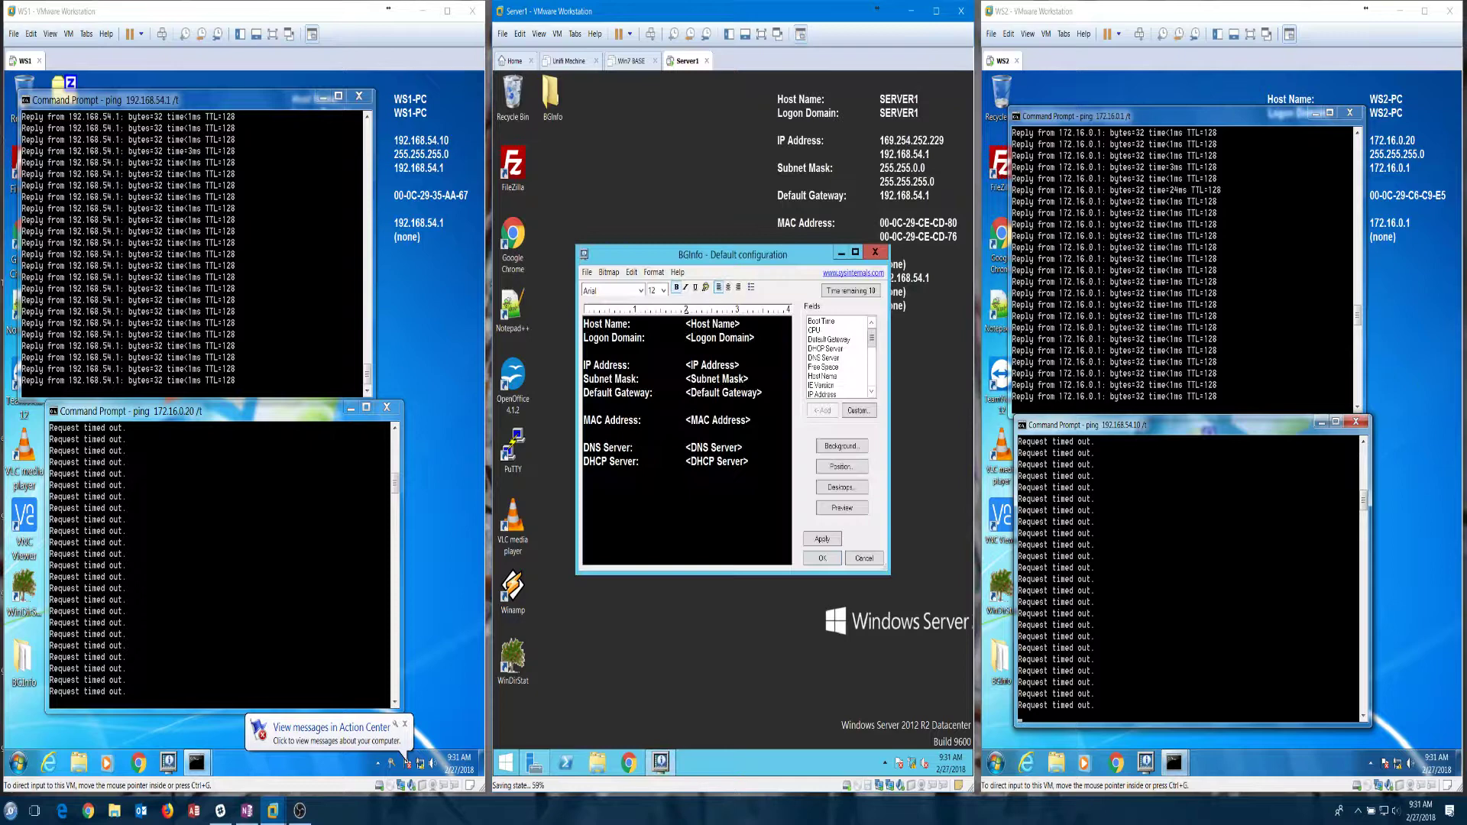
left_click(824, 541)
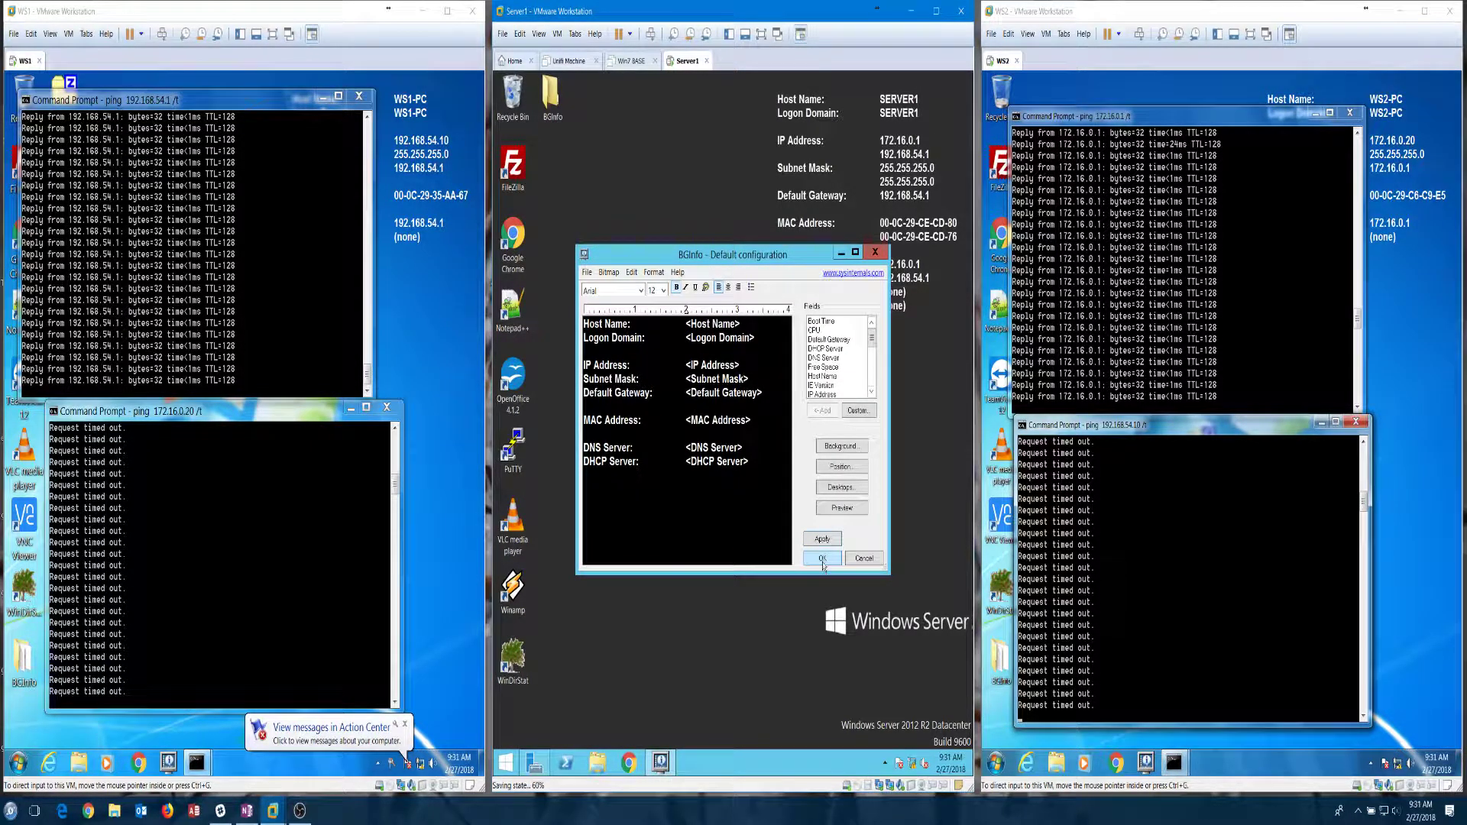
left_click(823, 560)
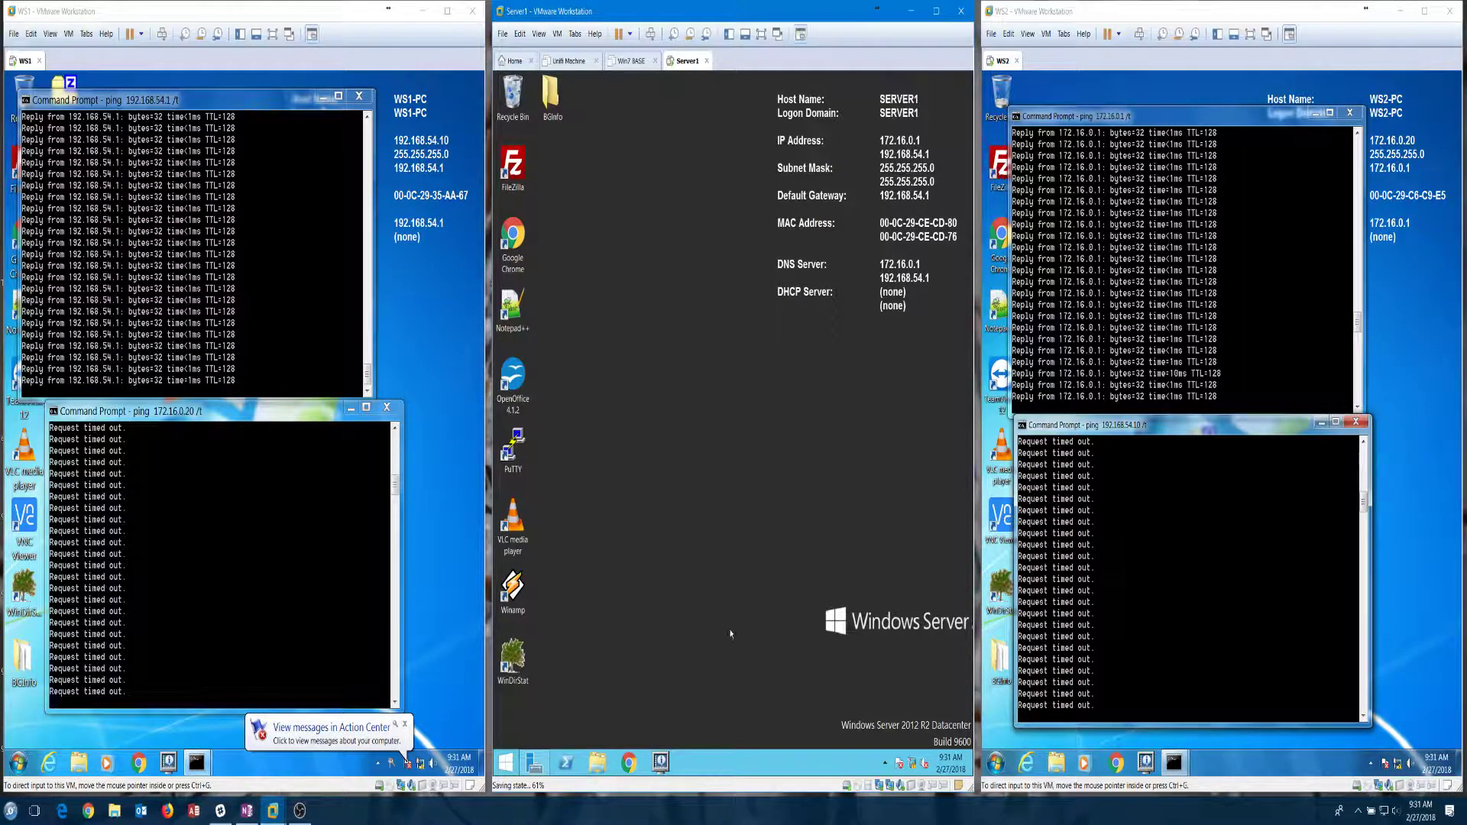
left_click(535, 762)
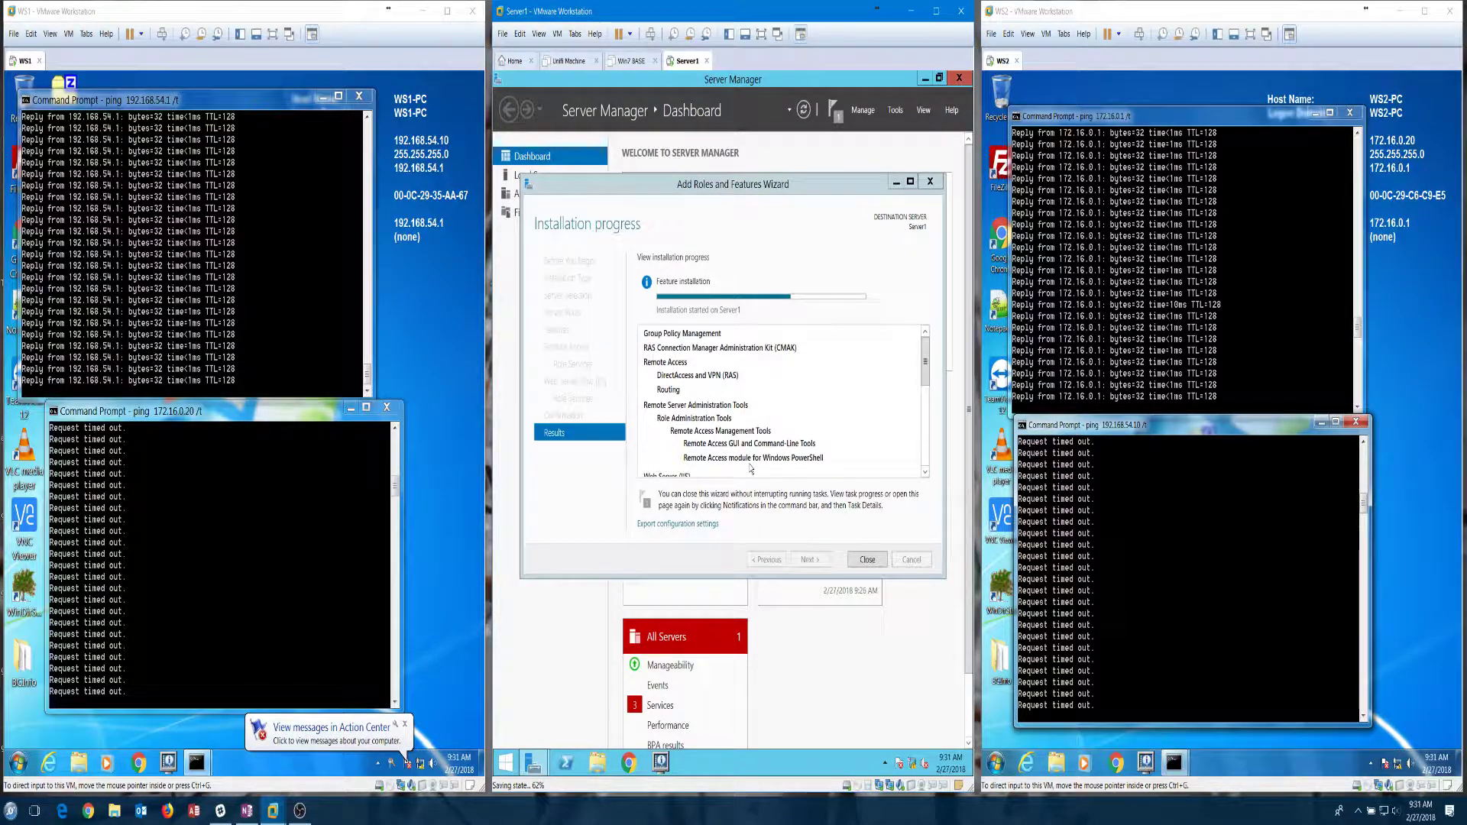
left_click(88, 811)
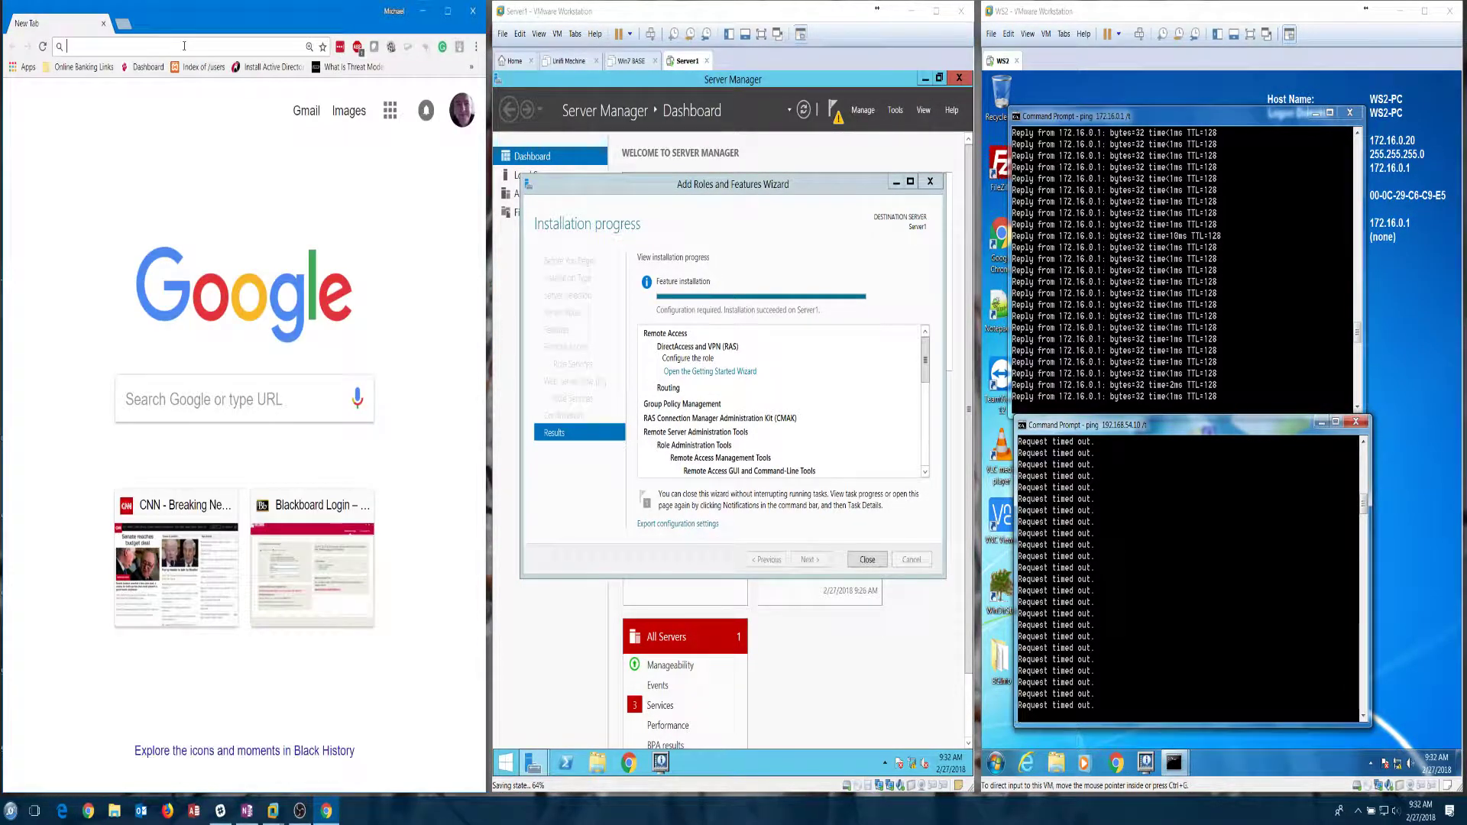
Step: Google 'windows server 2012 r2 LAN routing' and open the TechNet thread on enabling LAN routing
left_click(222, 401)
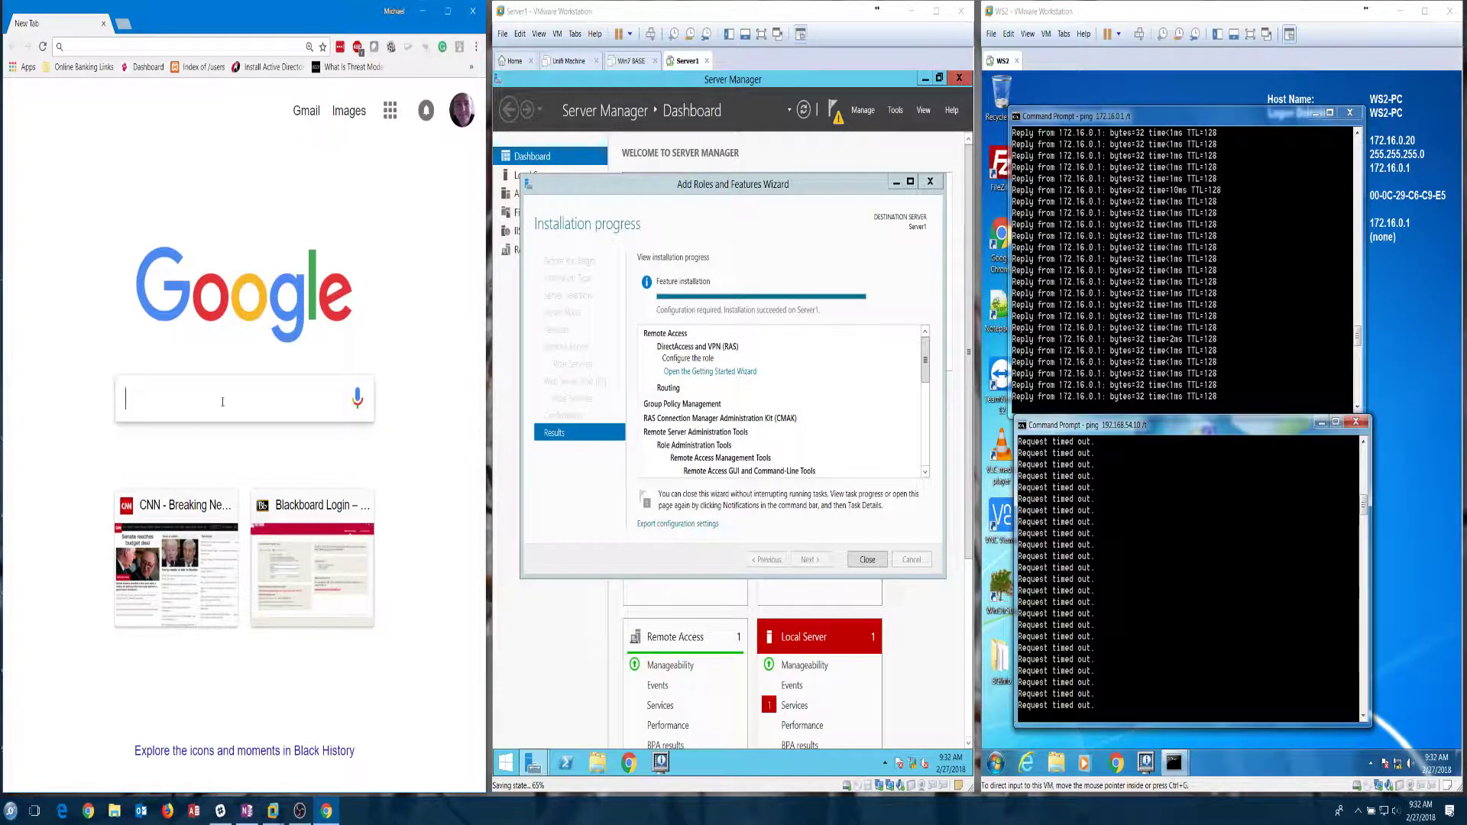
type("windows se")
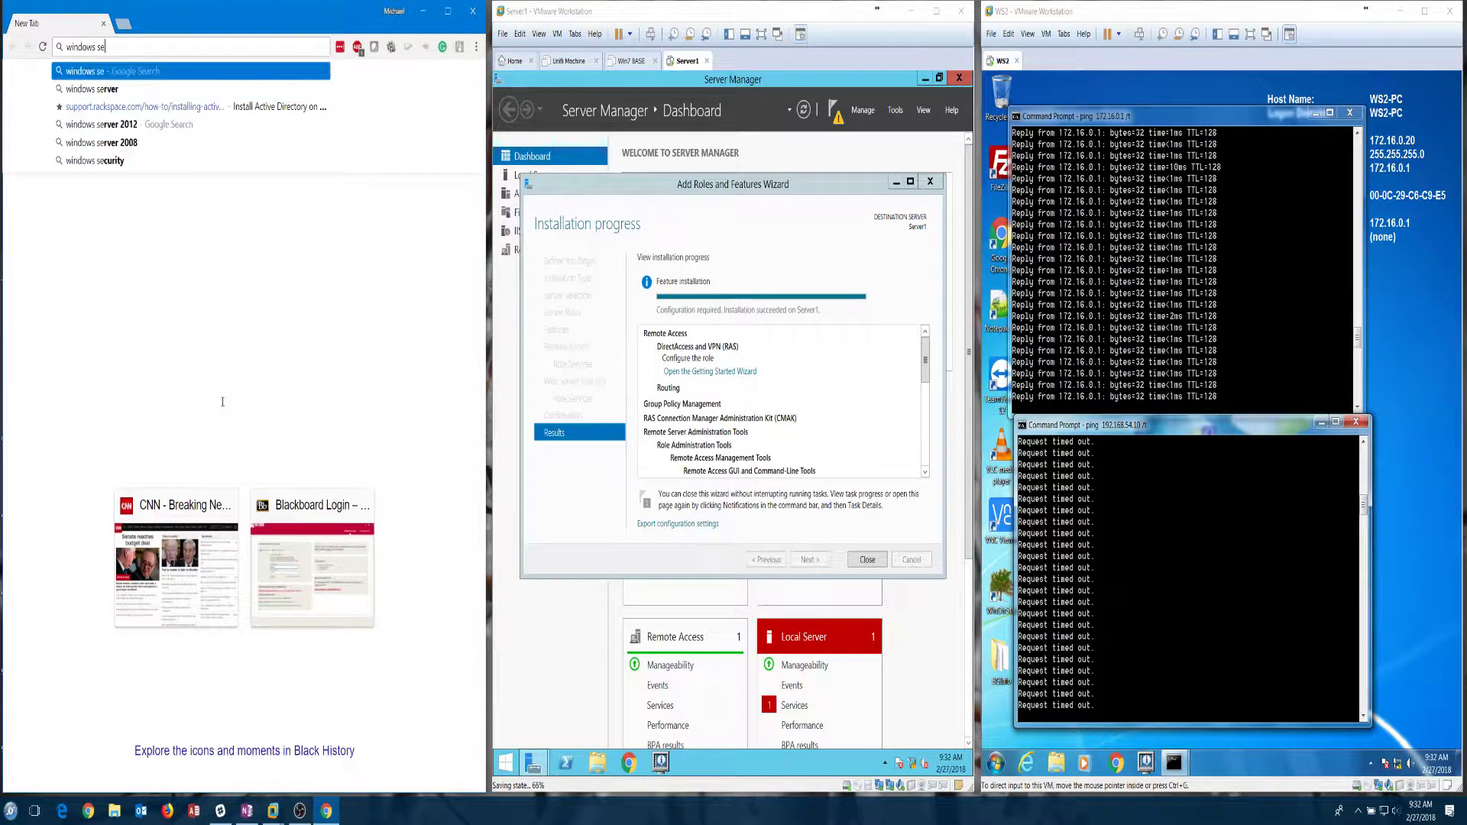
type("rver 2012")
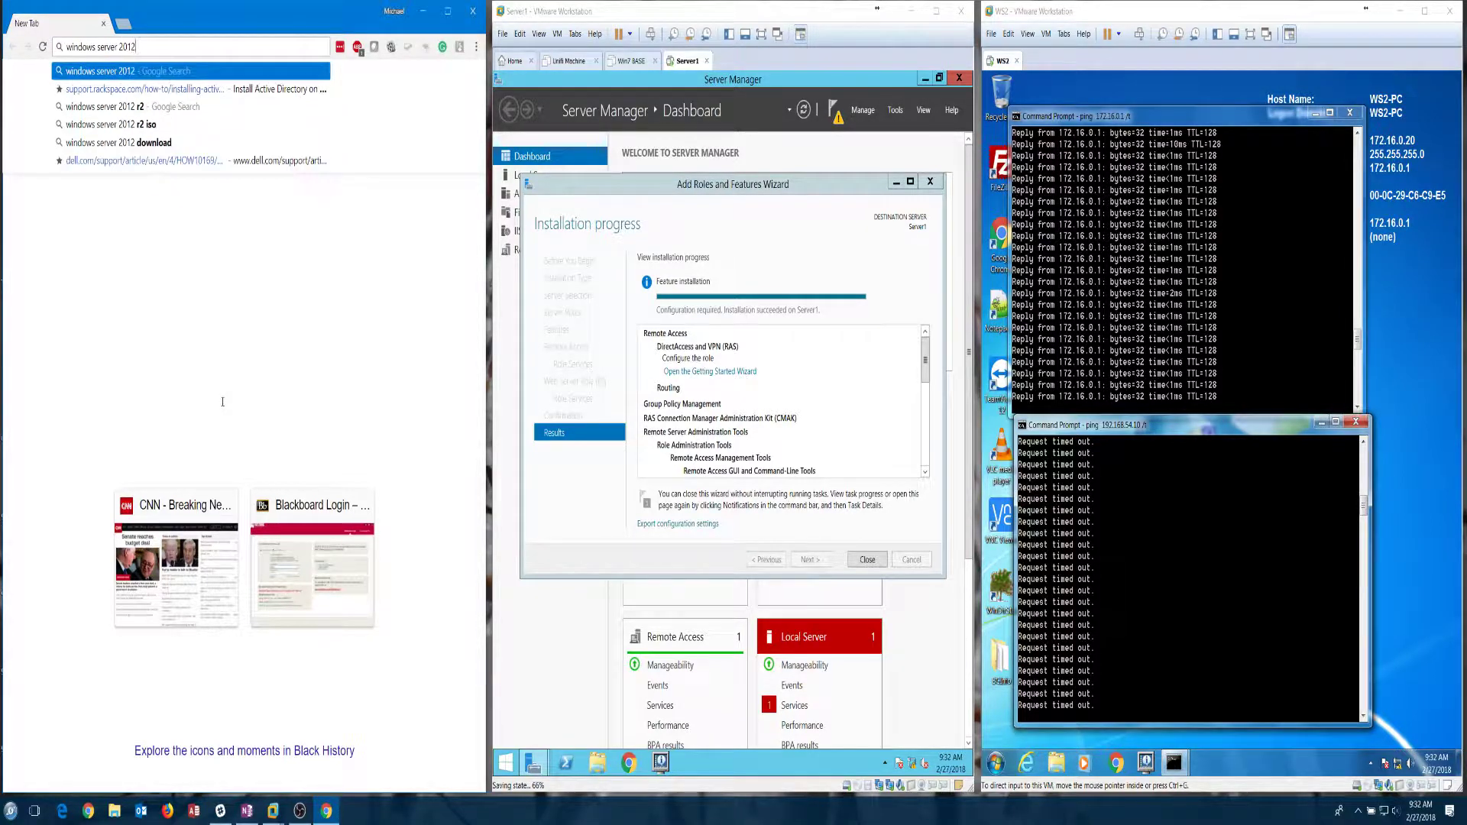
type(" r2")
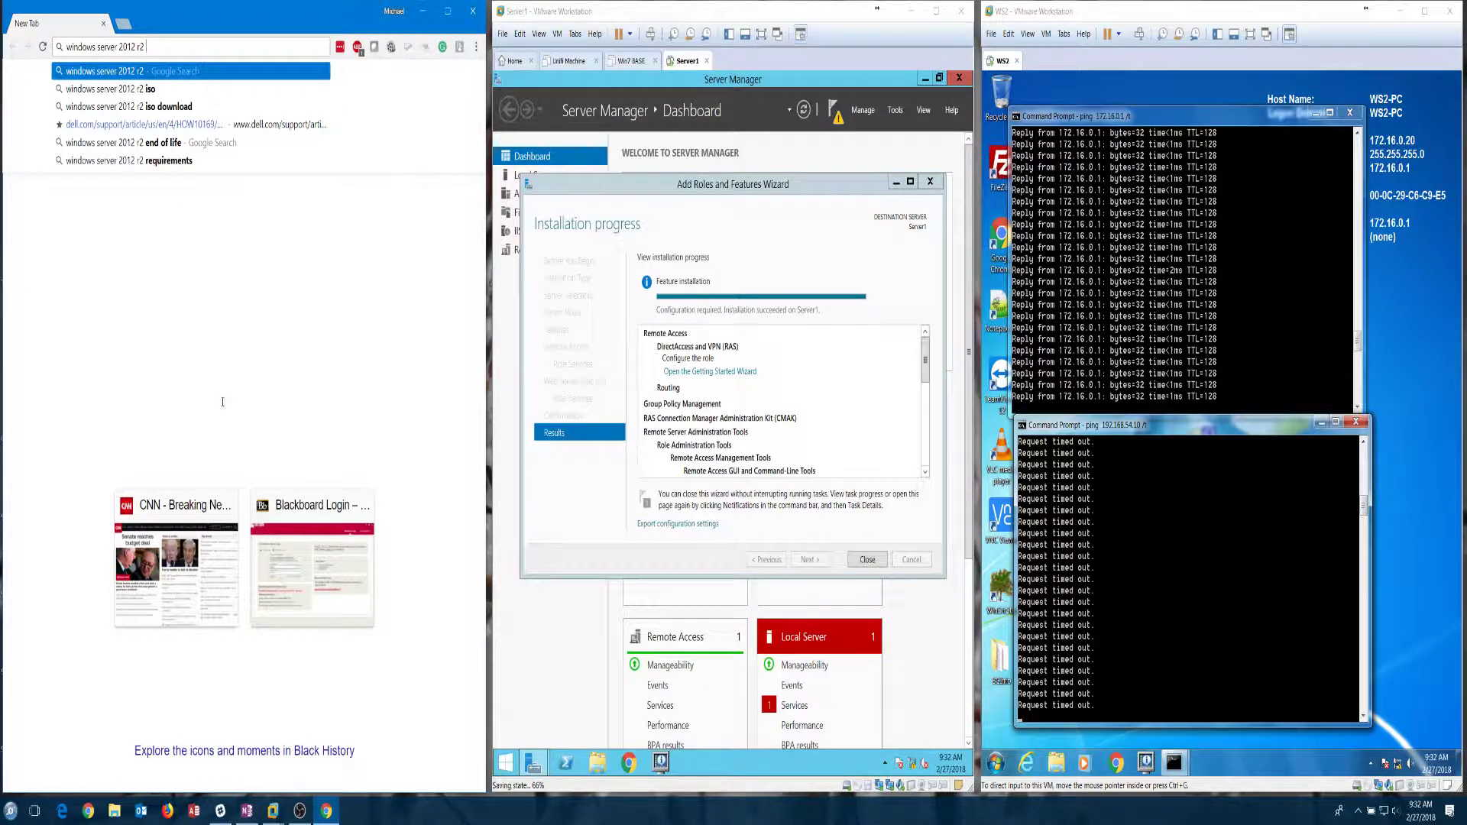
type(" LAN routing")
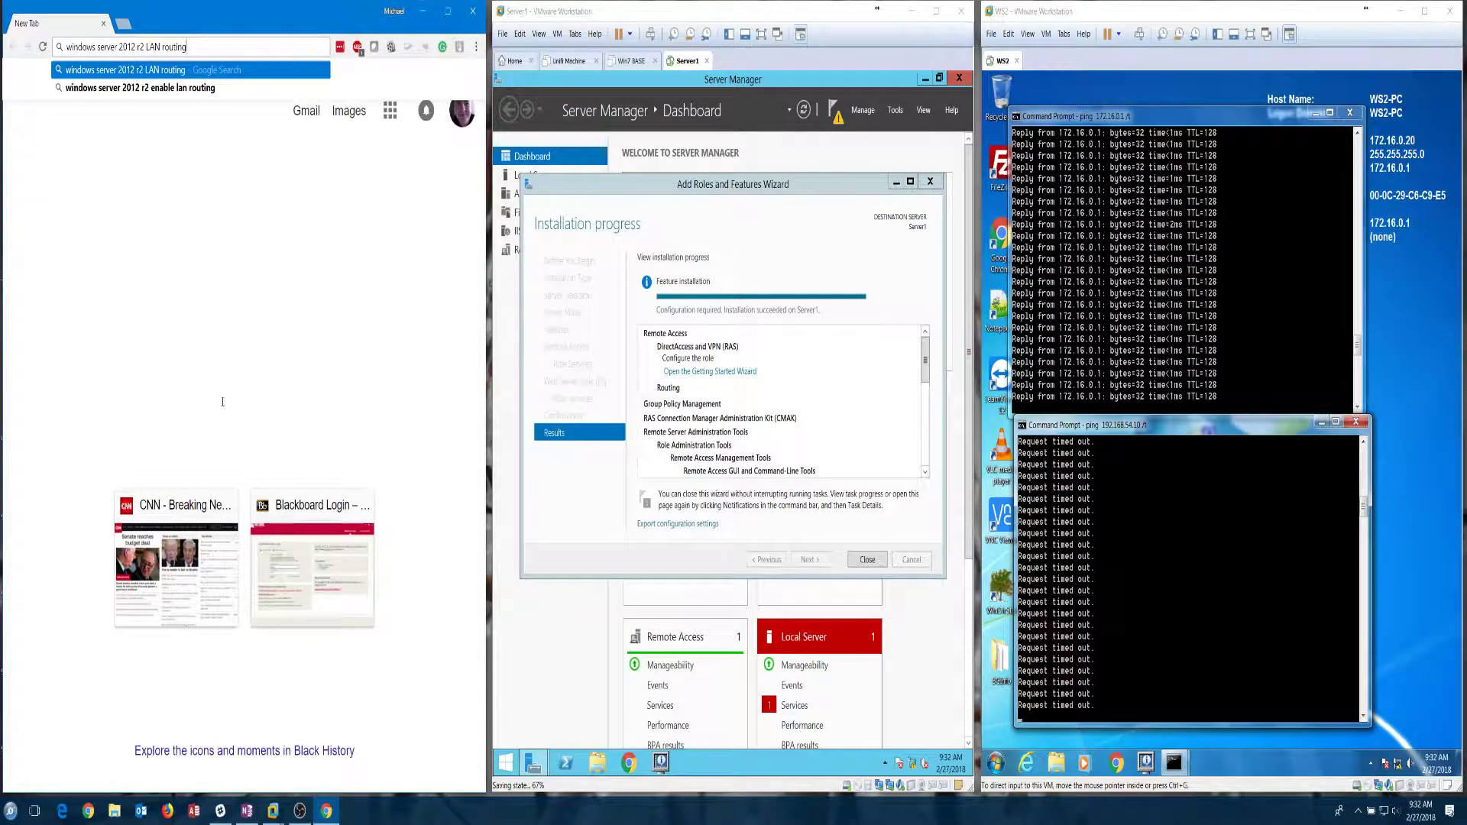
key("Return")
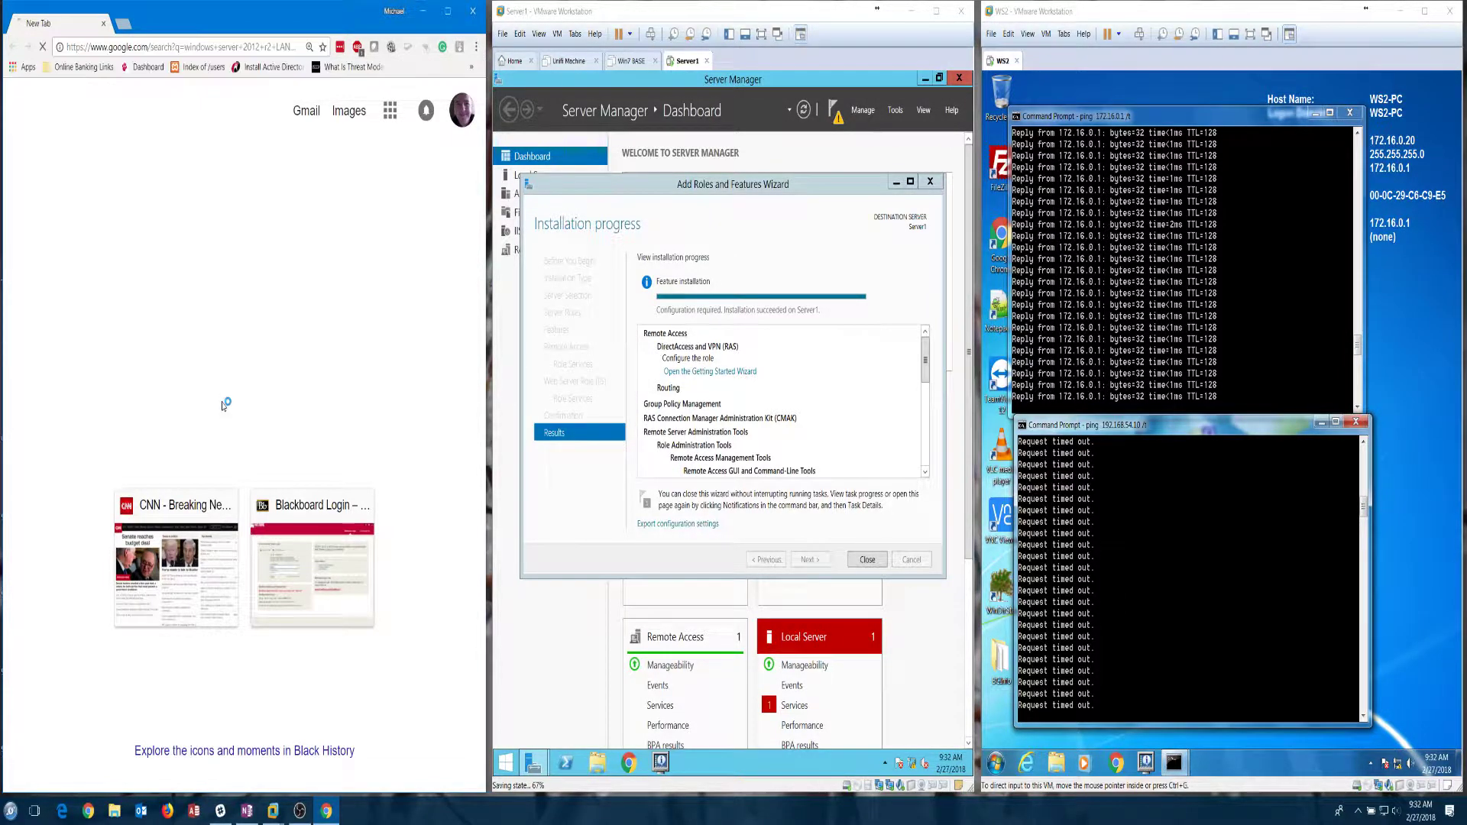
scroll(291, 357, "down", 3)
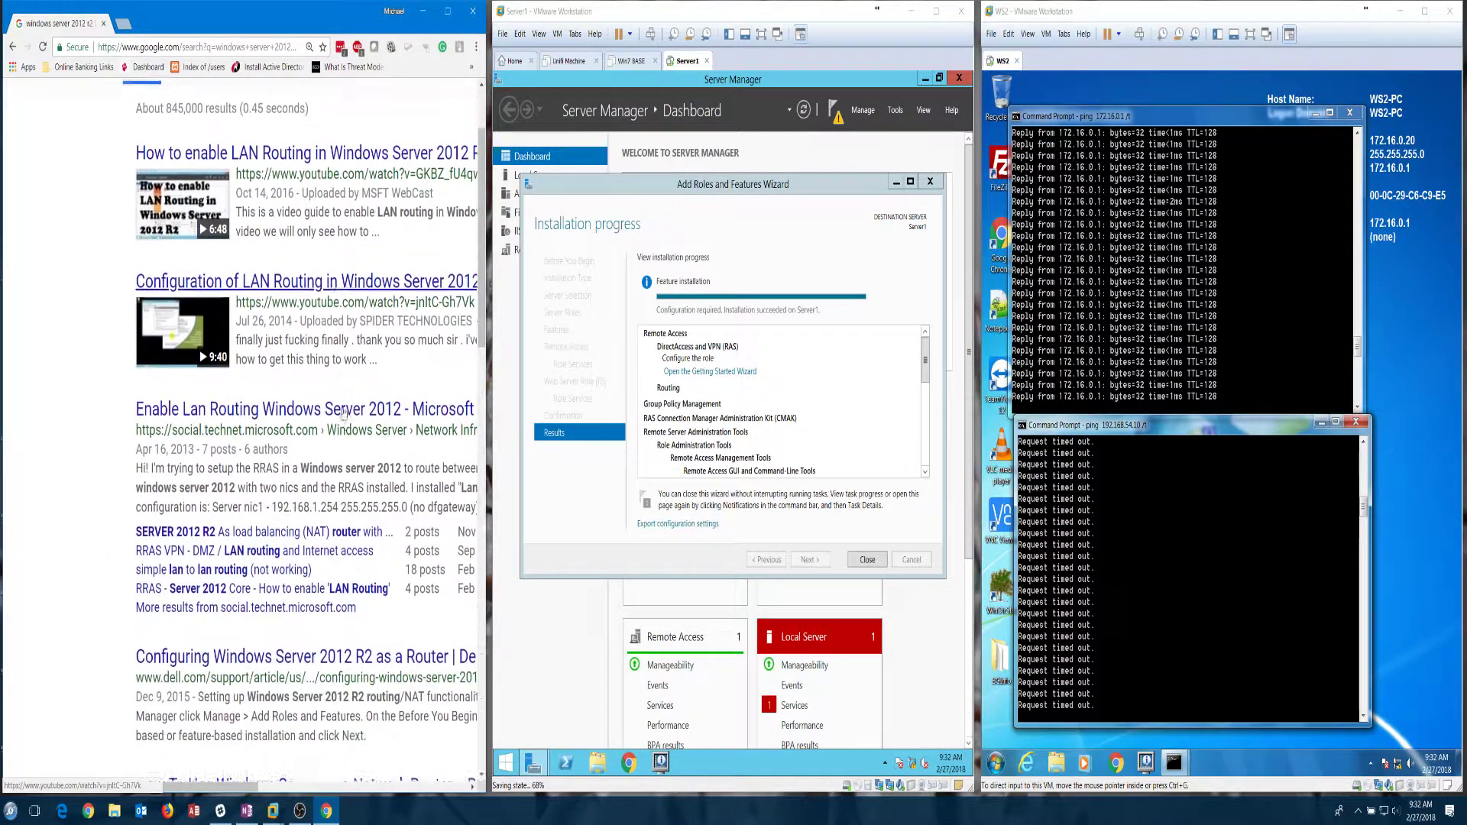
scroll(306, 321, "up", 3)
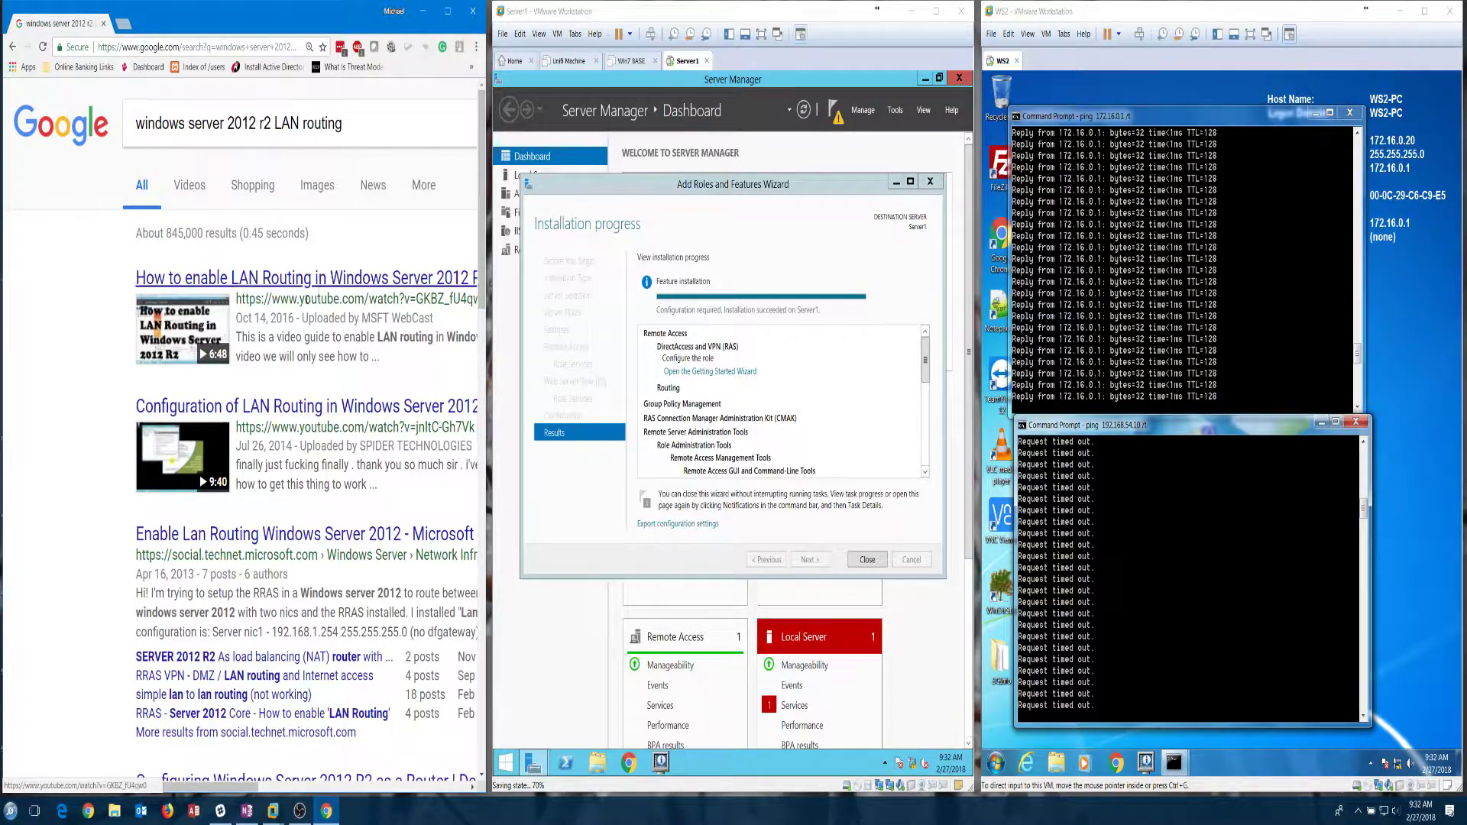
scroll(303, 378, "down", 2)
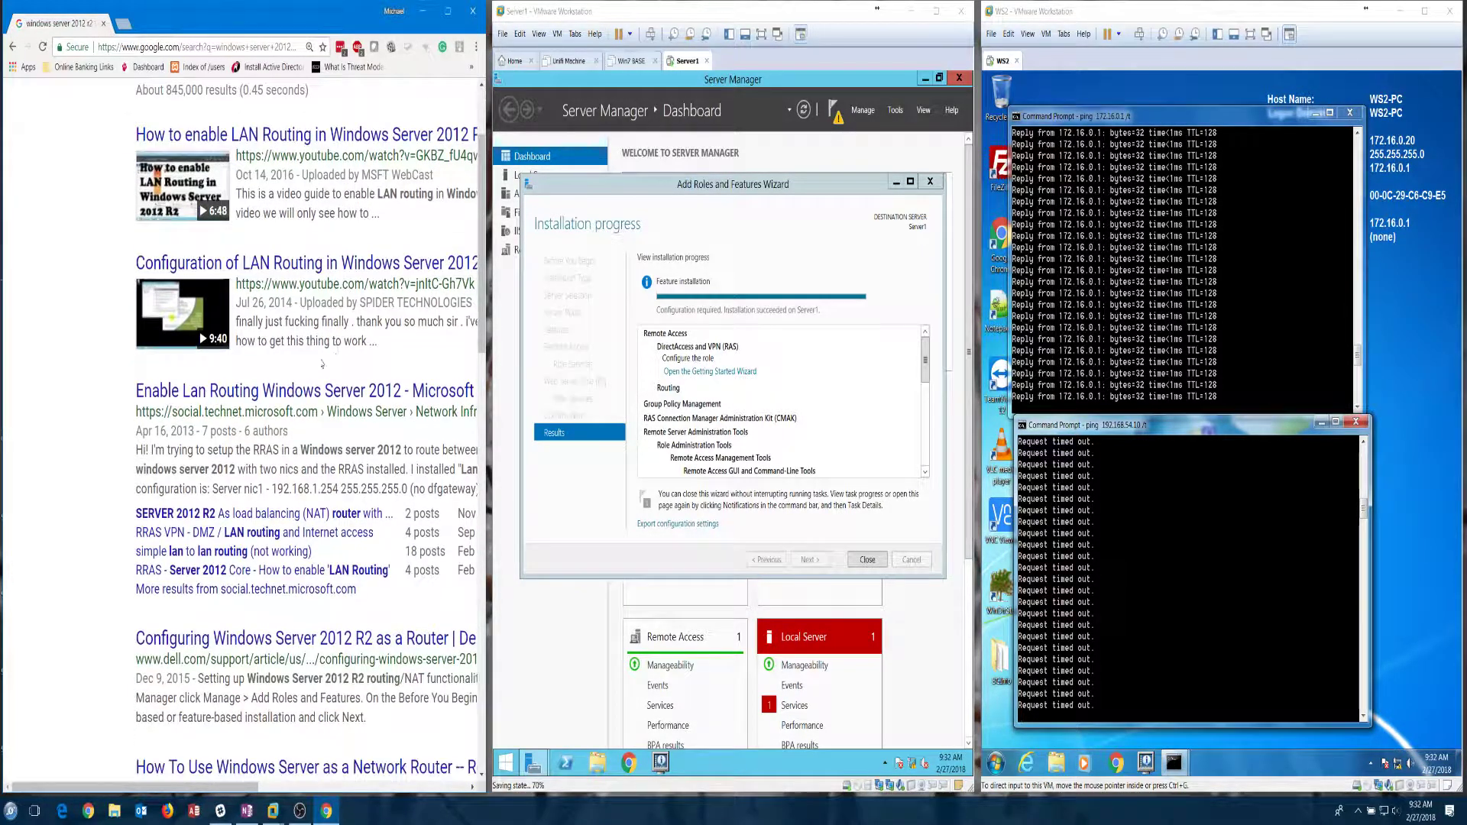
scroll(271, 344, "down", 2)
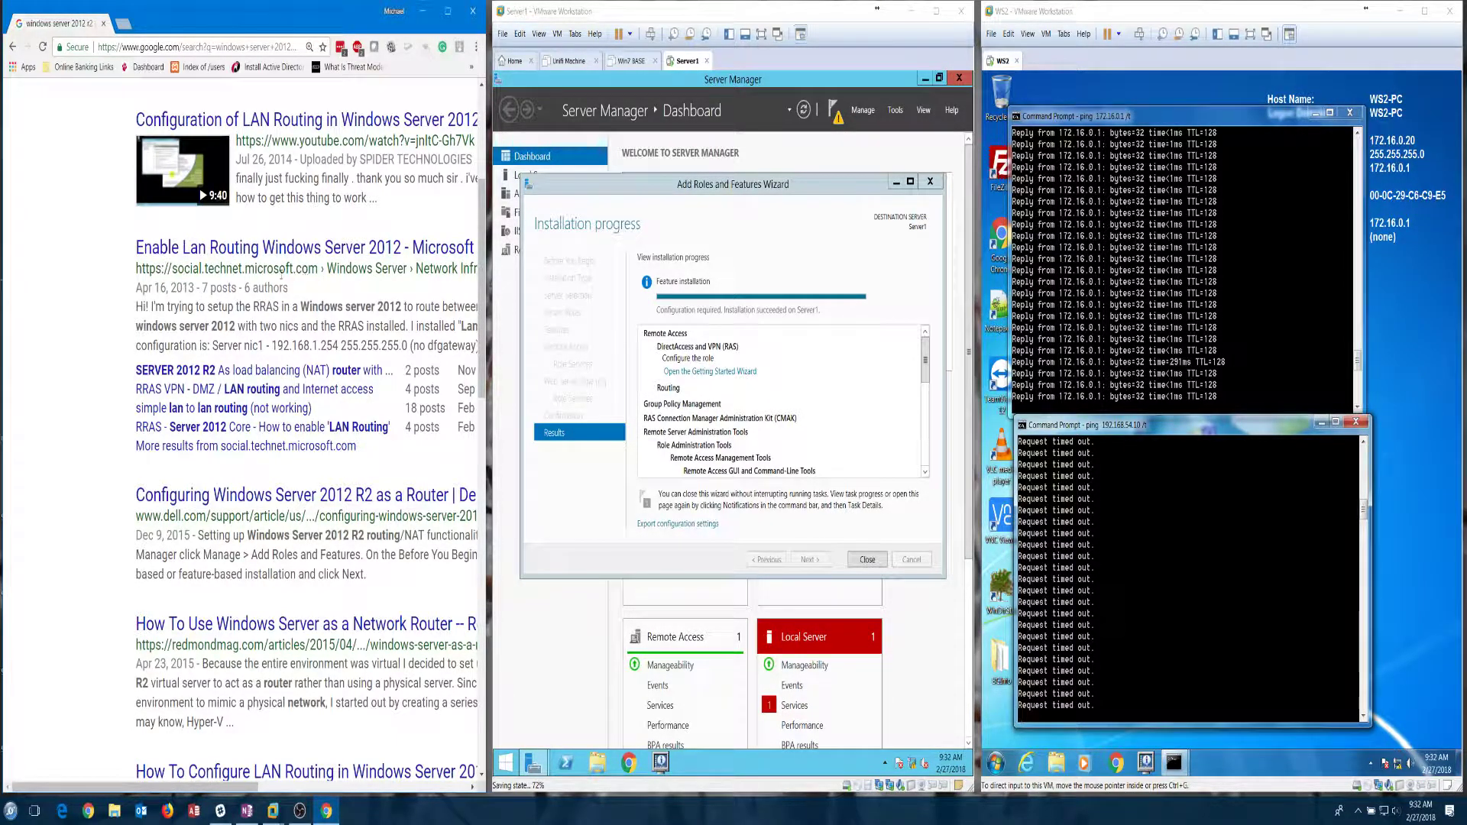
left_click(290, 246)
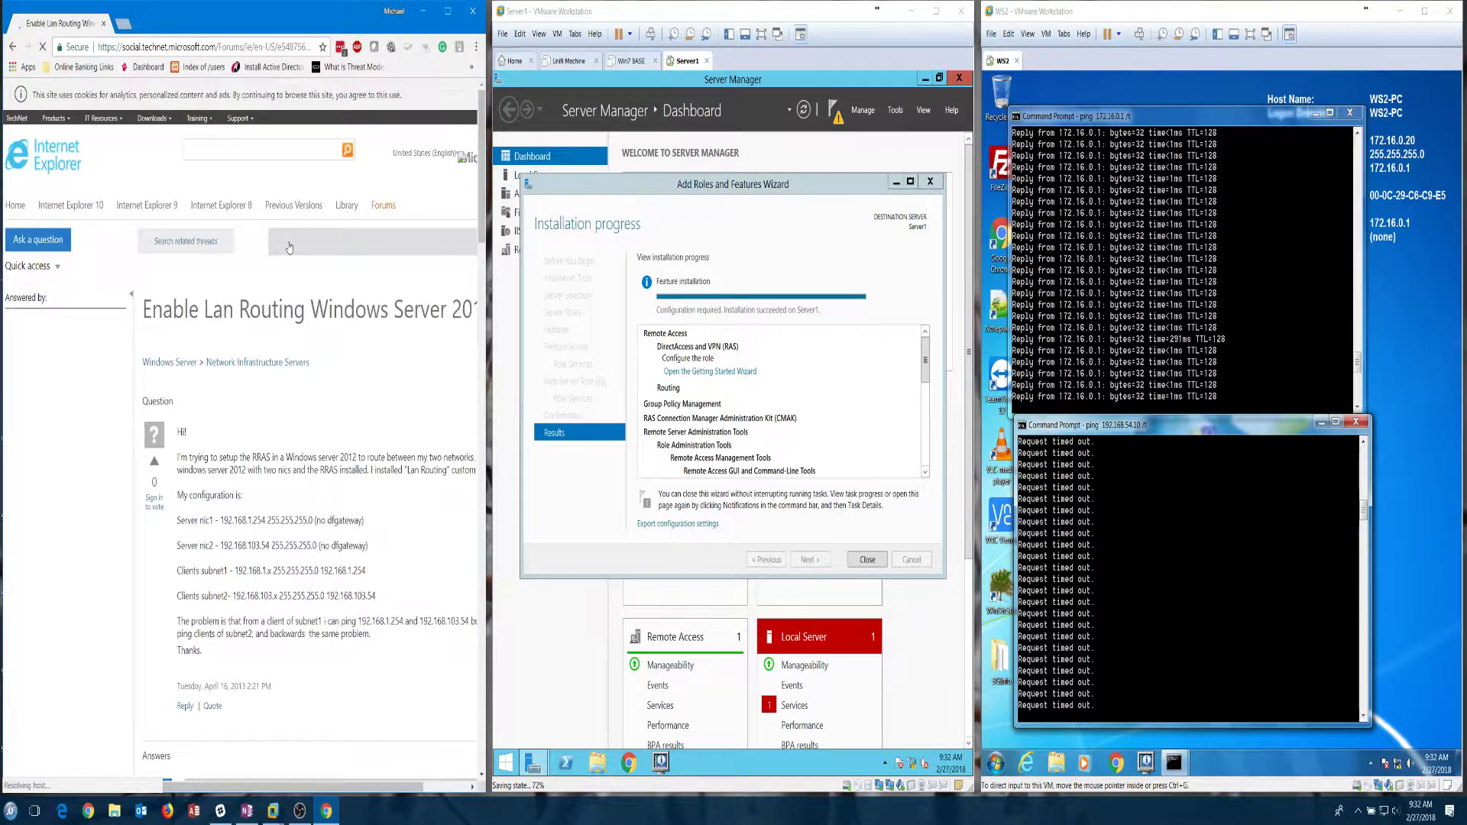
Step: Go back to the results and read Dell's guide on configuring Windows Server 2012 R2 as a router
scroll(315, 417, "down", 15)
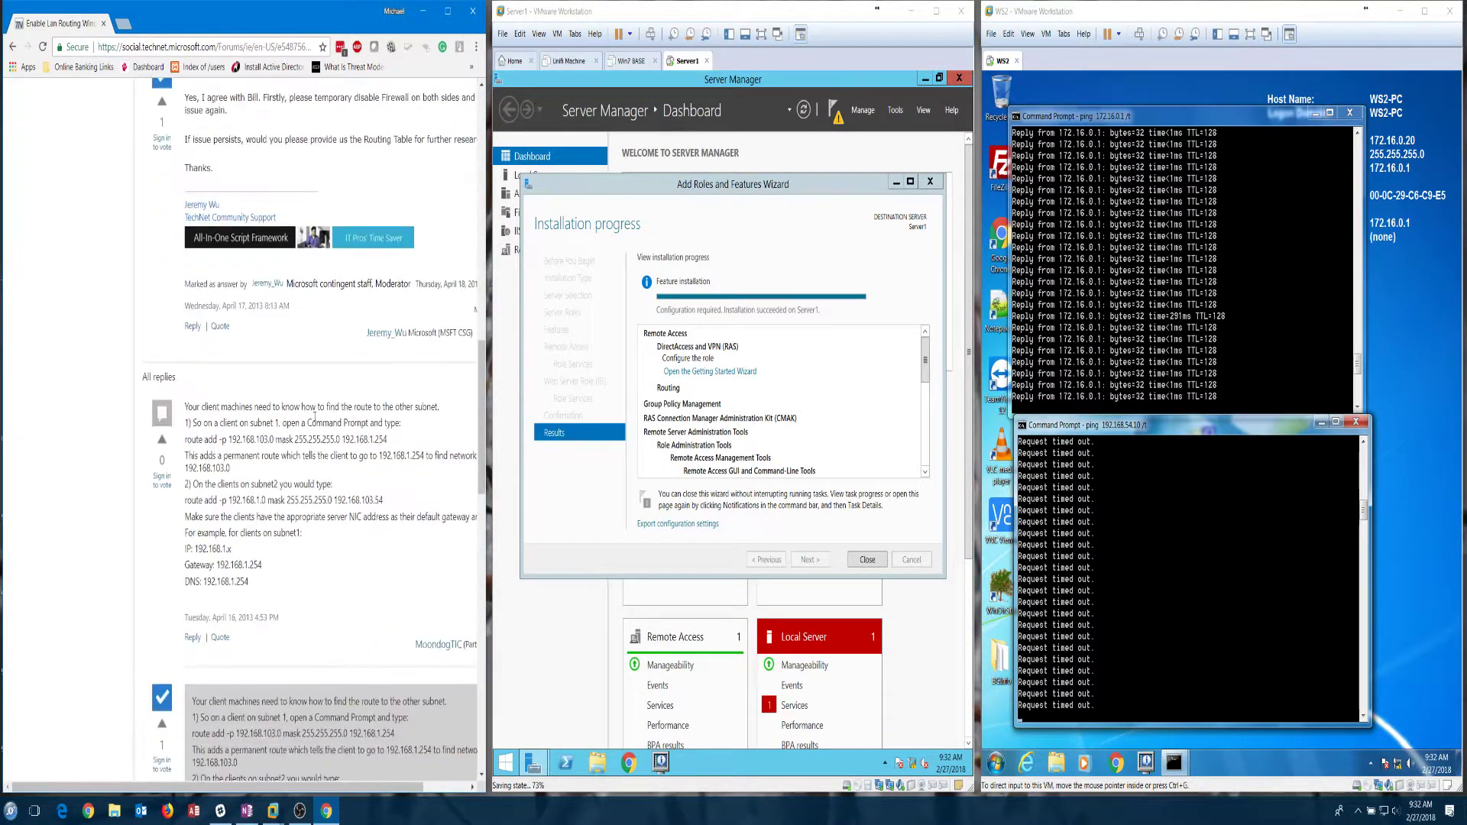
key("alt+Left")
left_click(281, 499)
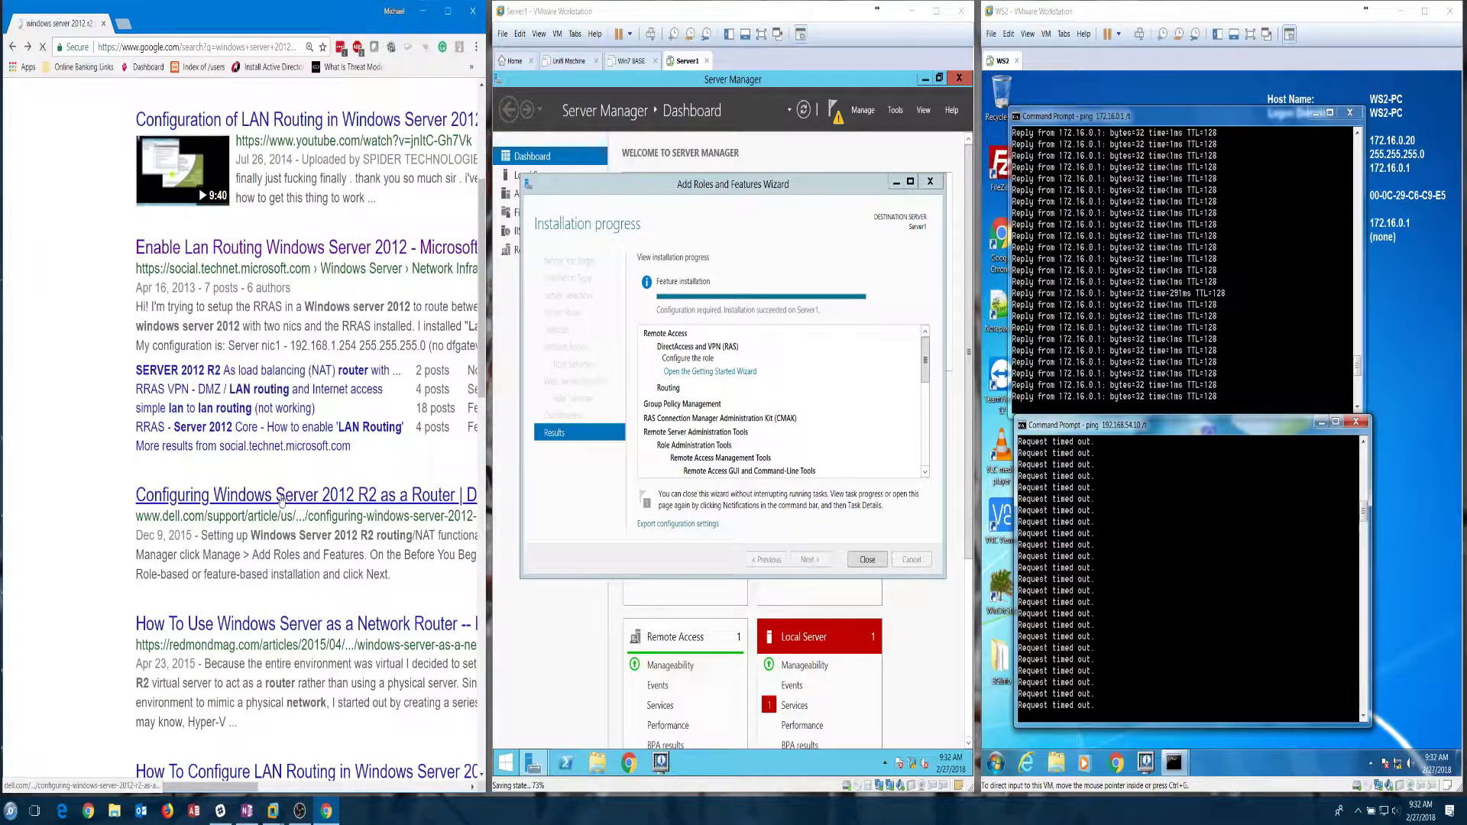
scroll(341, 477, "down", 3)
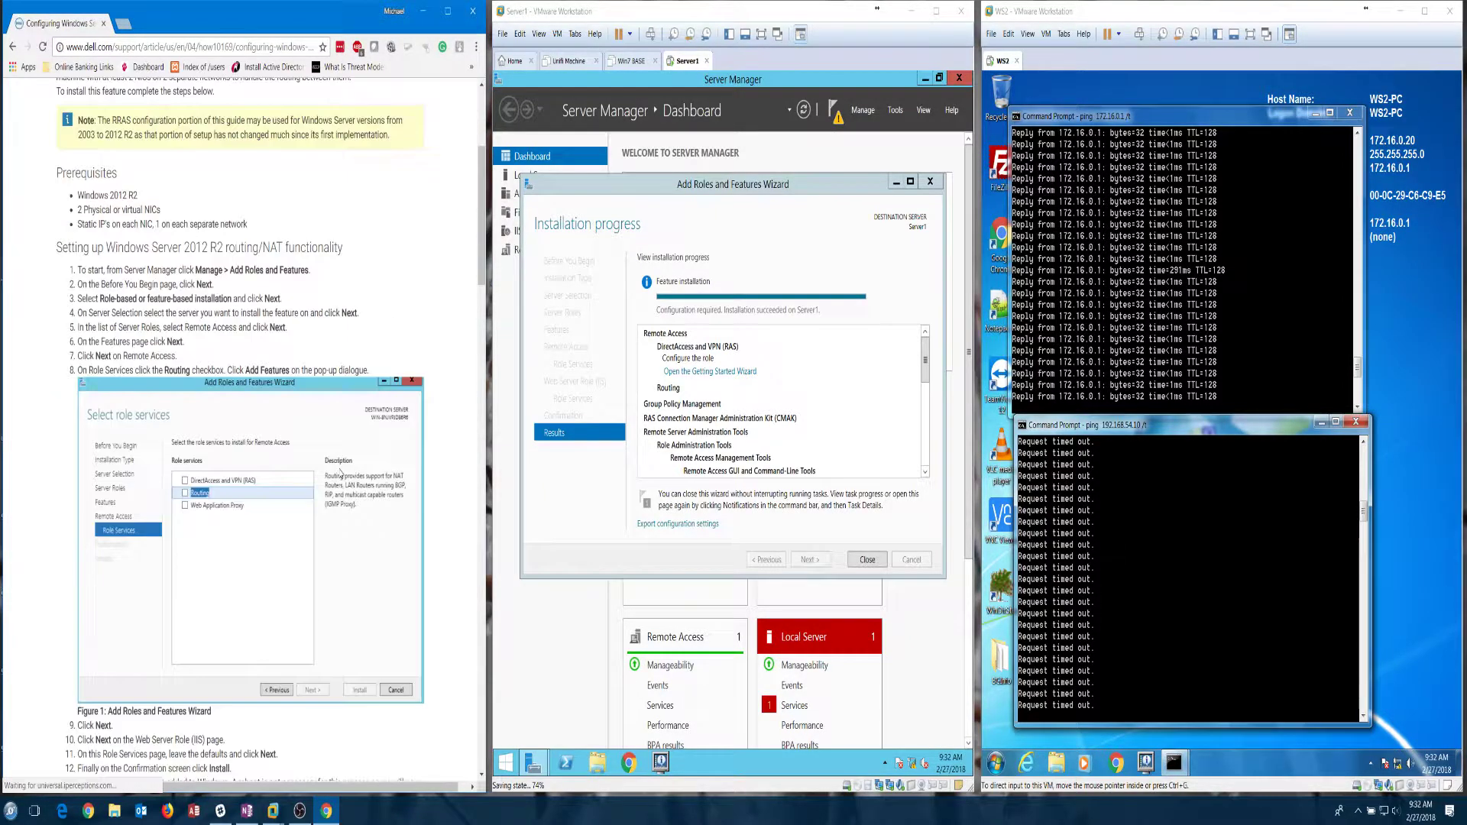
scroll(341, 473, "down", 20)
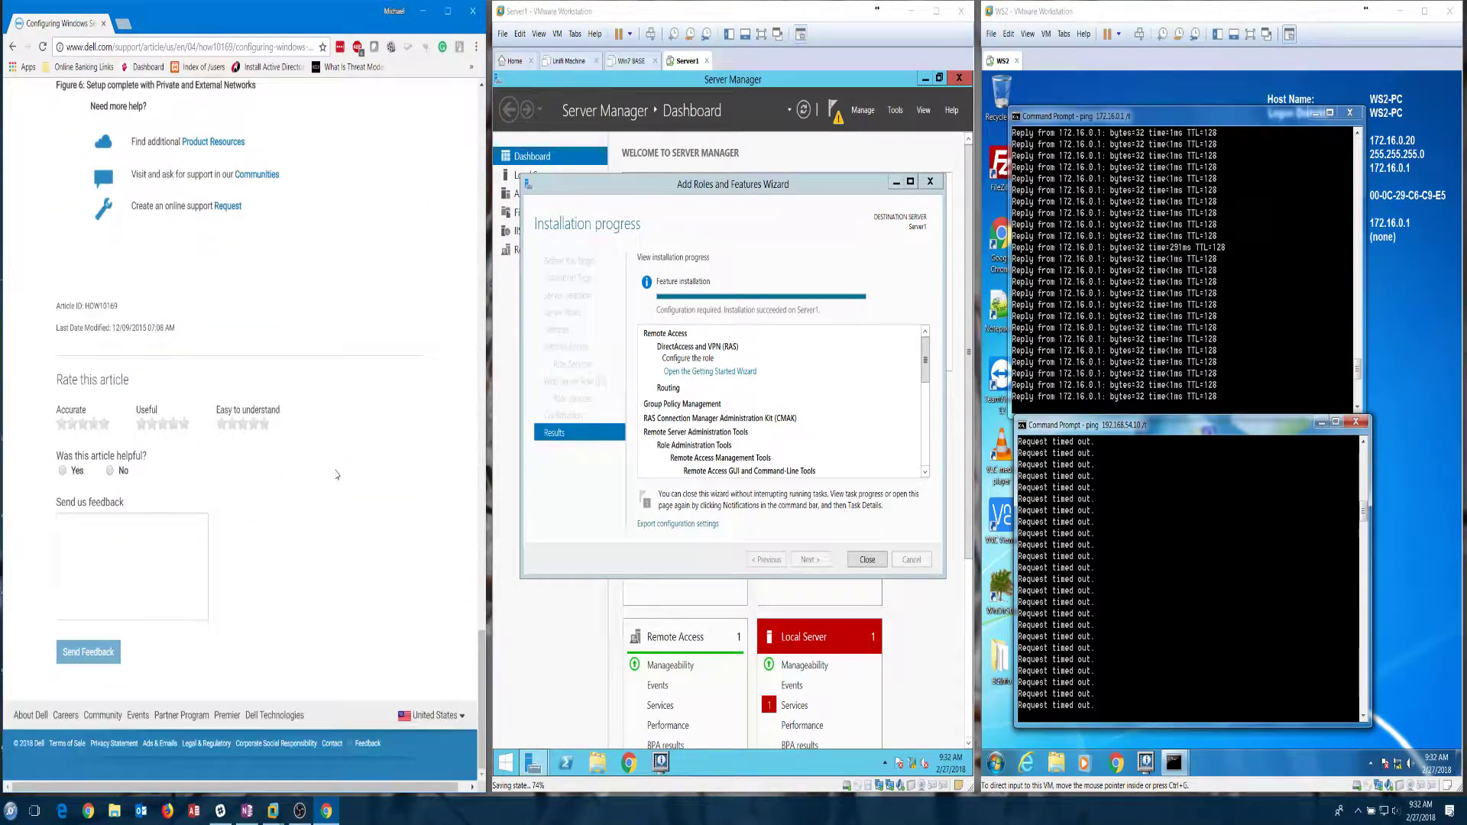
scroll(336, 475, "up", 10)
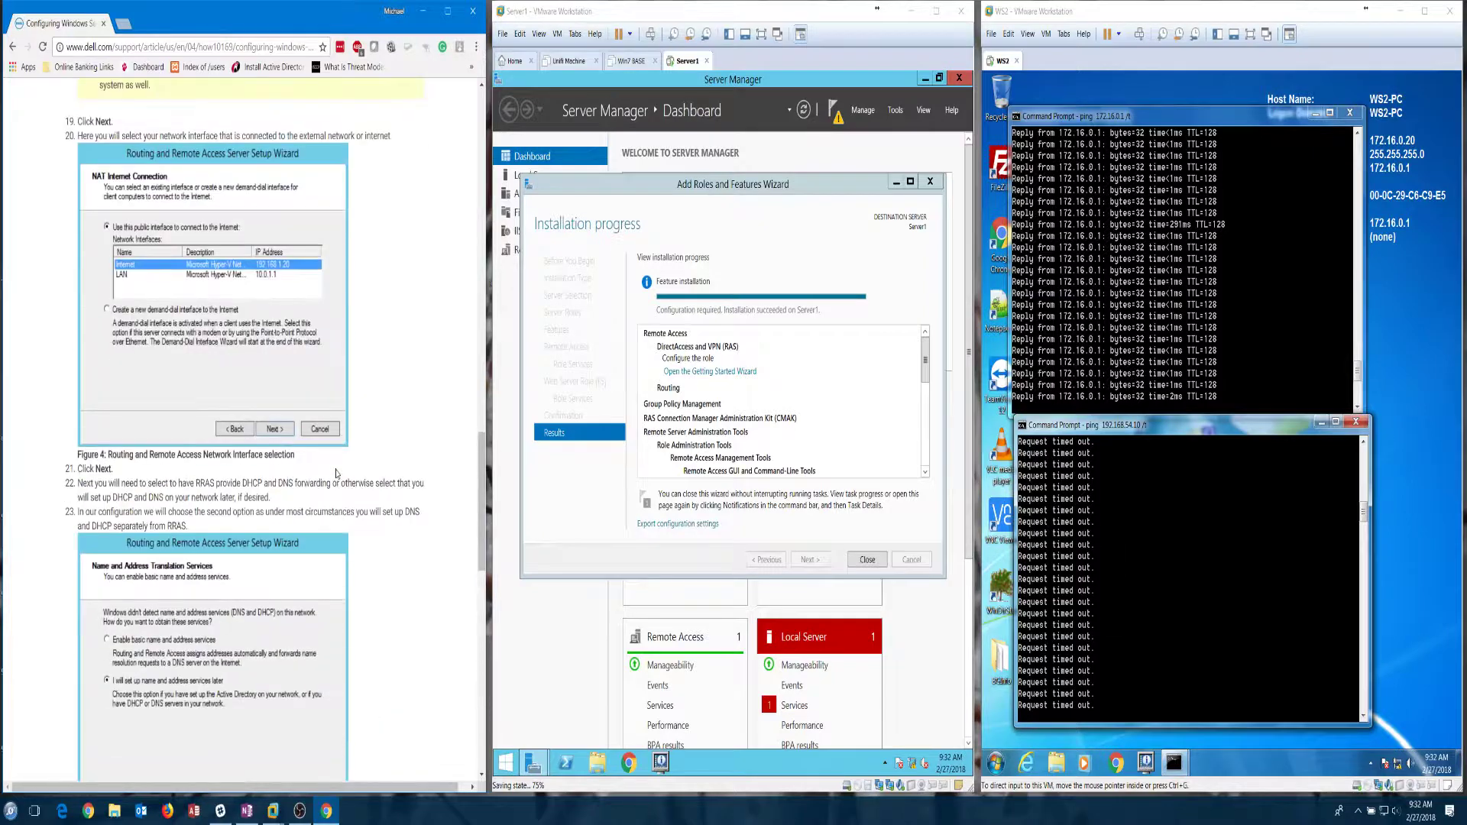
scroll(337, 474, "up", 8)
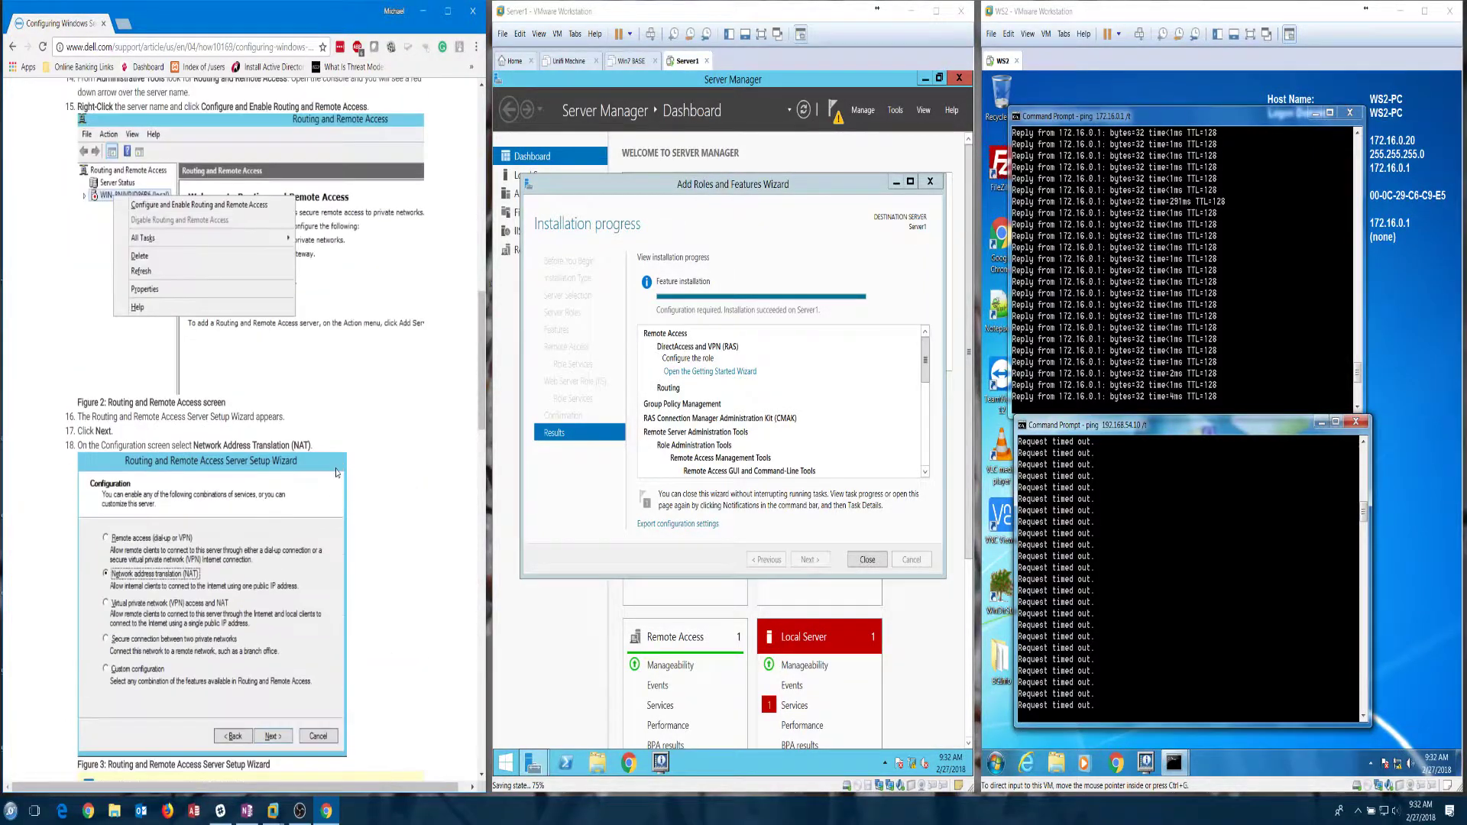
scroll(336, 473, "up", 5)
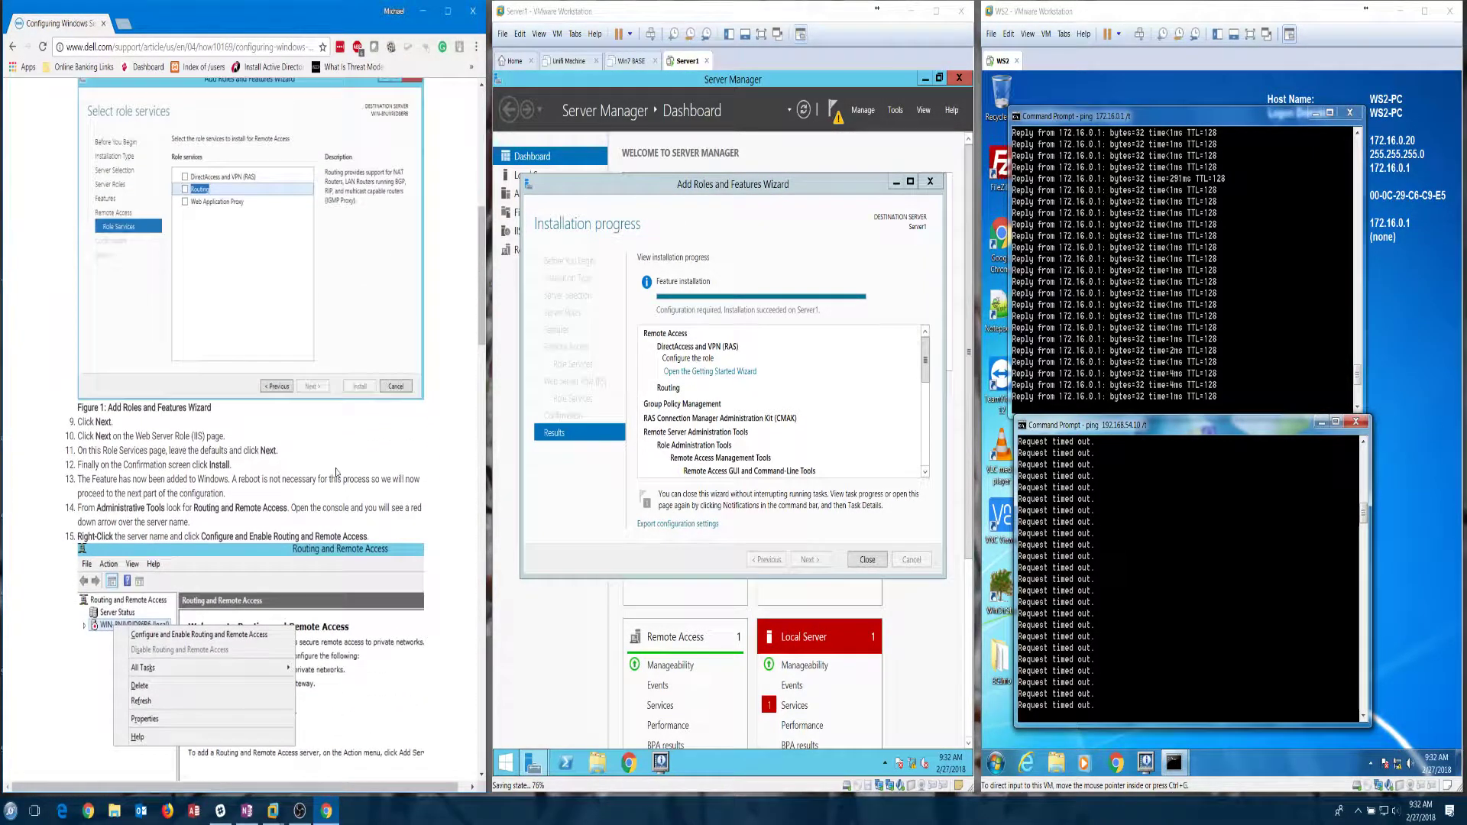
scroll(336, 473, "down", 2)
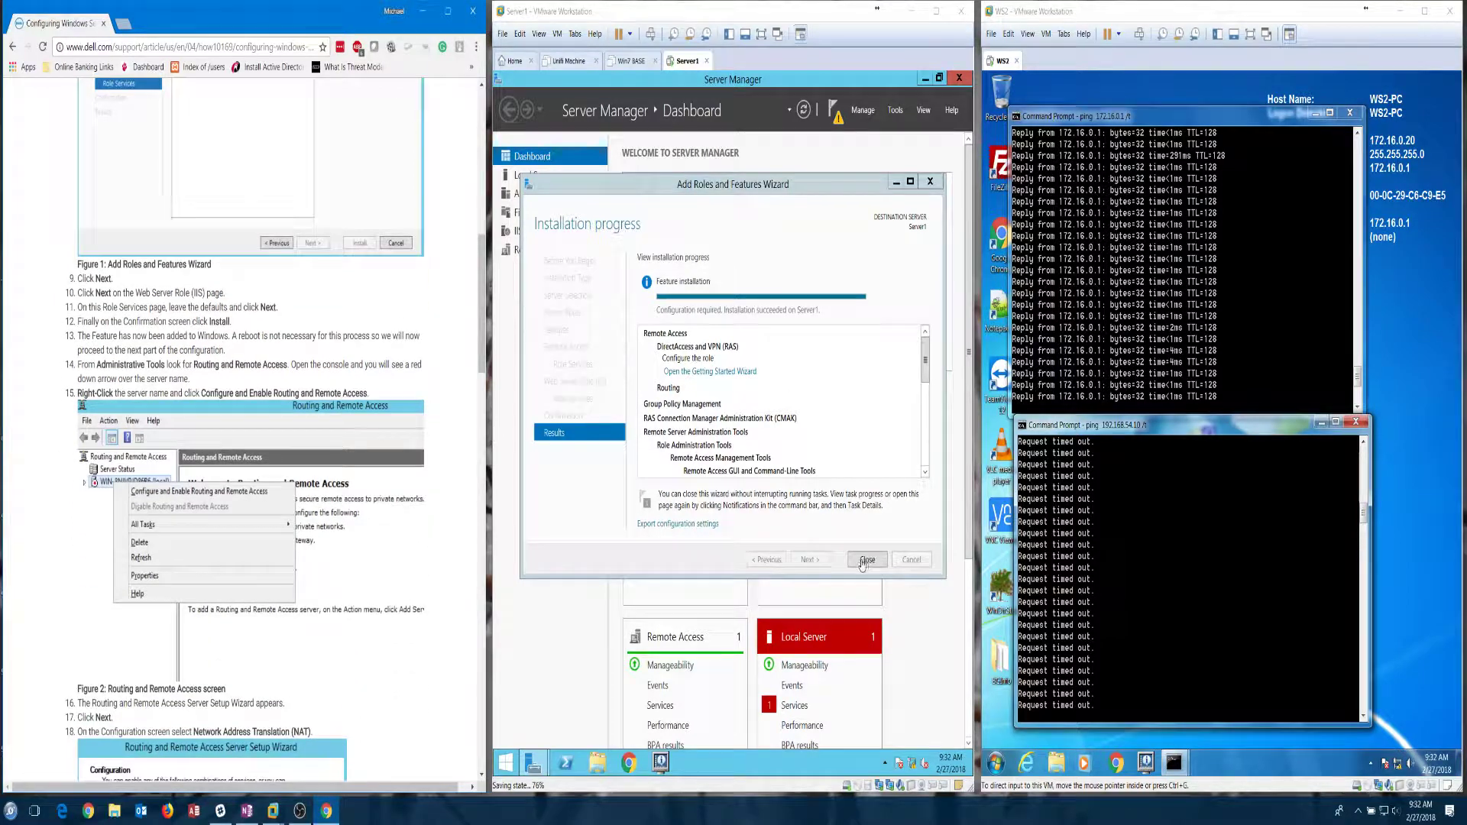
left_click(863, 563)
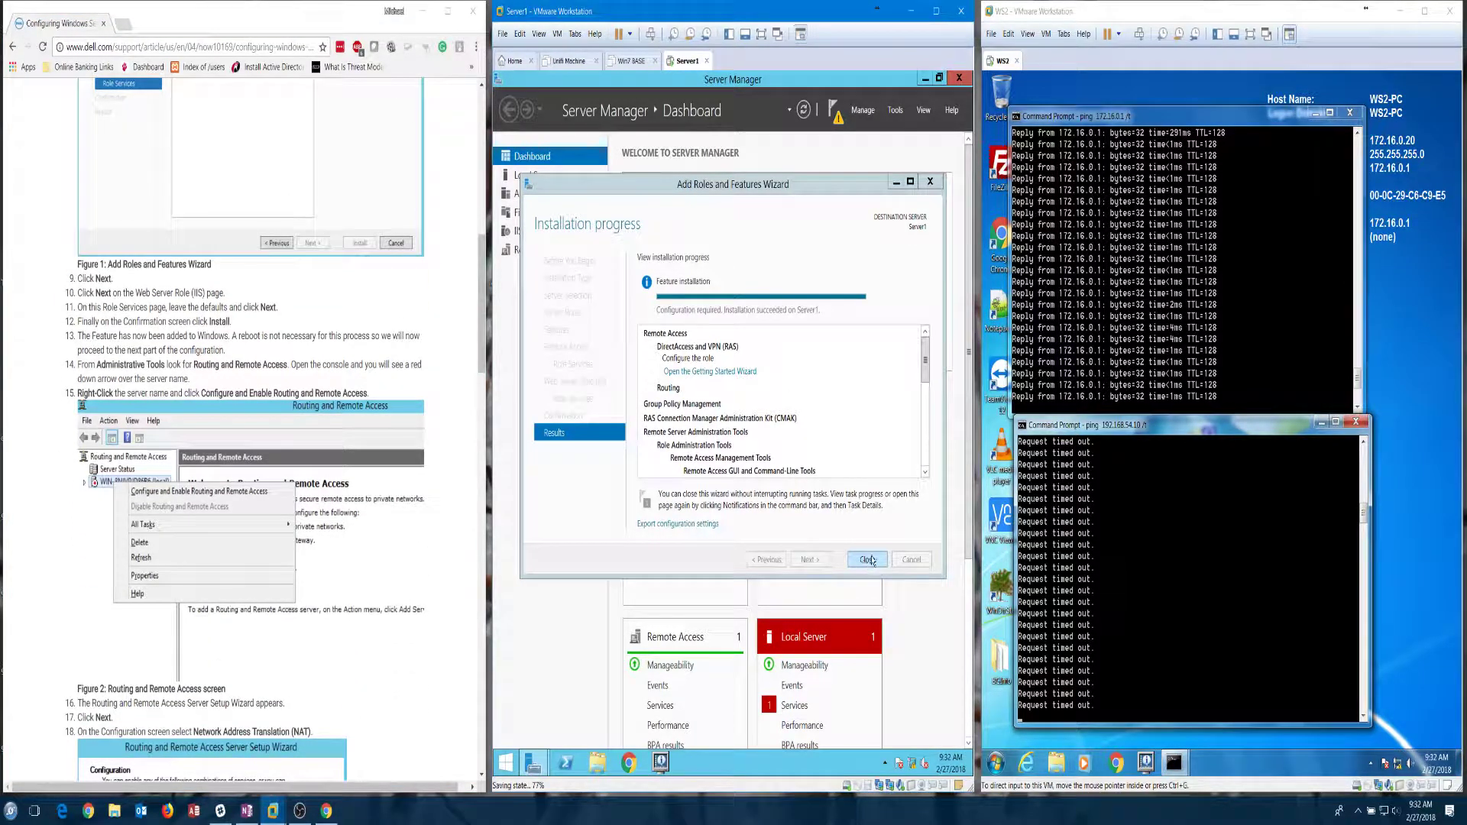
Step: Close the completed roles wizard and launch Routing and Remote Access from Server Manager's Tools menu
left_click(869, 560)
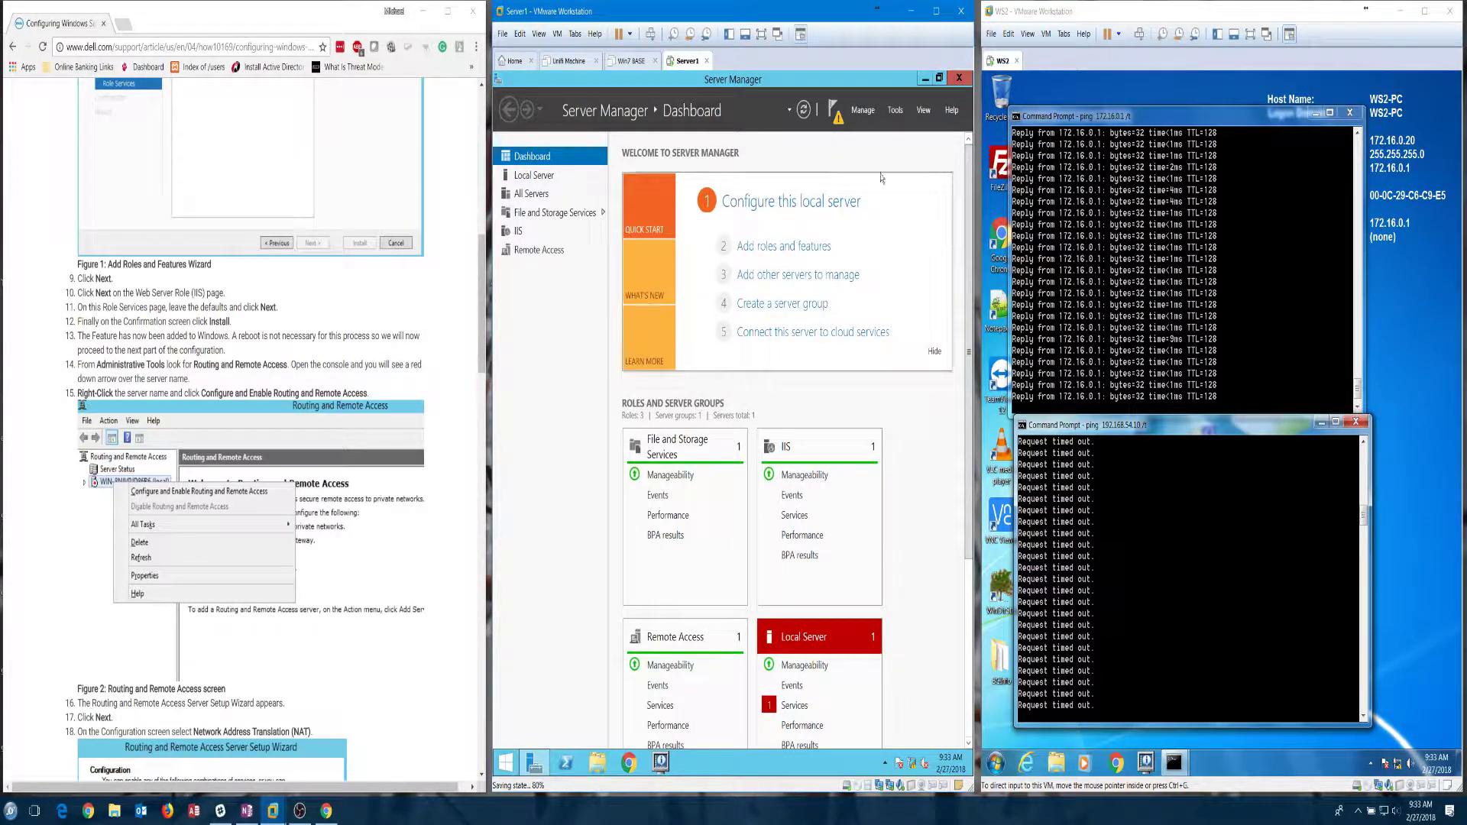
left_click(865, 111)
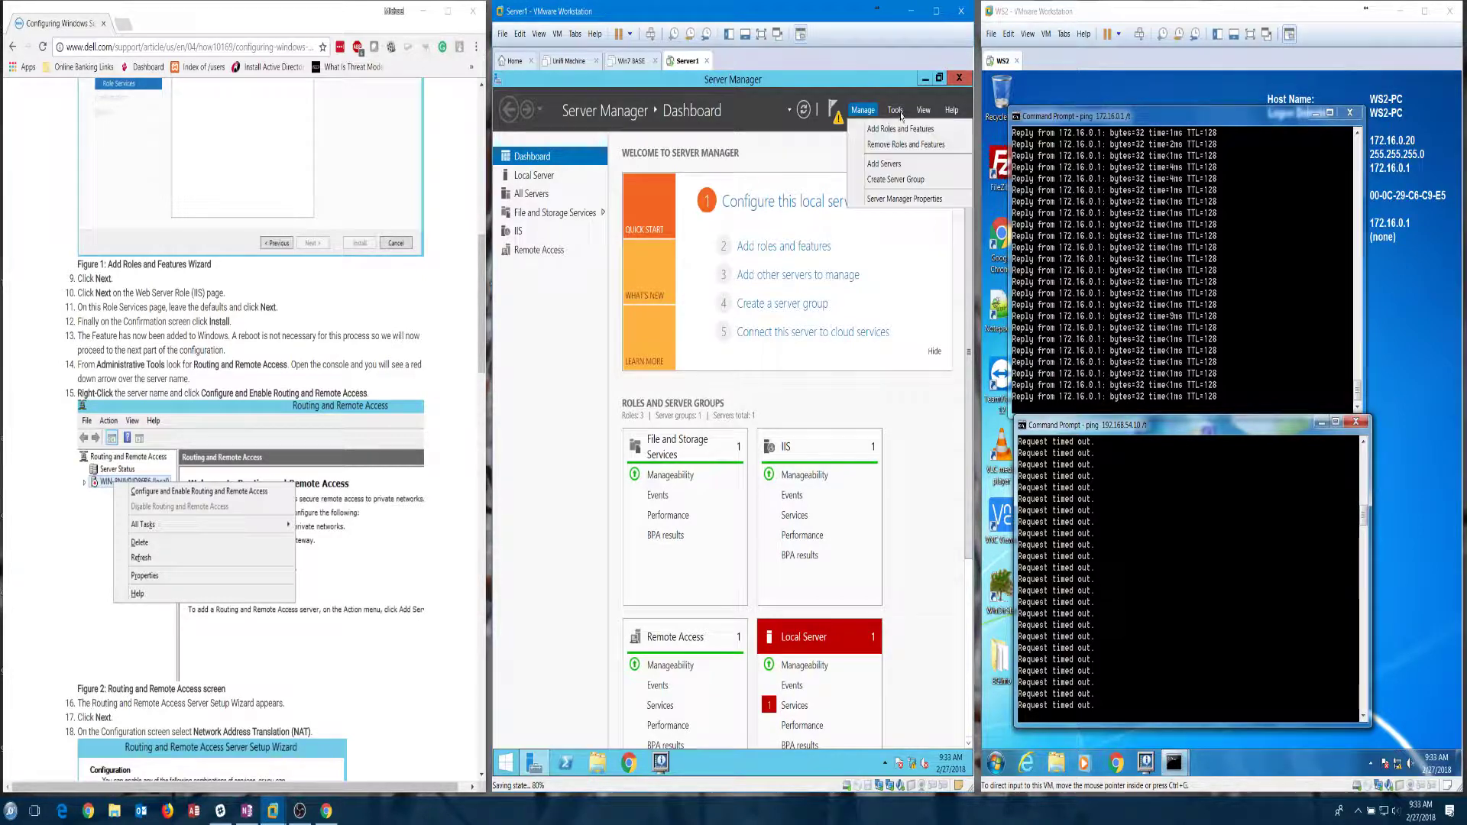
left_click(894, 110)
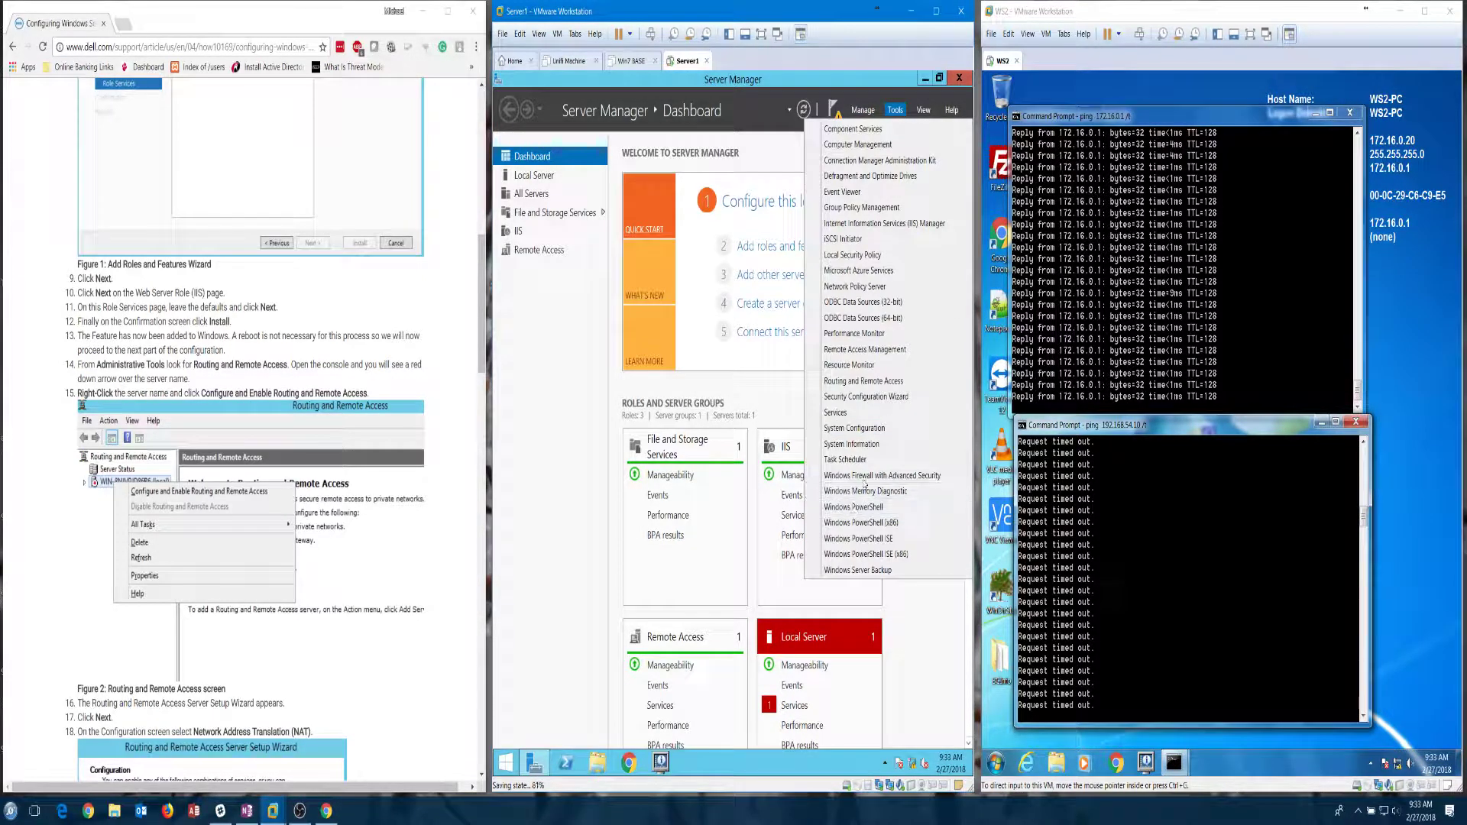
left_click(868, 382)
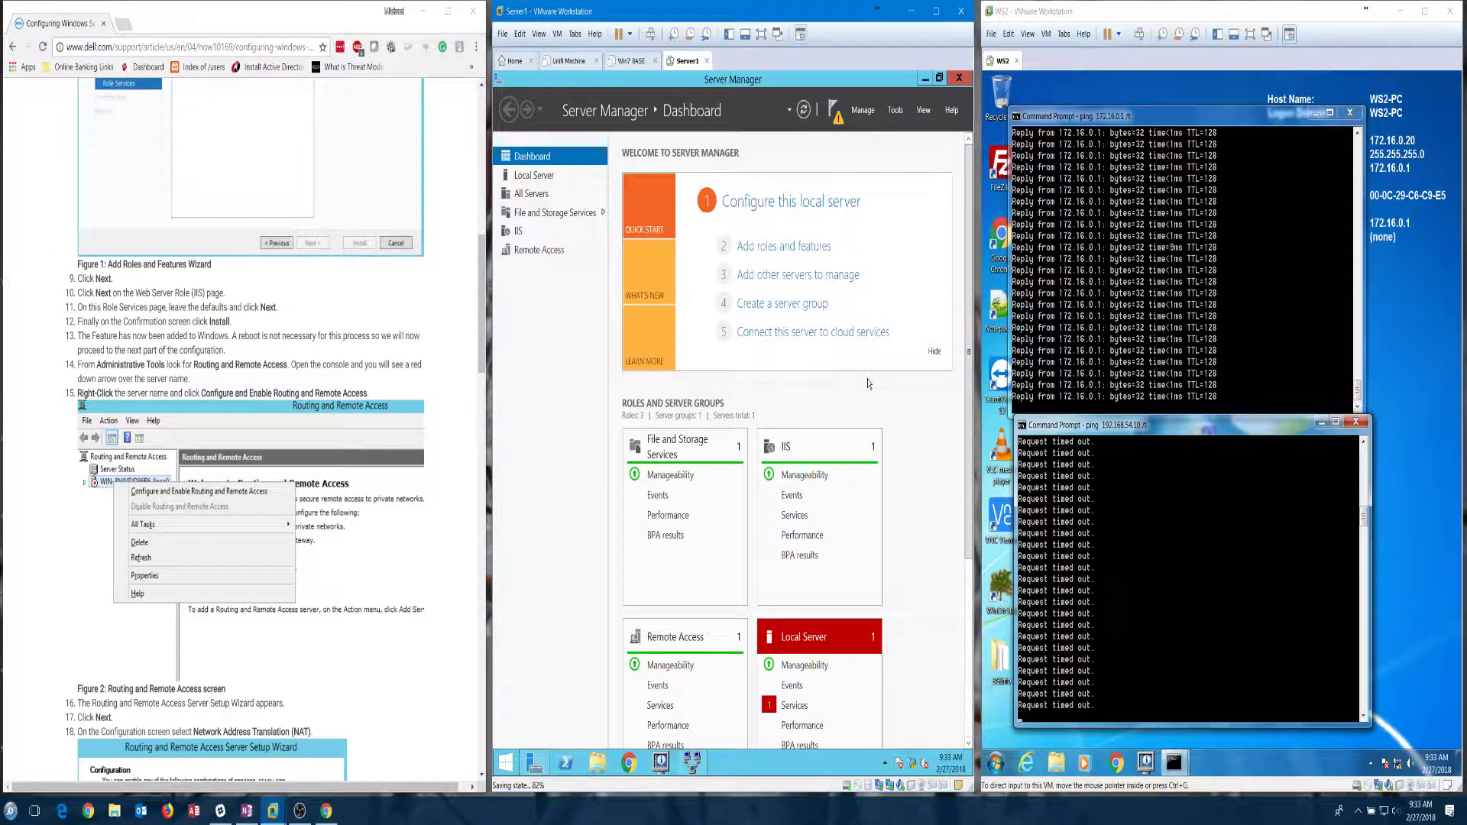
Step: Start the Routing and Remote Access setup wizard on SERVER1 (local) and choose Custom configuration
left_click(692, 764)
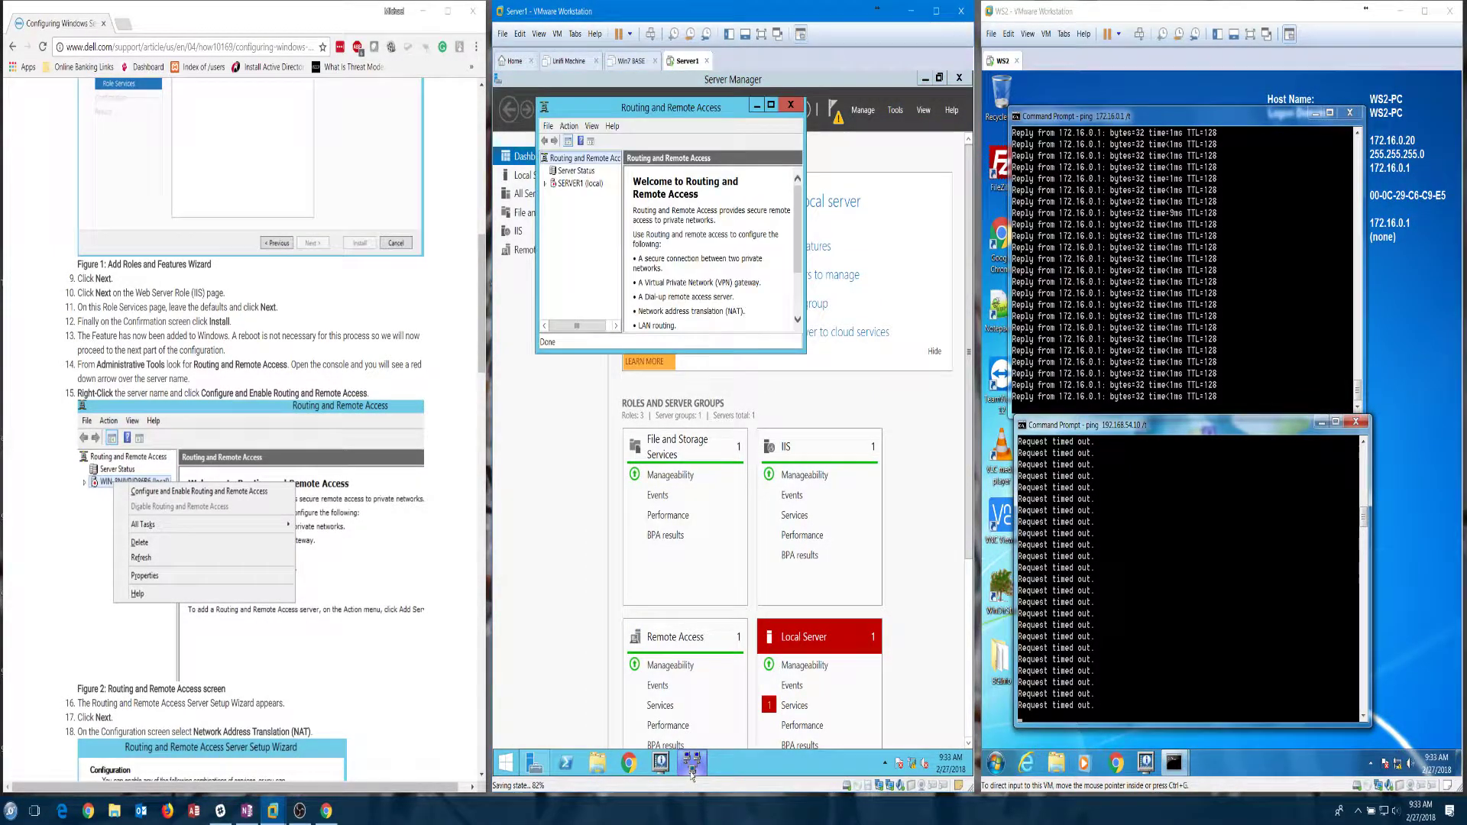
right_click(567, 186)
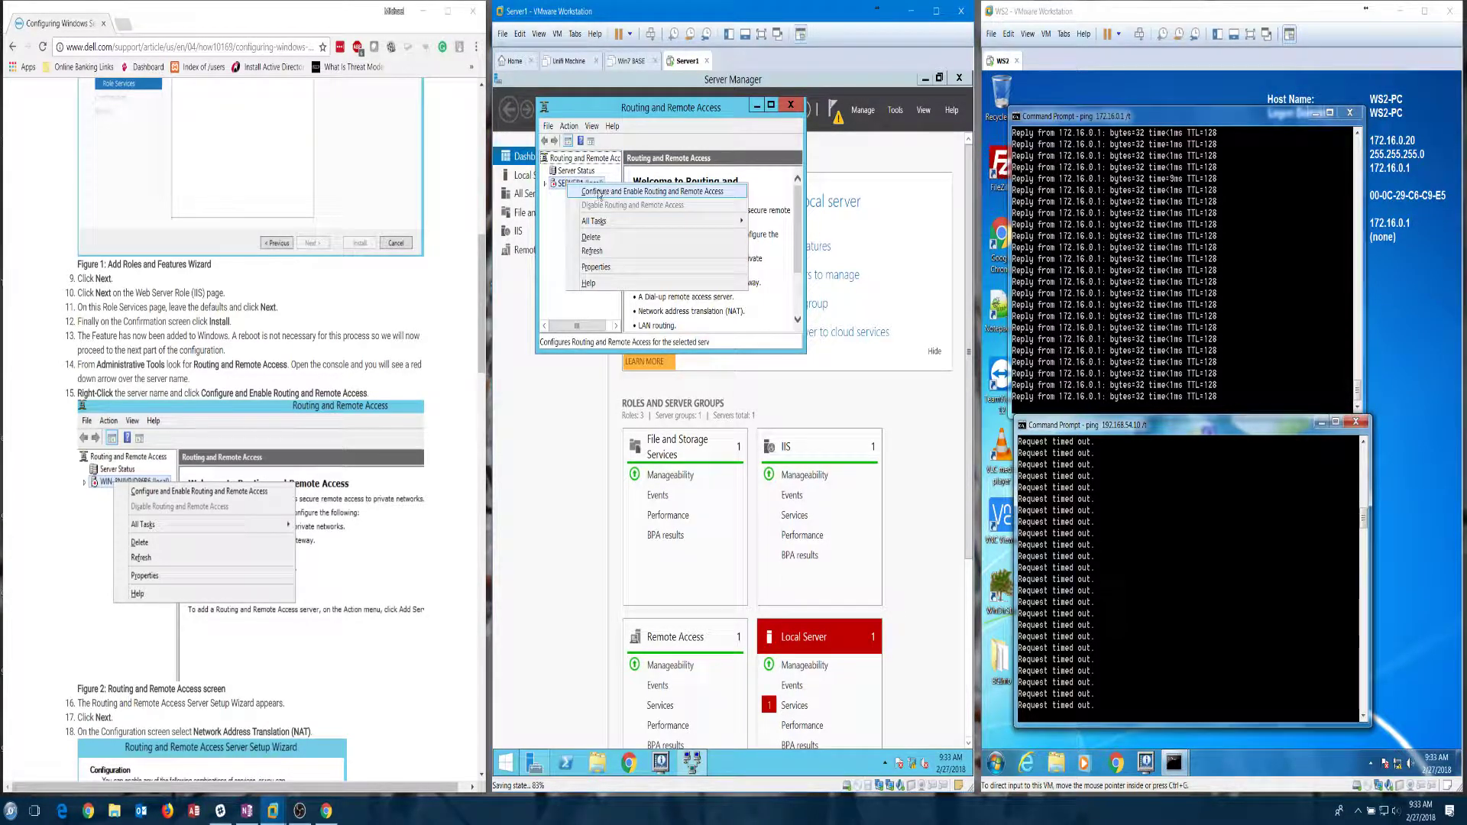
left_click(634, 193)
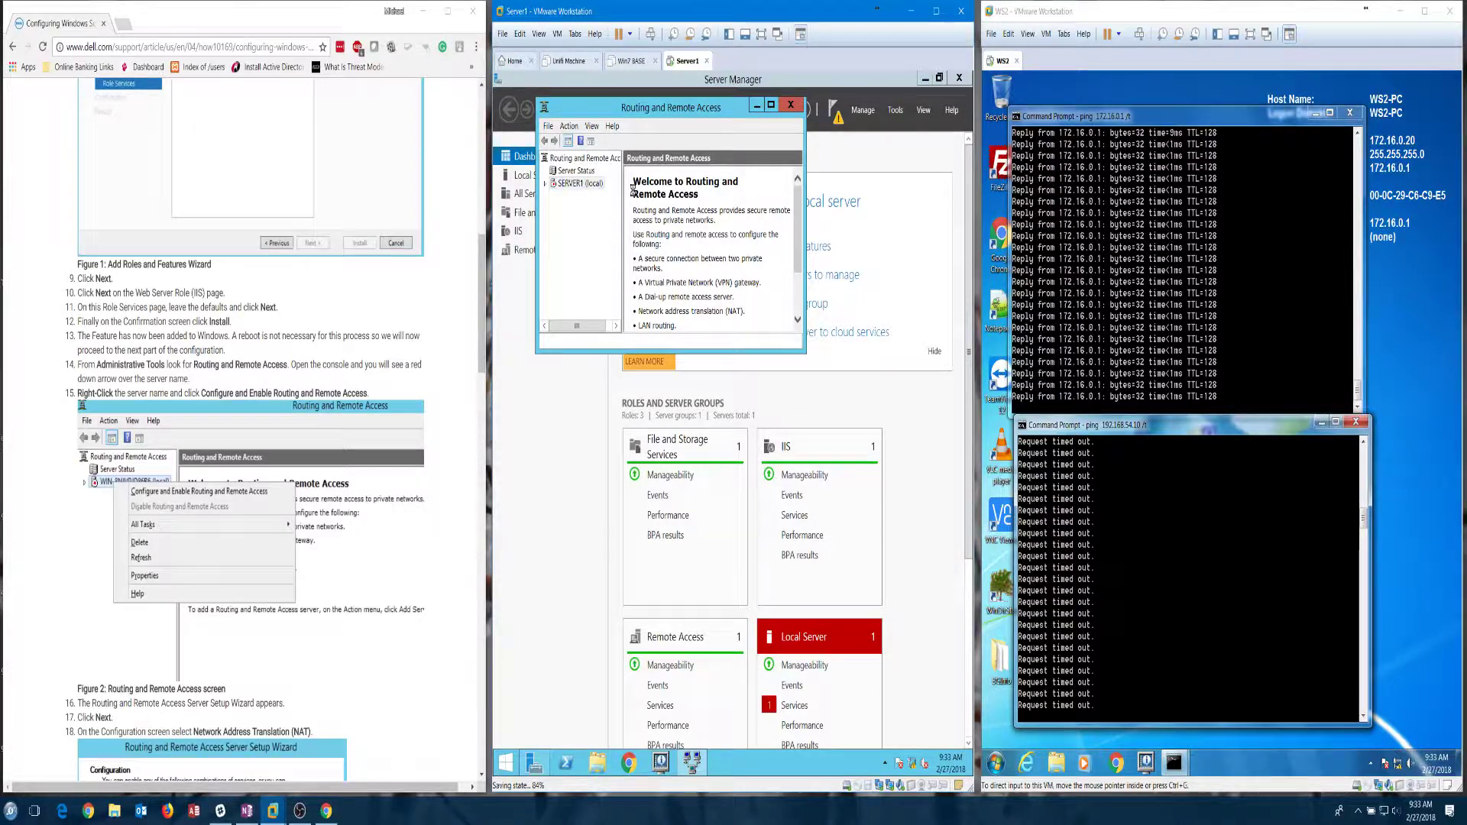
left_click(736, 351)
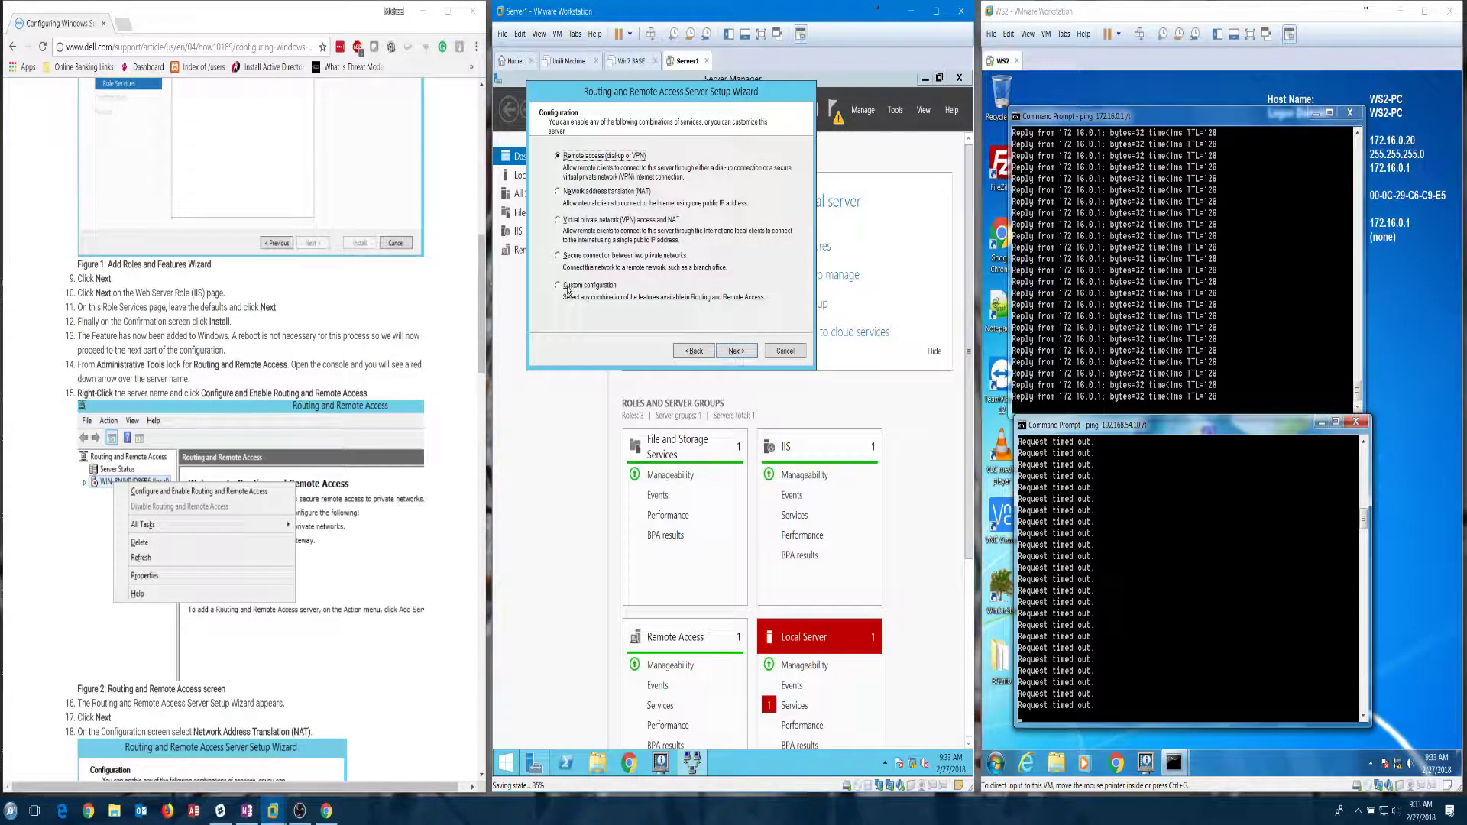
scroll(387, 437, "down", 5)
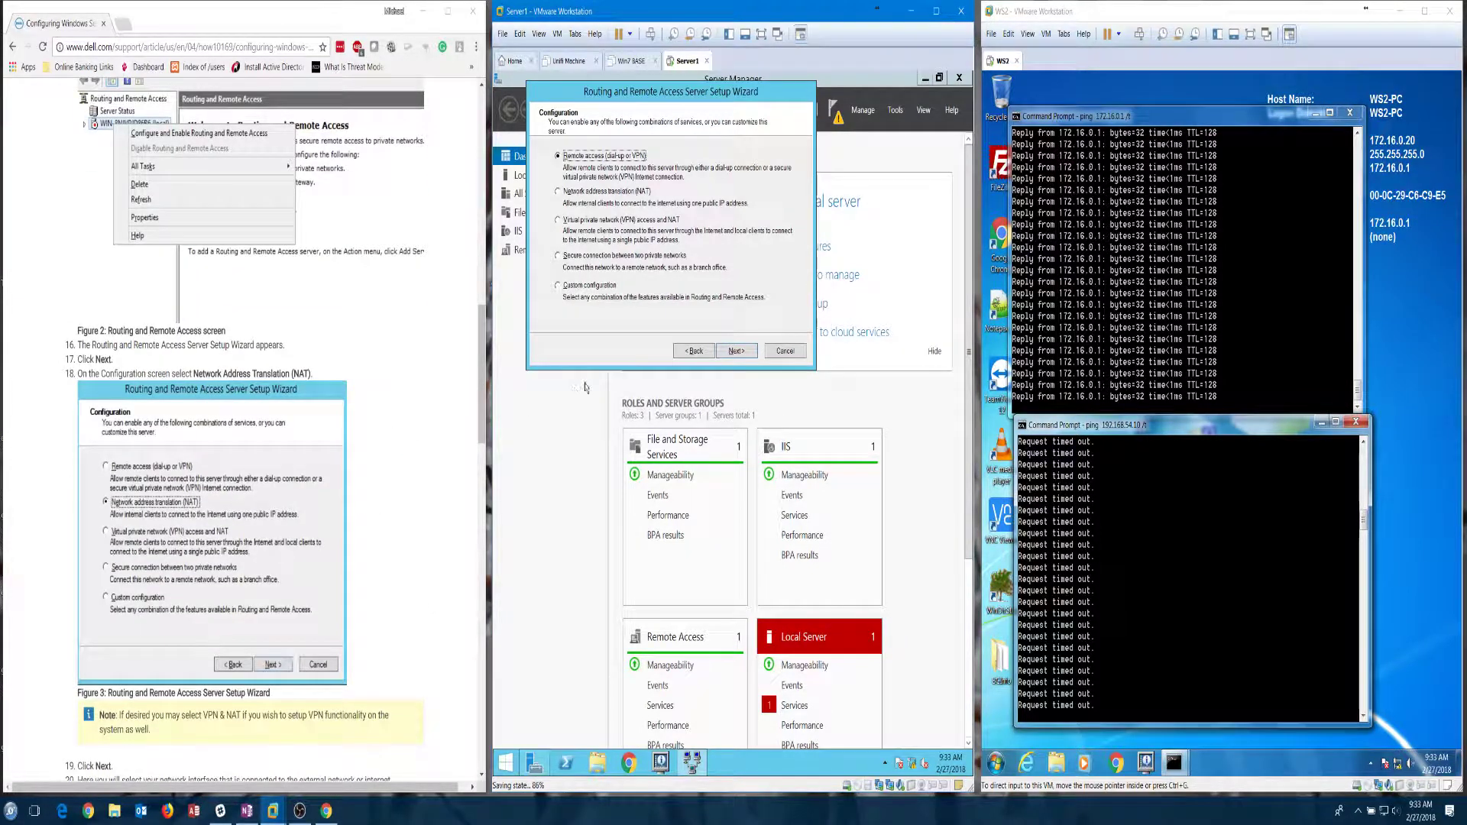
left_click(568, 289)
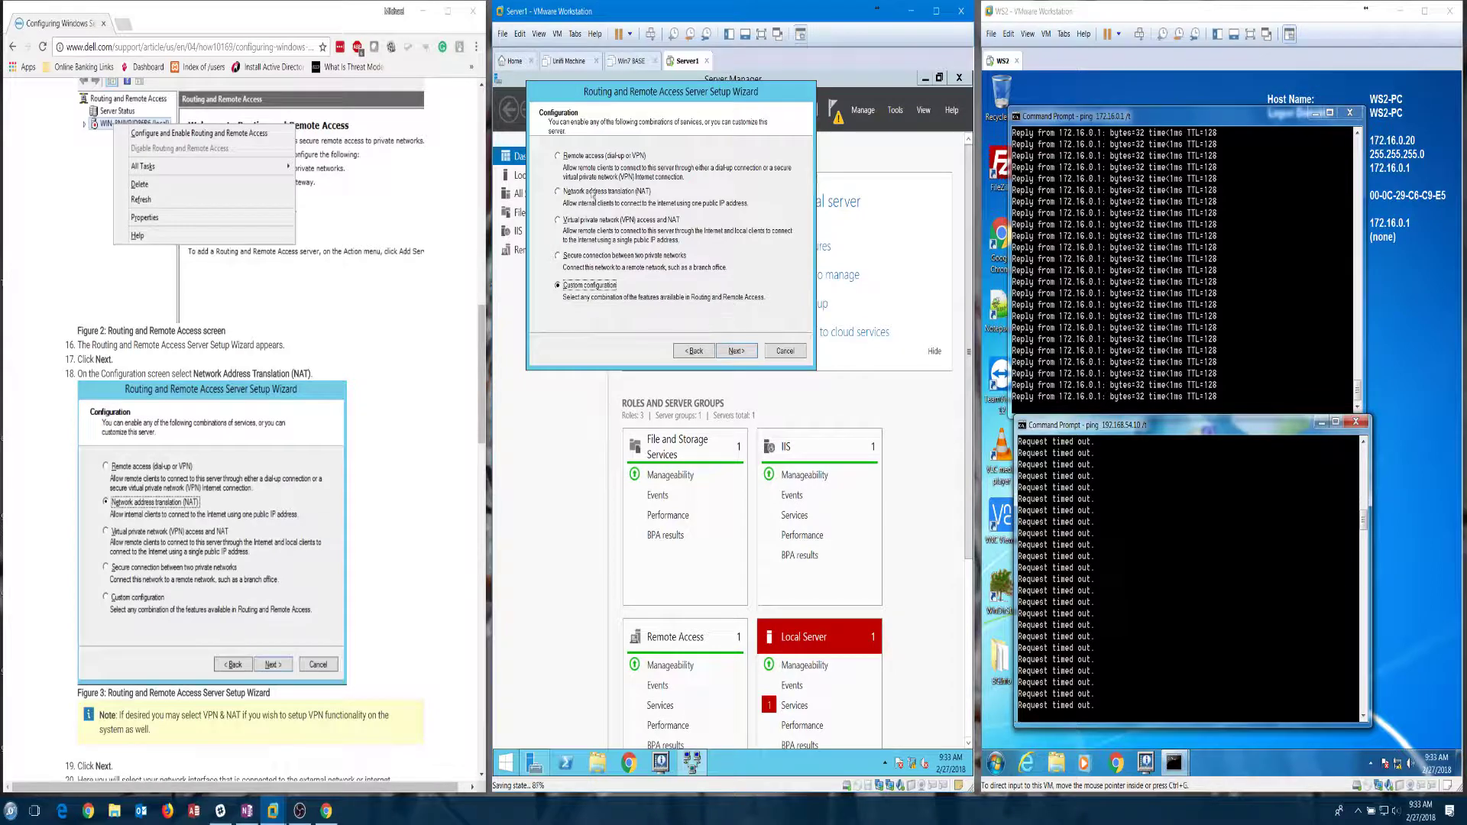
left_click(736, 352)
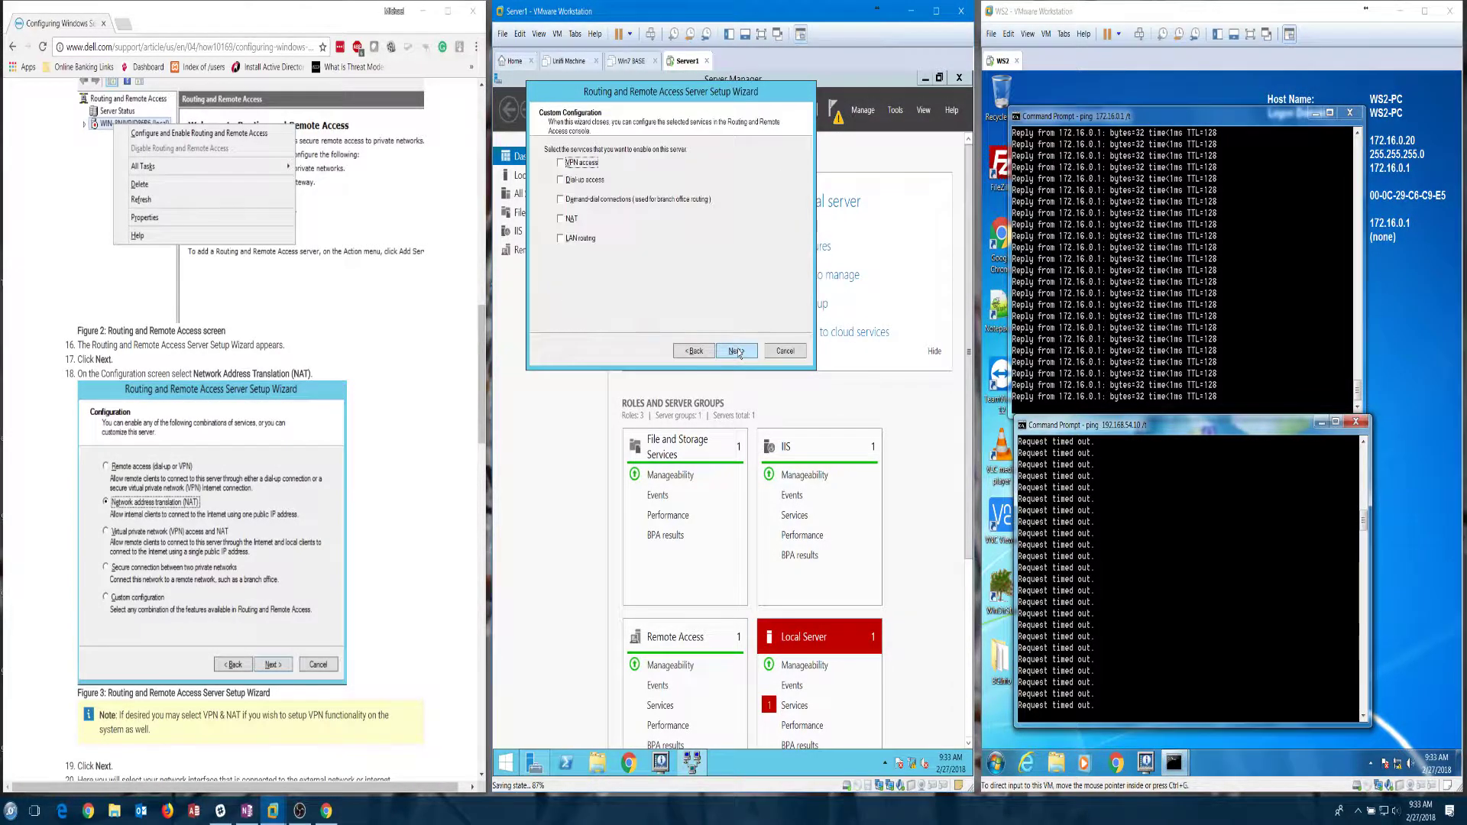
Step: Enable LAN routing only, finish the wizard, and start the routing service
left_click(561, 239)
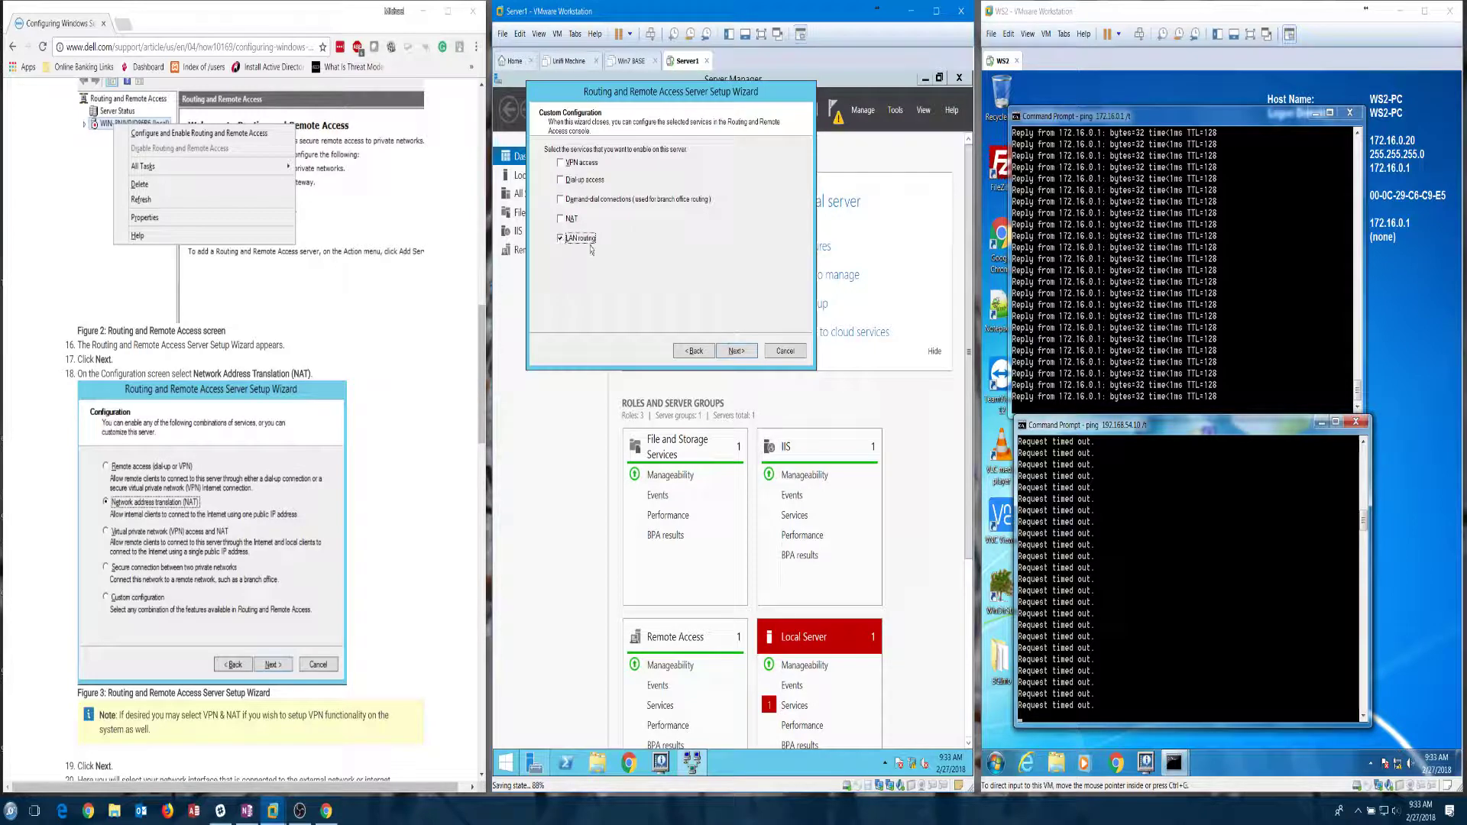
left_click(736, 352)
left_click(737, 351)
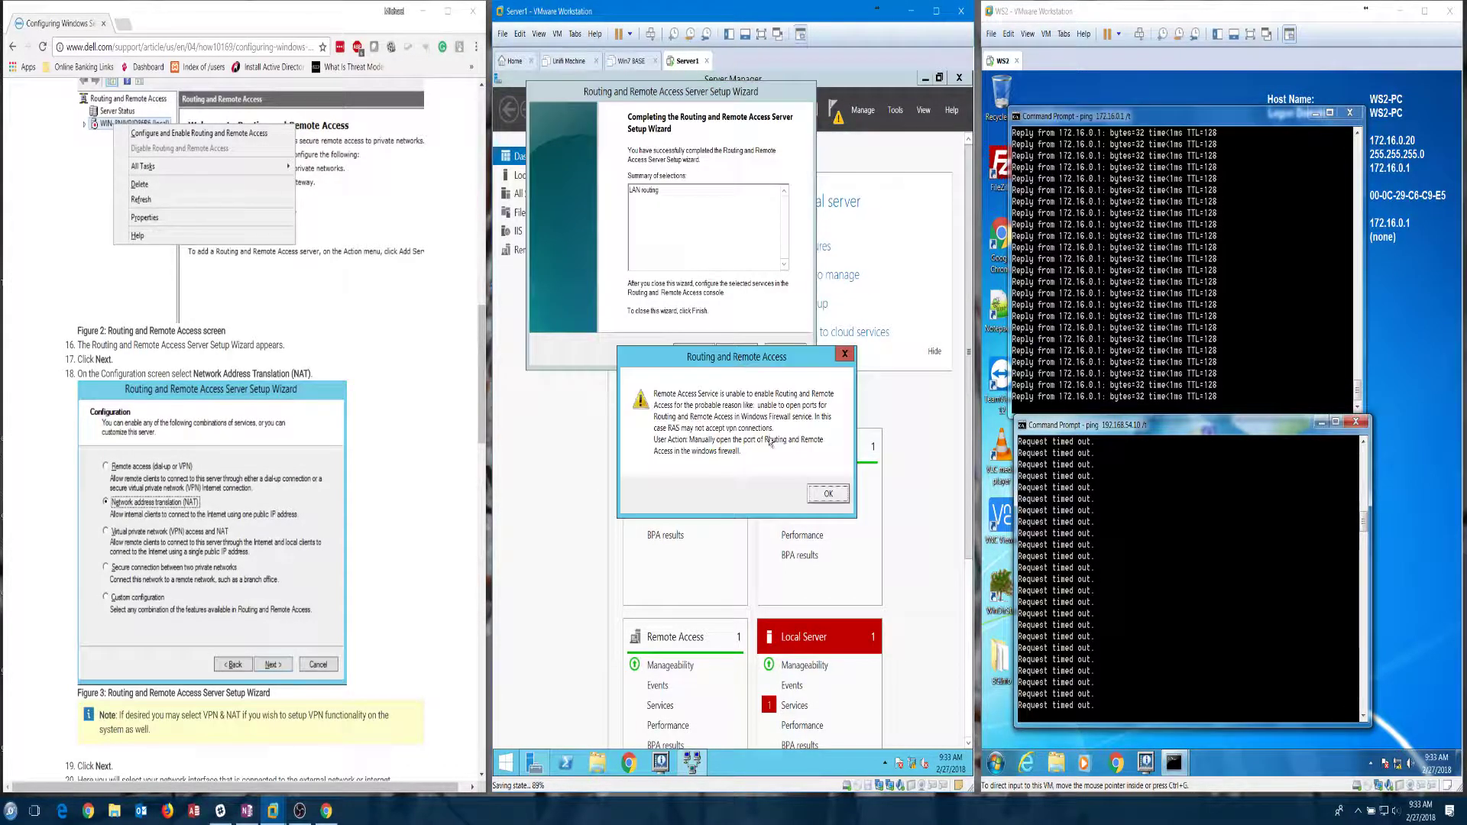
left_click(827, 493)
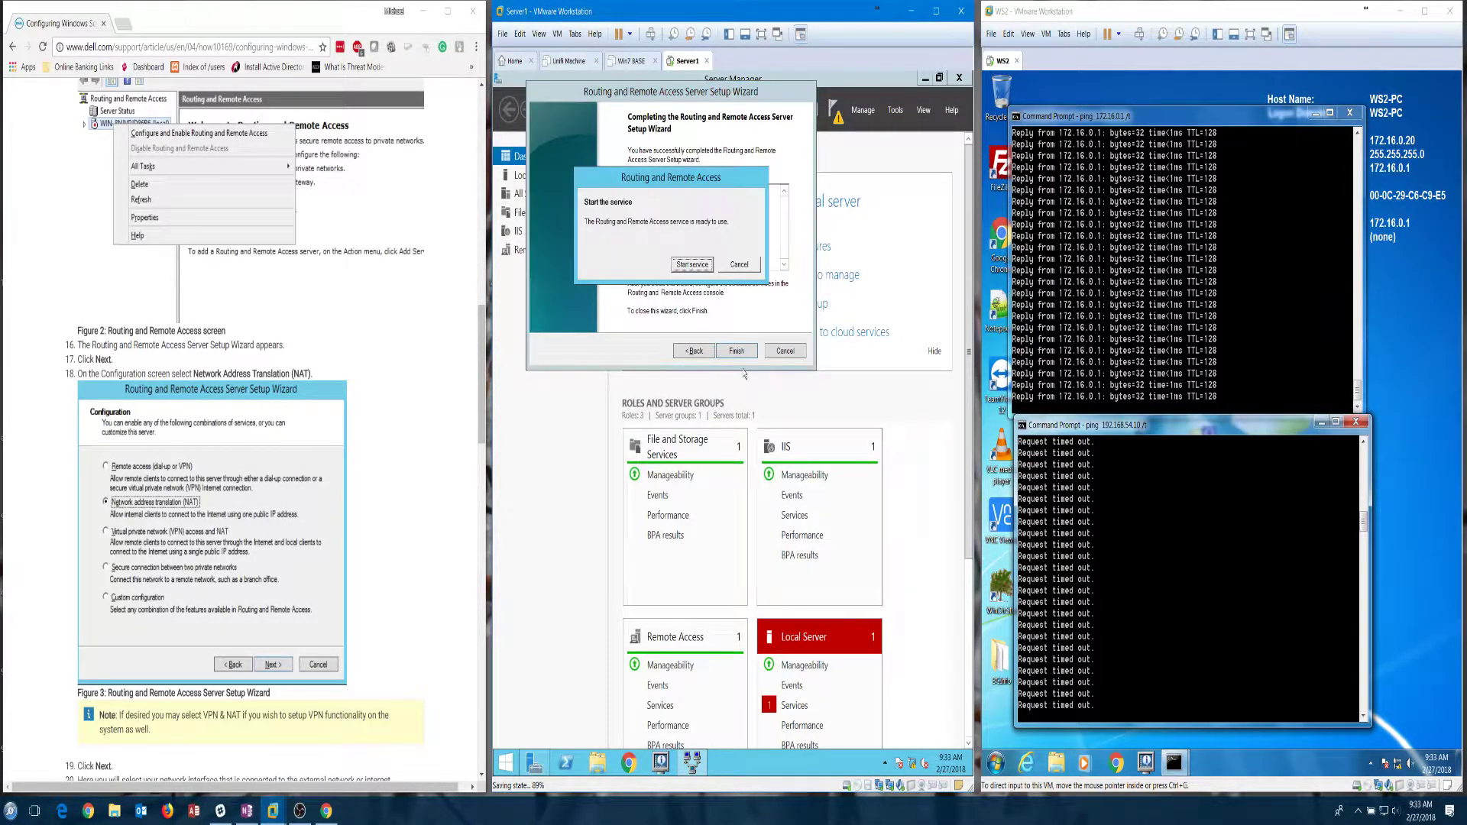
left_click(692, 264)
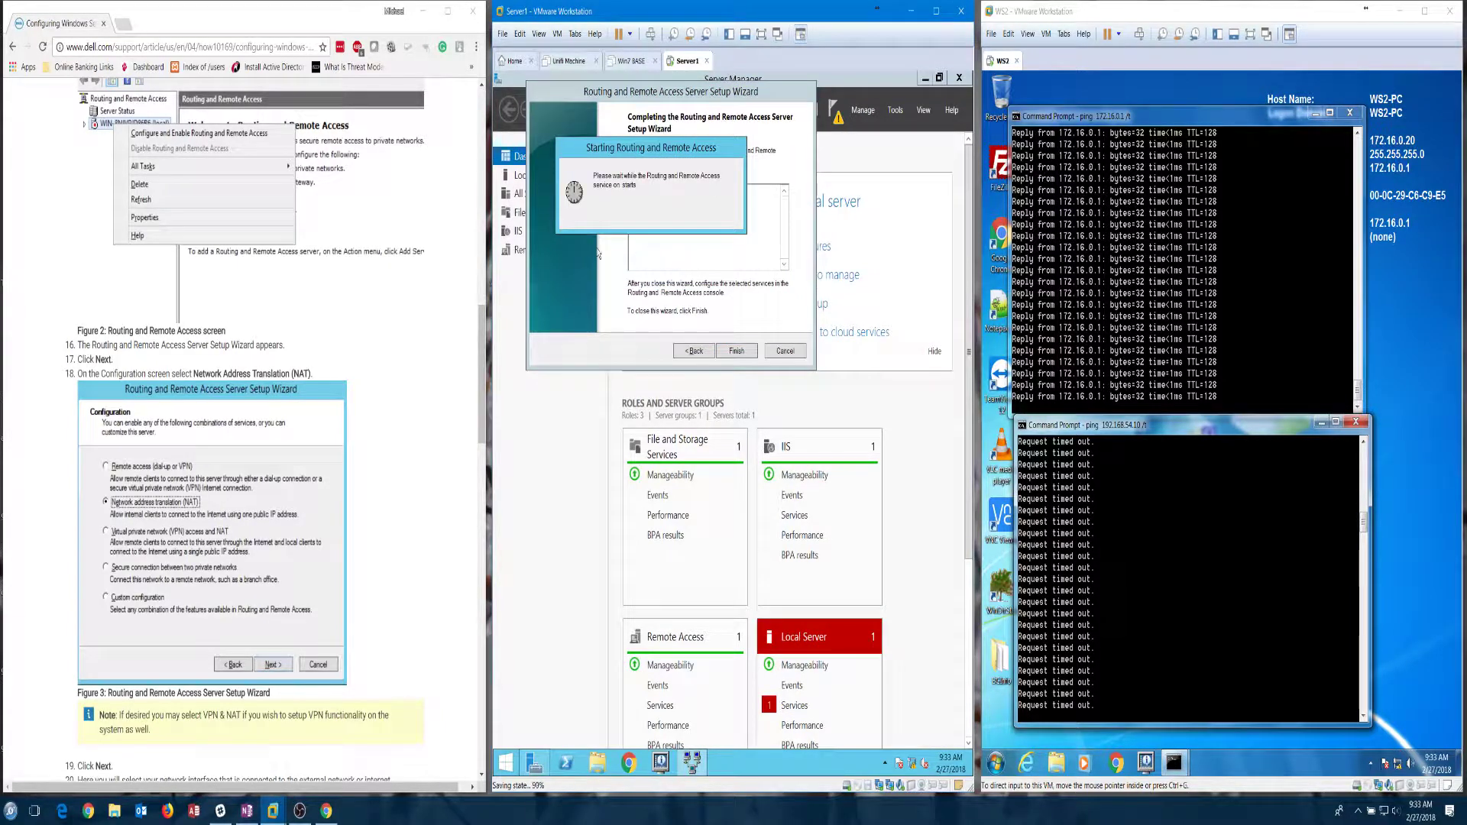
left_click(423, 12)
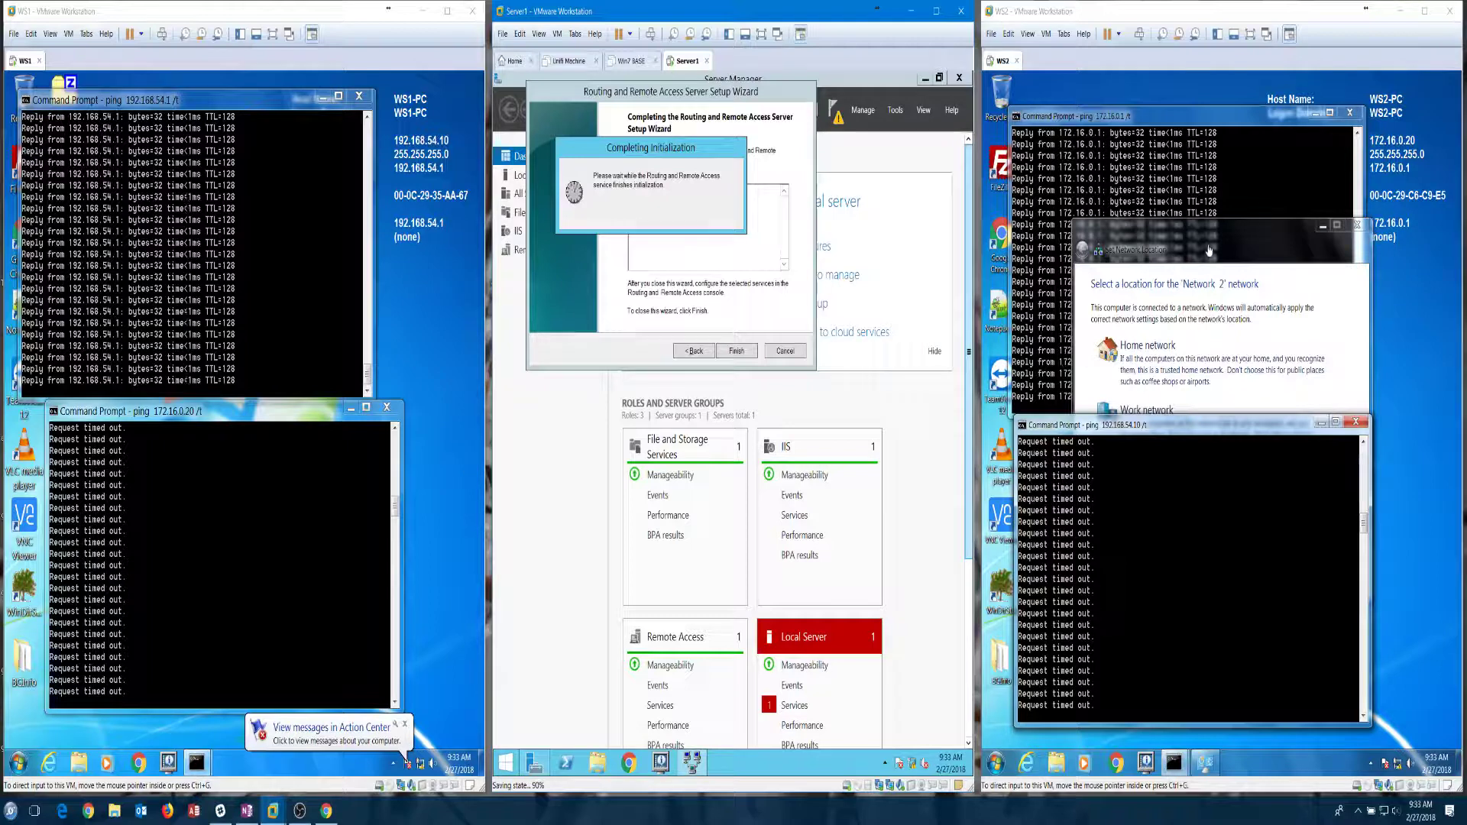
Step: Set WS2's network location to Home while Server1's routing service finishes starting
left_click(1115, 359)
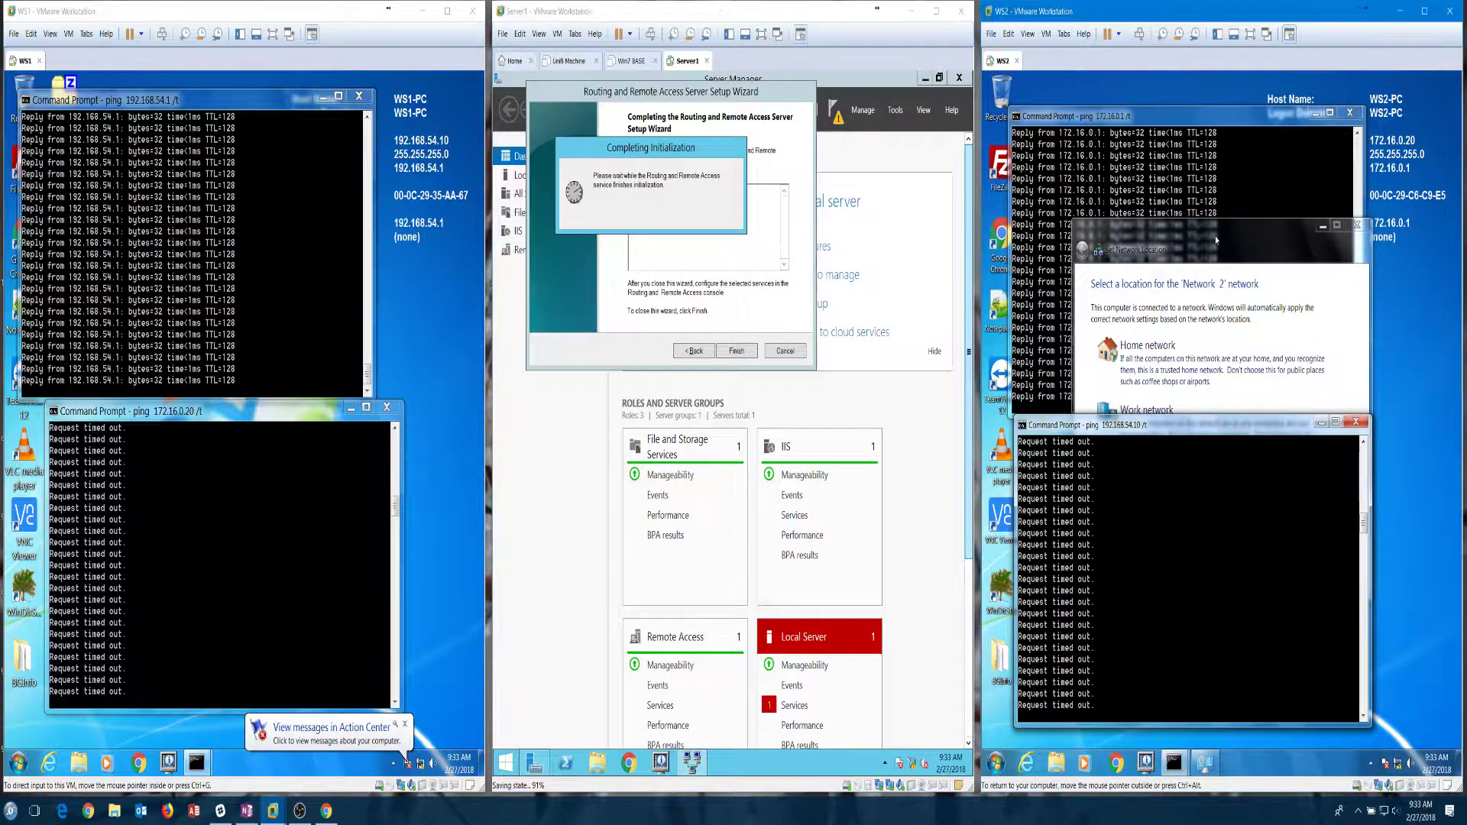
left_click(1156, 348)
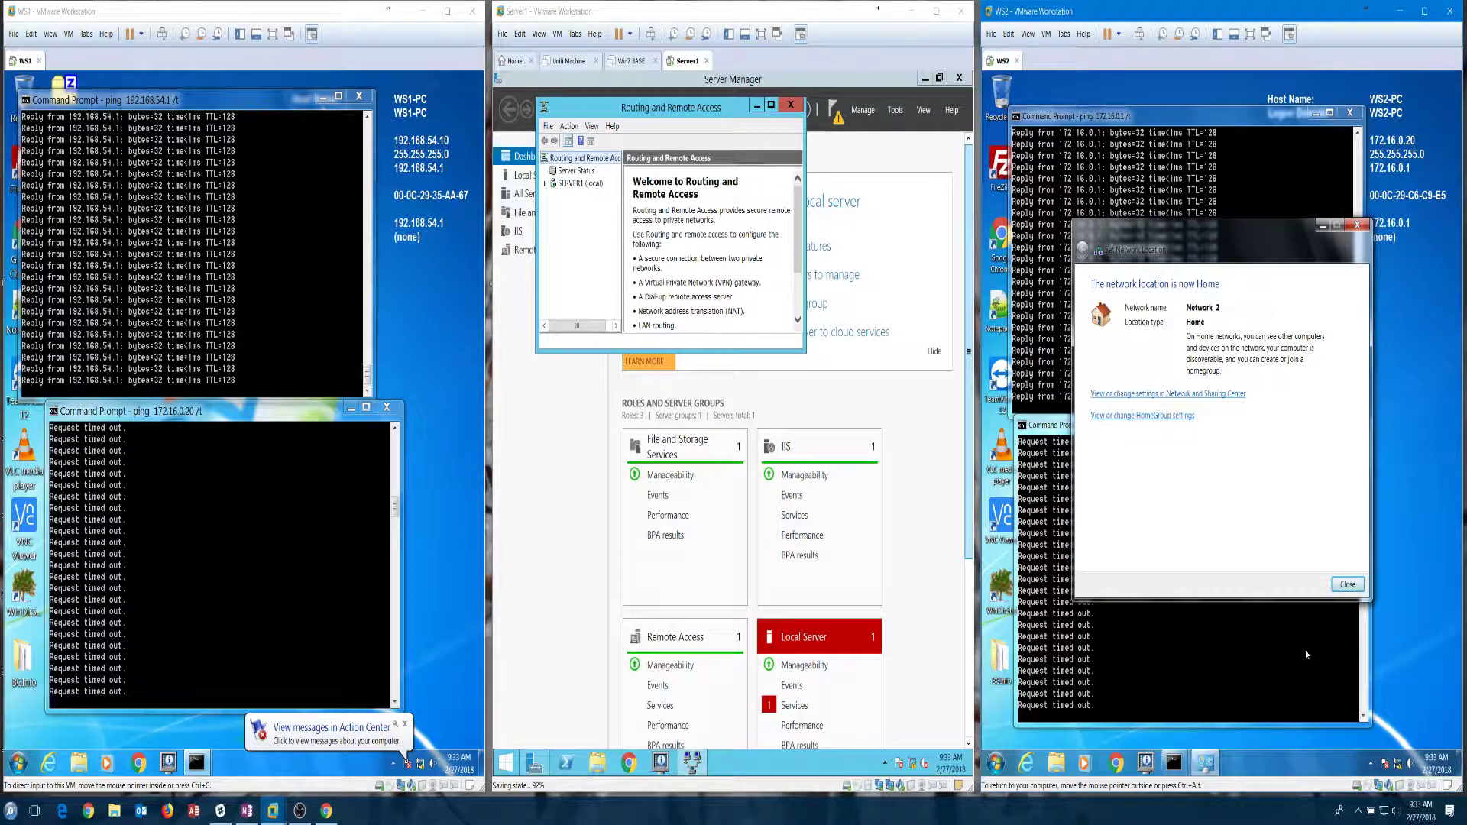
left_click(1348, 585)
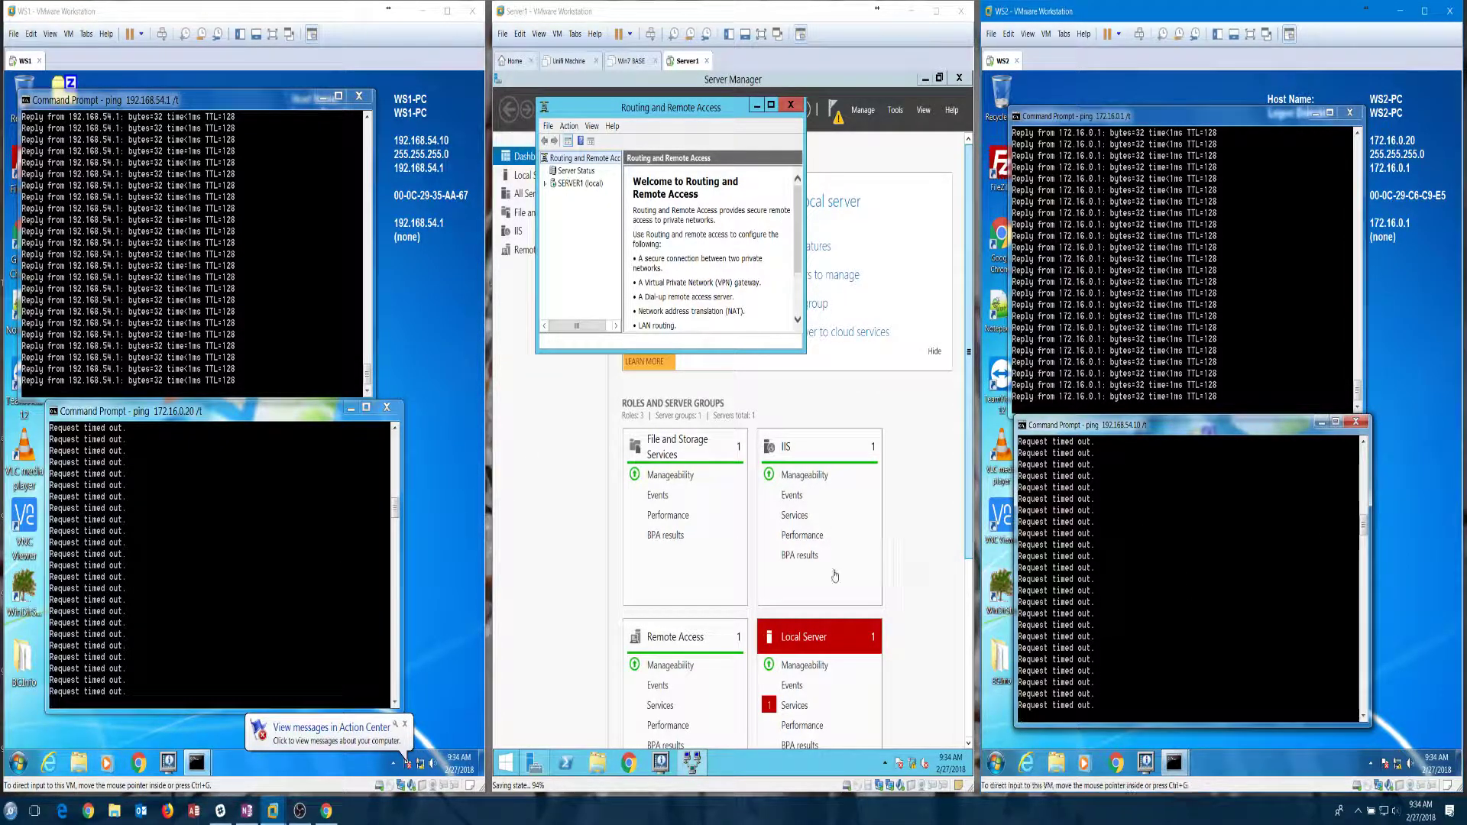
left_click(1004, 762)
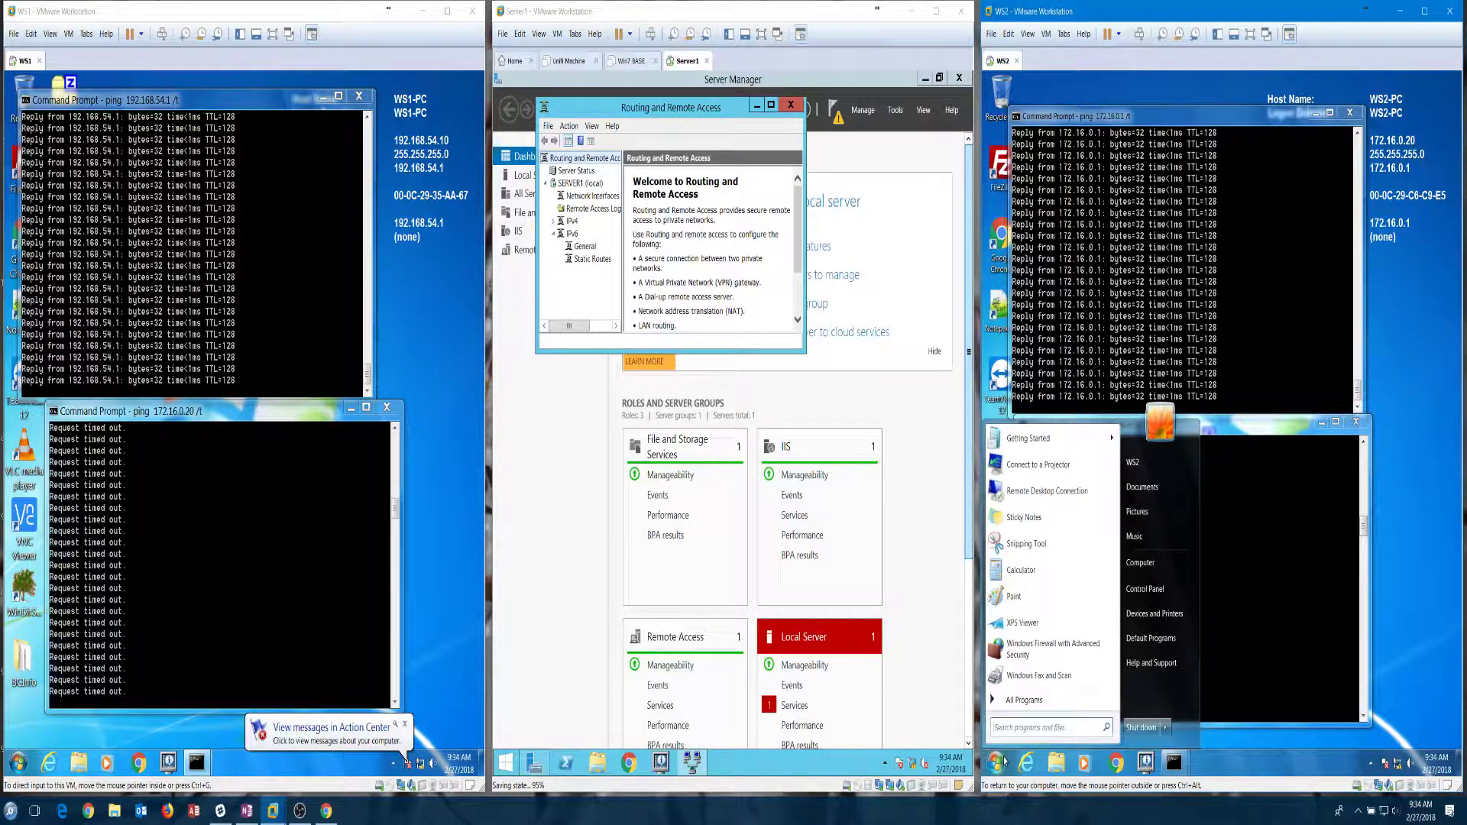
Step: Launch Windows Firewall with Advanced Security on WS2 and show its Inbound Rules
left_click(1062, 648)
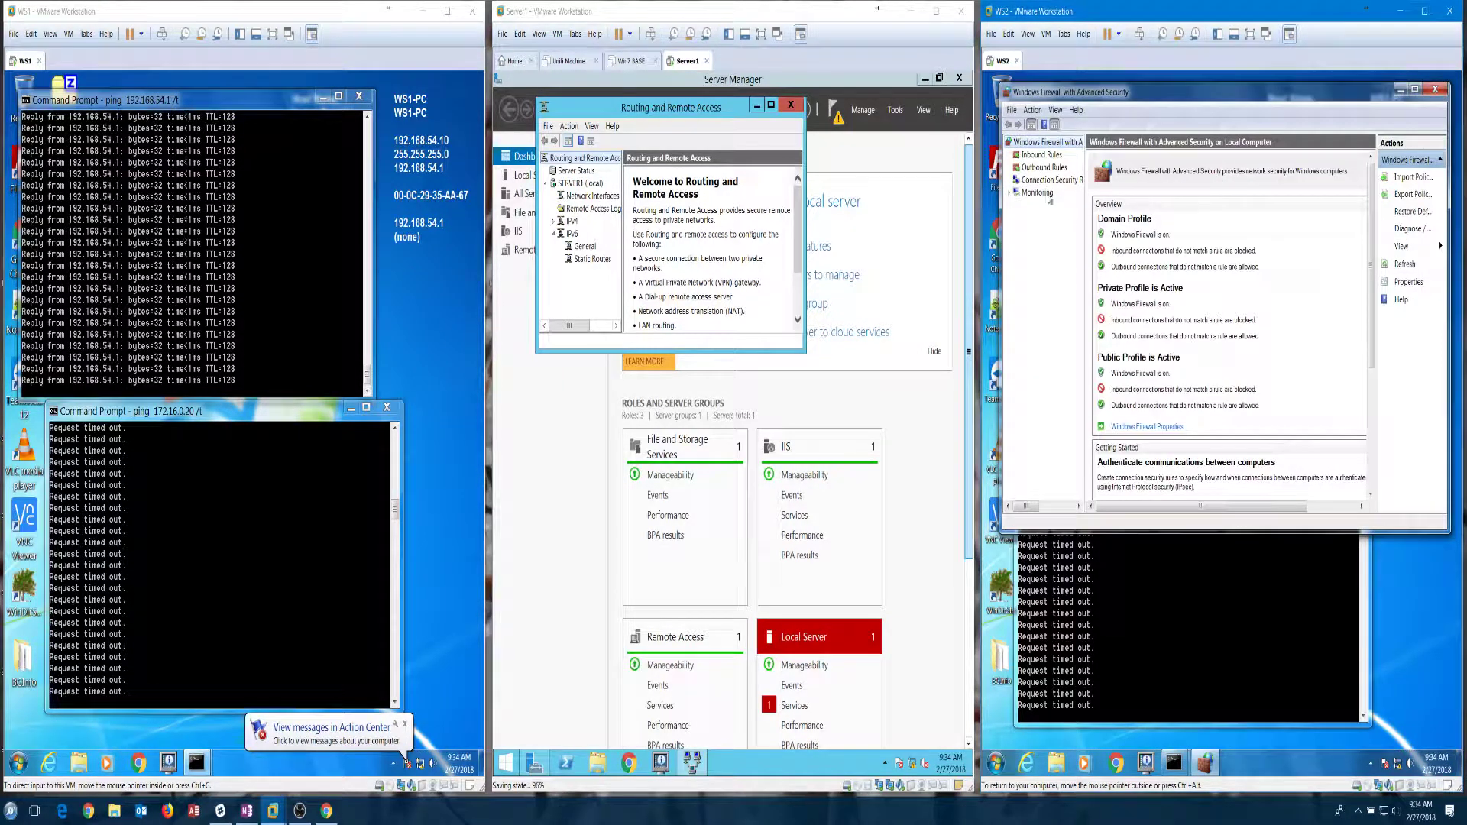
left_click(1041, 155)
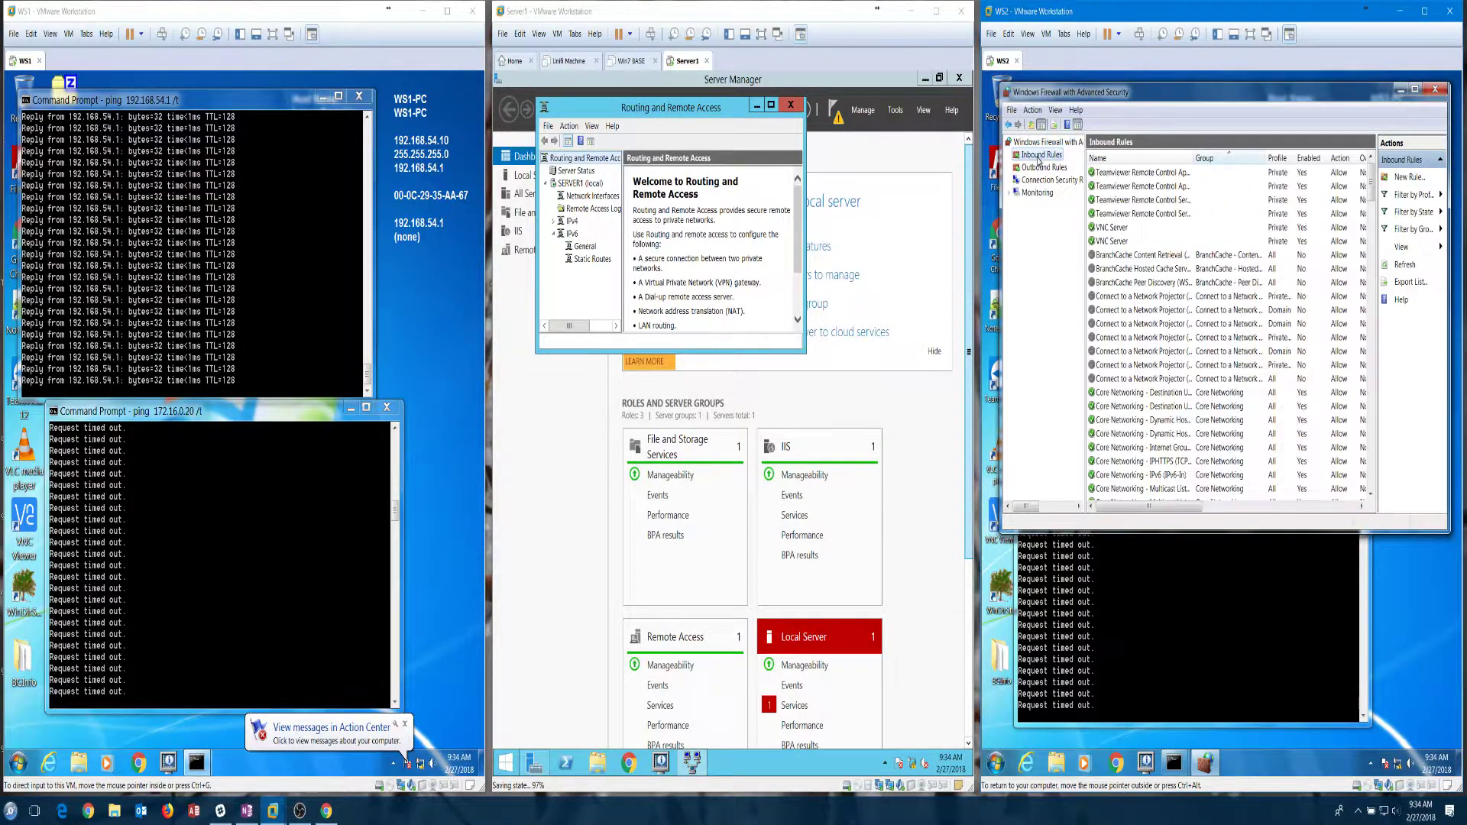
Step: Set the Private File and Printer Sharing Echo Request (ICMPv4-In) rule's remote scope to Any IP address
left_click(1214, 348)
scroll(1214, 345, "down", 6)
scroll(1214, 345, "down", 3)
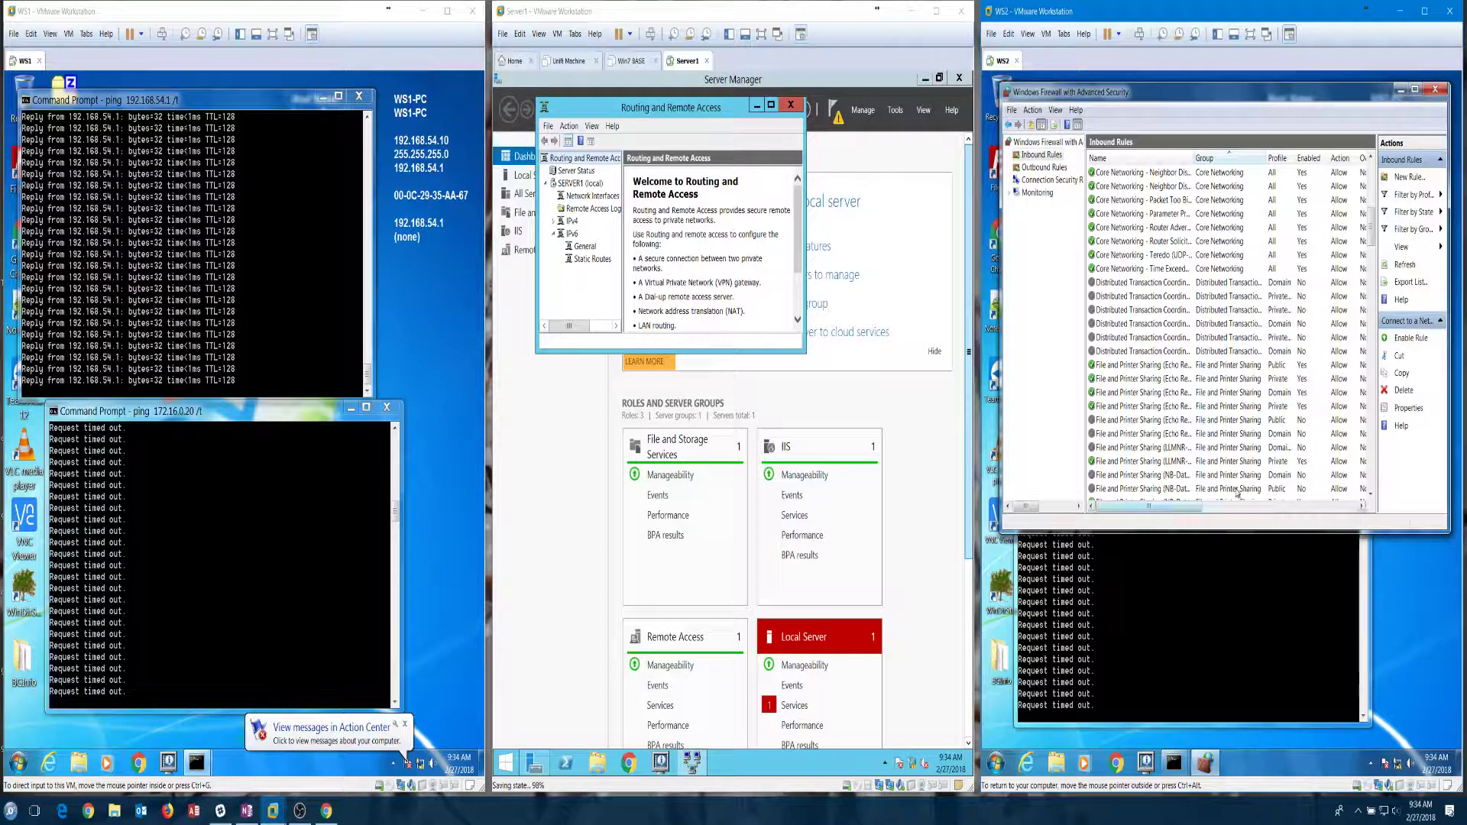
left_click(1180, 380)
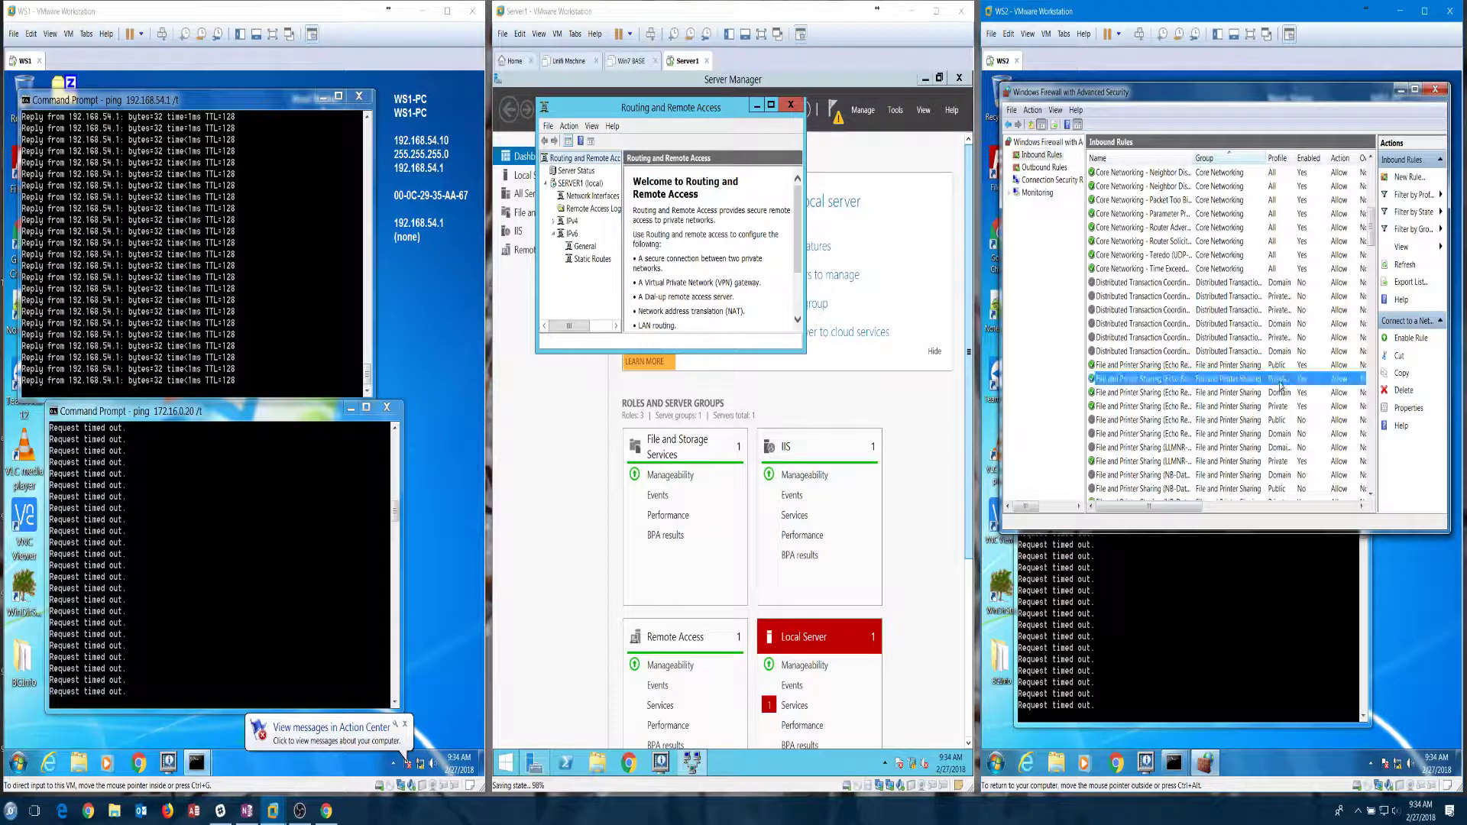
double_click(1176, 382)
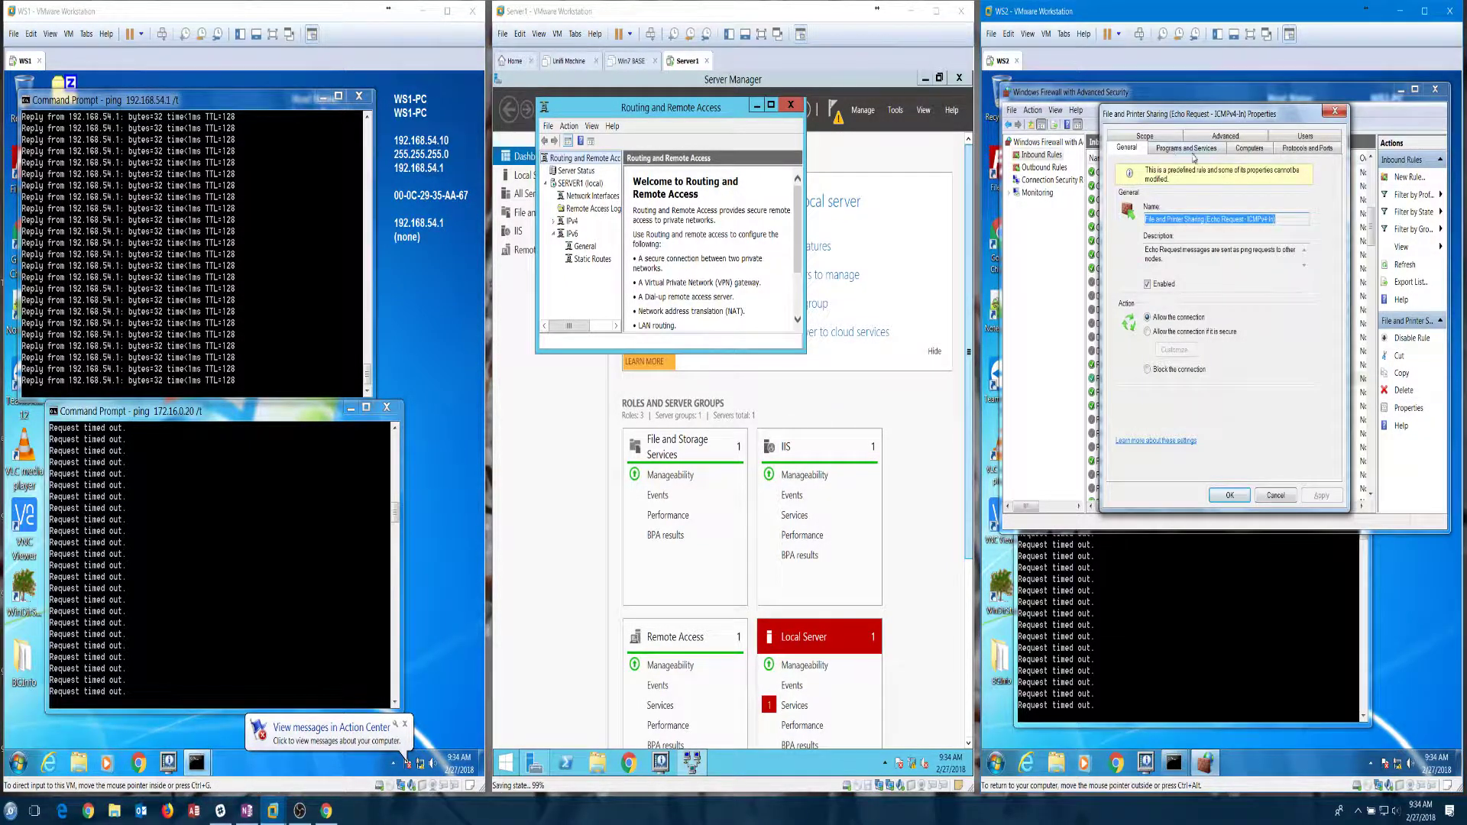
left_click(1147, 136)
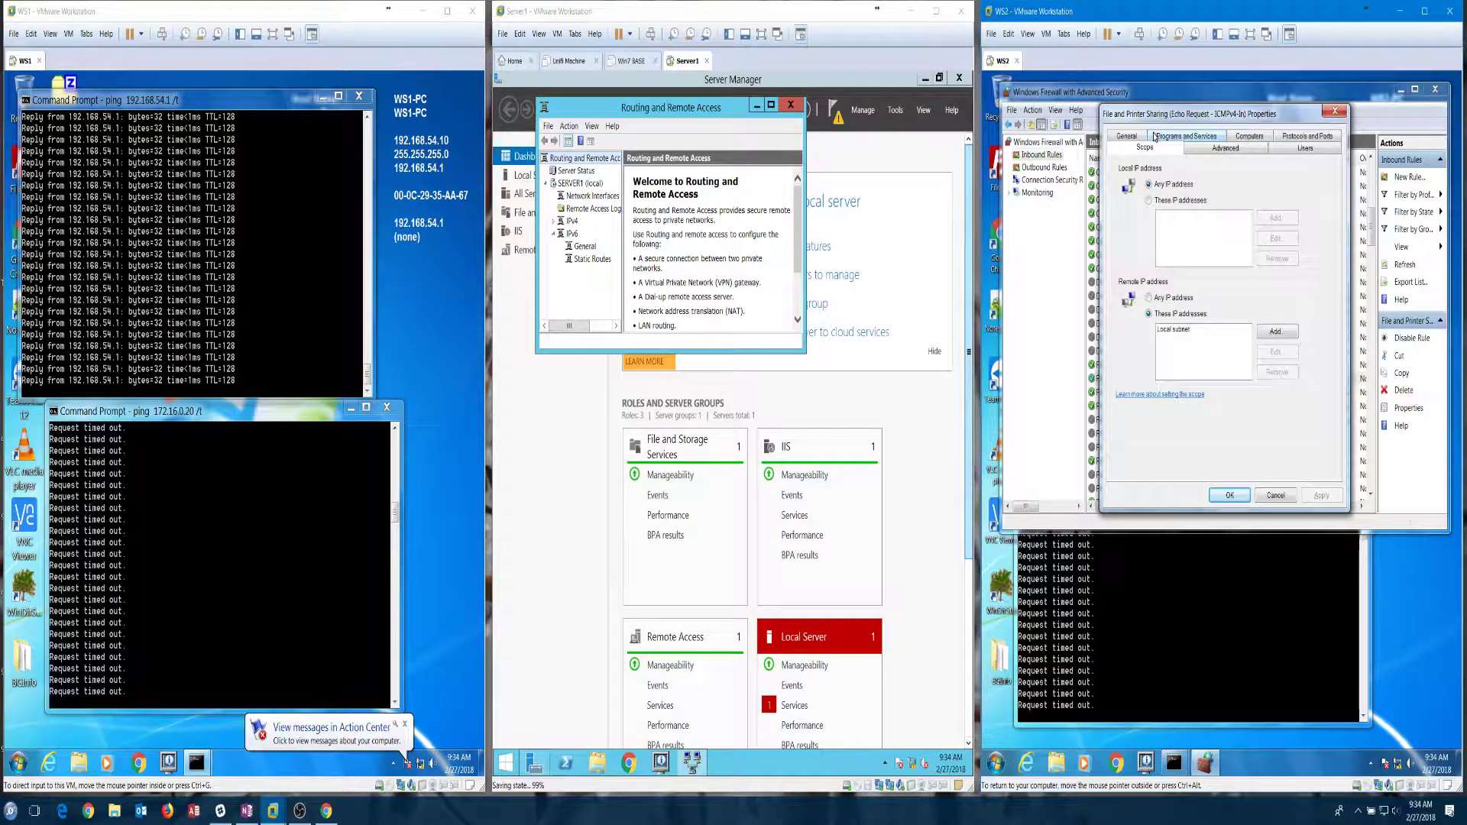
left_click(1167, 298)
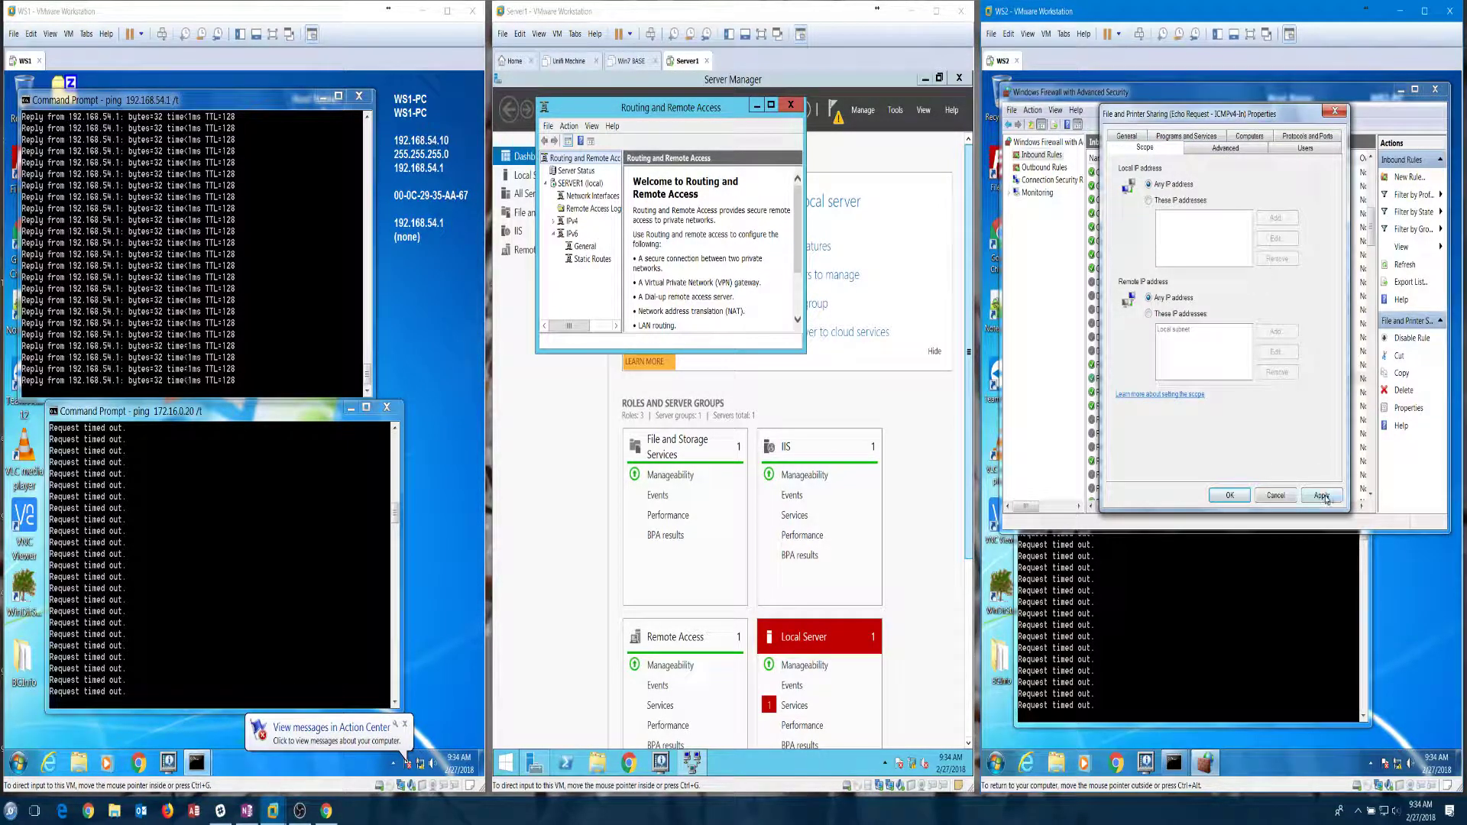
left_click(1326, 496)
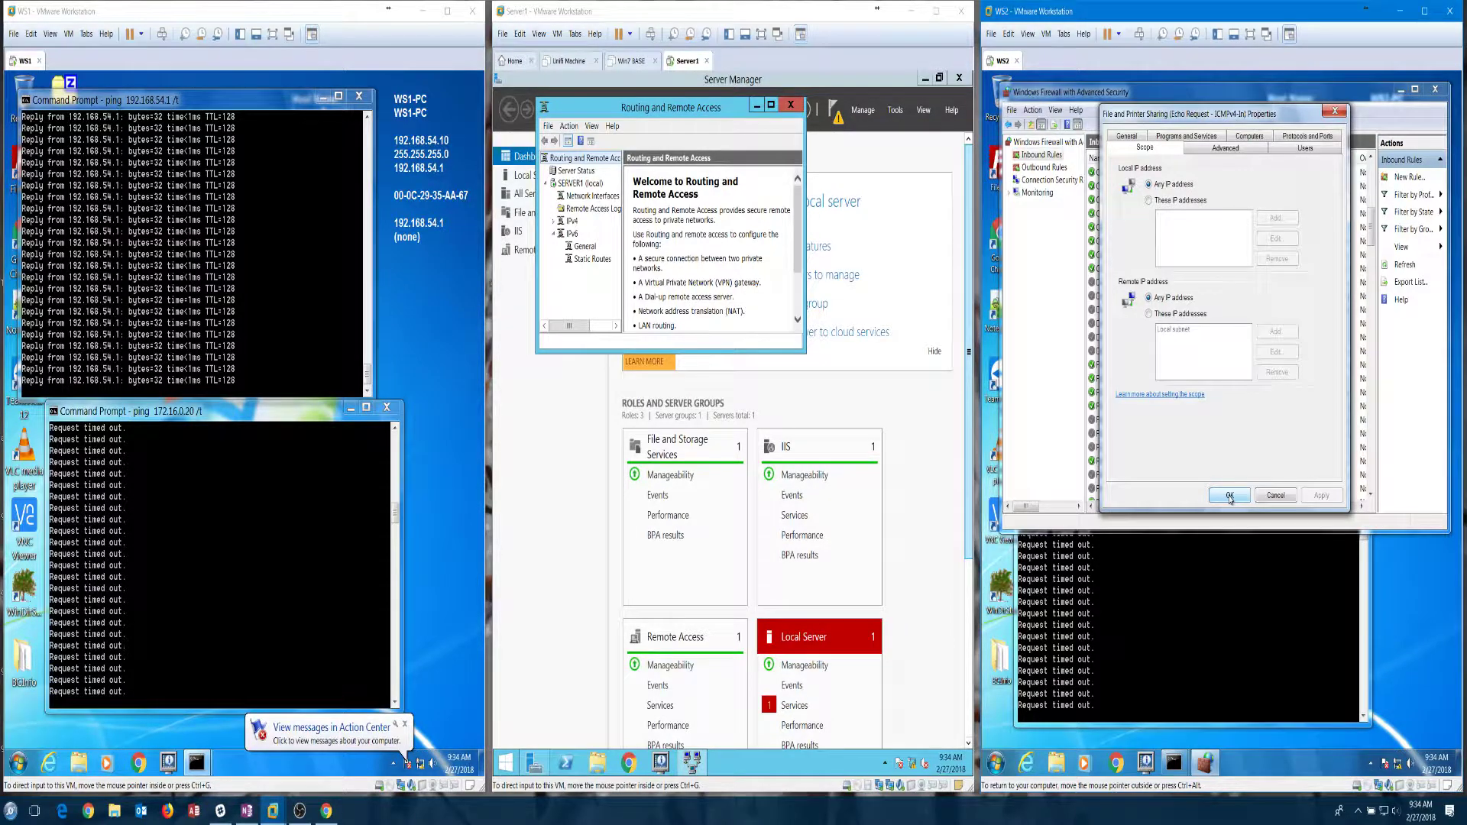
left_click(1229, 496)
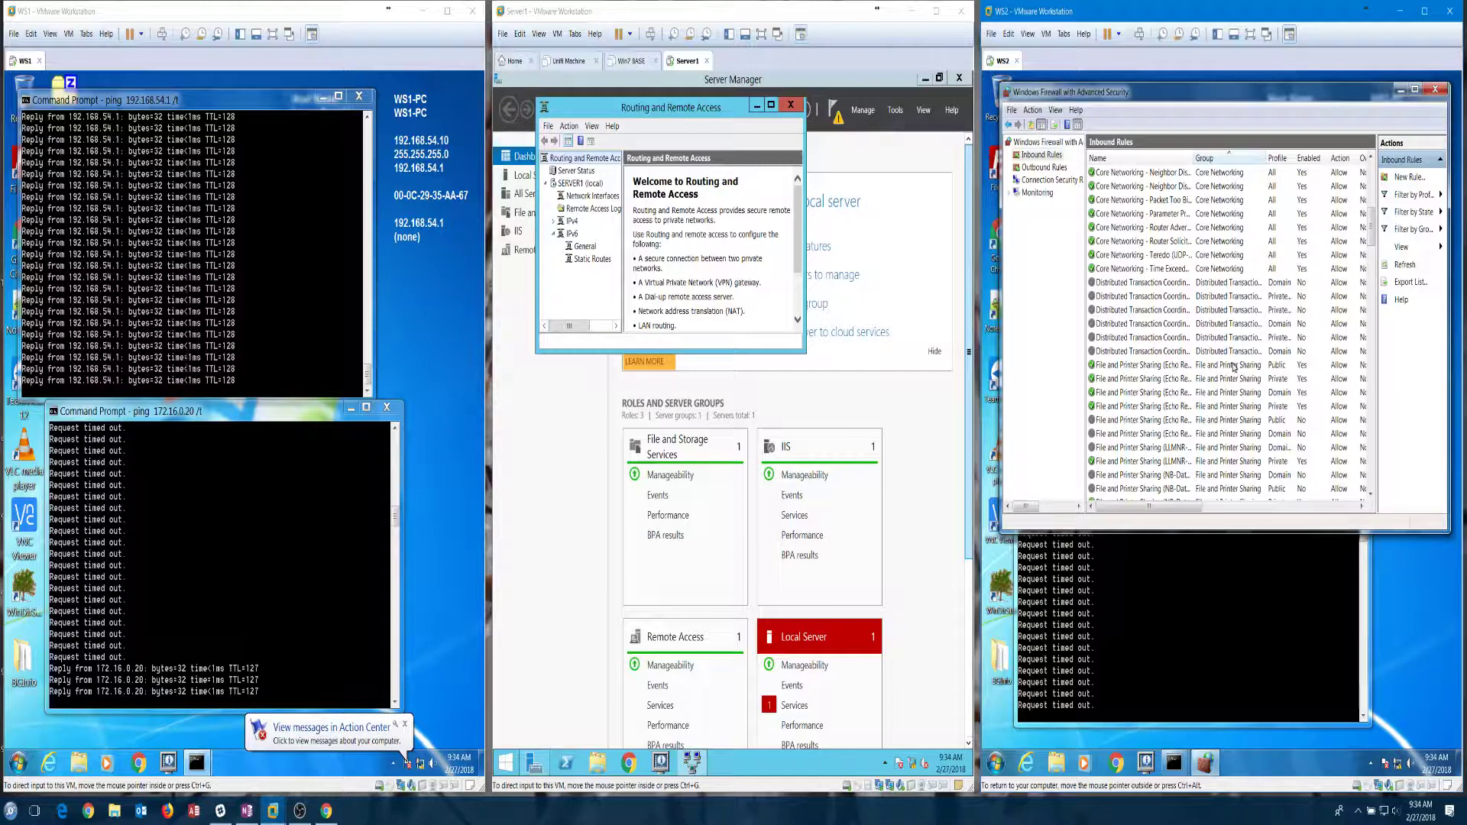
Step: Inspect the Public Echo Request rule's scope, then restrict the Private rule's remote IPs to specific addresses
double_click(1234, 368)
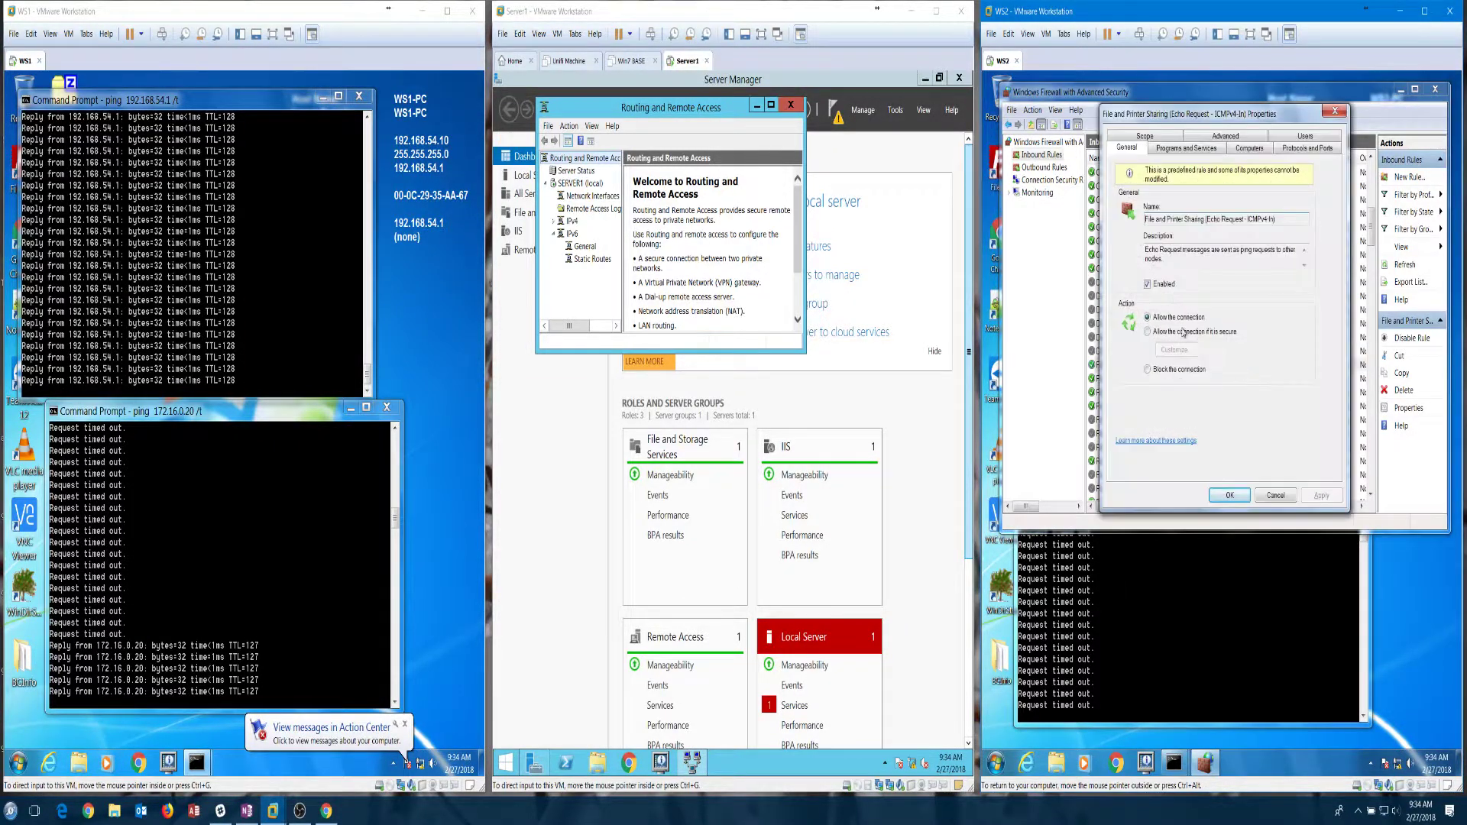
left_click(1144, 136)
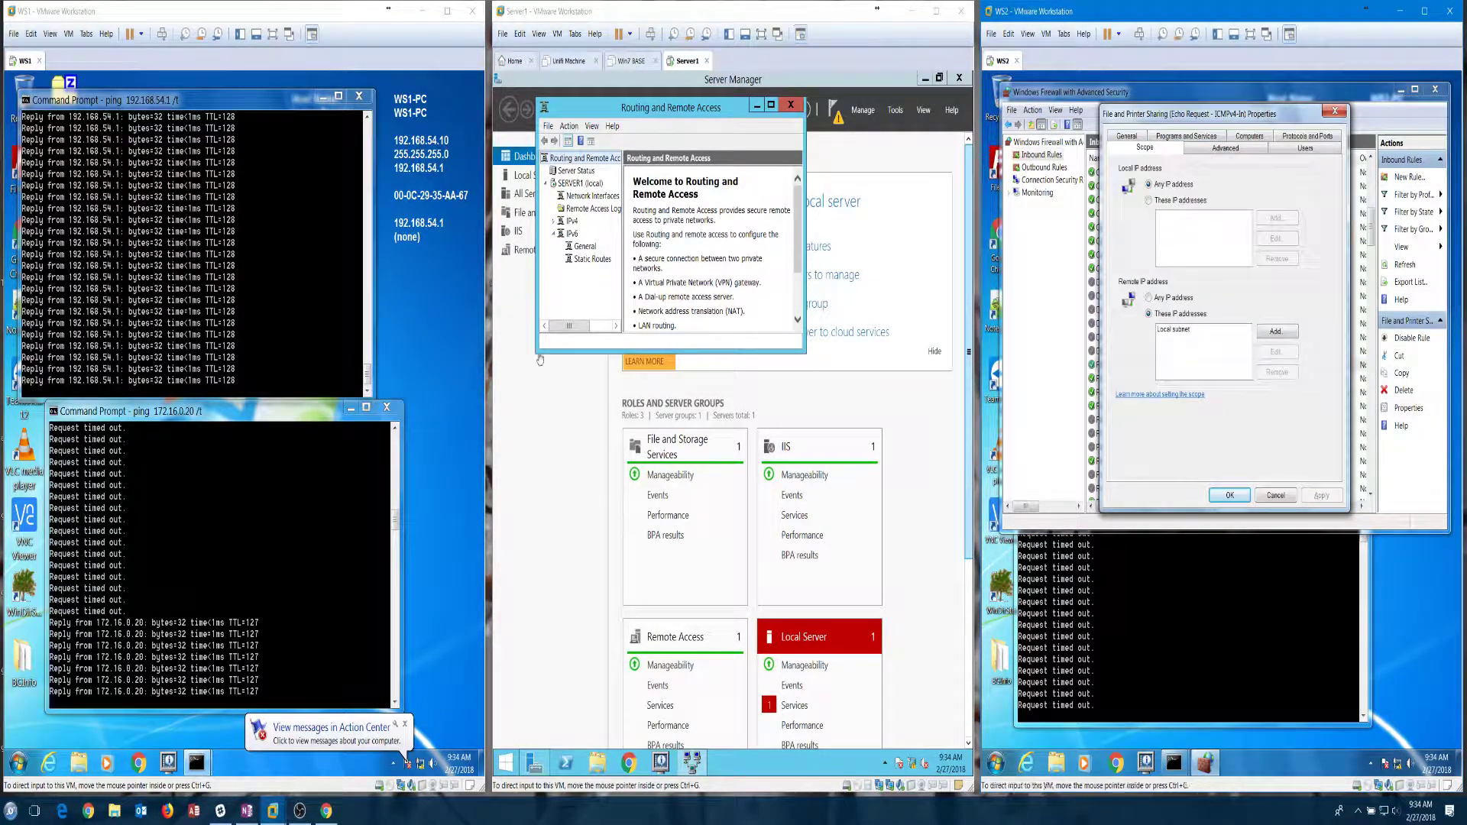
left_click(1276, 495)
left_click(1150, 379)
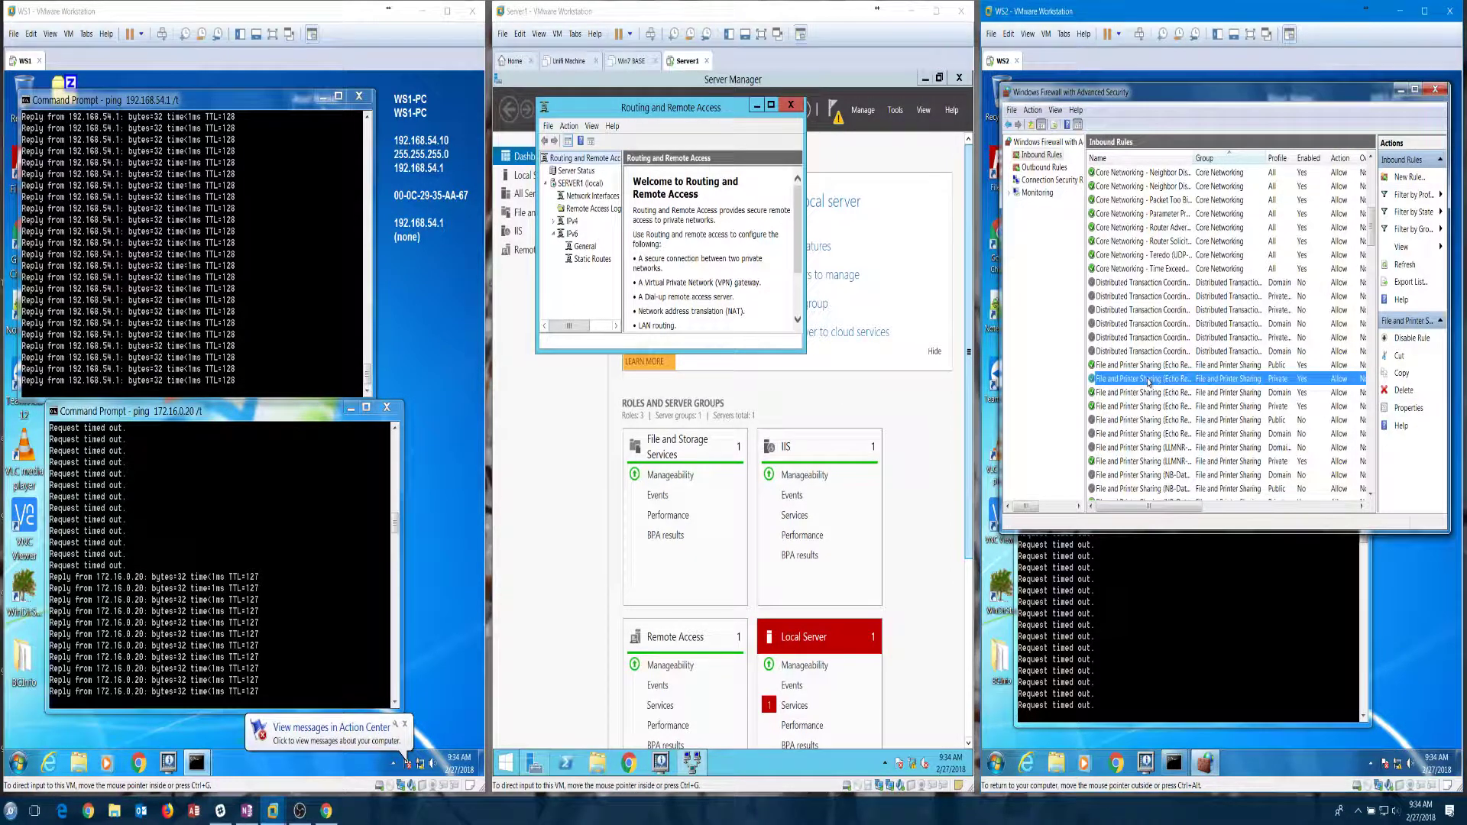
double_click(1149, 379)
left_click(1151, 138)
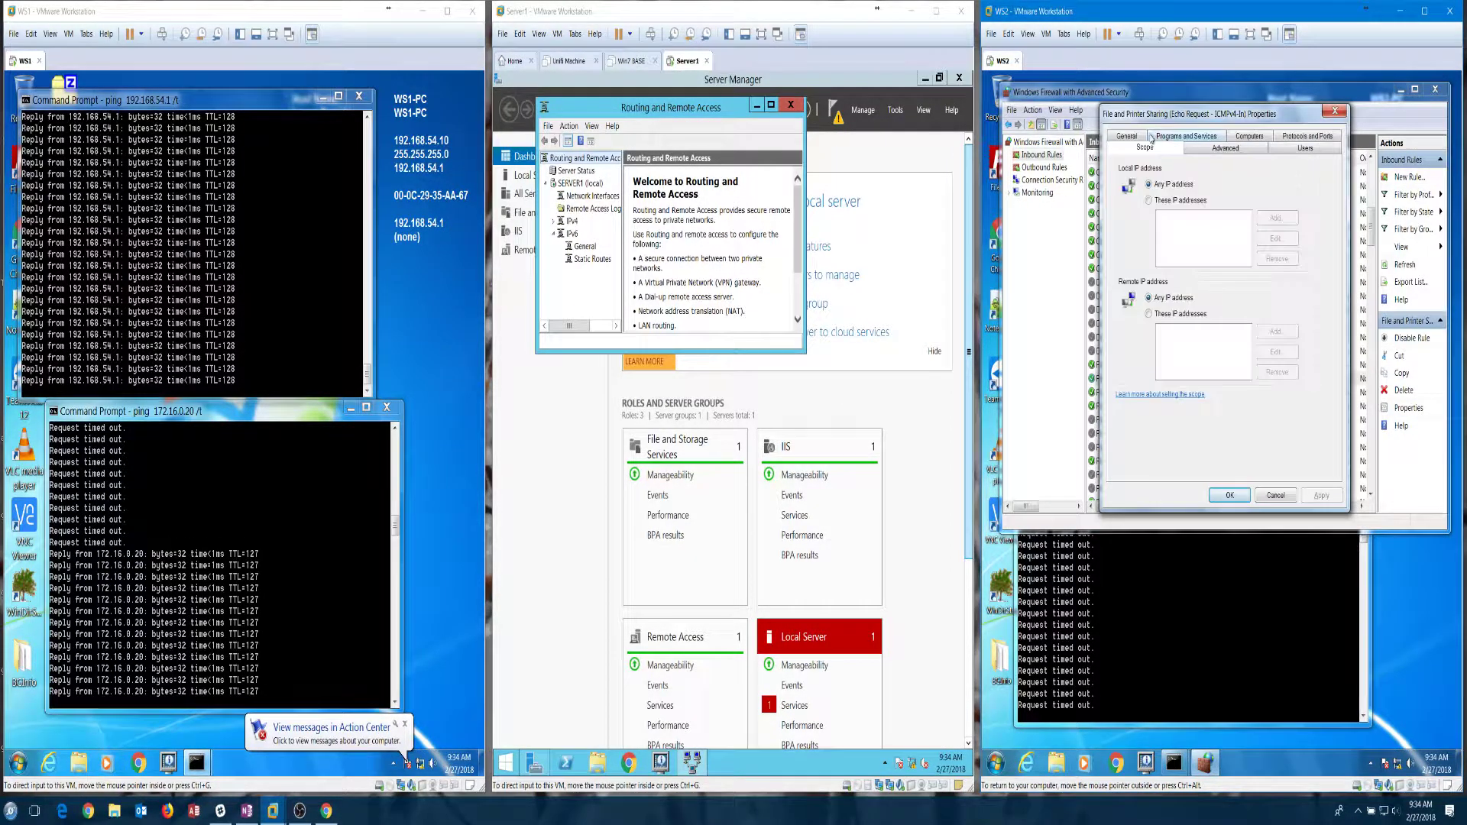
left_click(1166, 316)
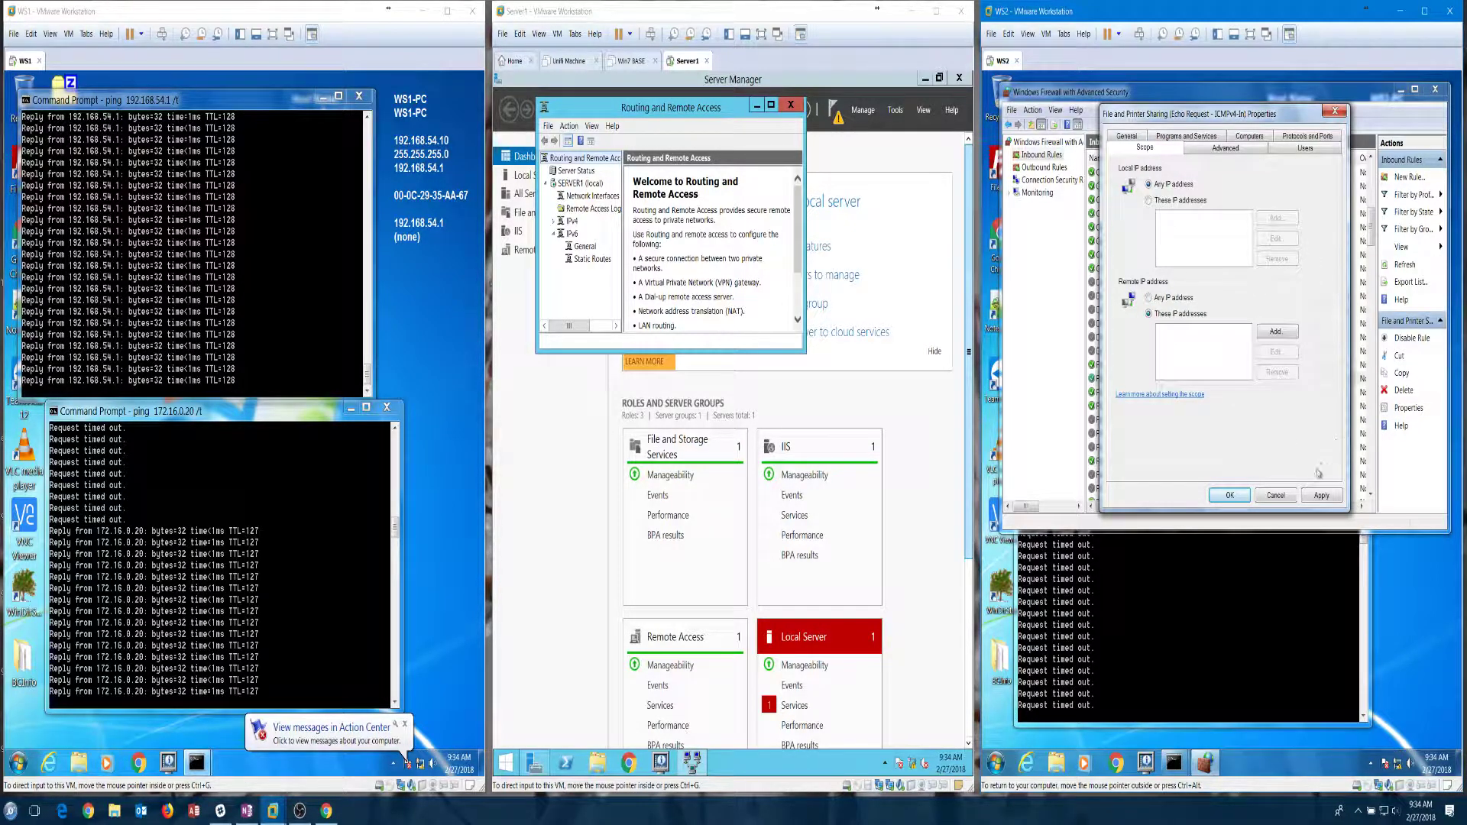
left_click(1336, 500)
left_click(1296, 468)
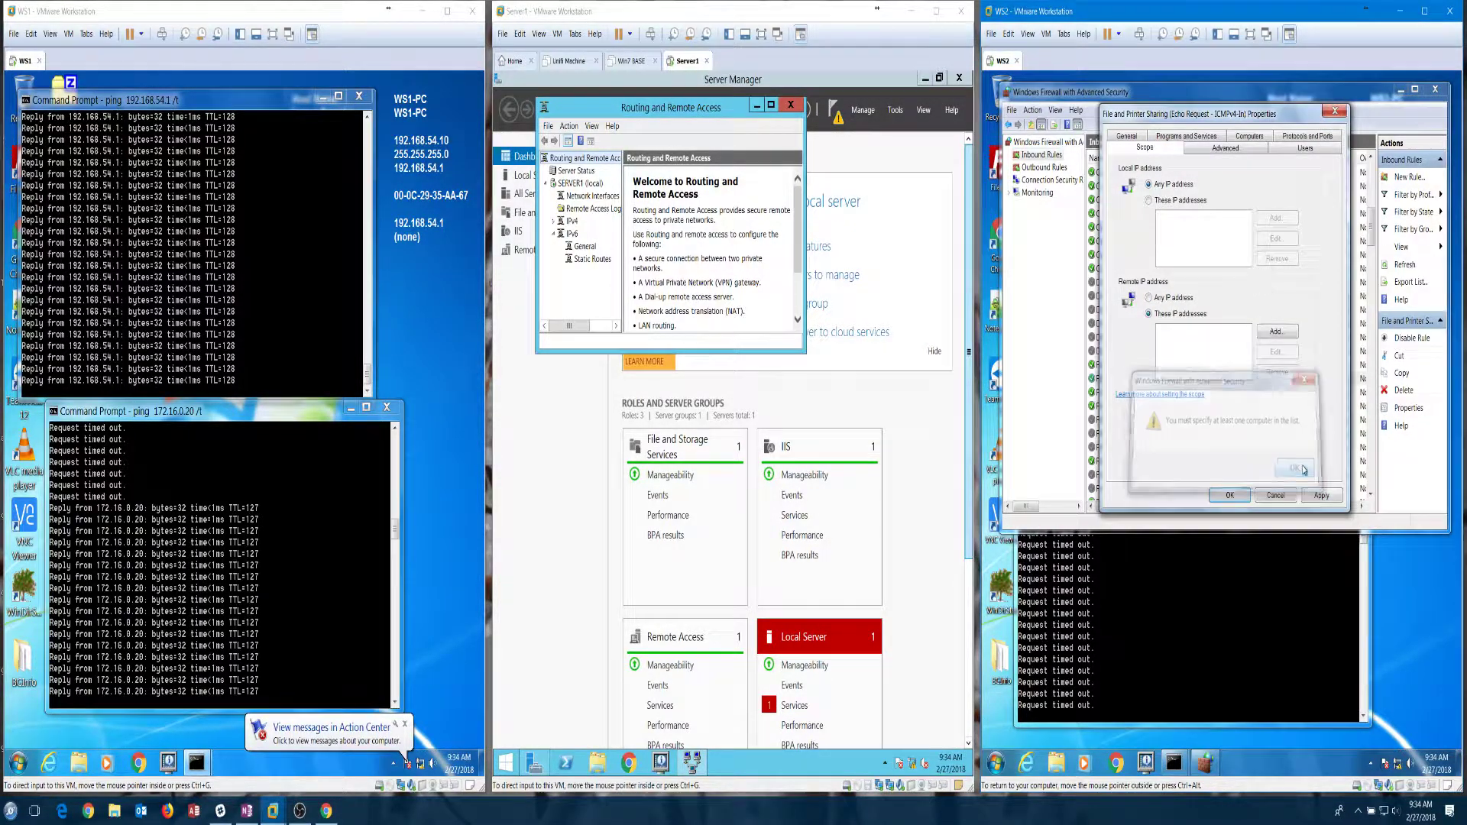
Step: Add 192.168.54.0/24 and 172.16.0.0/24 as allowed remote addresses and apply the rule
left_click(1274, 332)
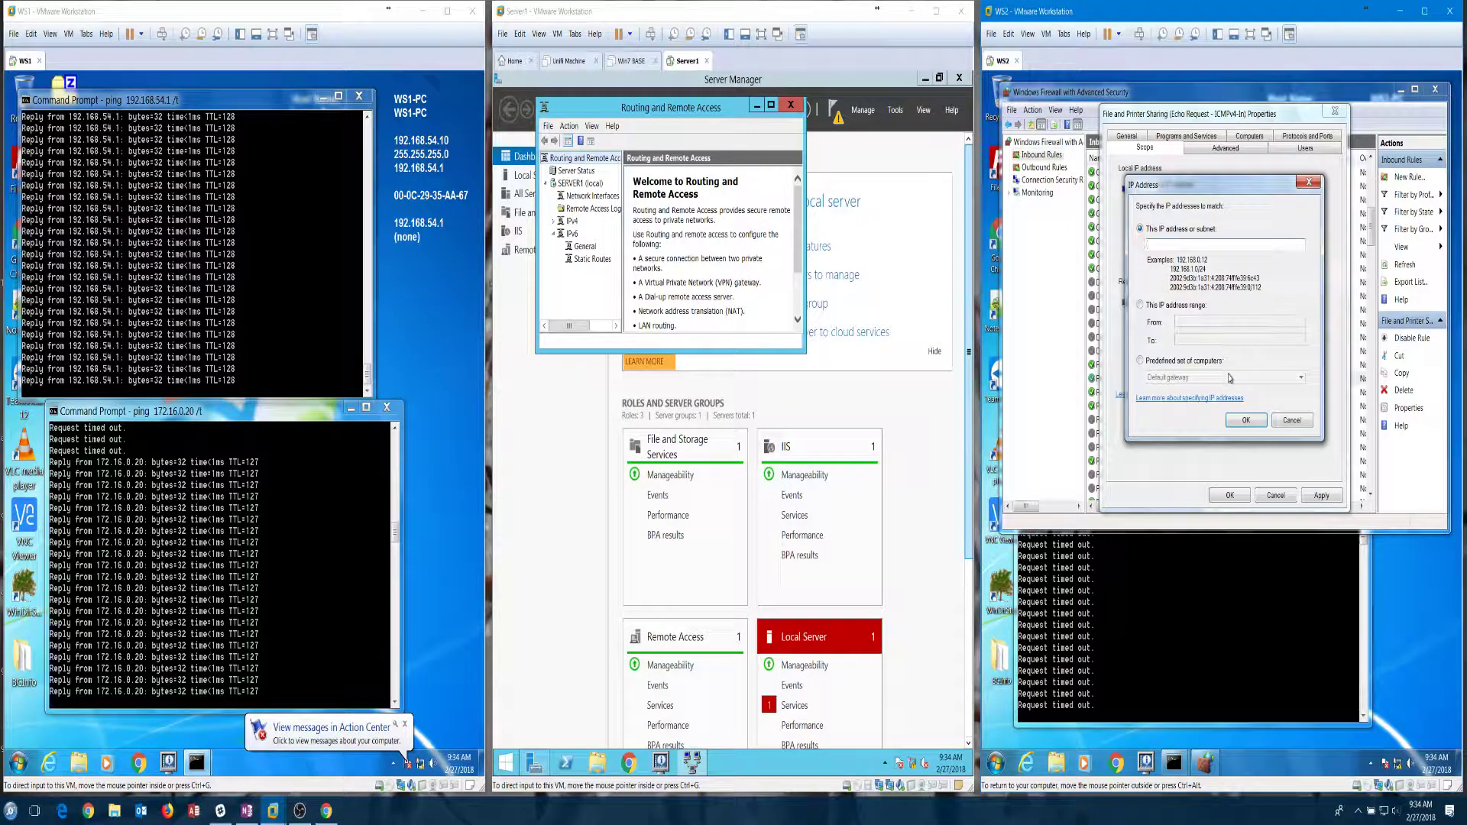
type("192.168")
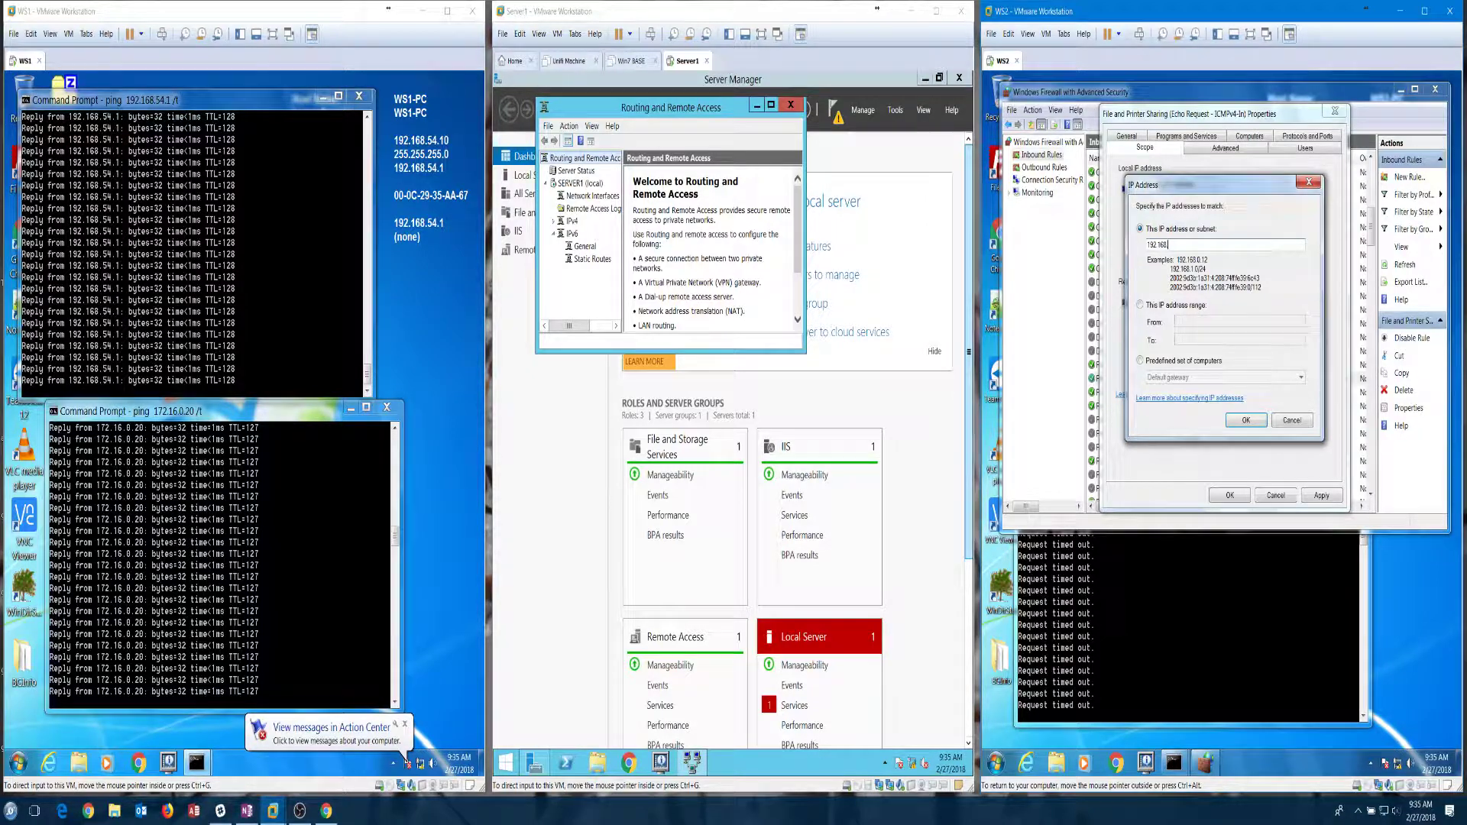
type(".54.0/24")
left_click(1246, 421)
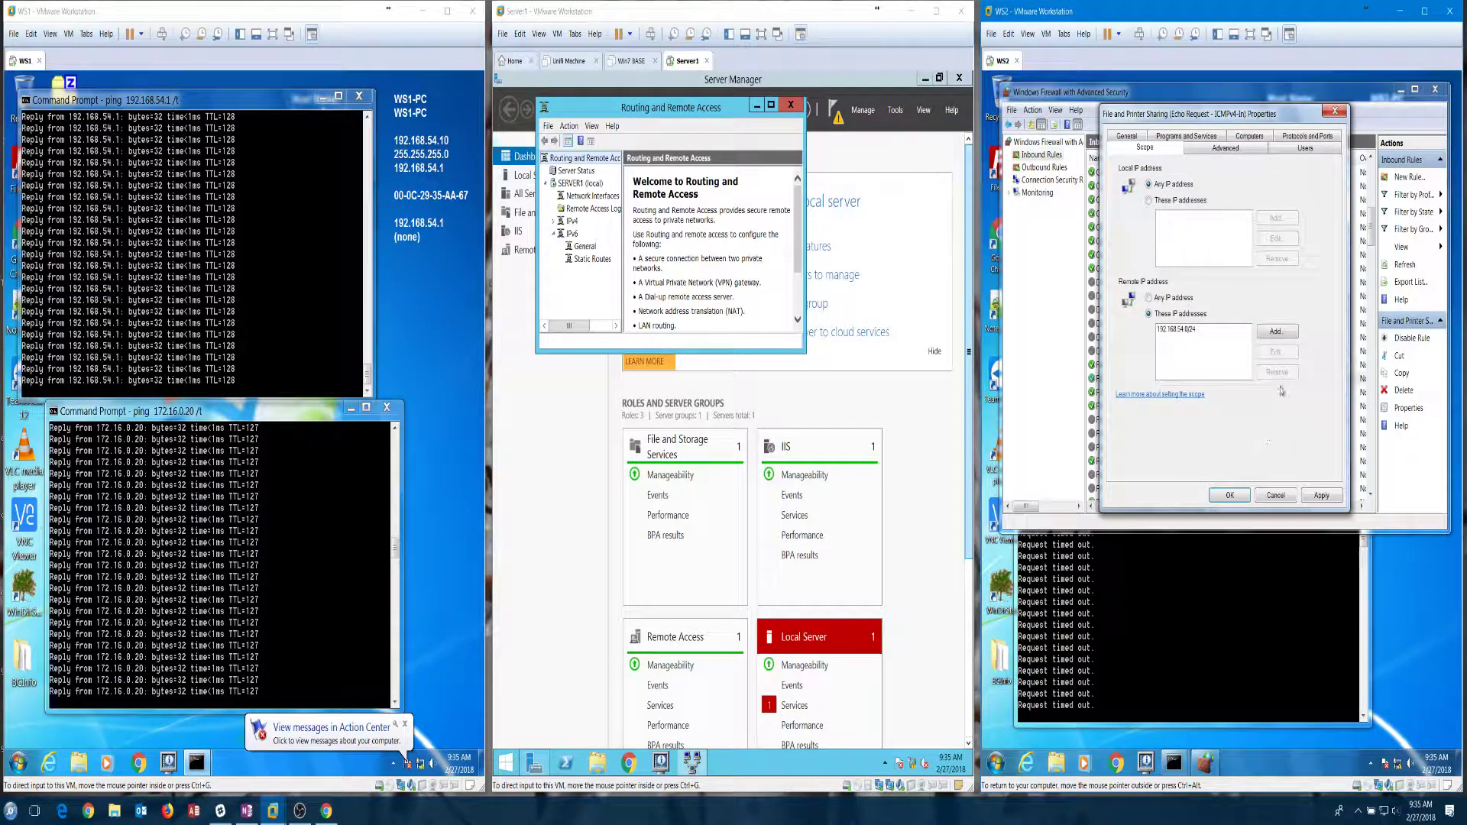
left_click(1275, 333)
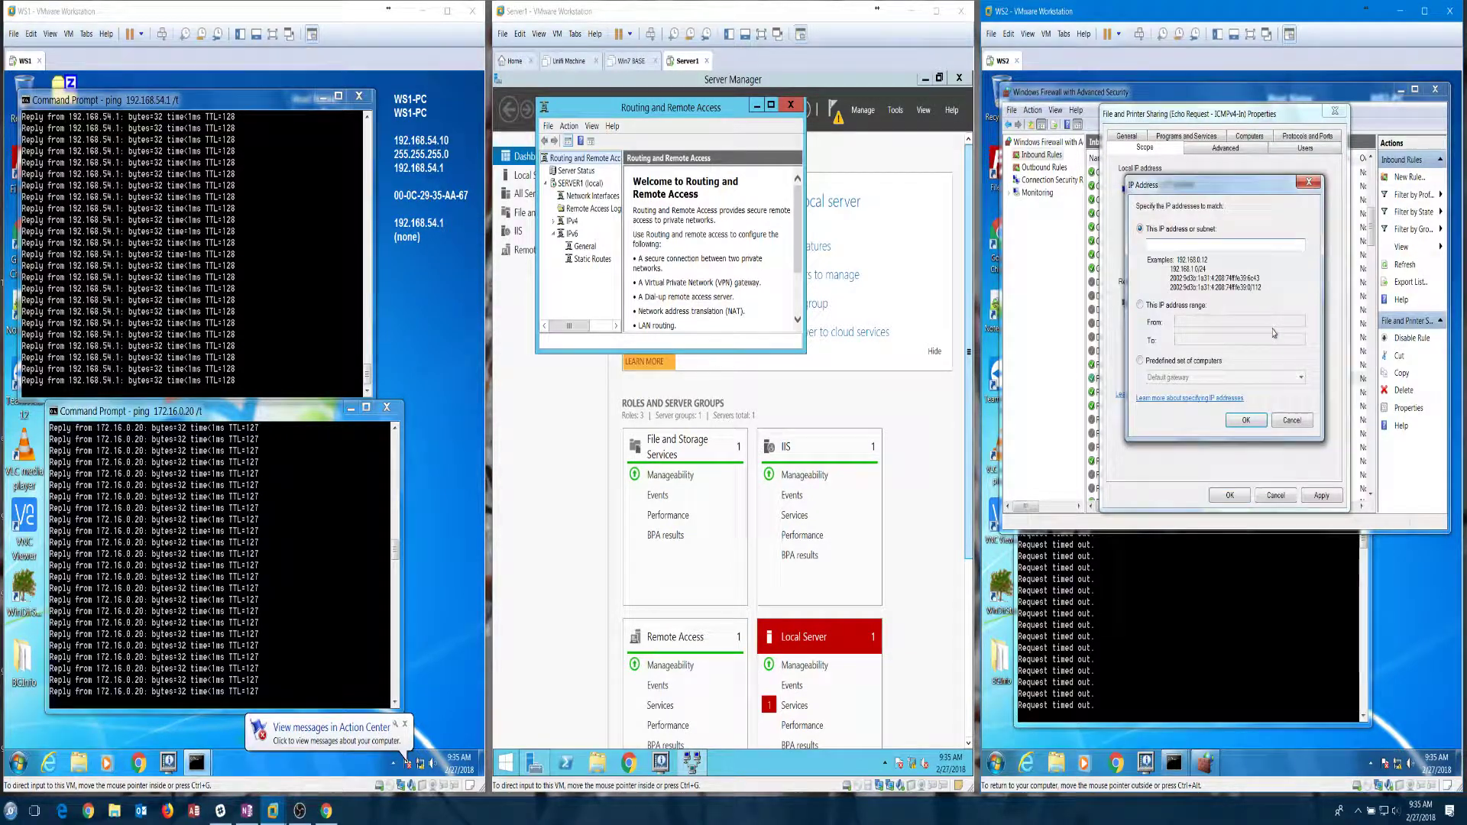
type("17")
type("6.0.0/24")
left_click(1246, 420)
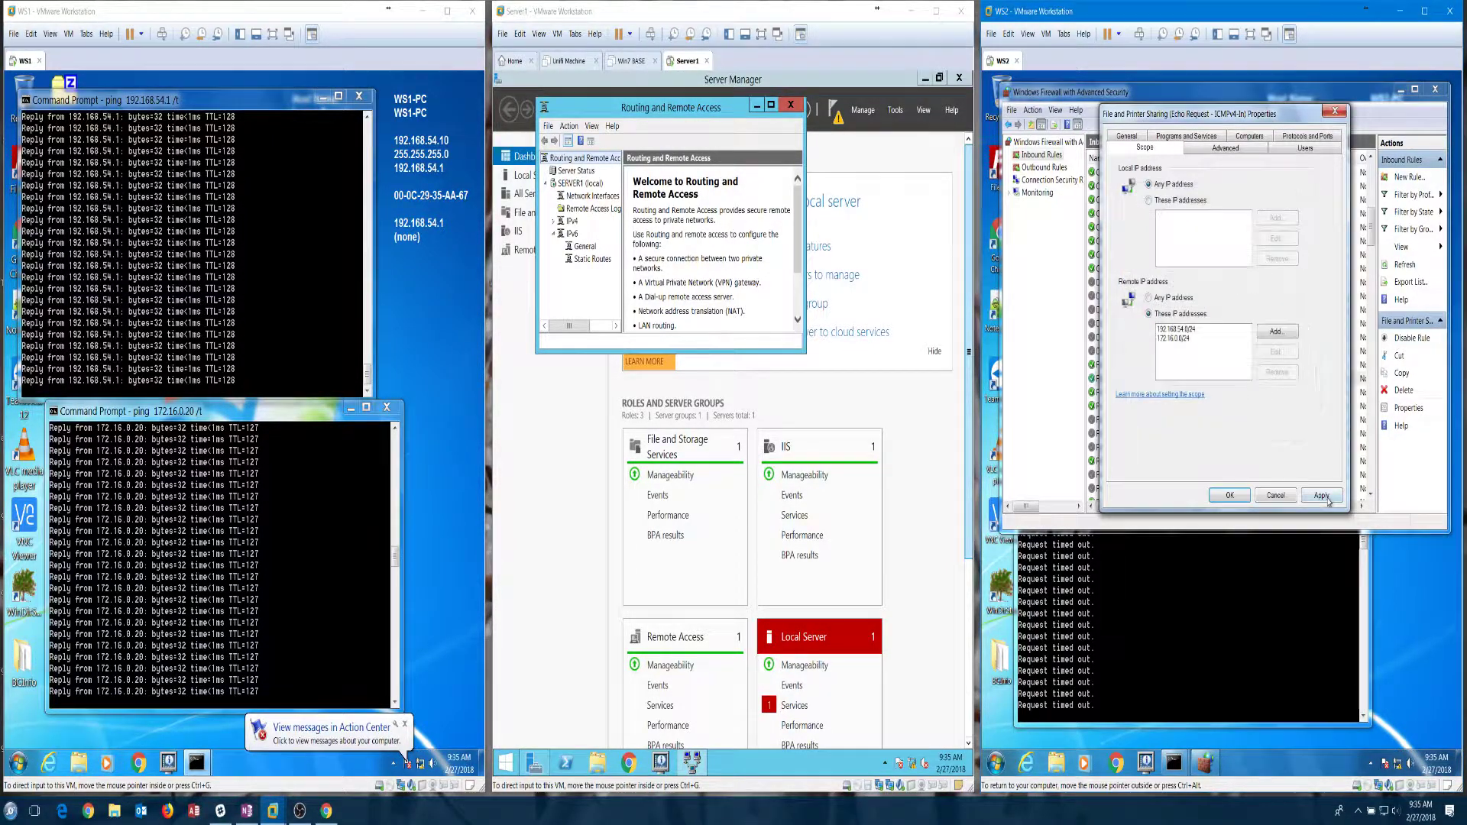
left_click(1322, 496)
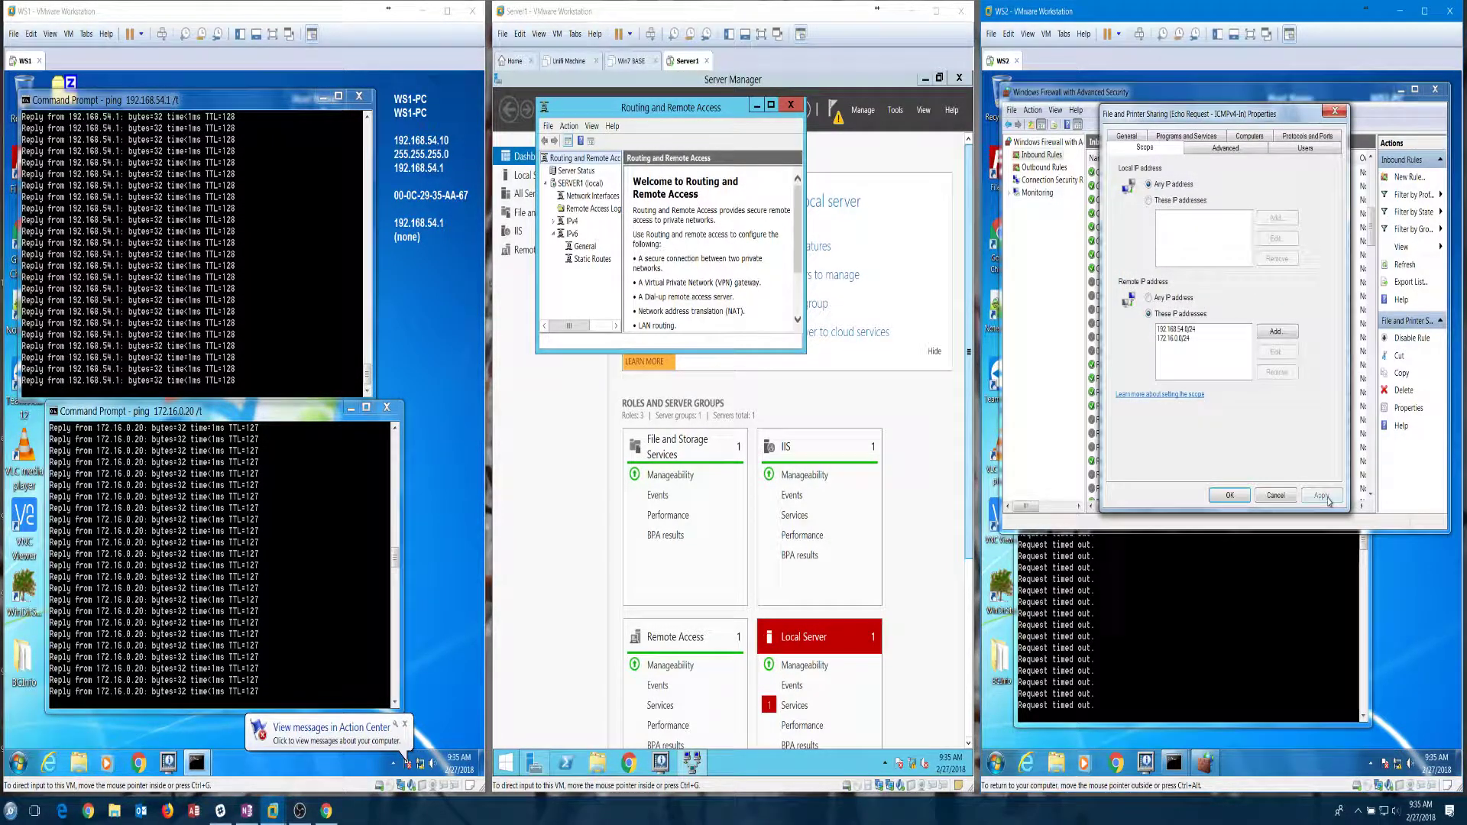
left_click(1230, 496)
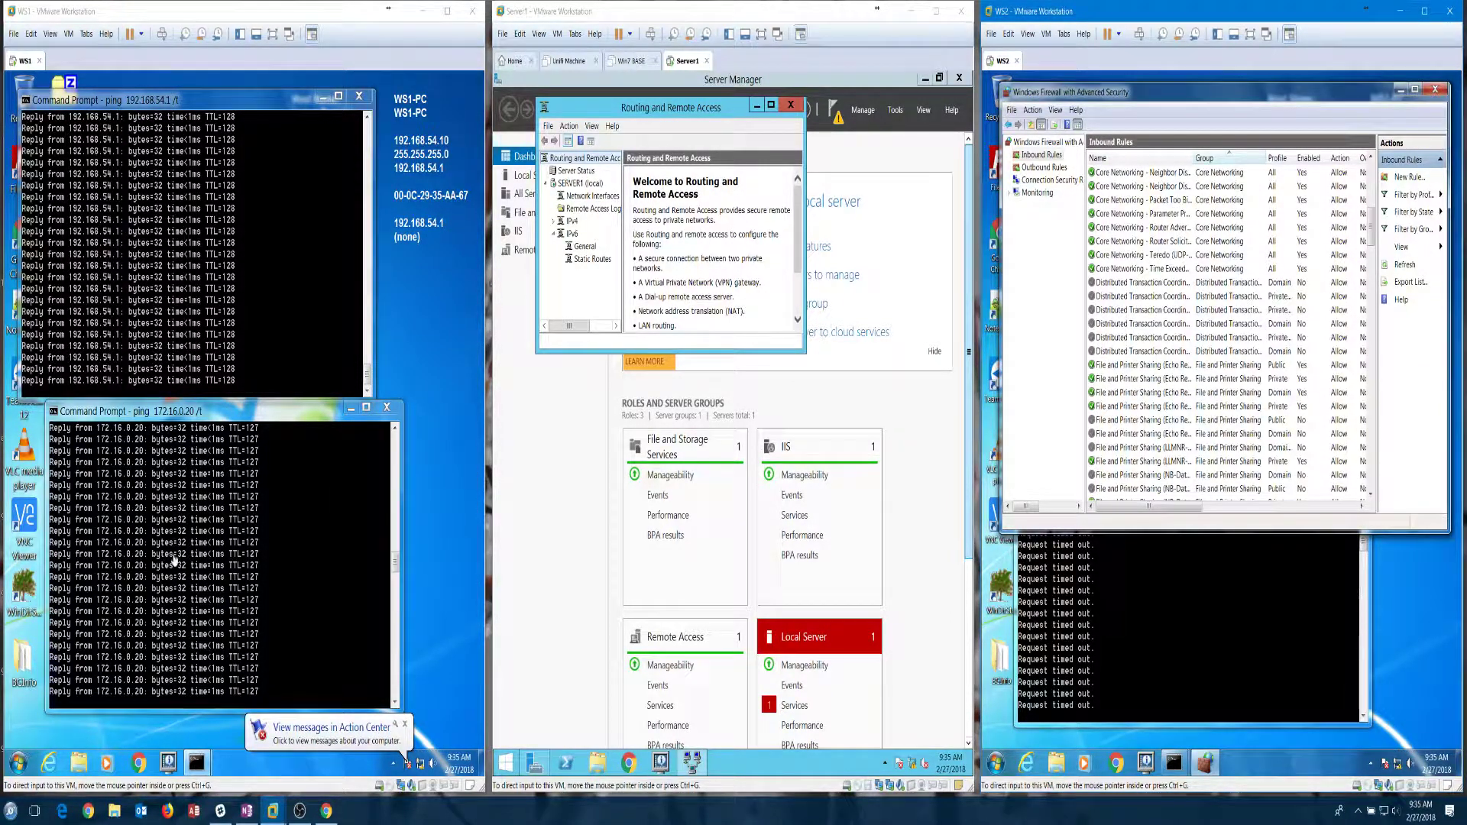
Step: Open WS1's Windows Firewall with Advanced Security on Inbound Rules and close WS2's firewall window
left_click(19, 763)
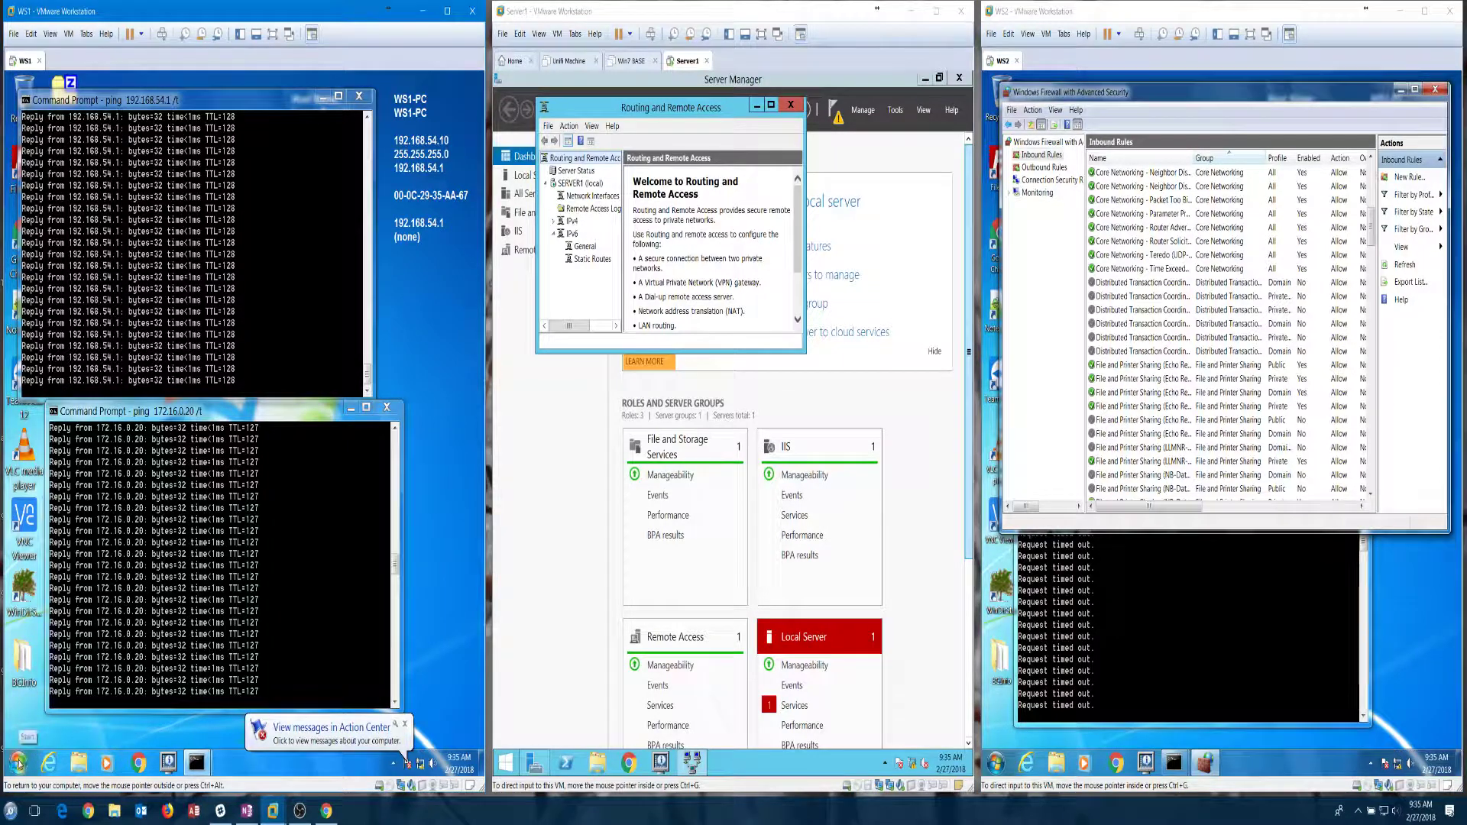
left_click(19, 764)
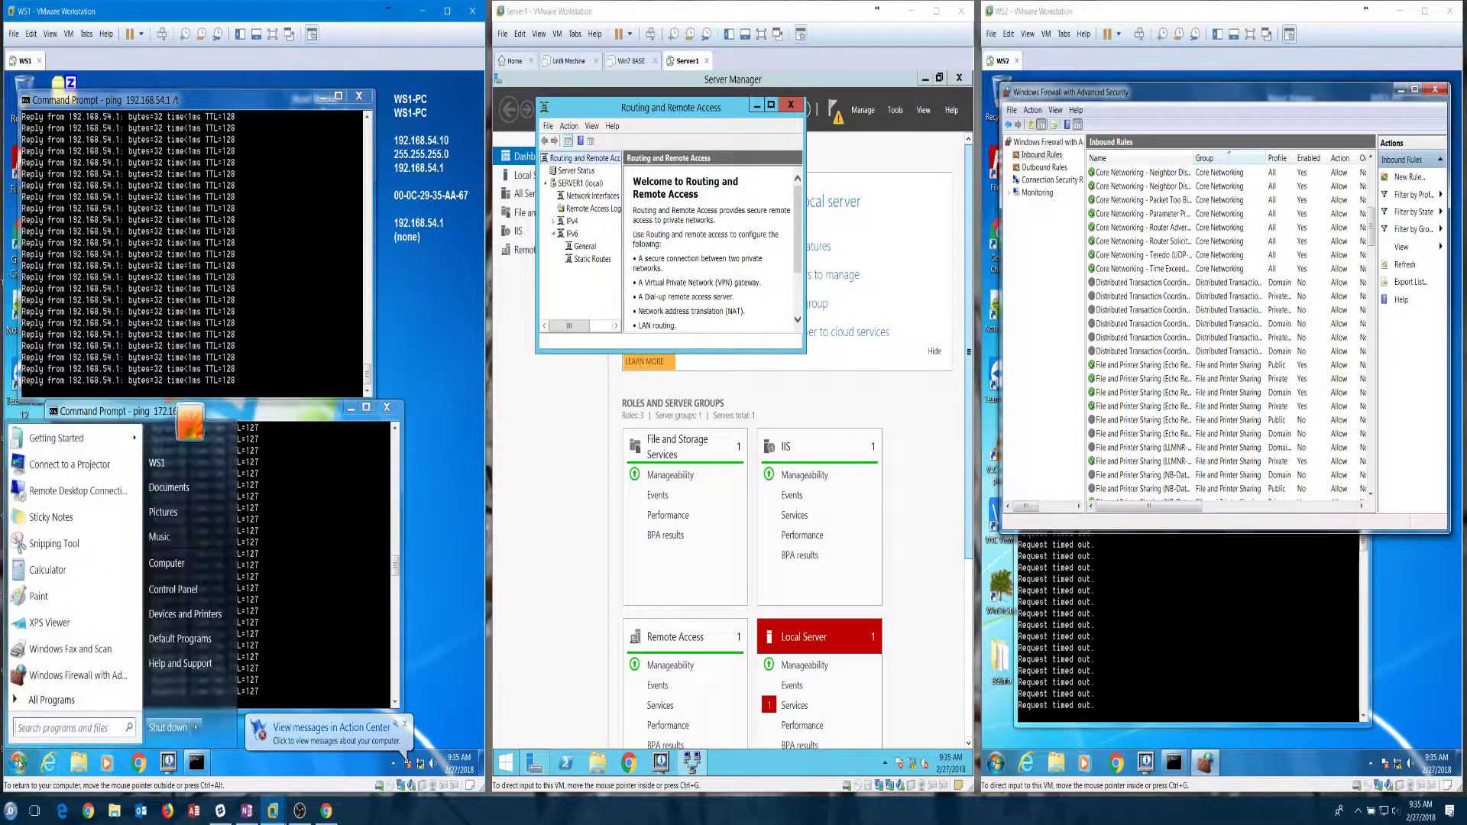
left_click(47, 677)
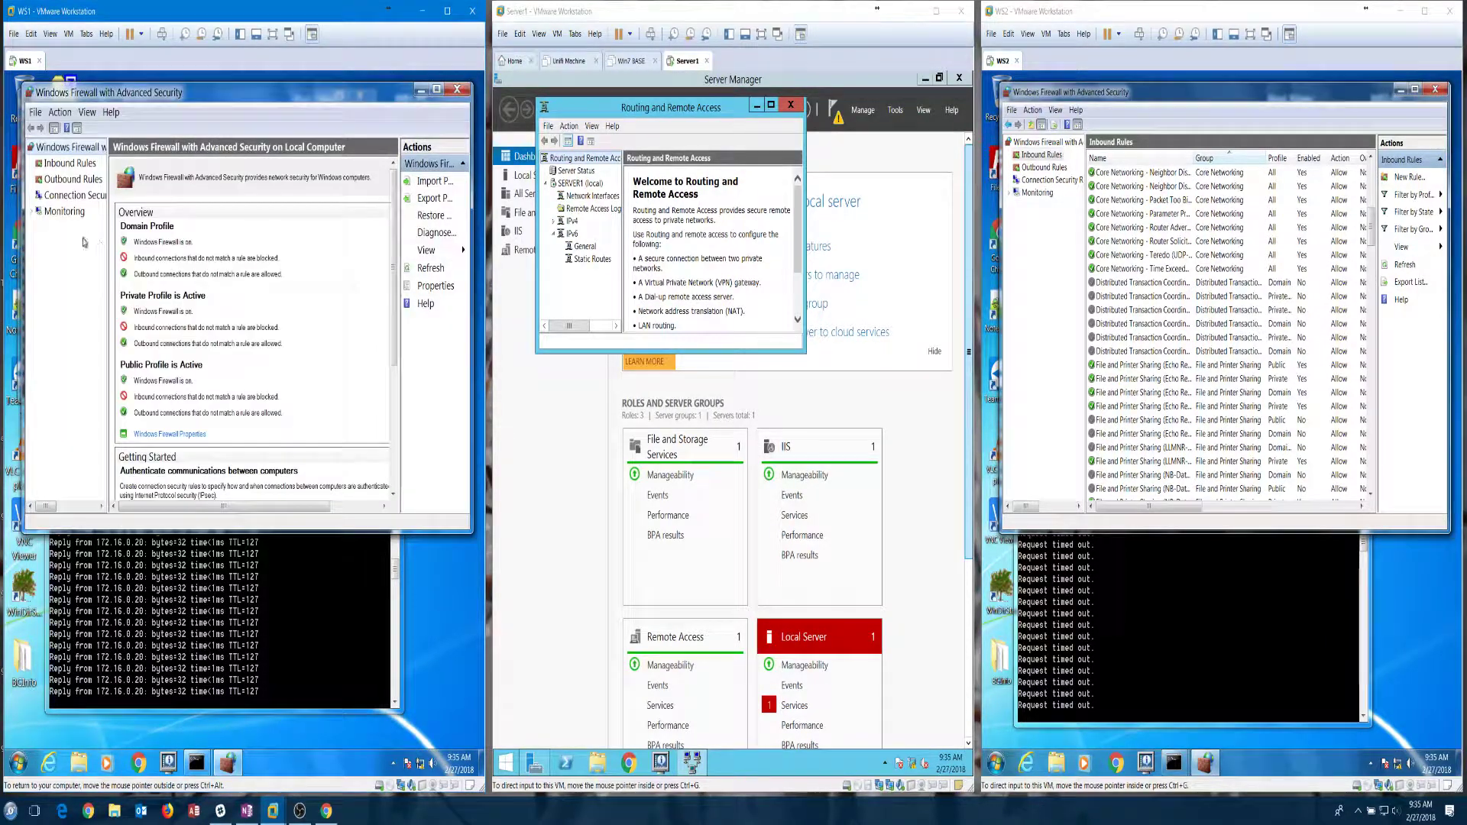
left_click(69, 163)
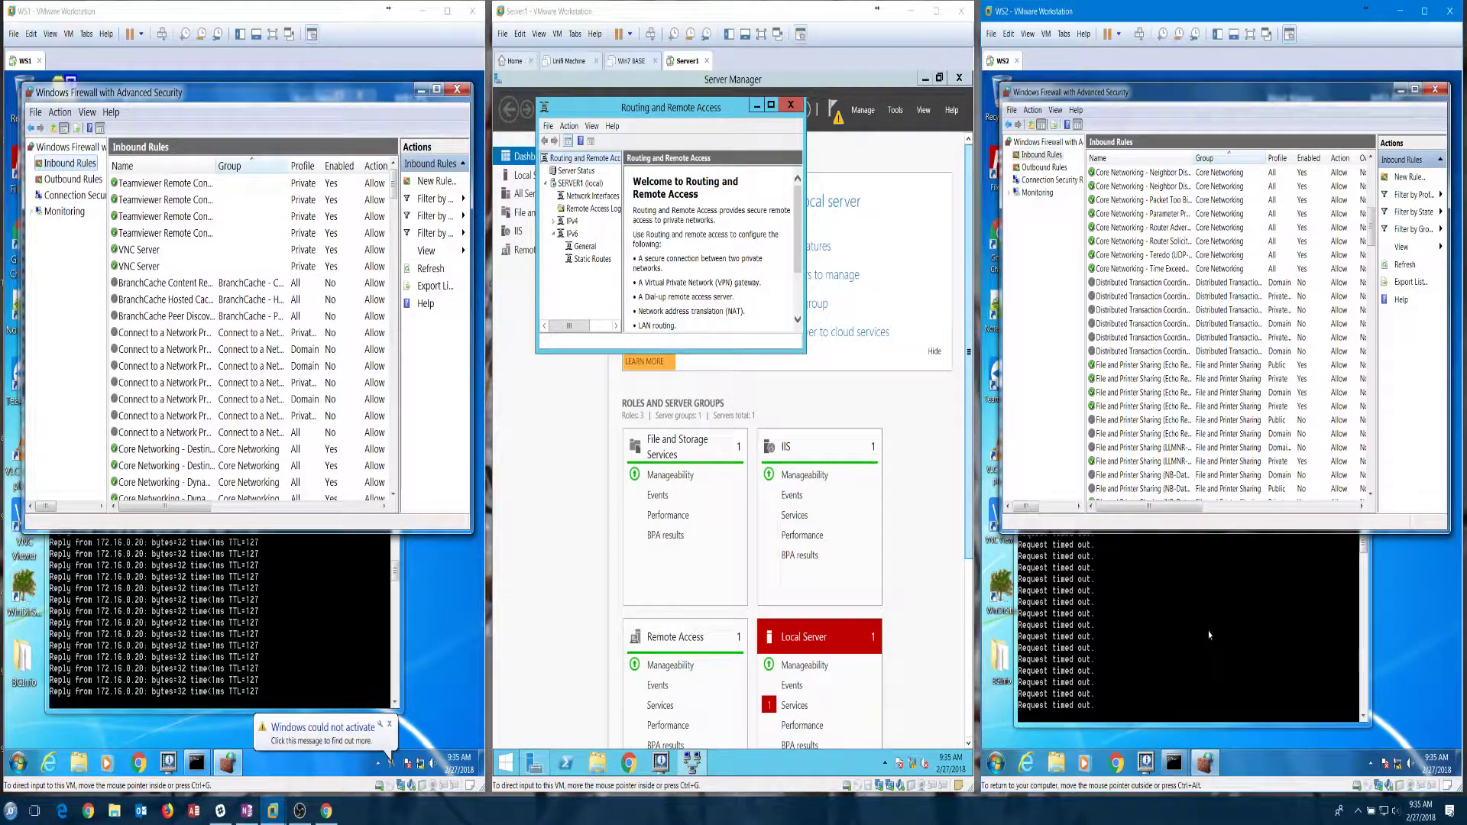
left_click(1435, 89)
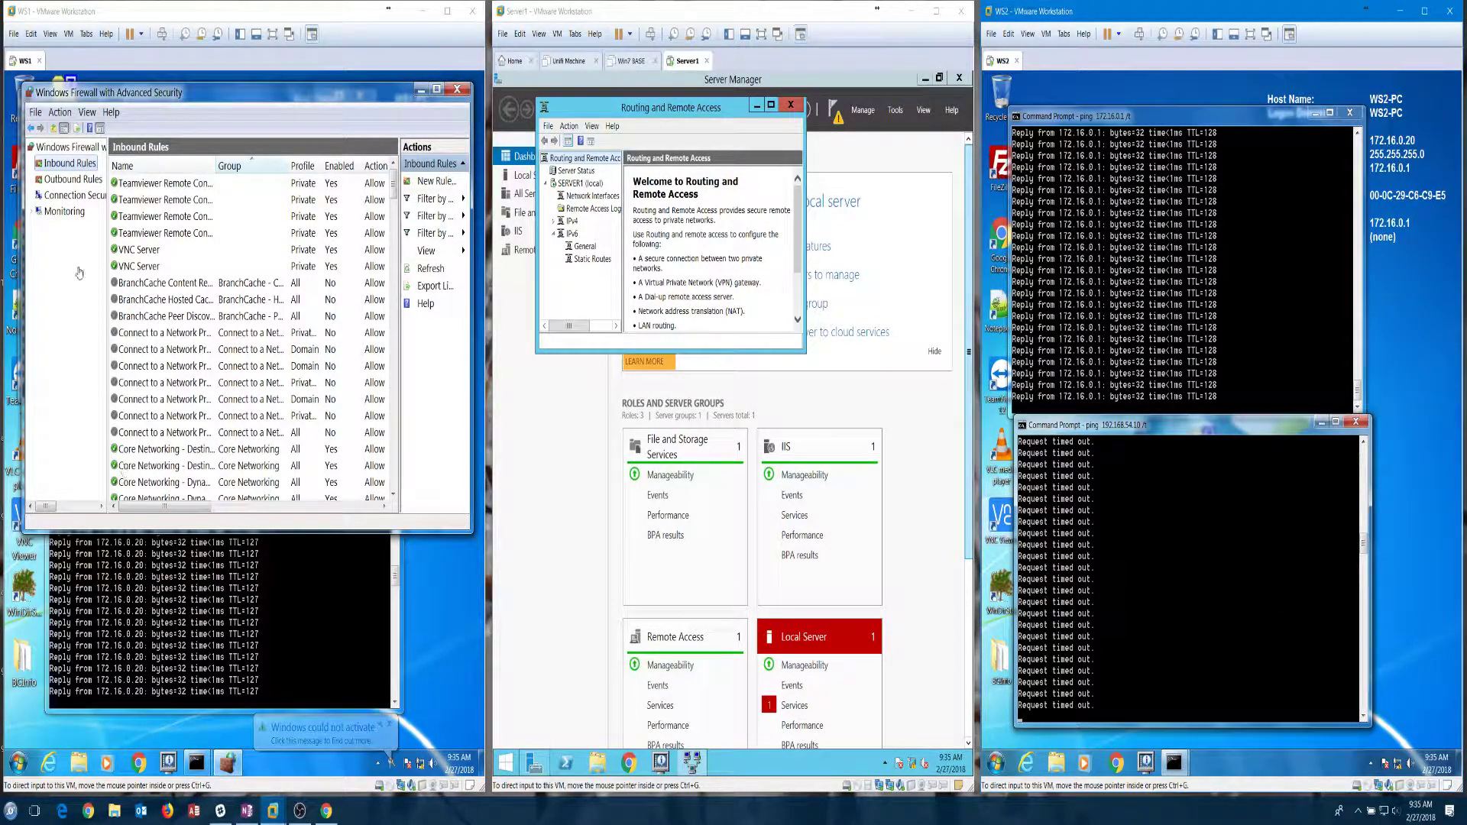
Step: Add 172.16.0.0/24 to the remote IP scope of WS1's Echo Request ICMPv4-In rule and apply it
left_click(228, 364)
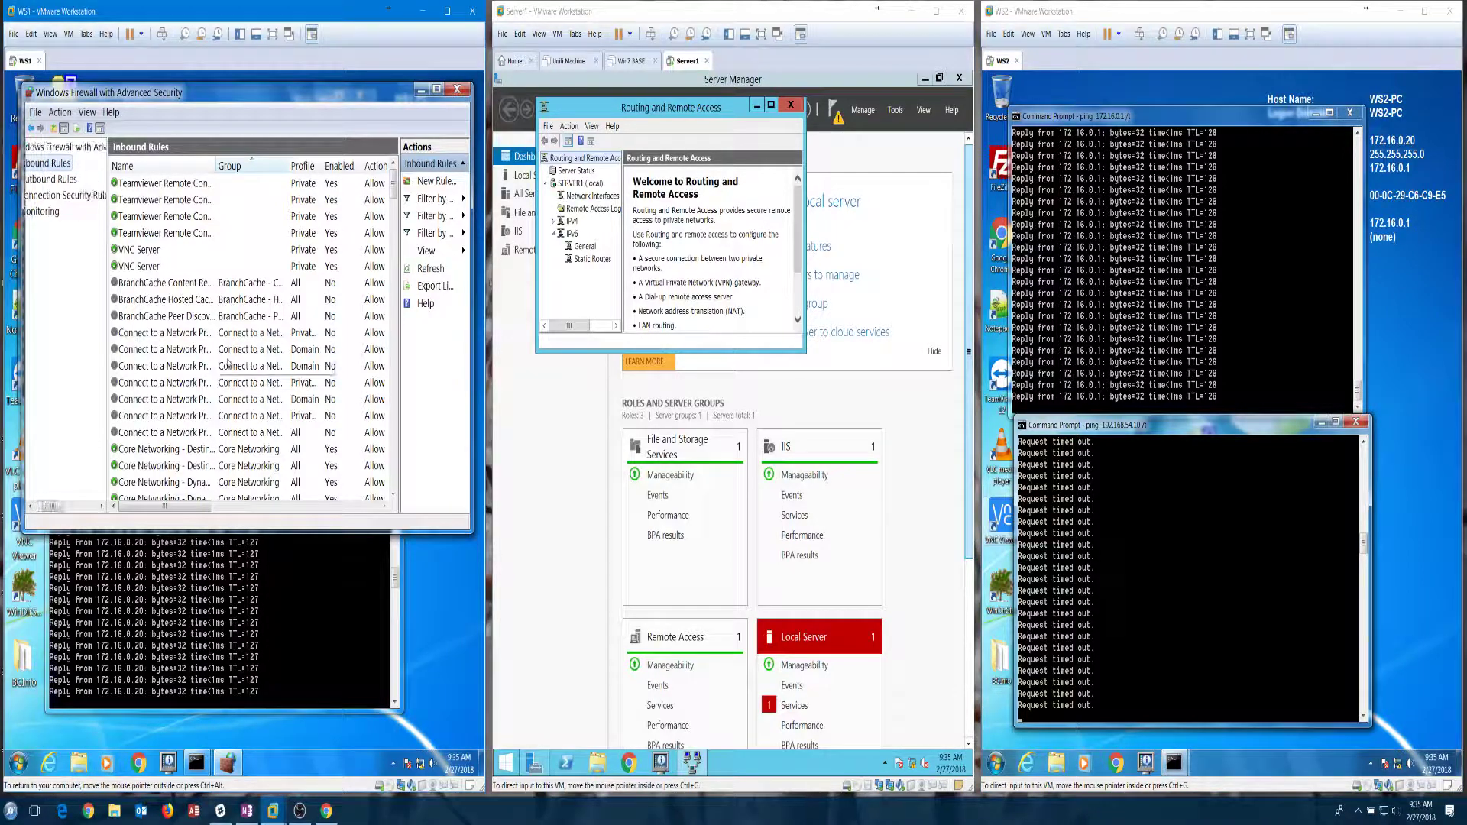
left_click(228, 364)
scroll(227, 364, "down", 8)
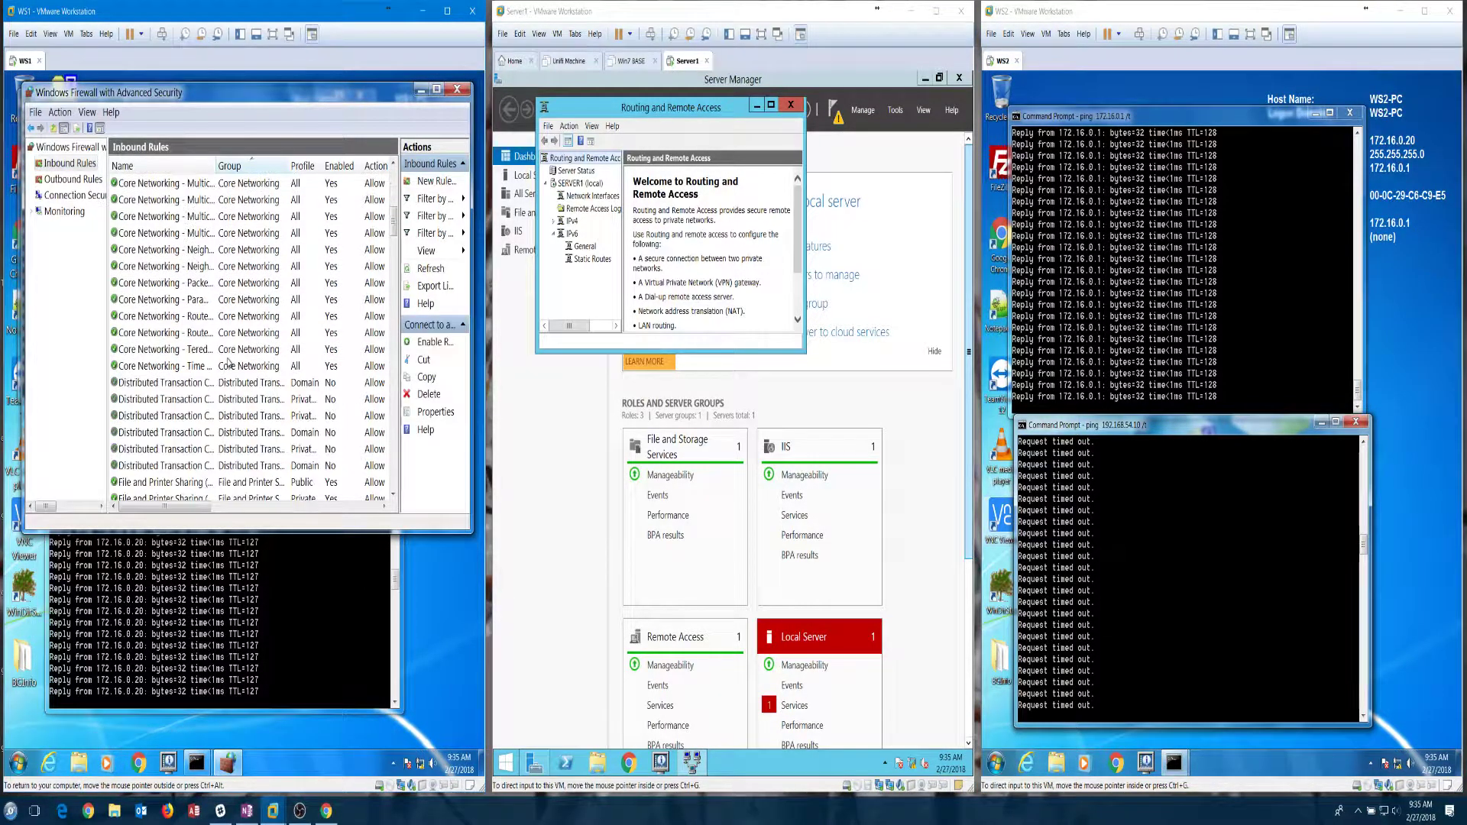
scroll(227, 364, "down", 1)
left_click(234, 436)
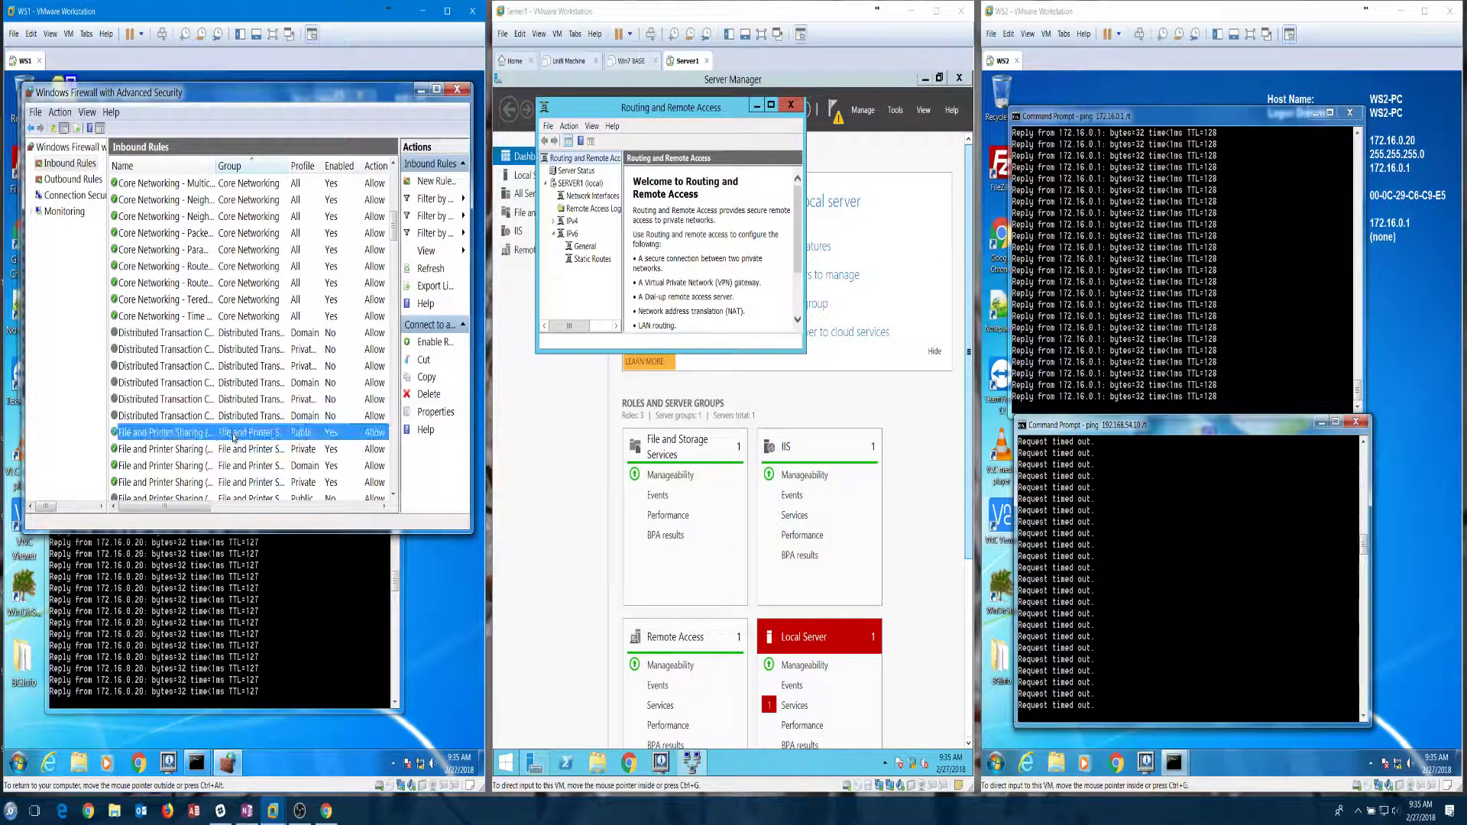
double_click(232, 450)
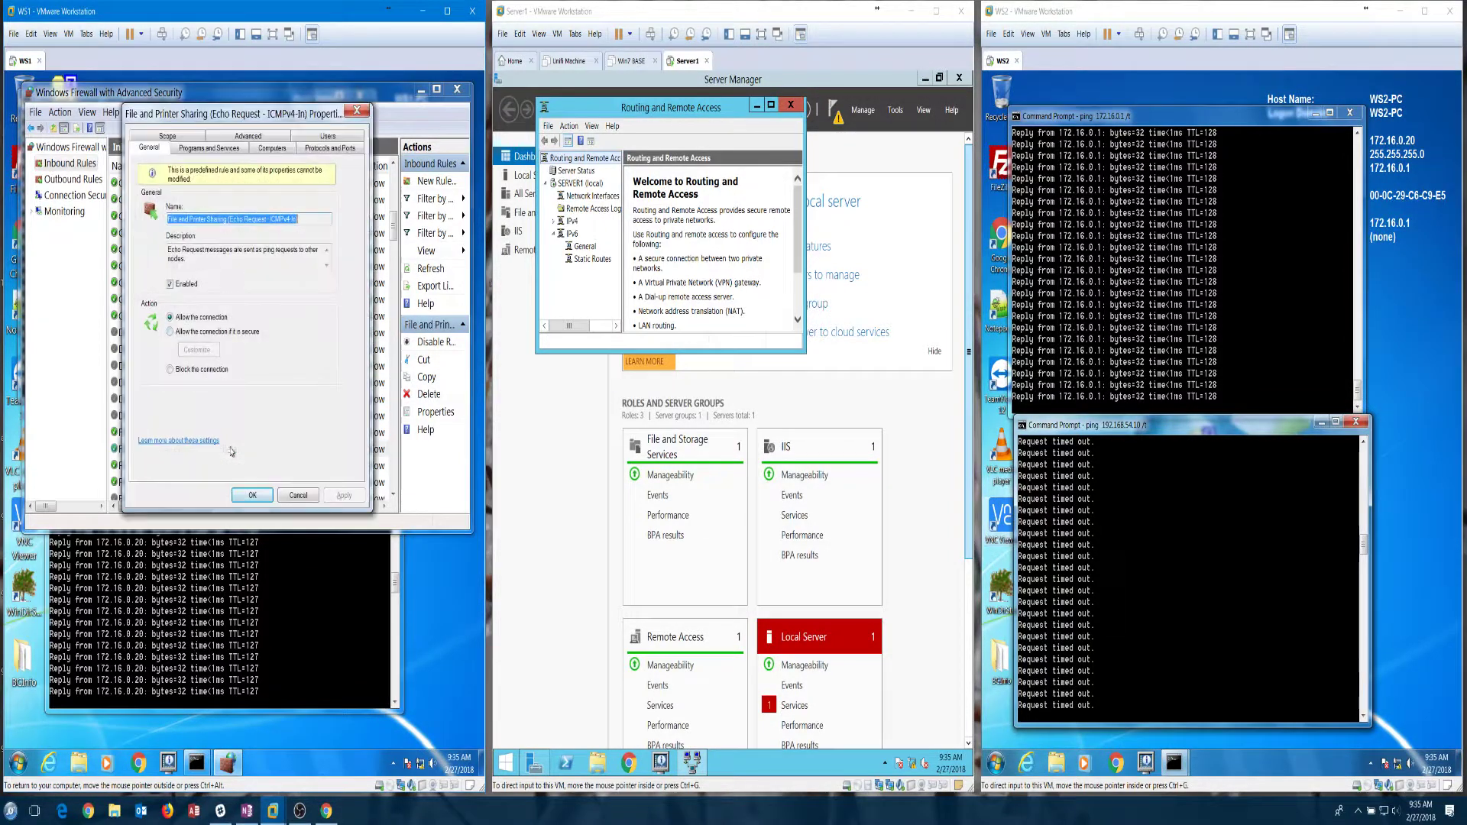
left_click(168, 136)
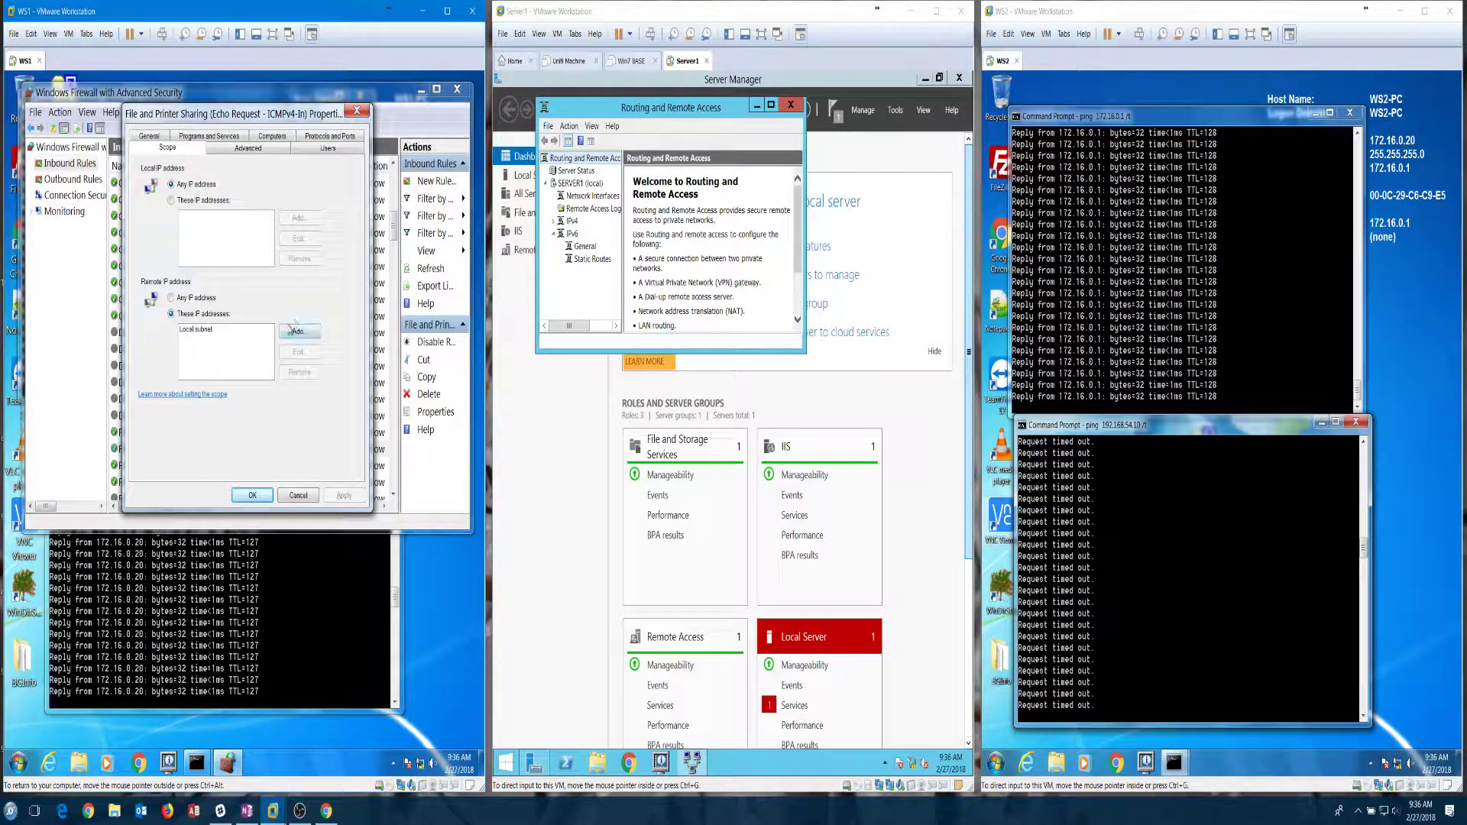
left_click(295, 332)
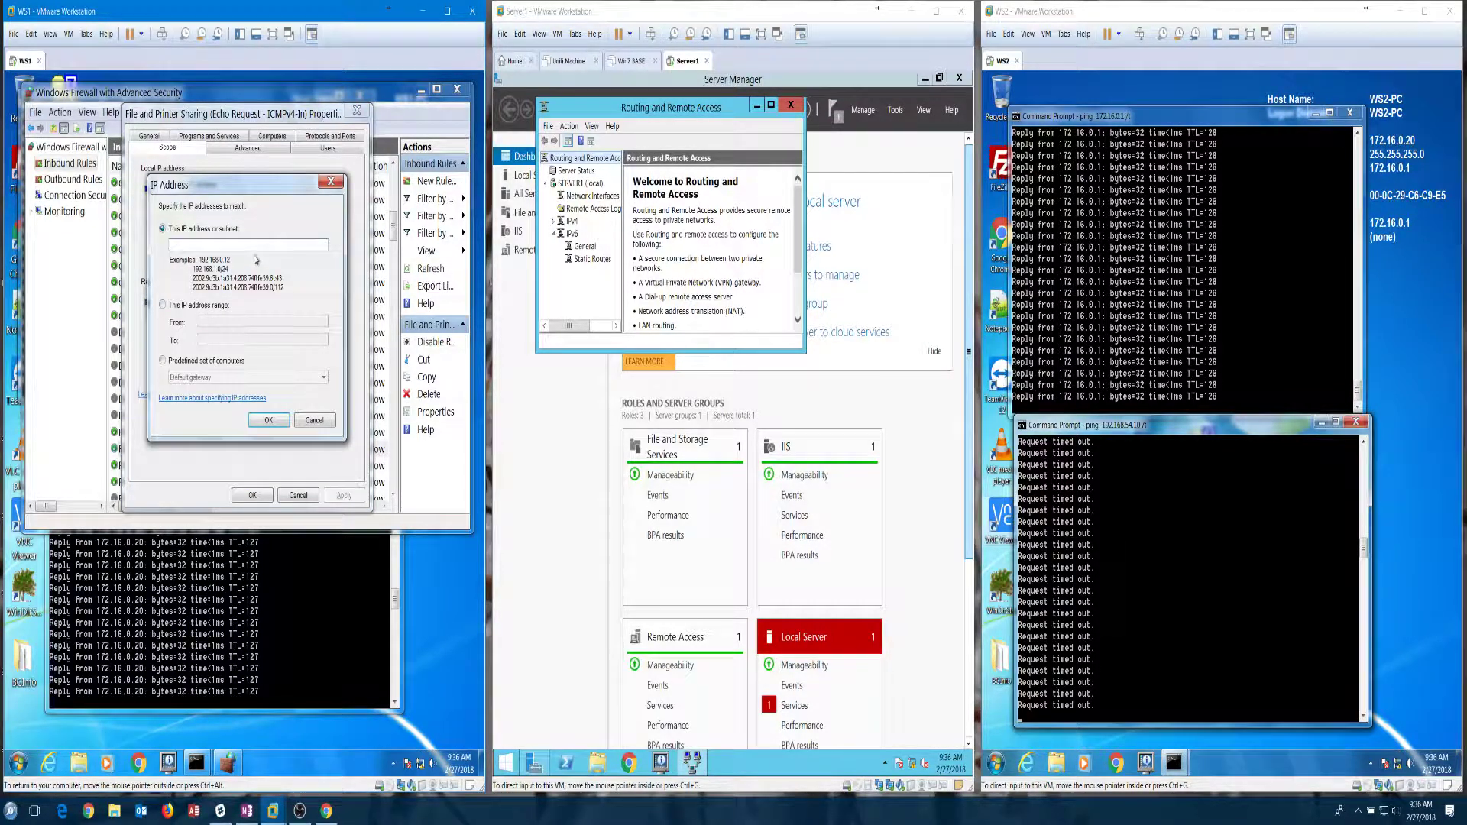
type("172.16.0.0/24")
left_click(267, 421)
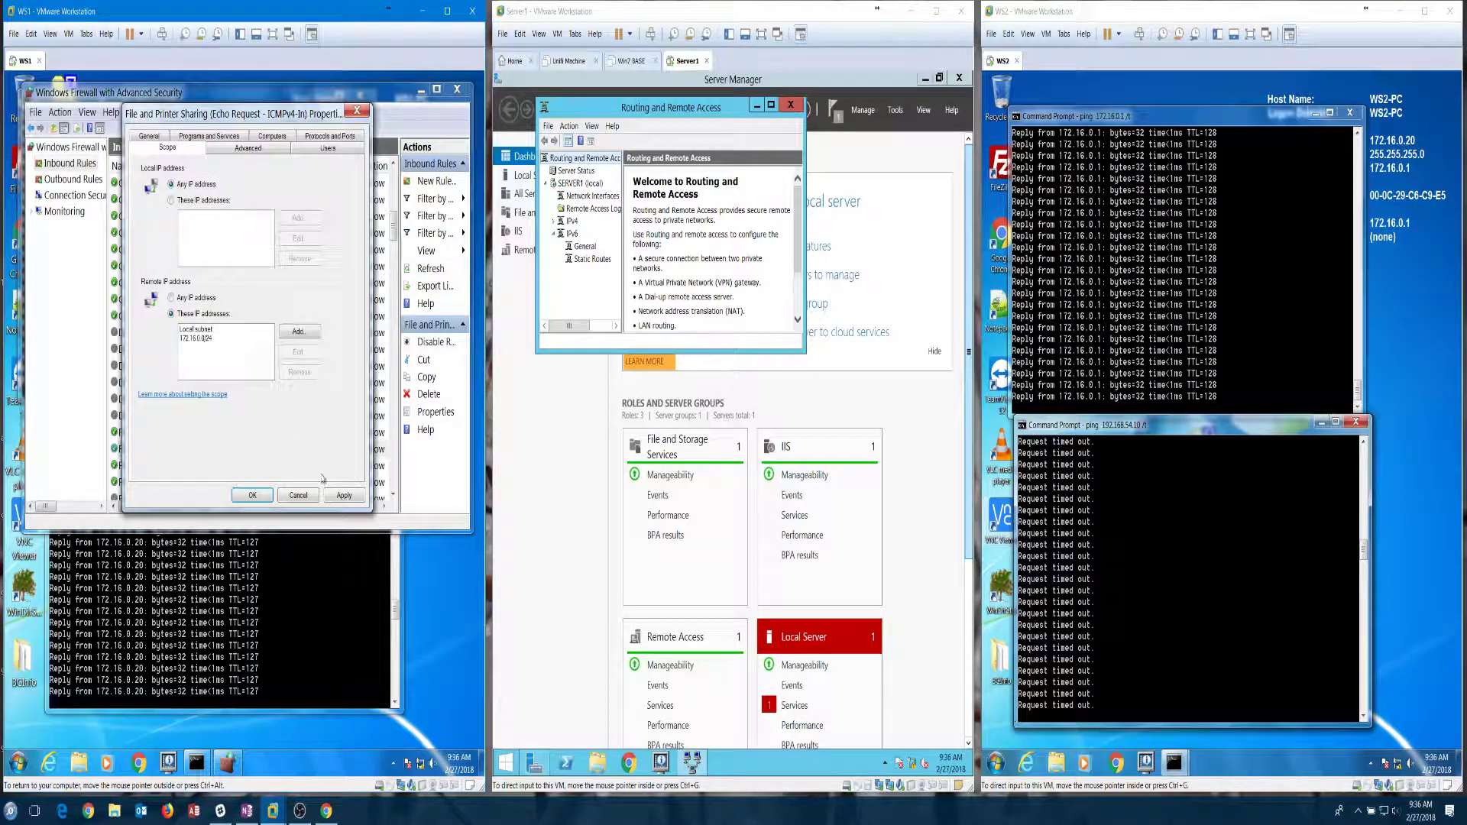
left_click(338, 498)
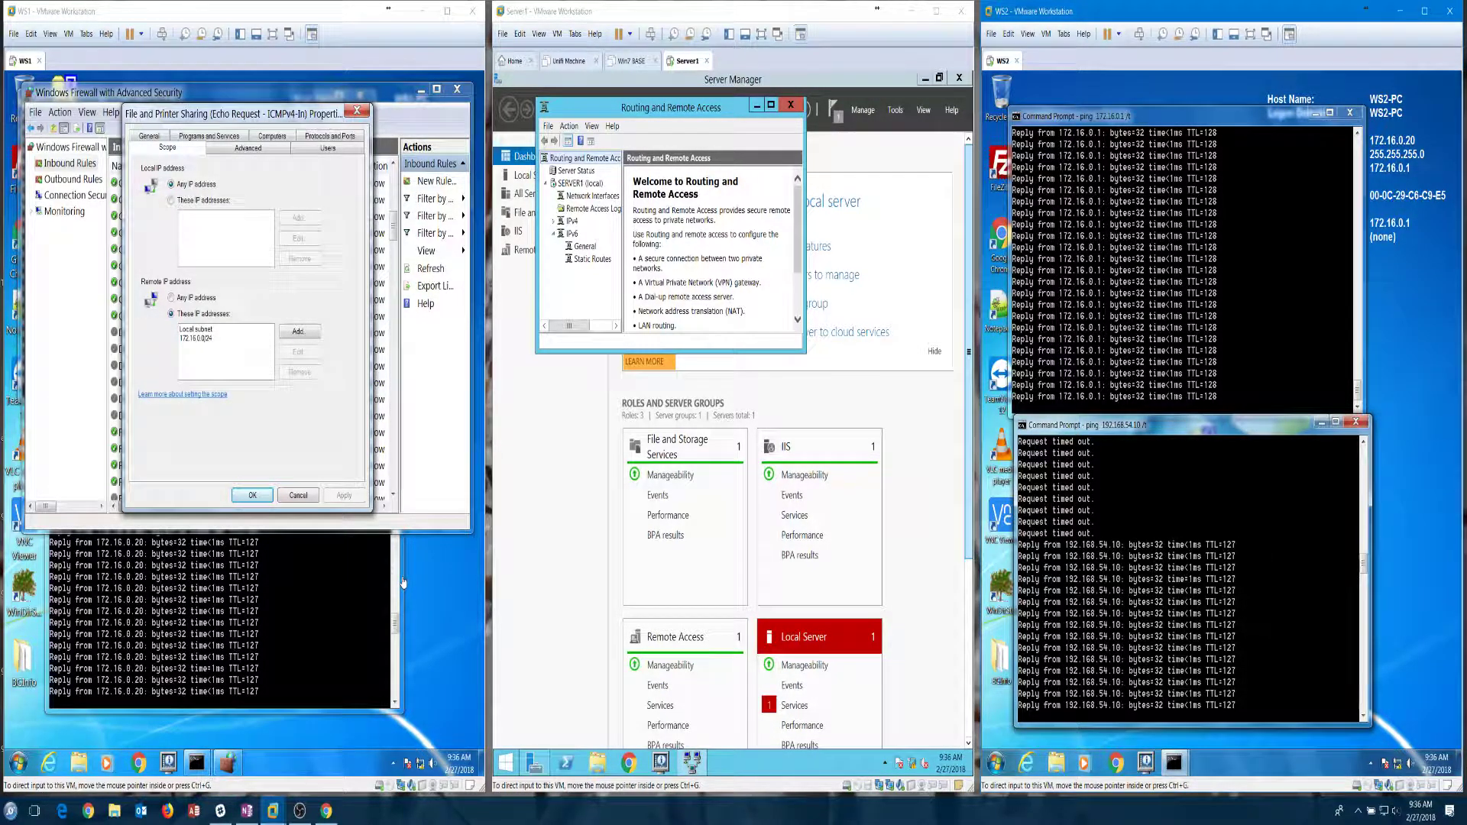
left_click(253, 496)
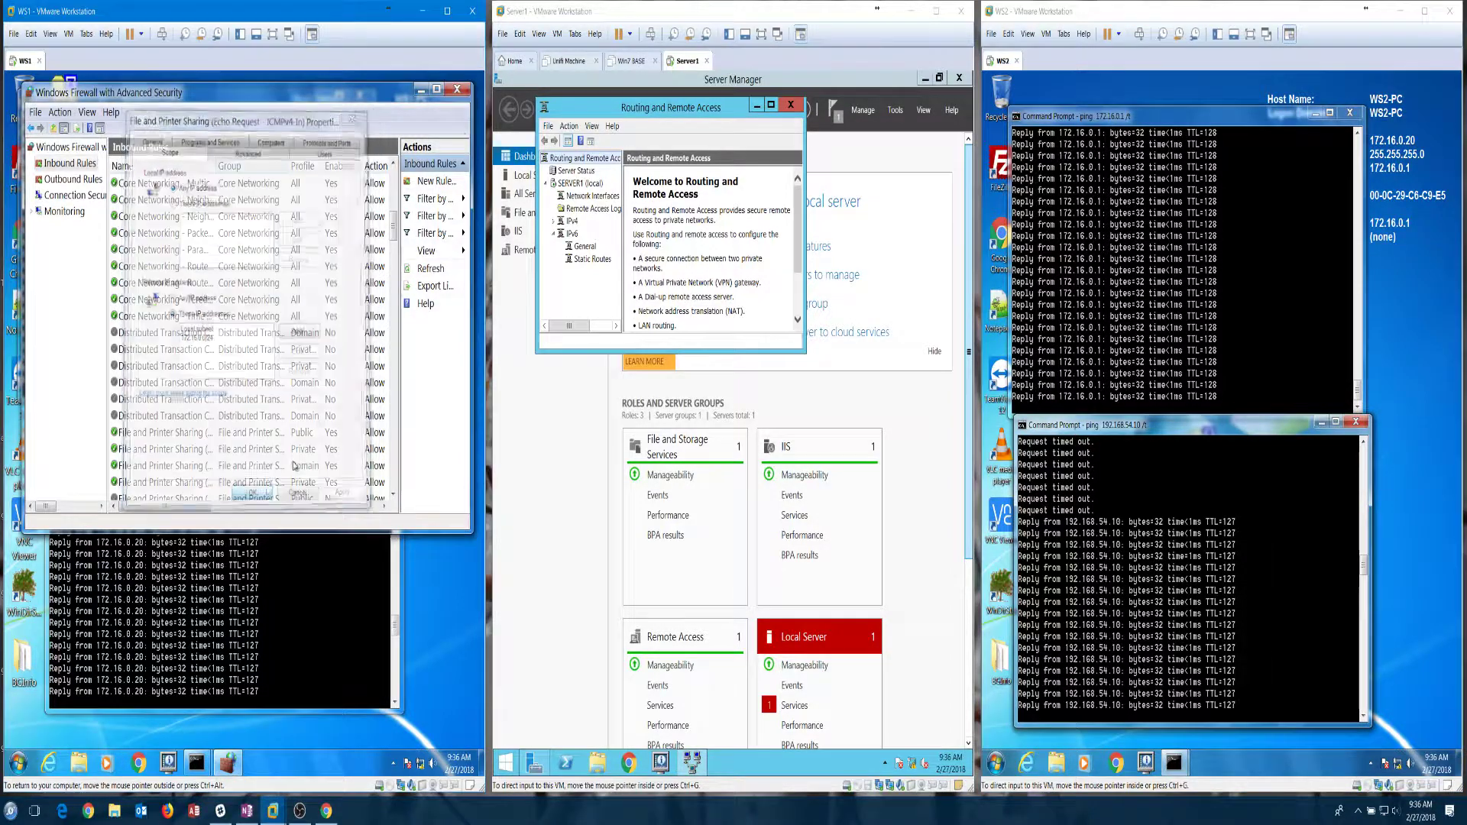
Step: Close WS1's firewall window and Server1's Routing and Remote Access, and minimize Server Manager
left_click(457, 93)
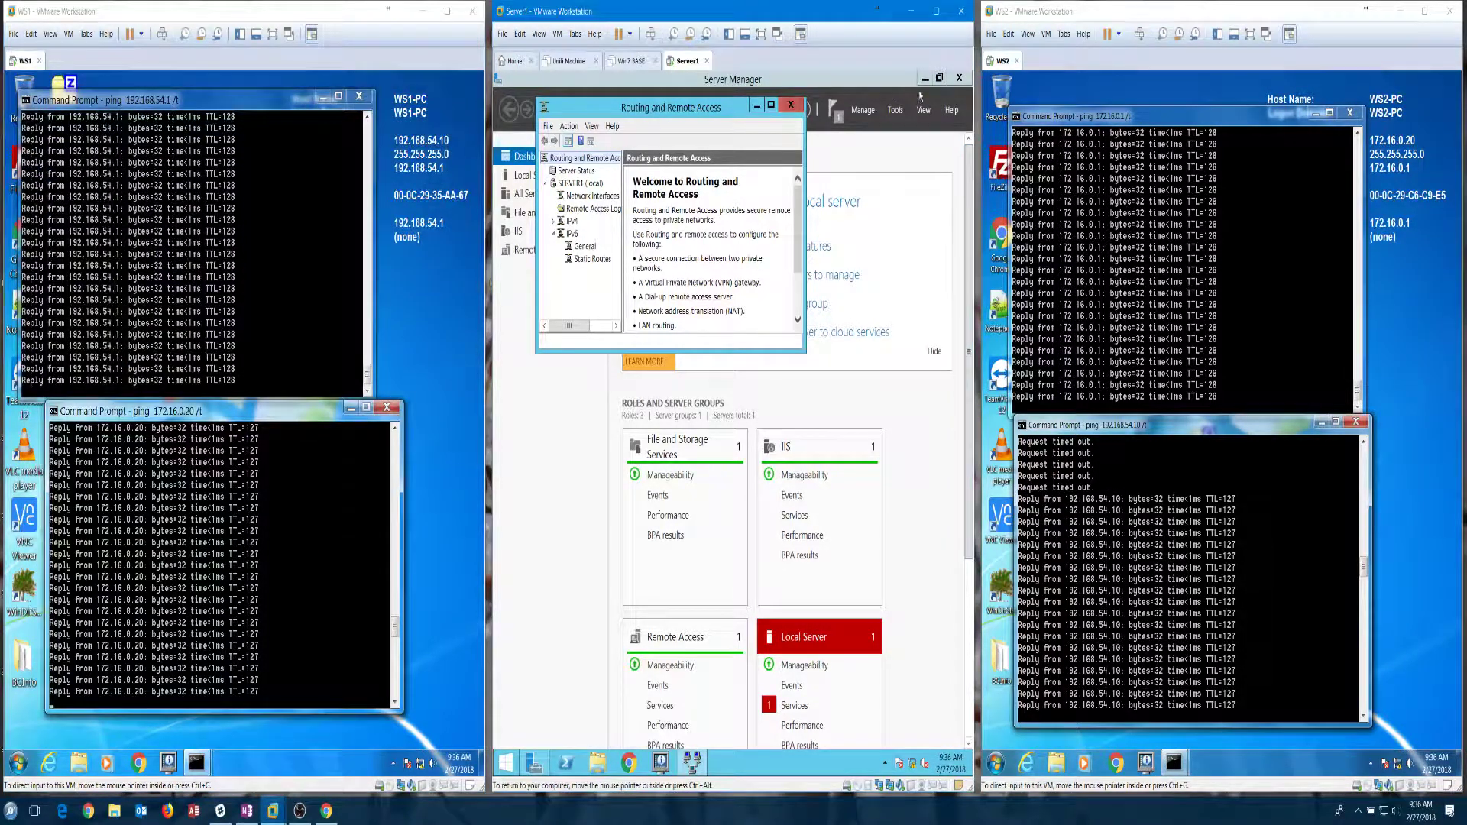
left_click(790, 106)
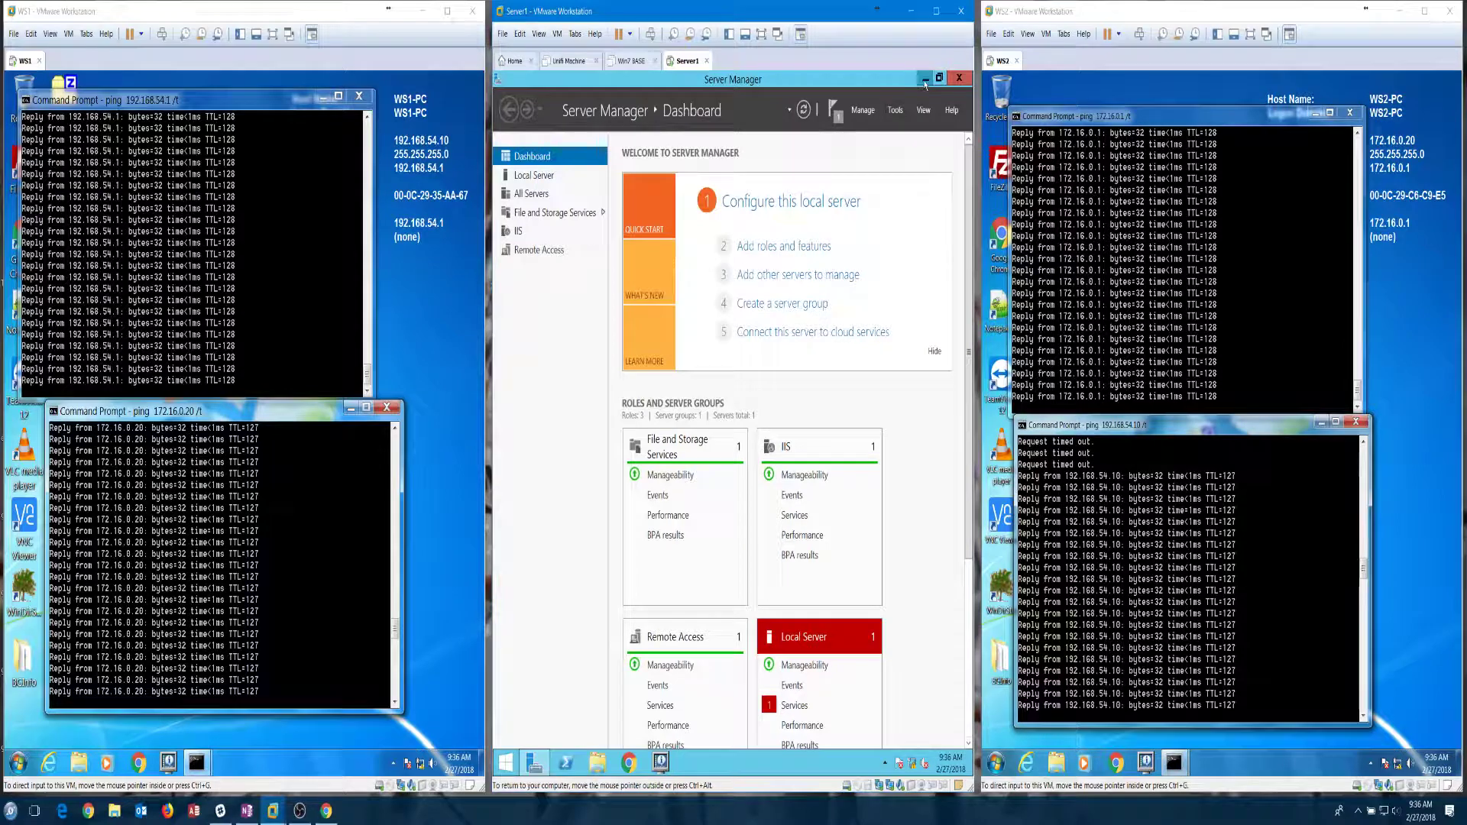
left_click(926, 81)
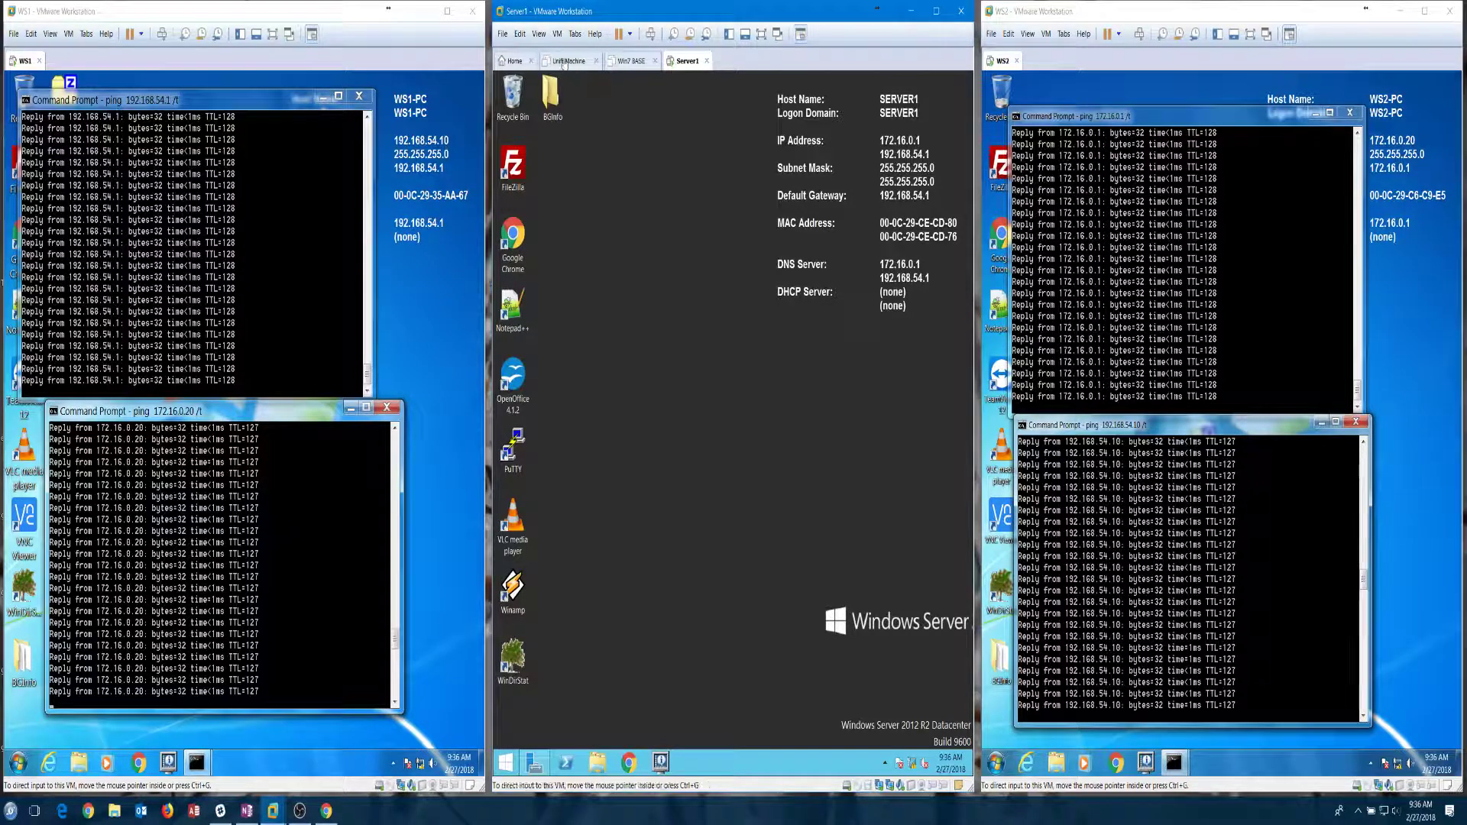
left_click(557, 33)
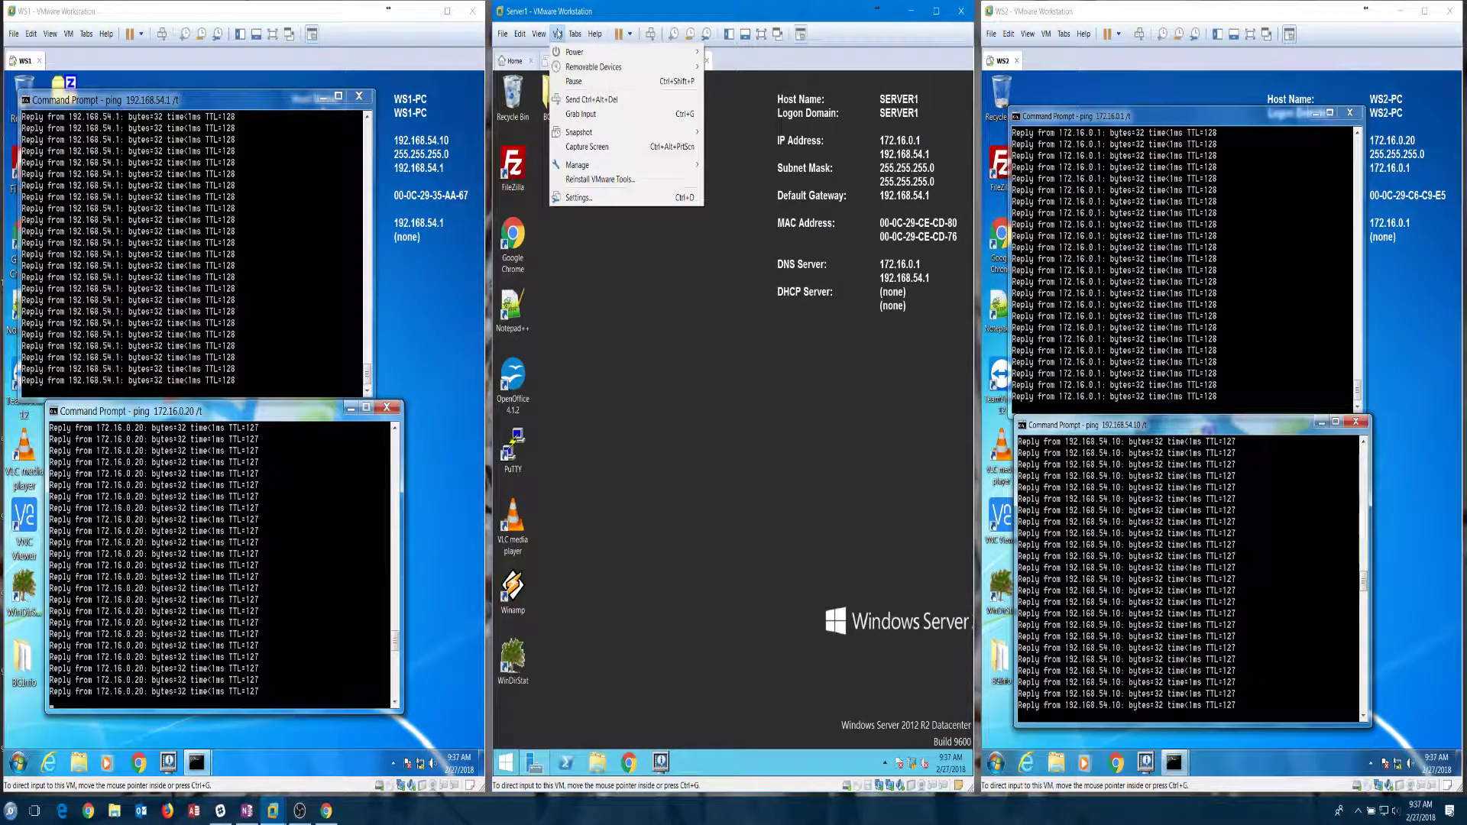
Step: Revert Server1 to its 'Pre LAN Routing' snapshot and confirm the restore
mouse_move(604, 132)
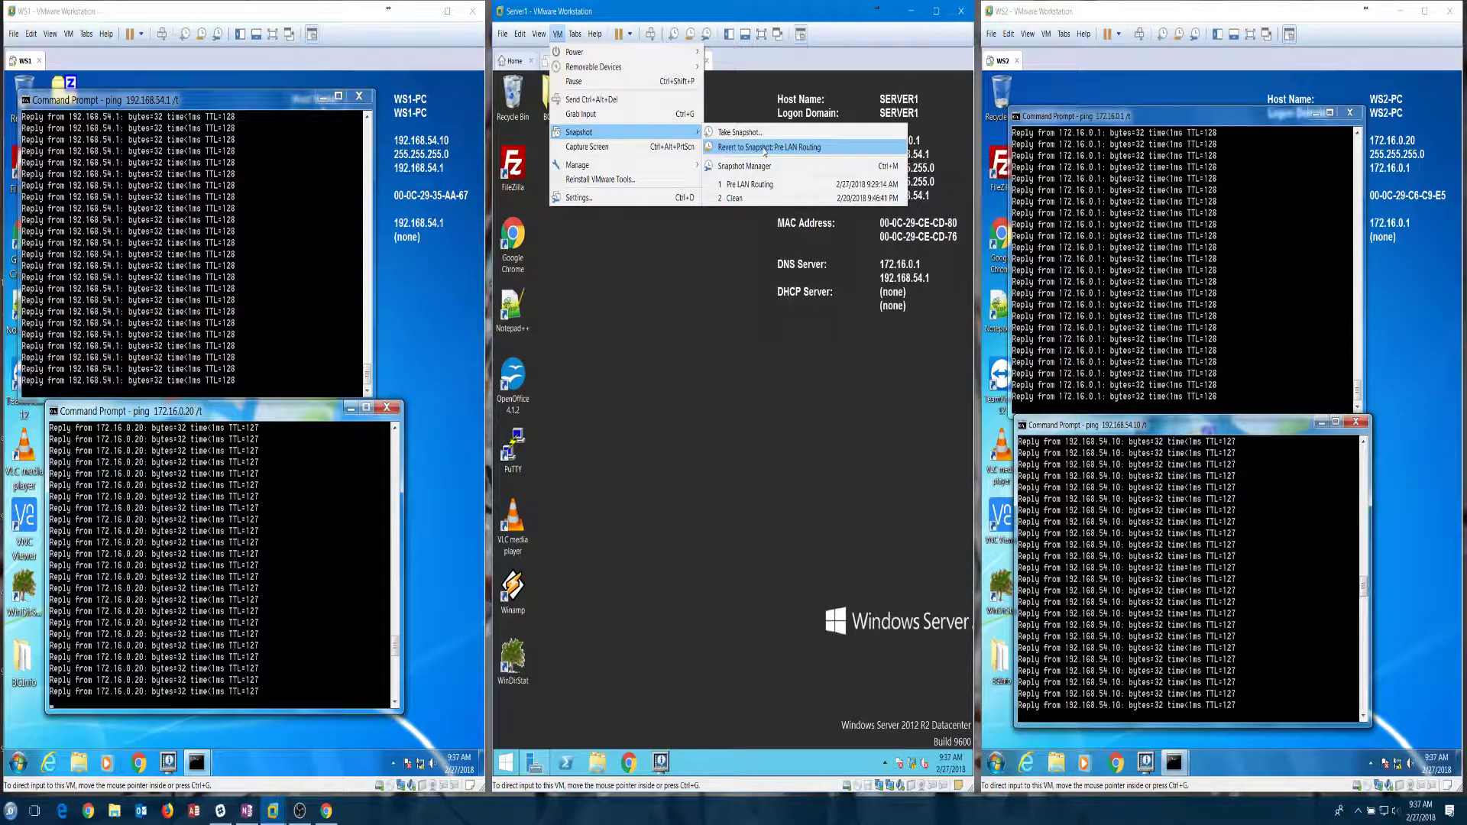
left_click(800, 148)
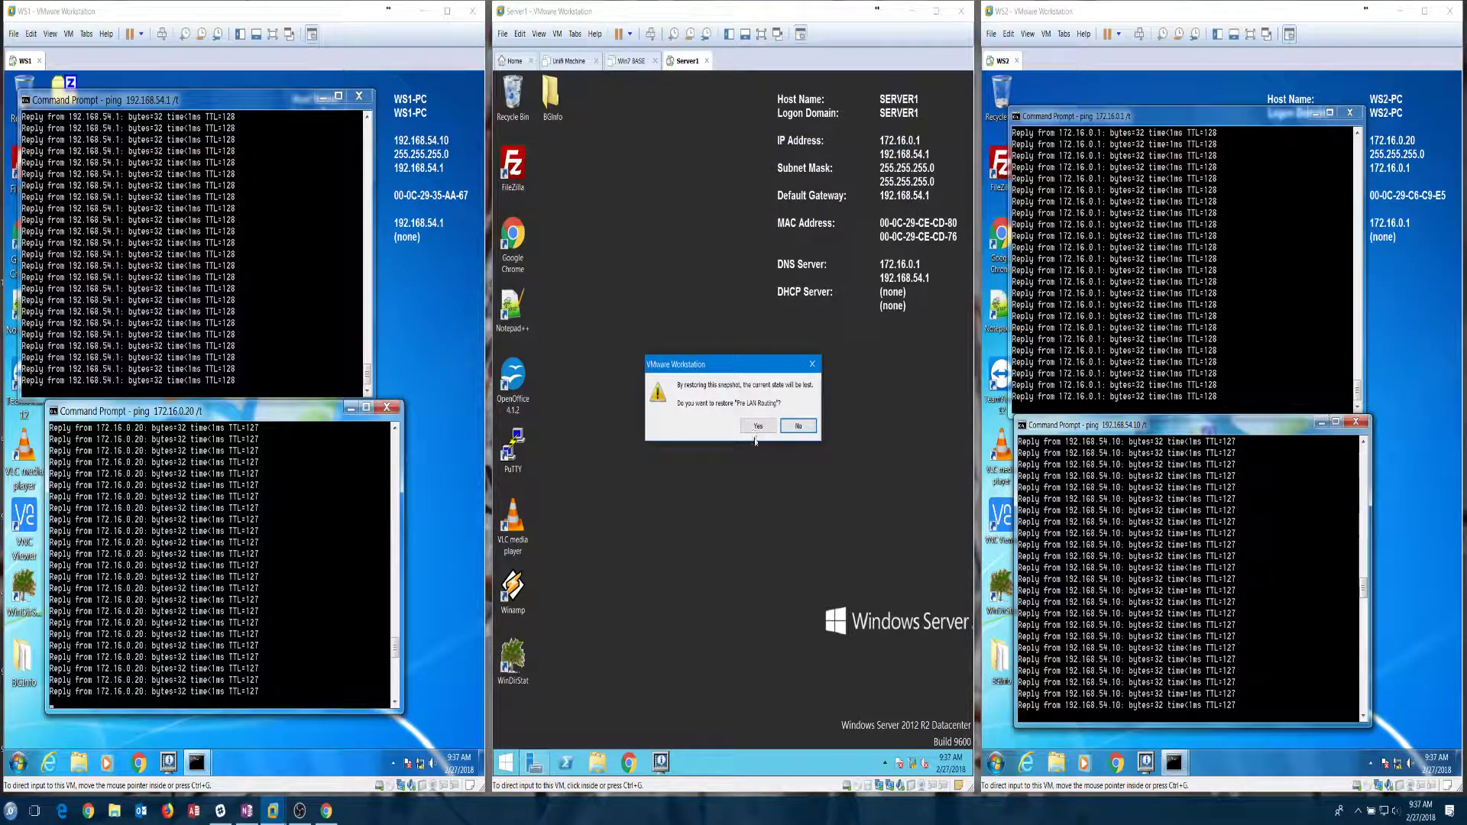
left_click(757, 426)
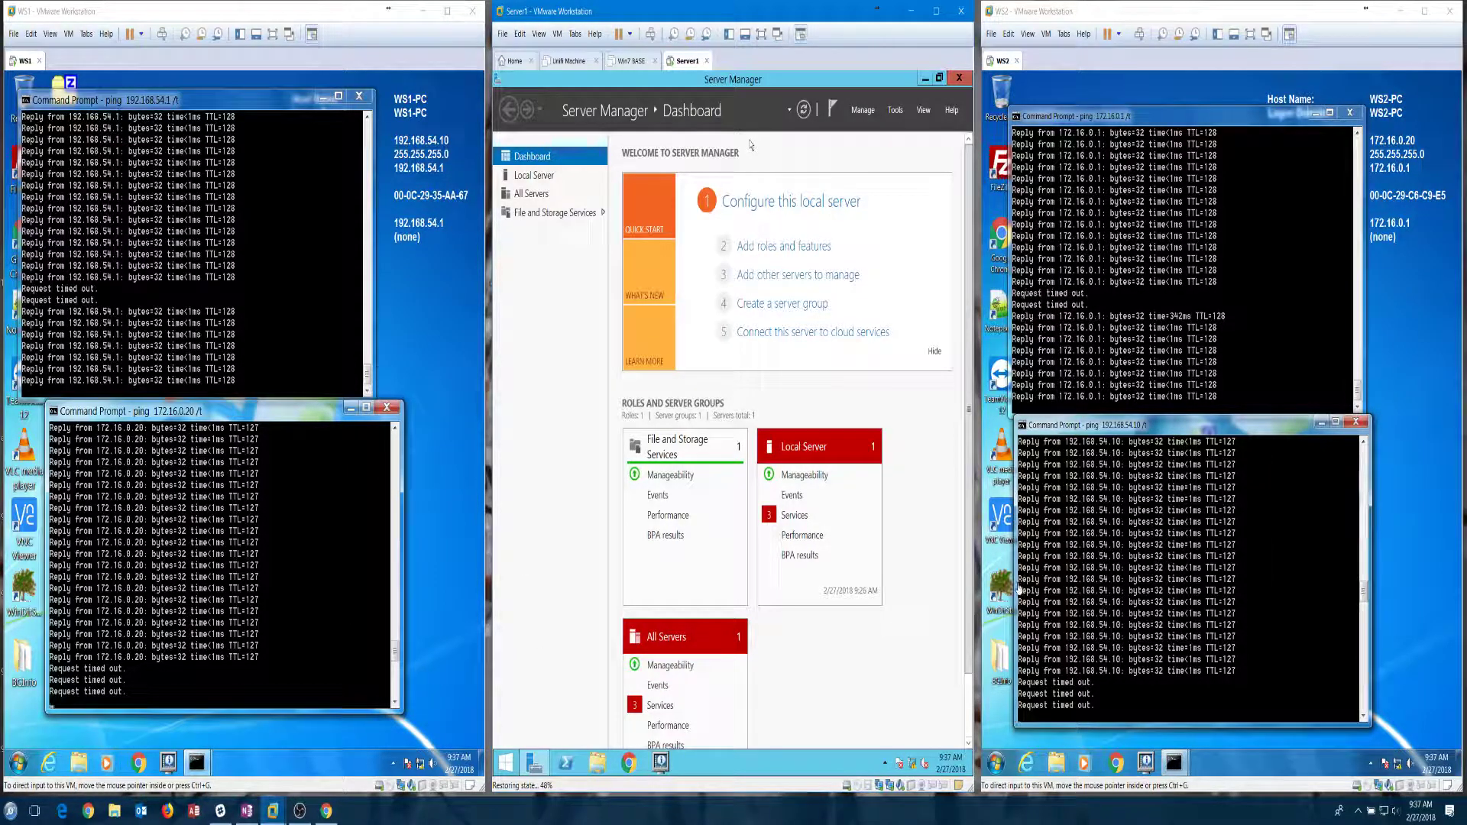
Step: Open Server1's Network and Sharing Center from the tray, then bring the OBS window forward
right_click(913, 764)
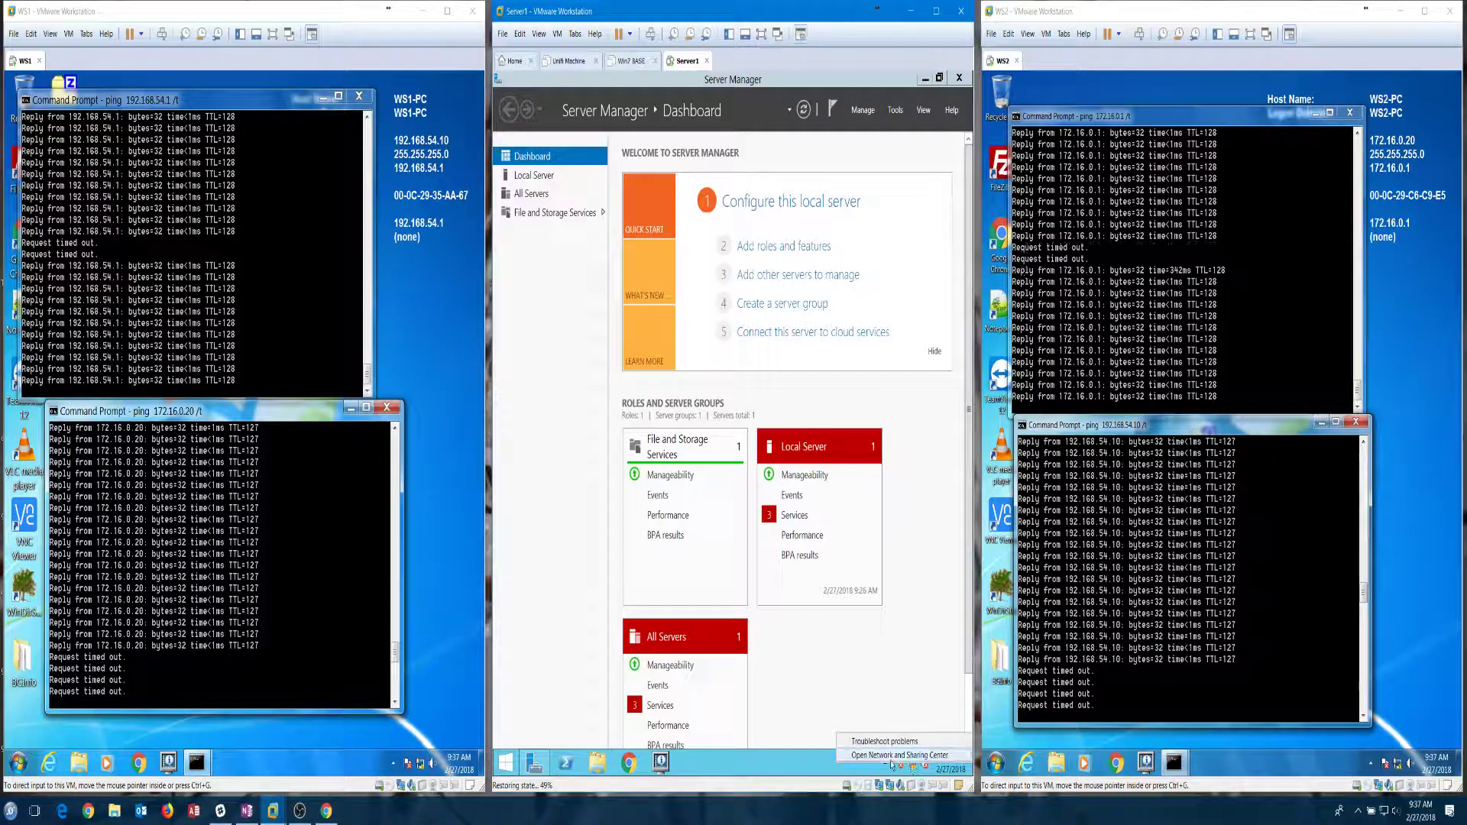
left_click(898, 755)
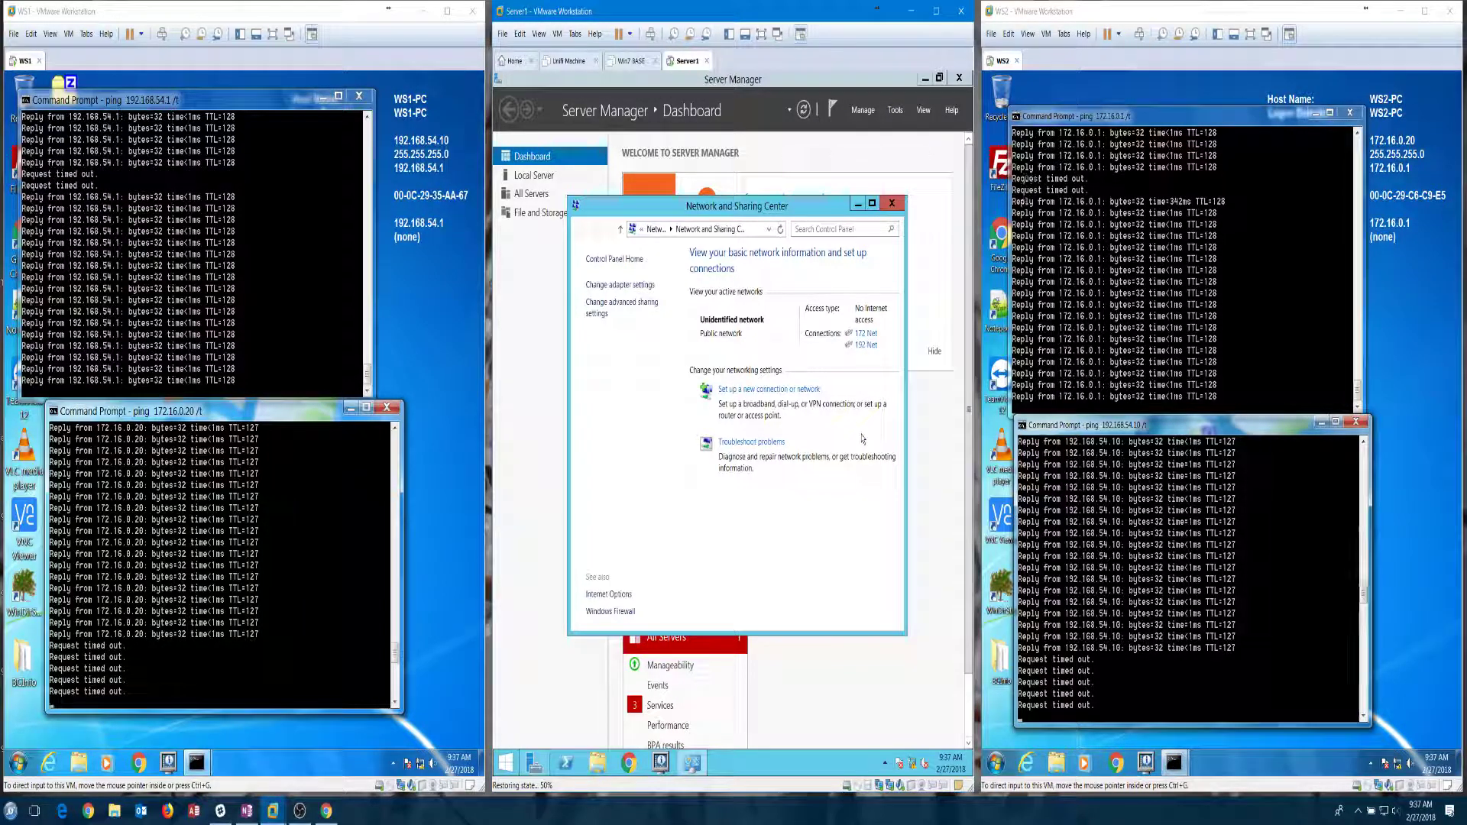
left_click(1427, 685)
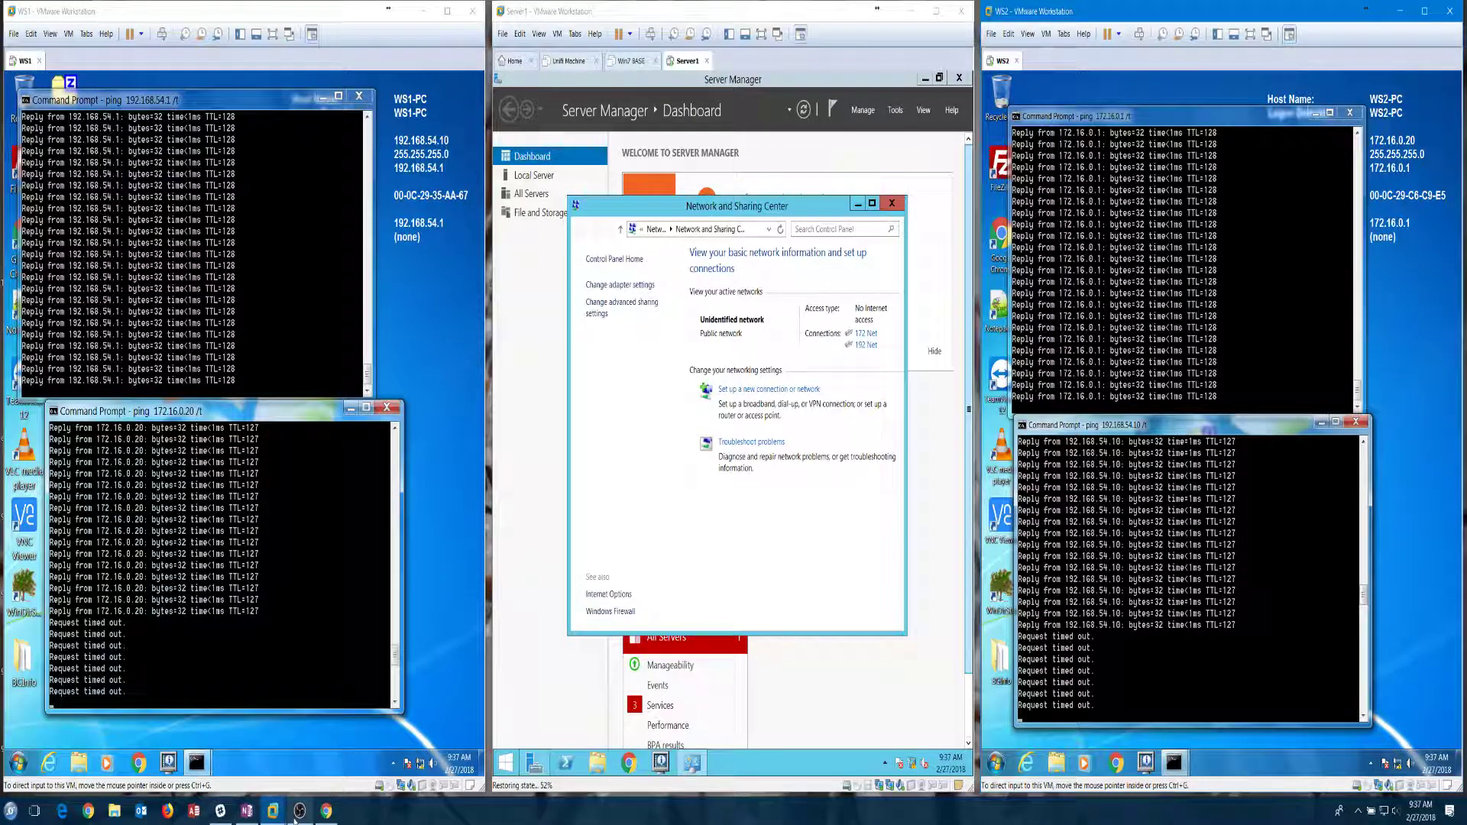
left_click(299, 812)
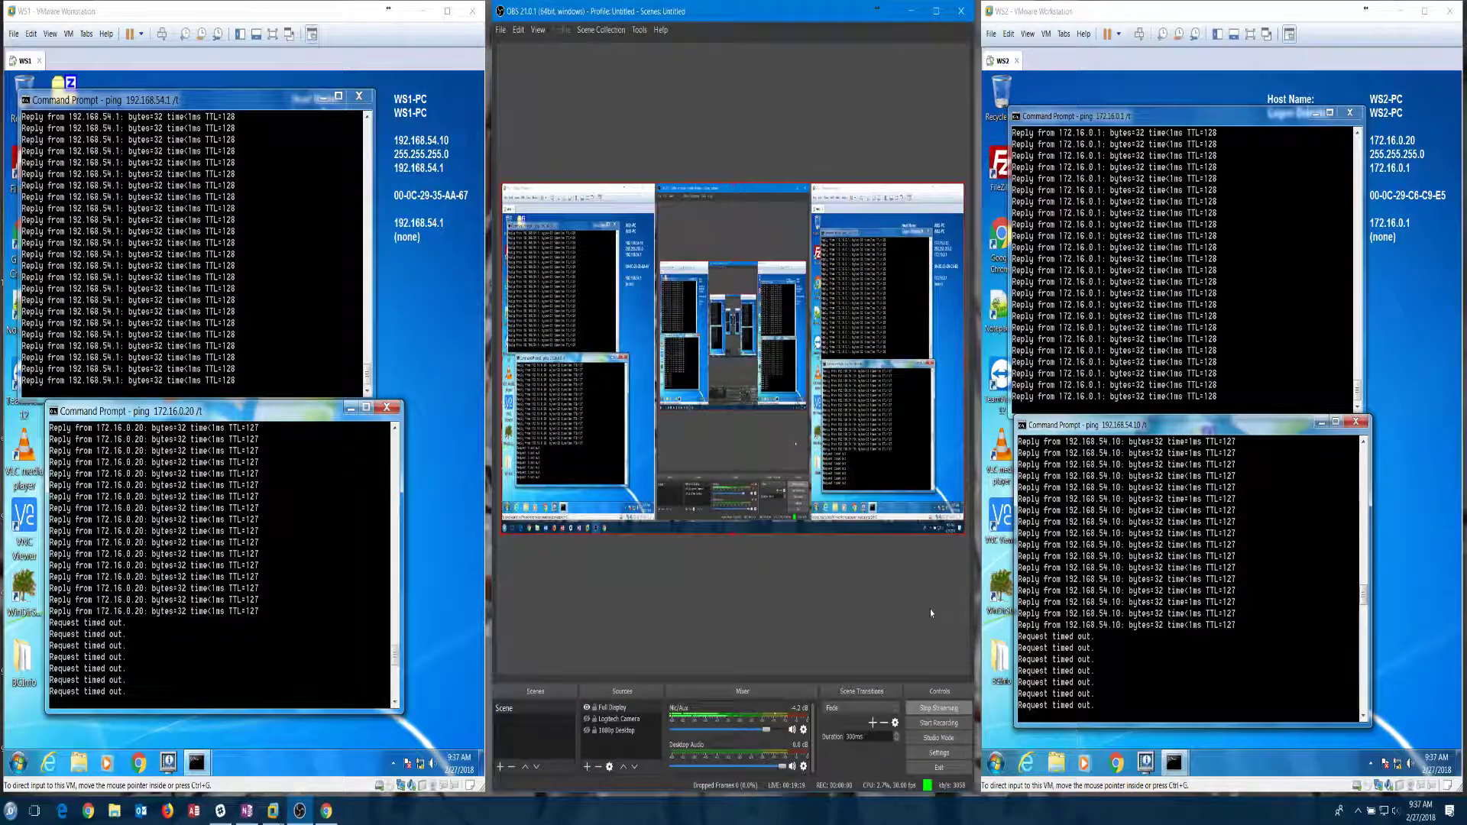